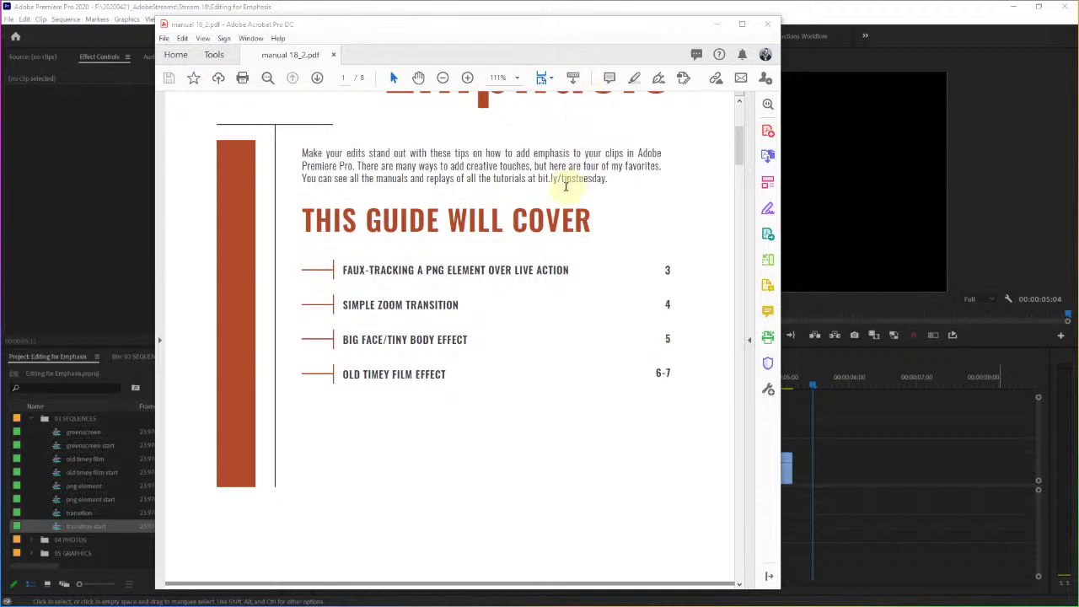
Step: Skim manual 18_2.pdf from the contents to the Big Face/Tiny Body Effect page and switch back to Premiere Pro
scroll(711, 531, down, 20)
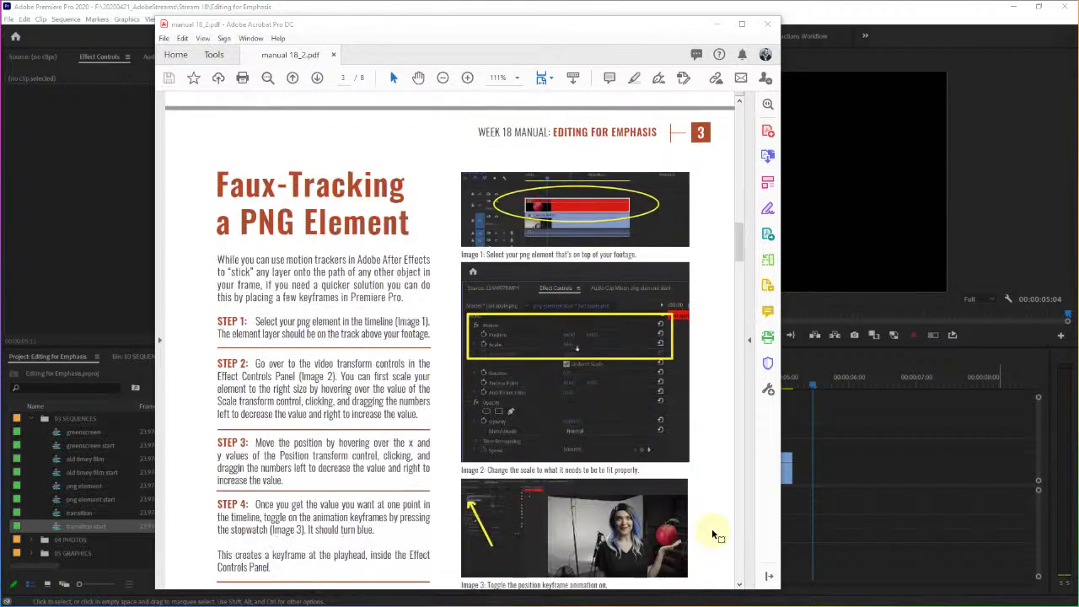
scroll(711, 531, down, 10)
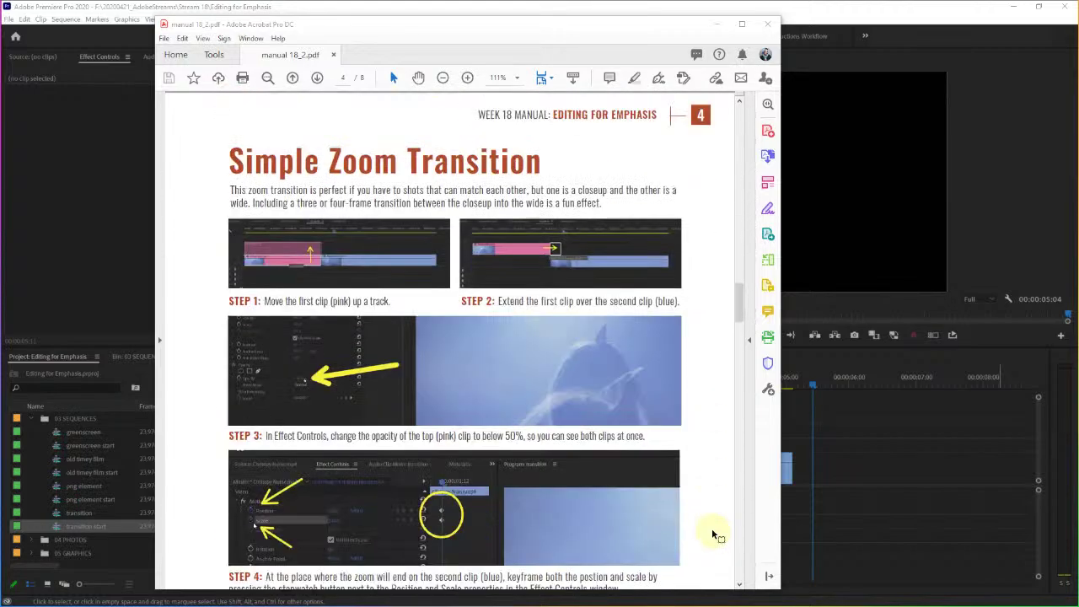
scroll(712, 533, down, 10)
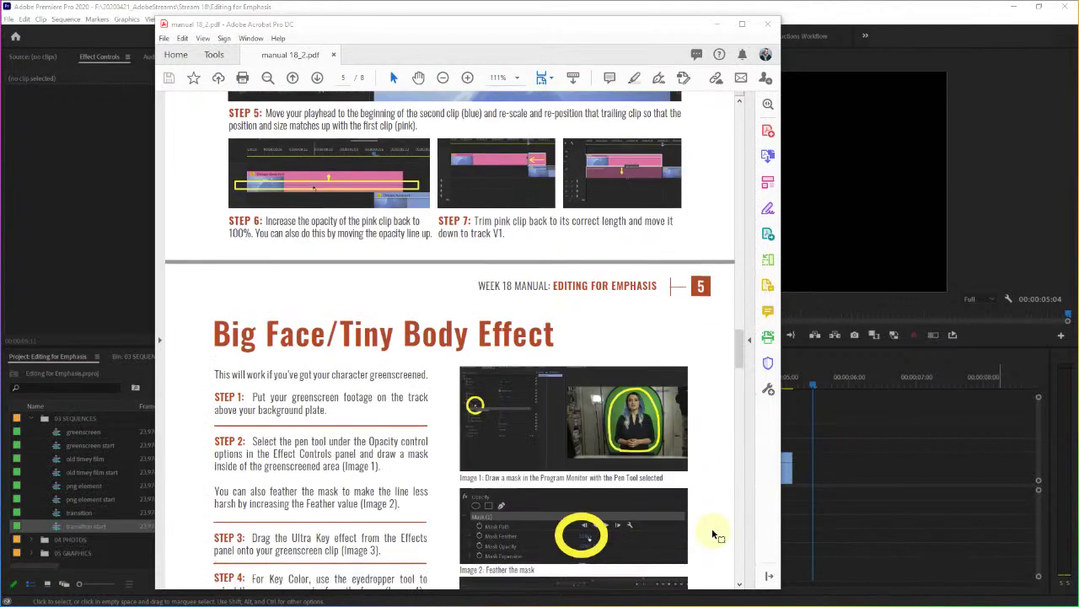
scroll(713, 531, down, 4)
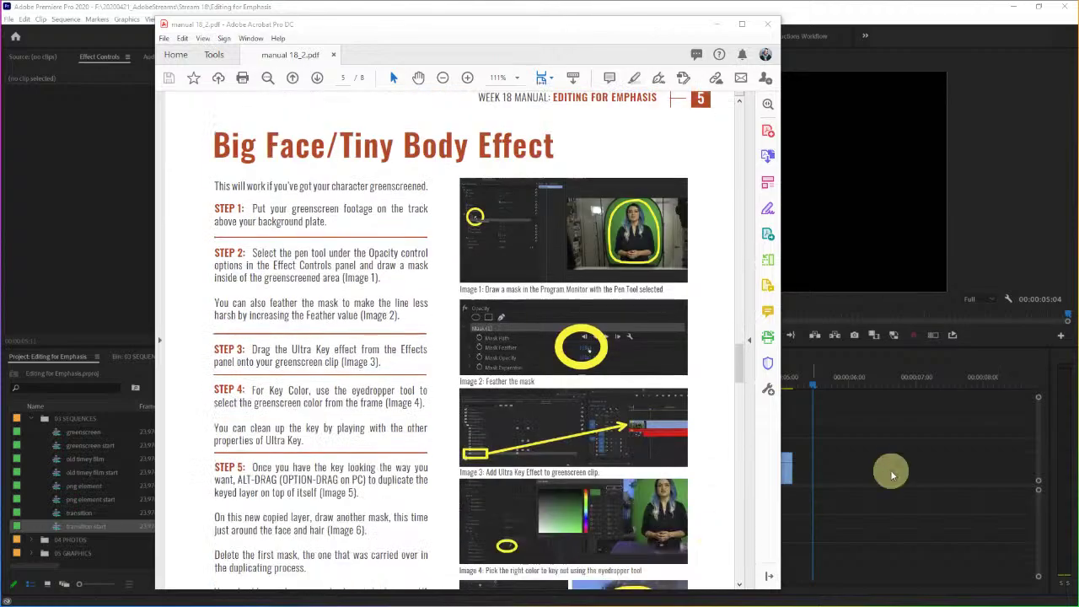
click(892, 476)
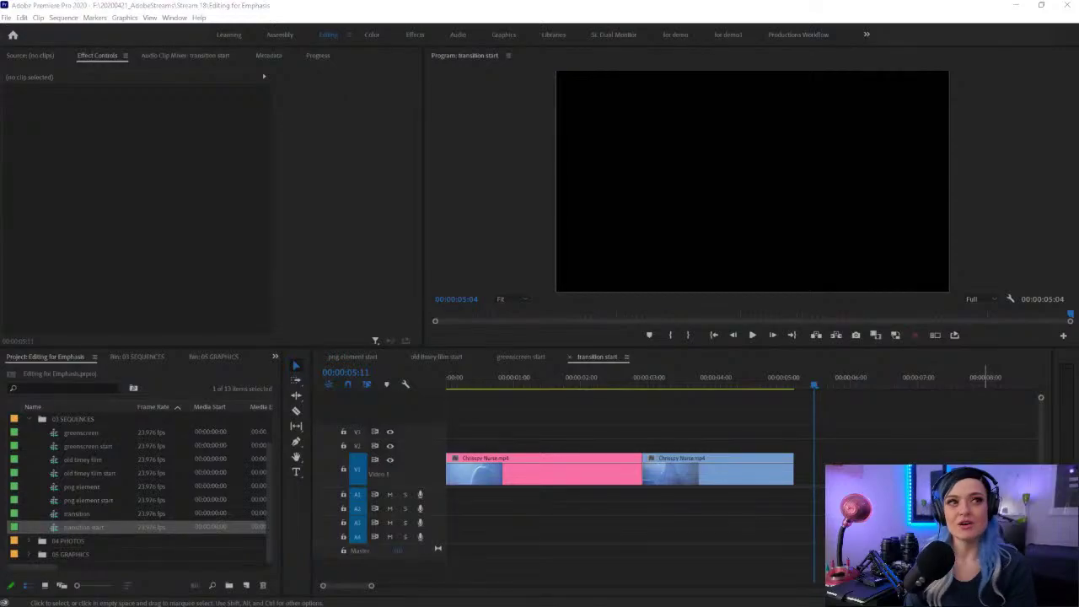
Step: Bring up the png element start sequence and select the apple clip on V2
click(470, 488)
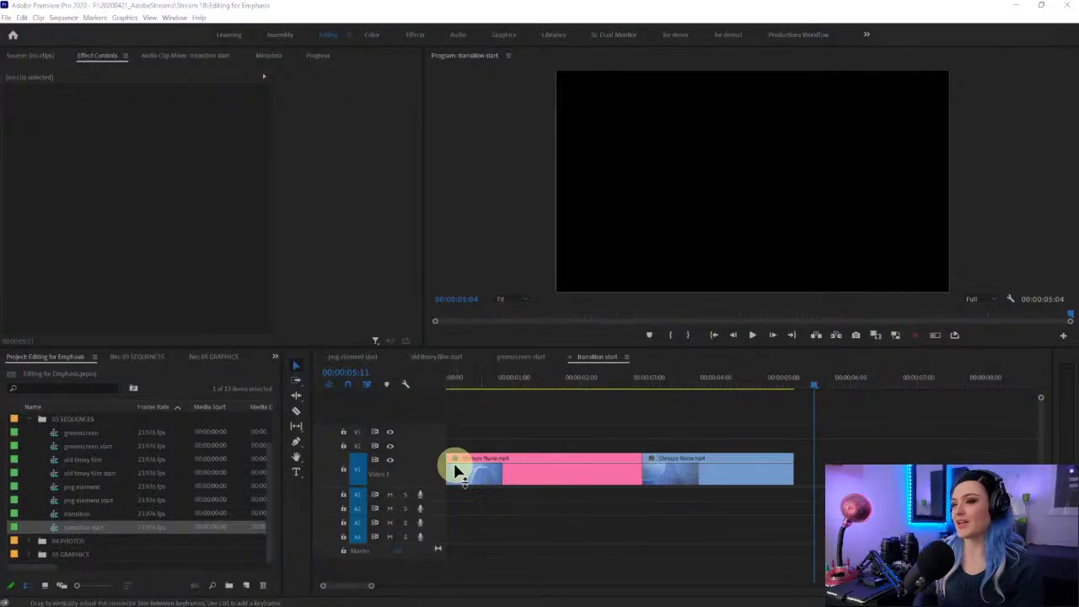
click(354, 357)
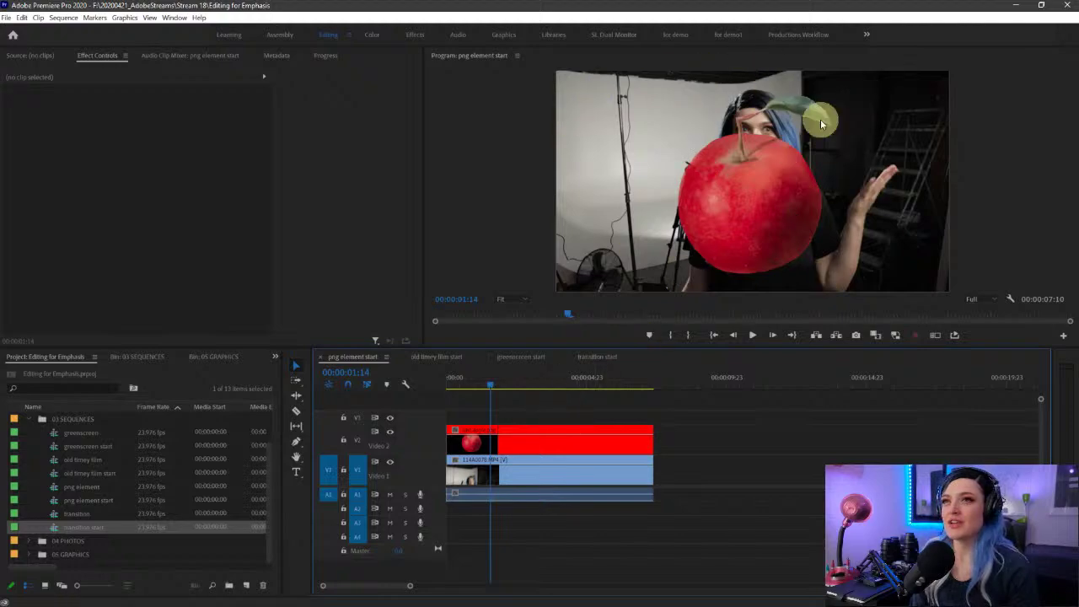
click(481, 441)
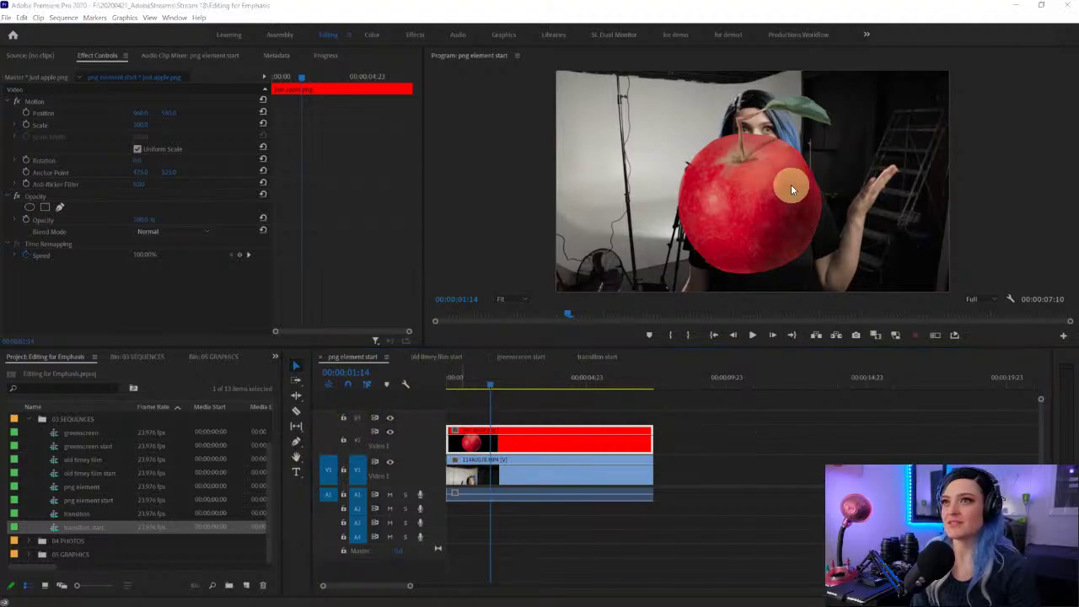
scroll(919, 203, up, 7)
click(830, 403)
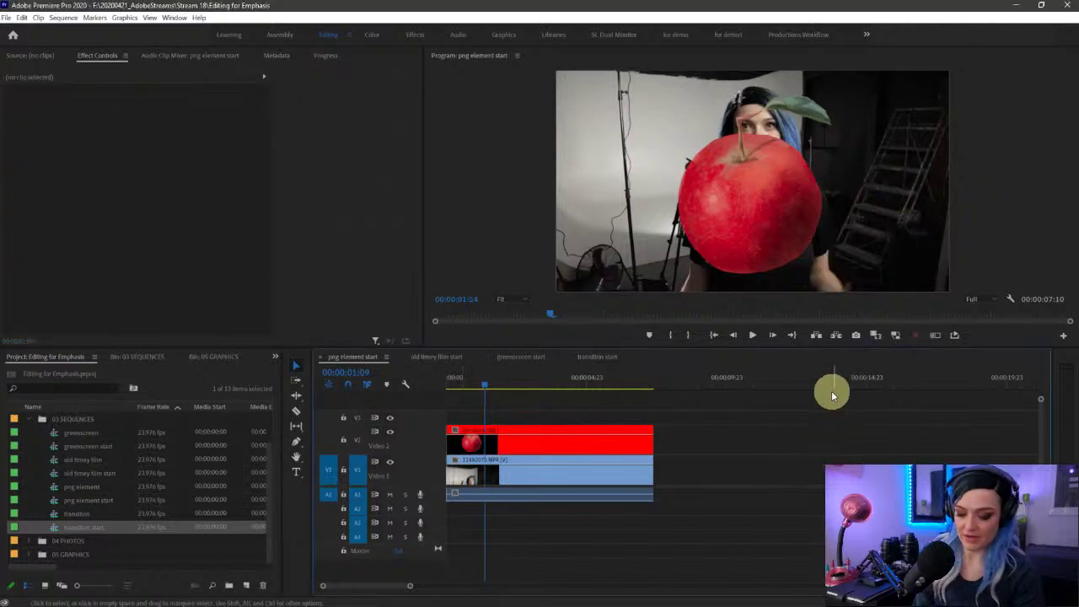
scroll(826, 206, up, 6)
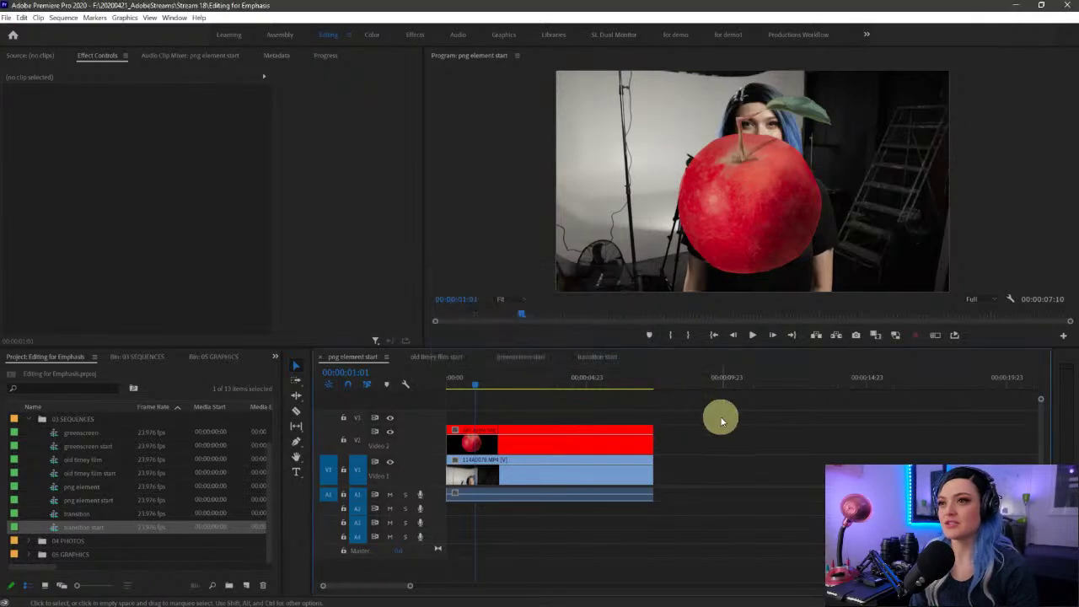
middle_click(714, 415)
click(757, 407)
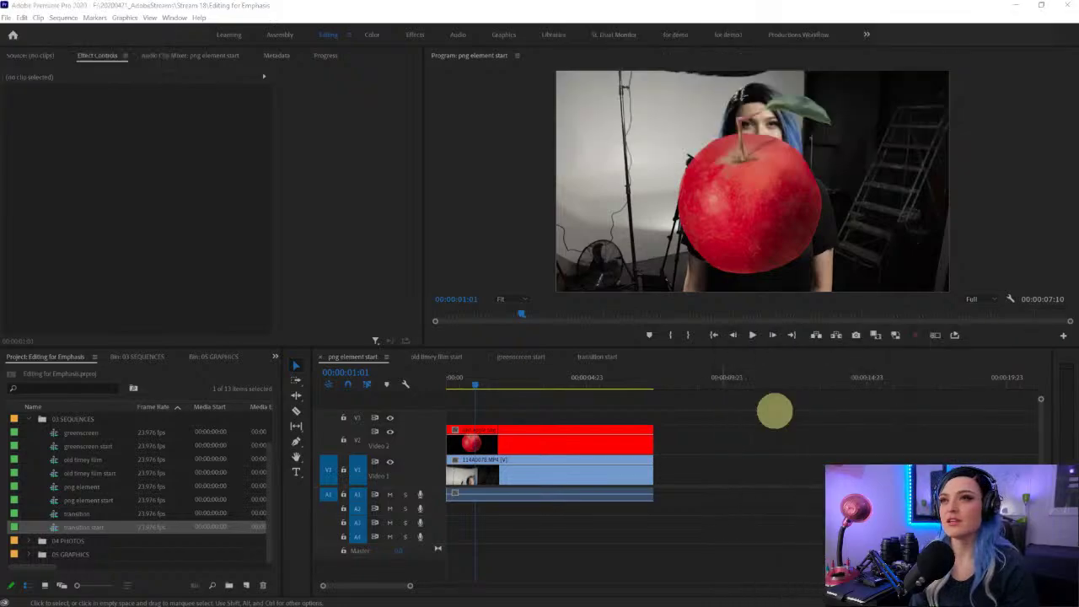
scroll(782, 166, up, 2)
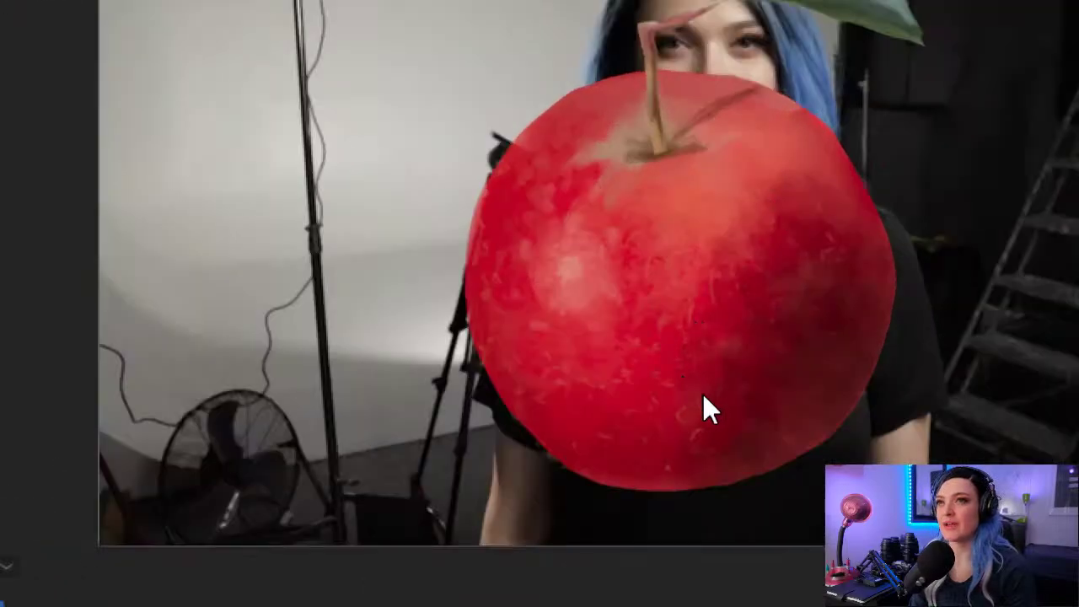
scroll(704, 396, down, 2)
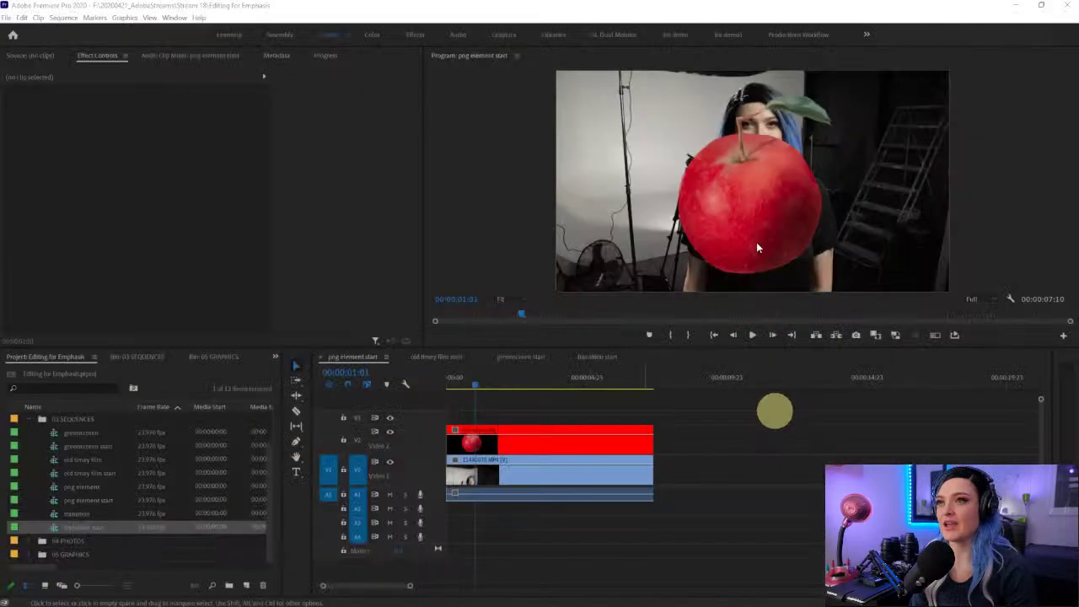
Step: Mute audio track A1 of the png element start sequence
click(519, 443)
click(390, 494)
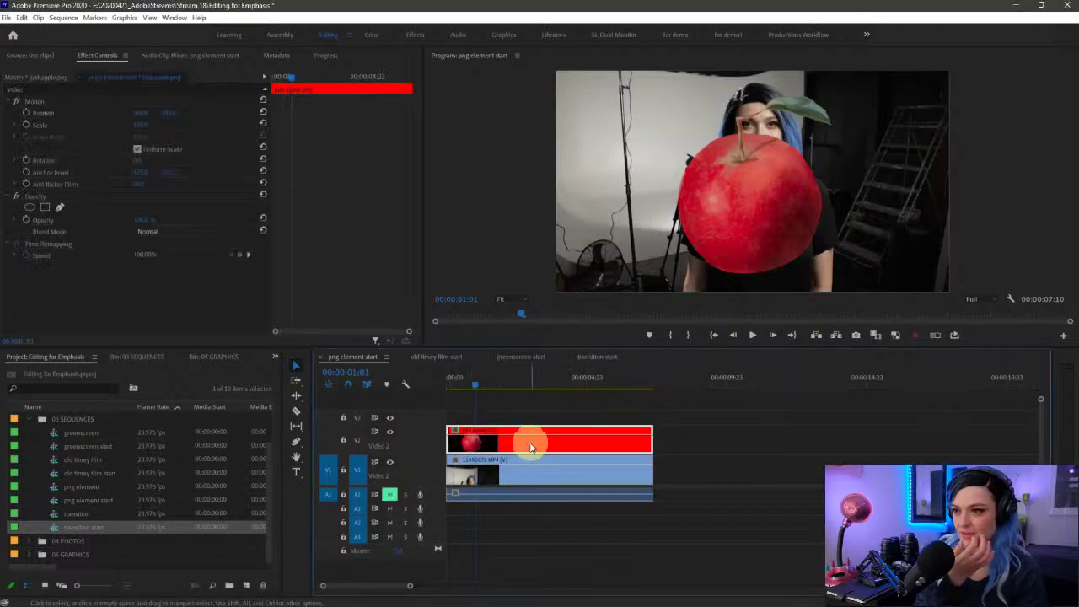
Step: Temporarily disable the apple clip on V2, scrub the footage beneath it, and enable the clip again
key(shift+e)
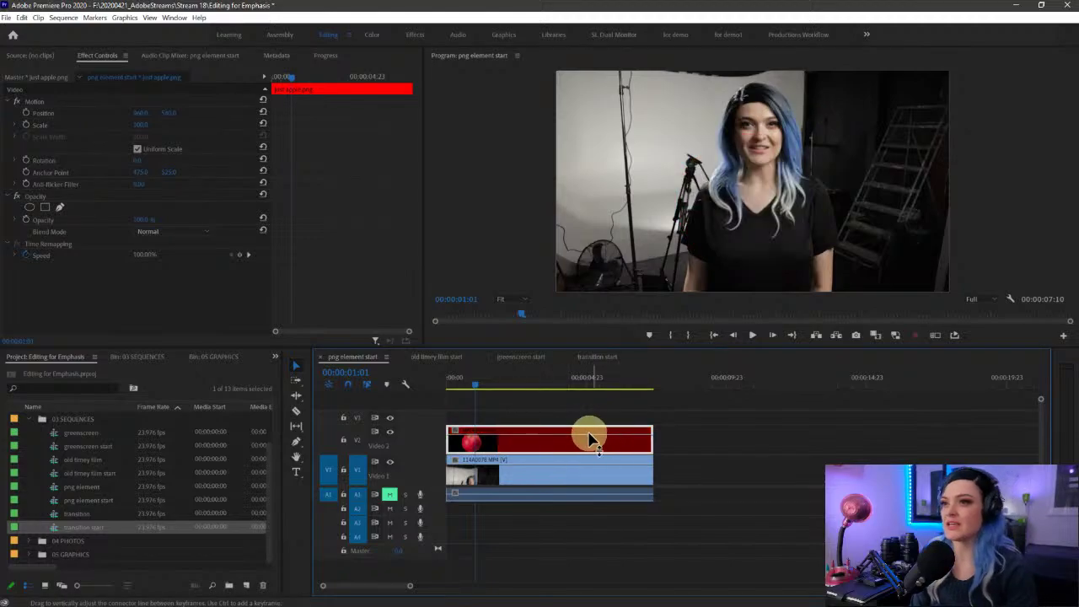
key(shift+e)
key(shift+e)
click(489, 417)
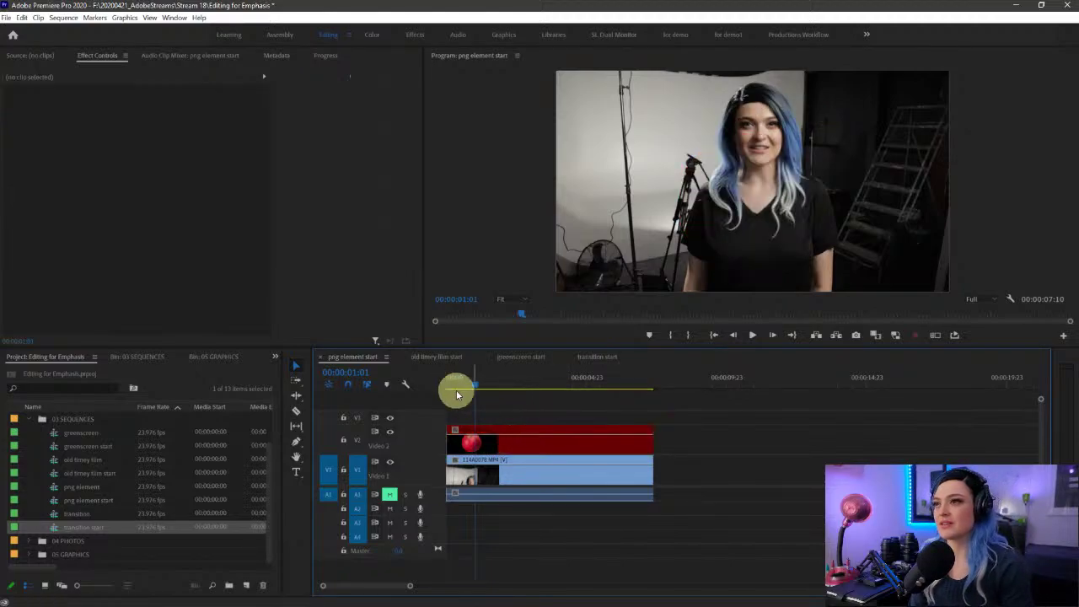
click(449, 385)
drag(449, 385, 504, 406)
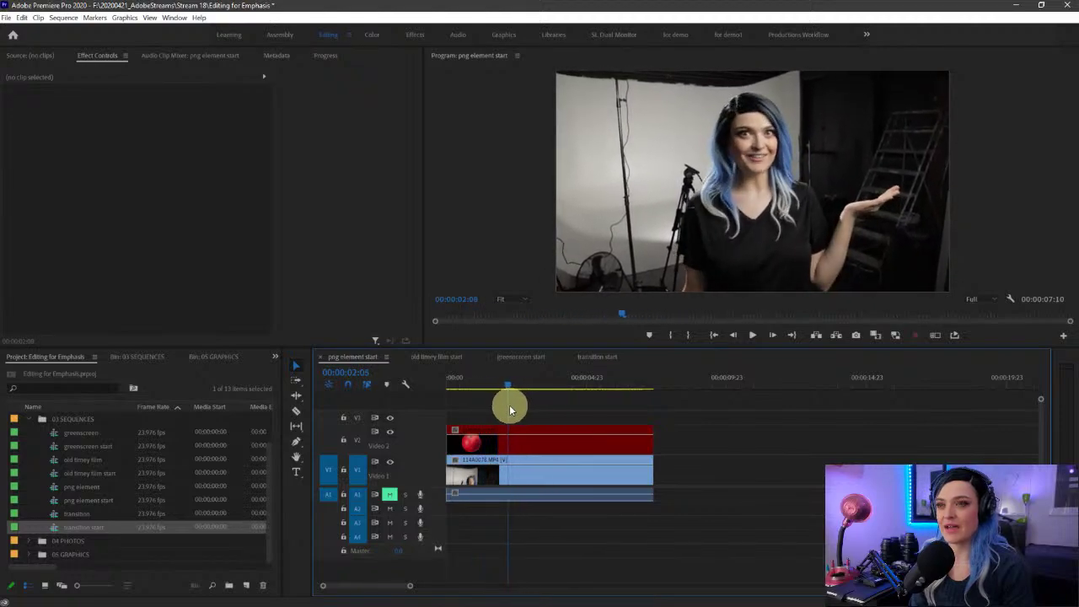
click(514, 445)
key(shift+e)
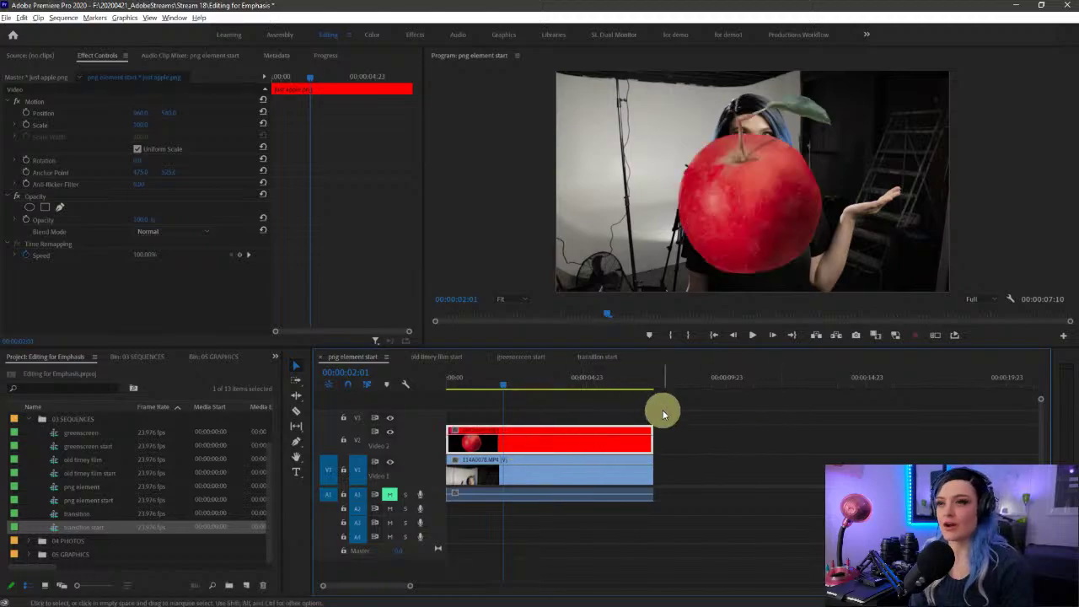
Step: Delete the apple clip from video track V2
mouse_move(192, 458)
mouse_down()
mouse_move(423, 413)
mouse_move(477, 421)
mouse_up()
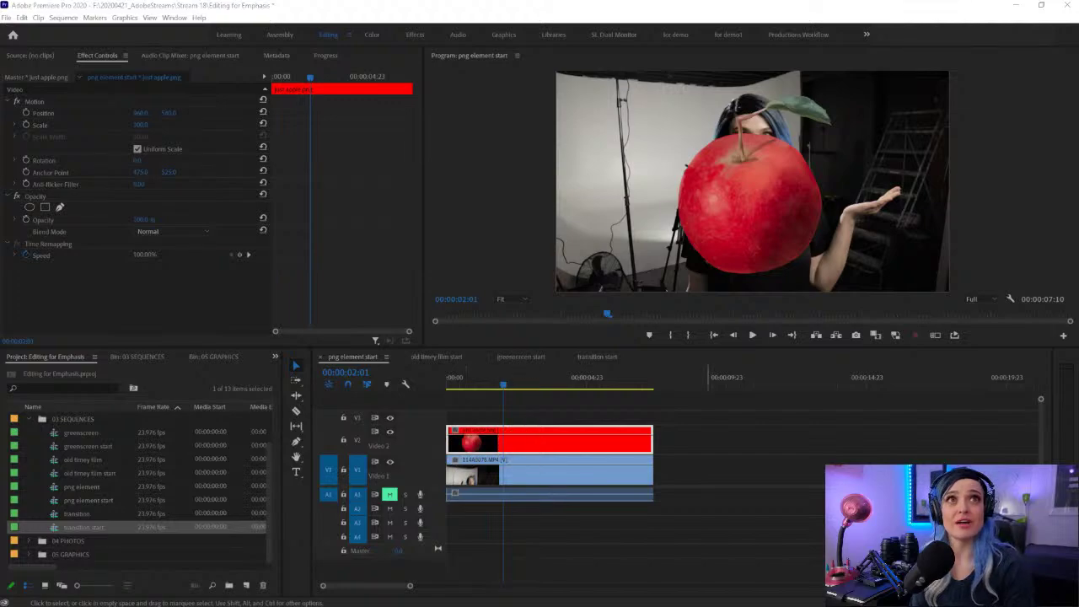
right_click(524, 440)
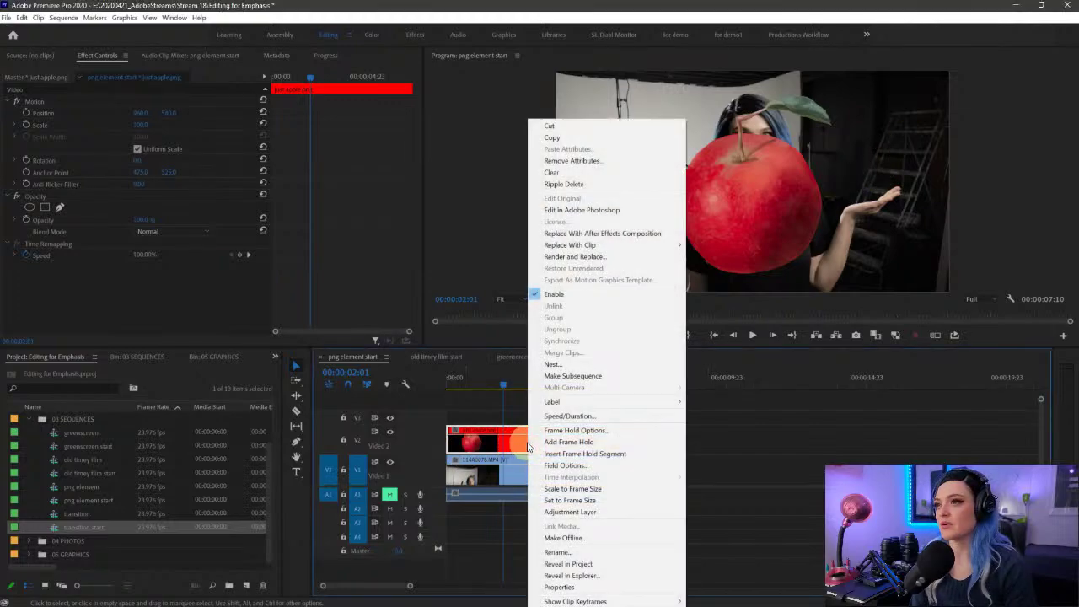
click(474, 432)
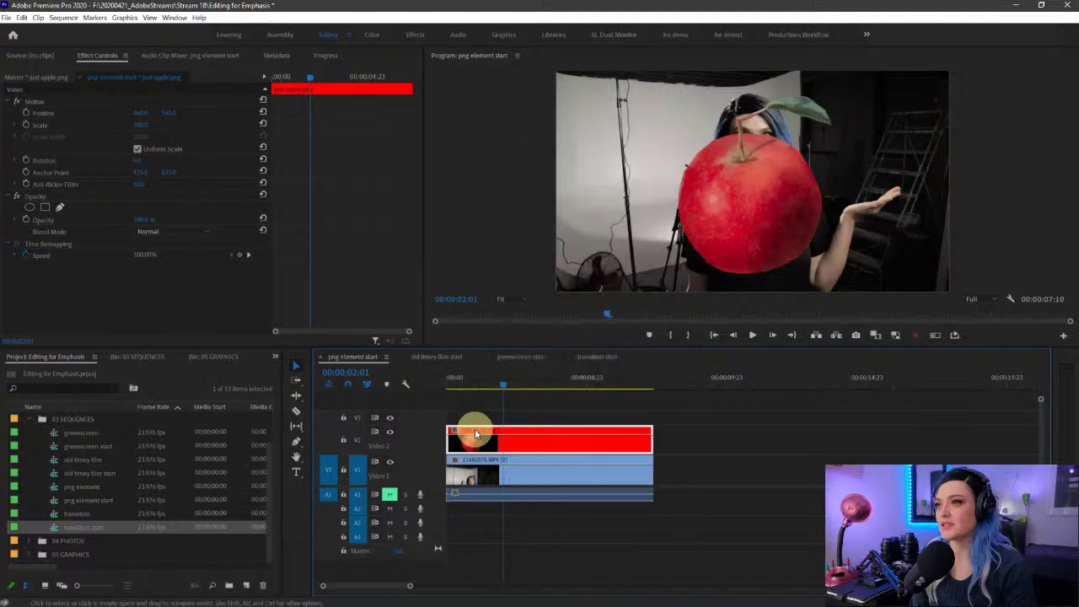
key(Delete)
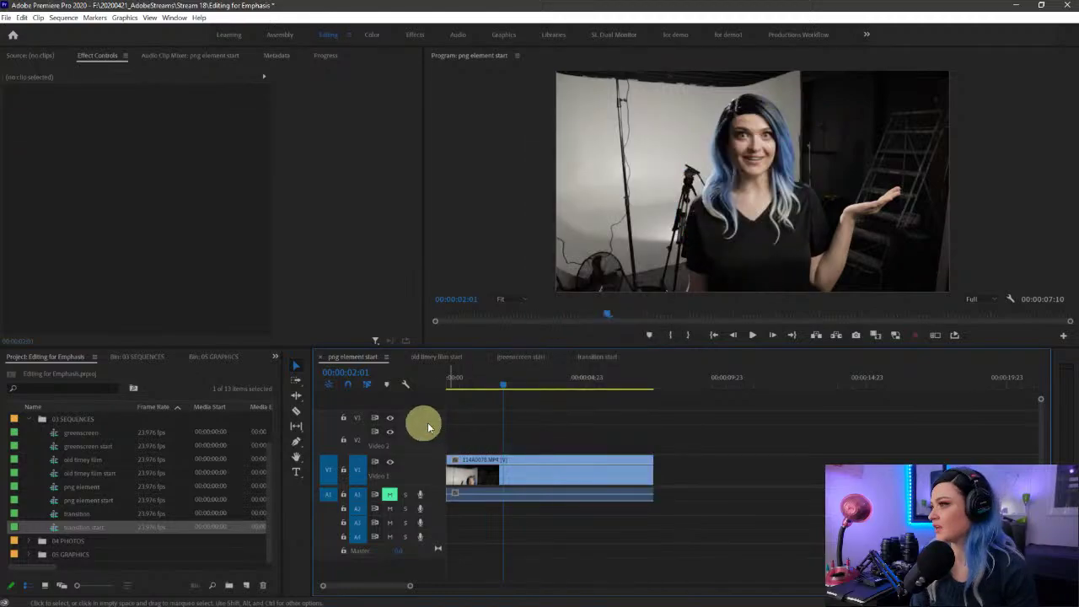
Step: Place just apple.png from the 04 PHOTOS bin on track V2, above the second half of the footage
click(28, 420)
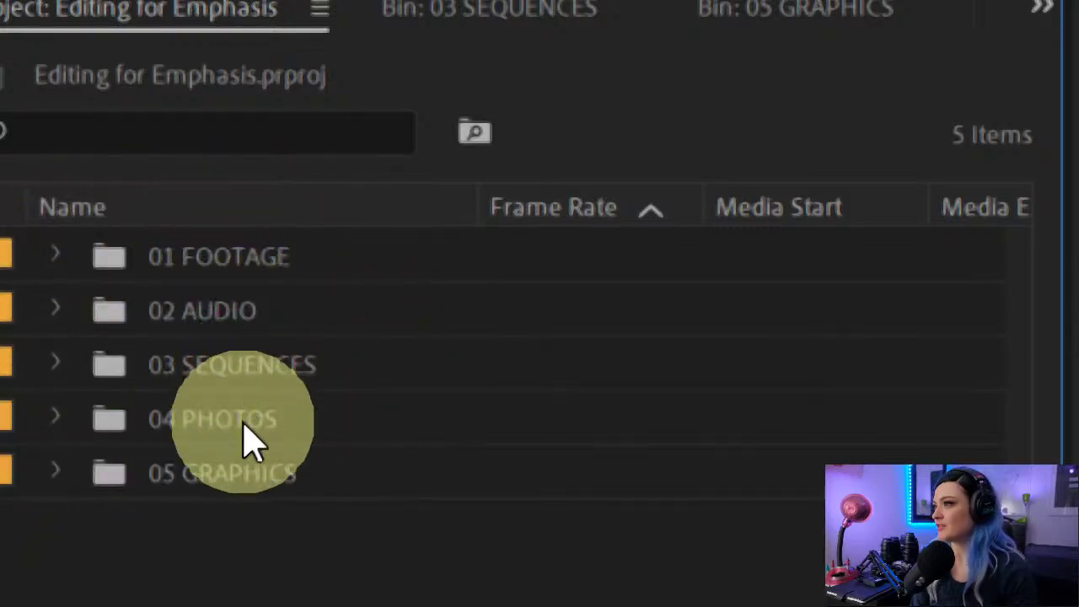
click(55, 419)
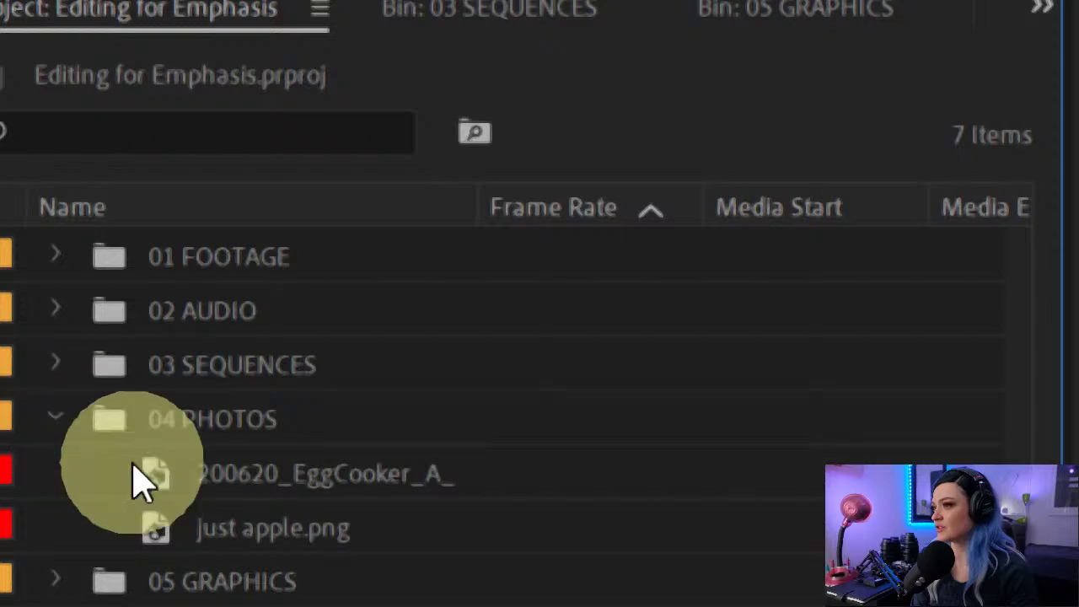
click(229, 528)
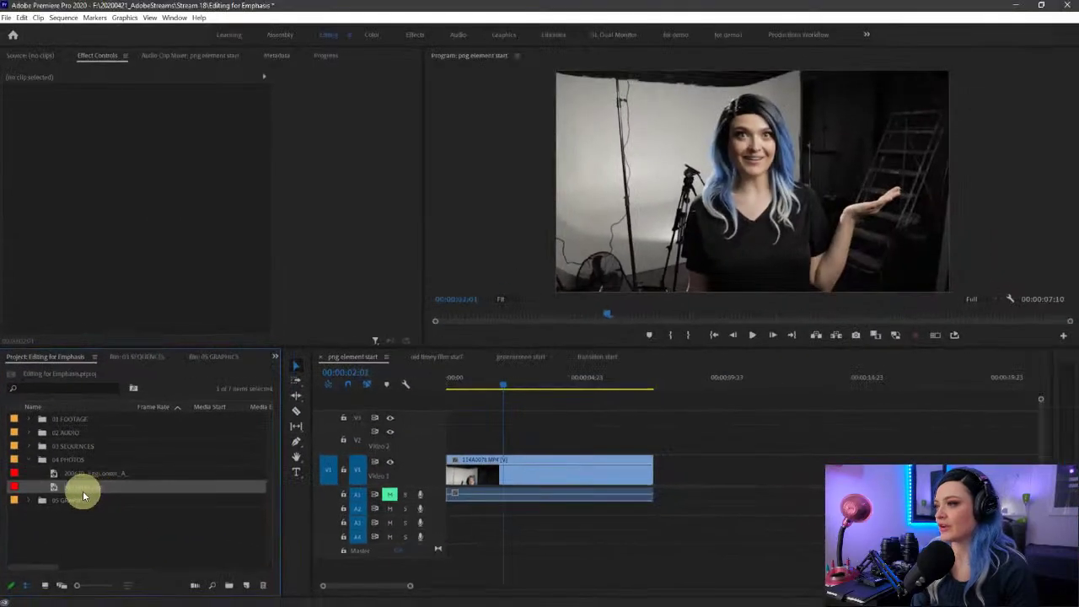
drag(82, 490, 616, 439)
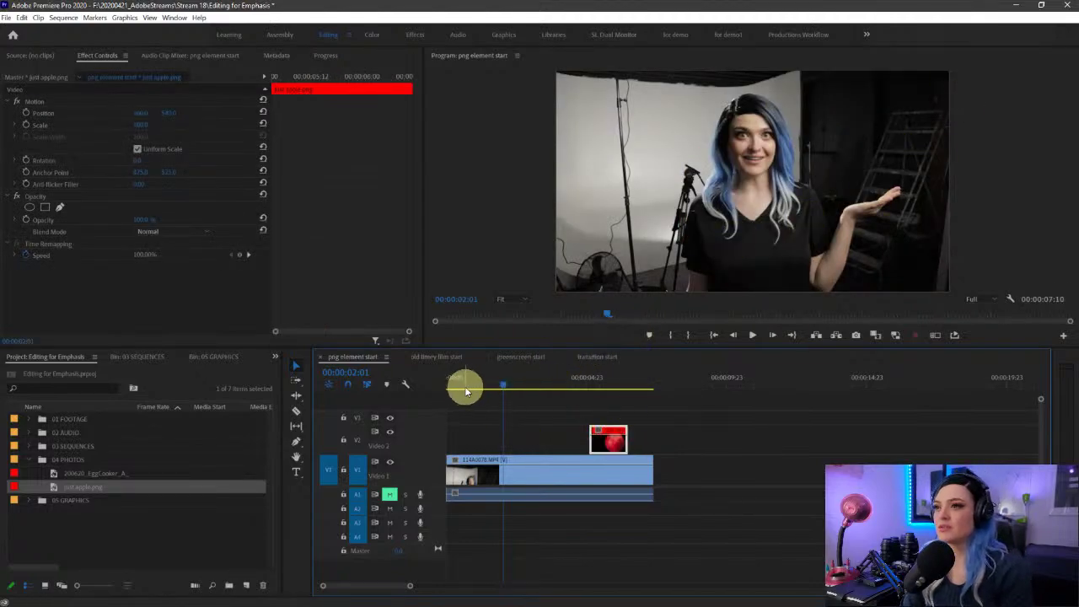
Step: Move the apple clip on V2 so it starts at 00:00:01:09, and park the playhead at 00:00:01:22
drag(466, 390, 486, 392)
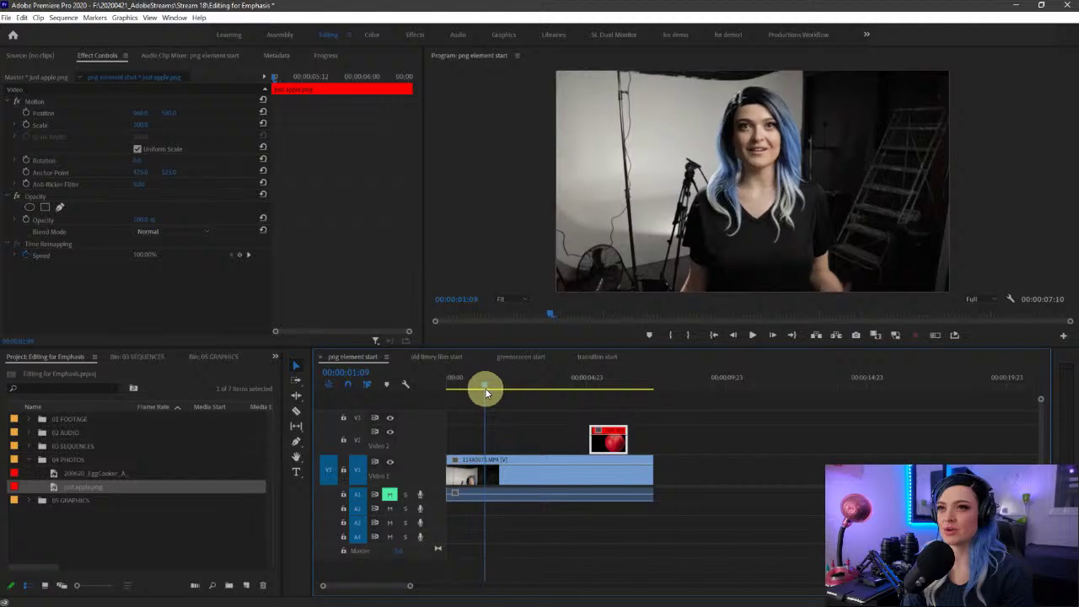
drag(605, 439, 502, 439)
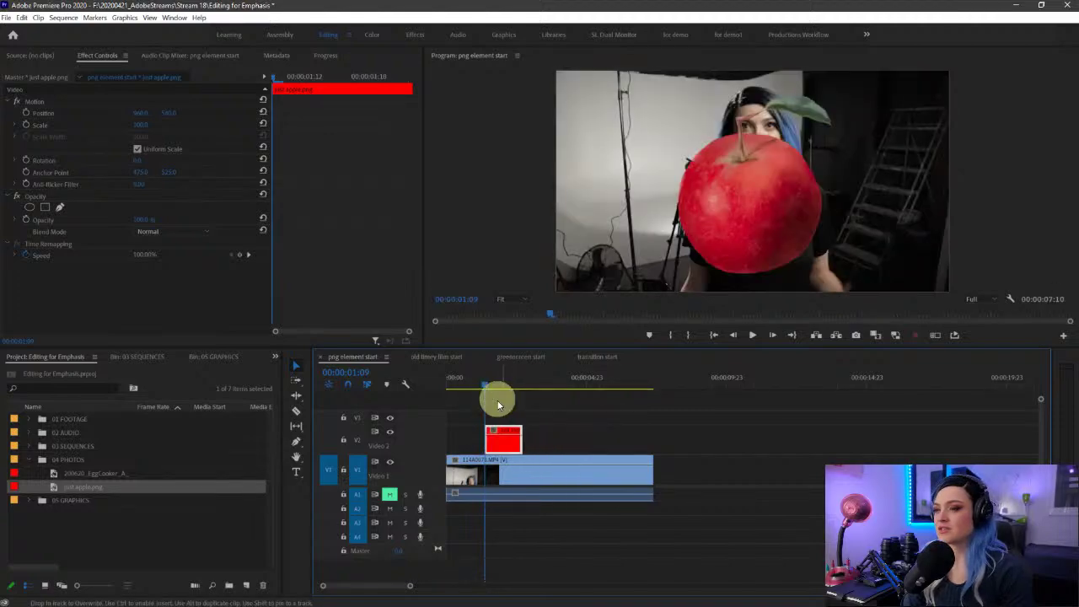
drag(484, 383, 525, 385)
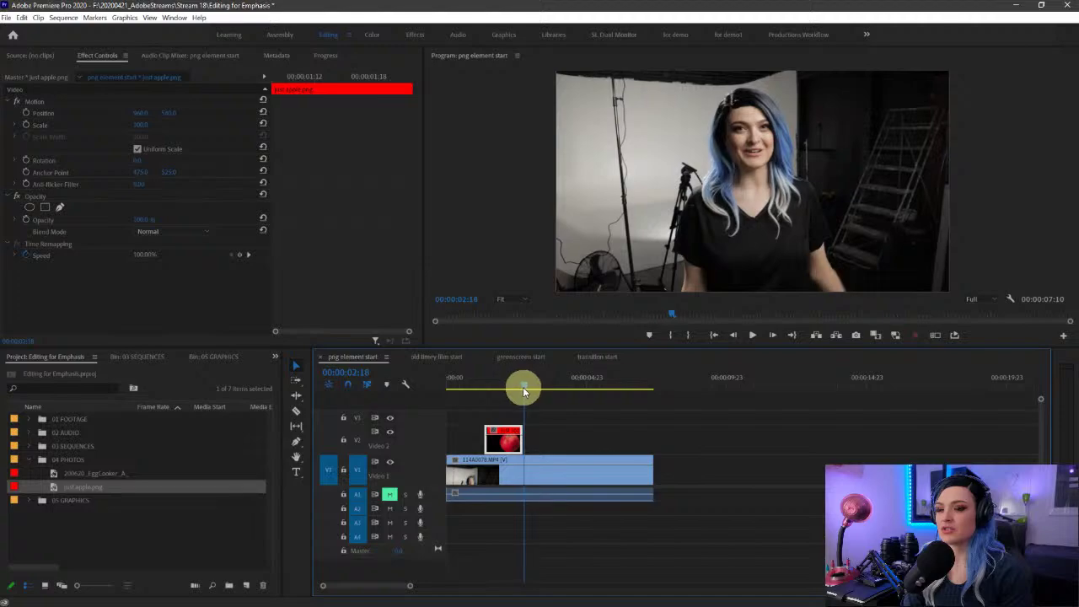
click(522, 438)
scroll(503, 474, up, 5)
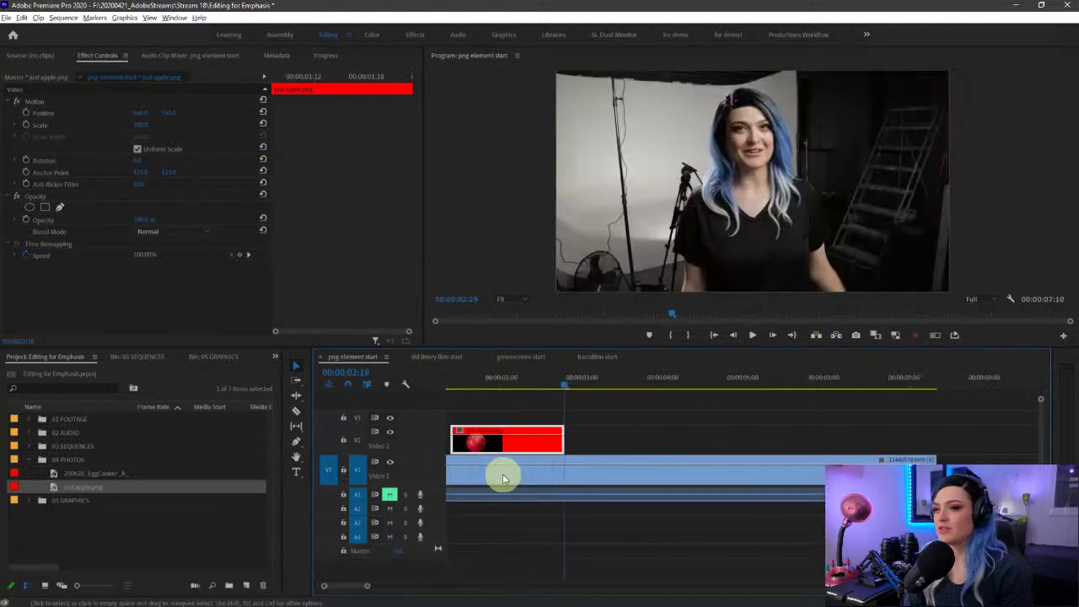
drag(563, 392, 601, 383)
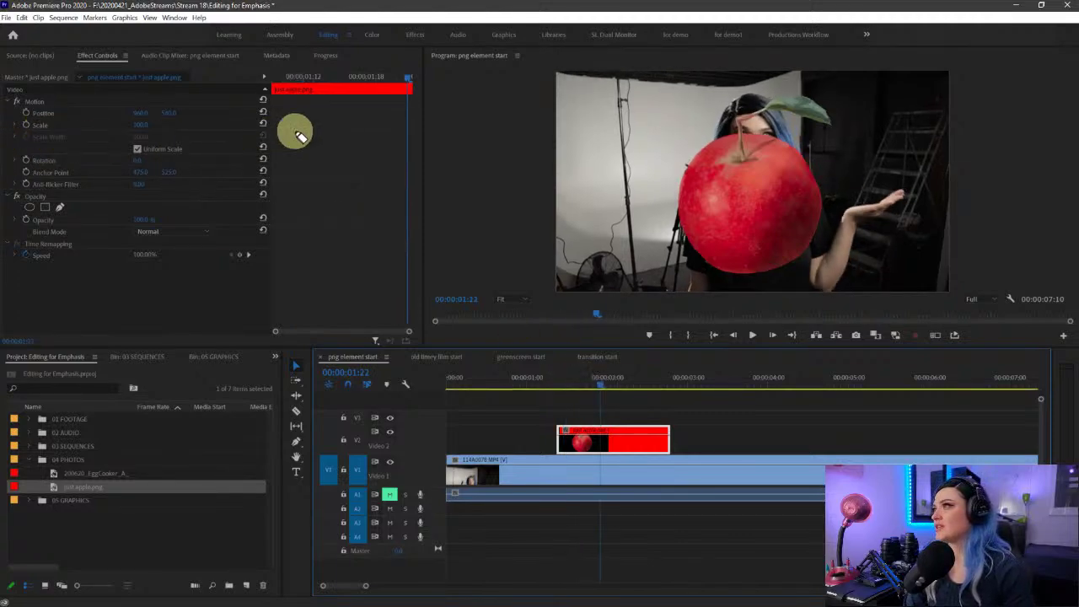
mouse_move(294, 131)
mouse_down()
mouse_move(8, 241)
mouse_move(79, 261)
mouse_move(17, 210)
mouse_up()
key(Escape)
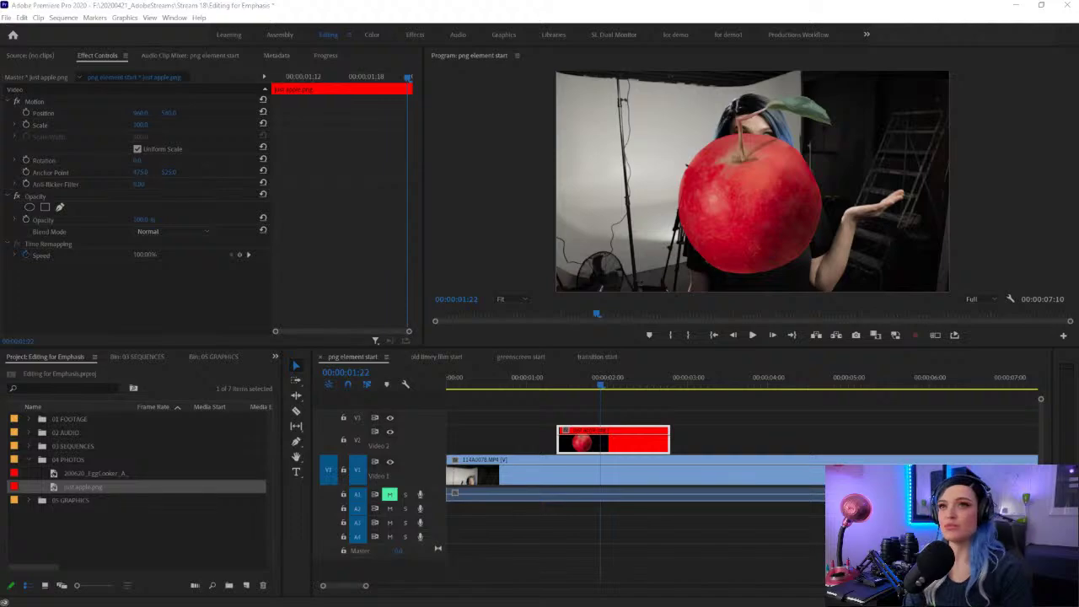
mouse_move(64, 118)
mouse_down()
mouse_move(15, 118)
mouse_move(30, 162)
mouse_move(82, 139)
mouse_up()
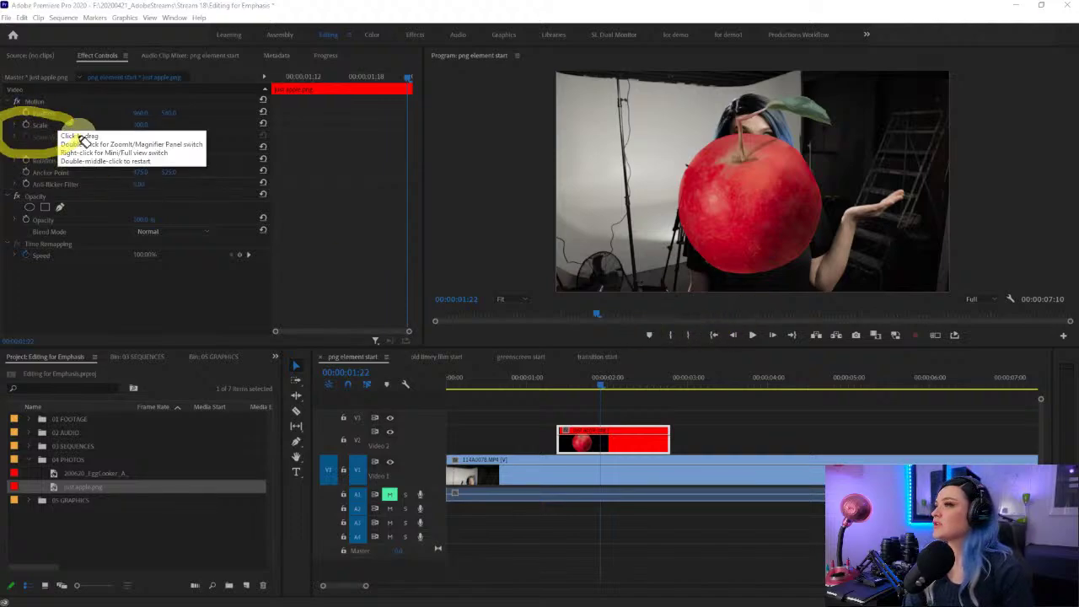
key(Escape)
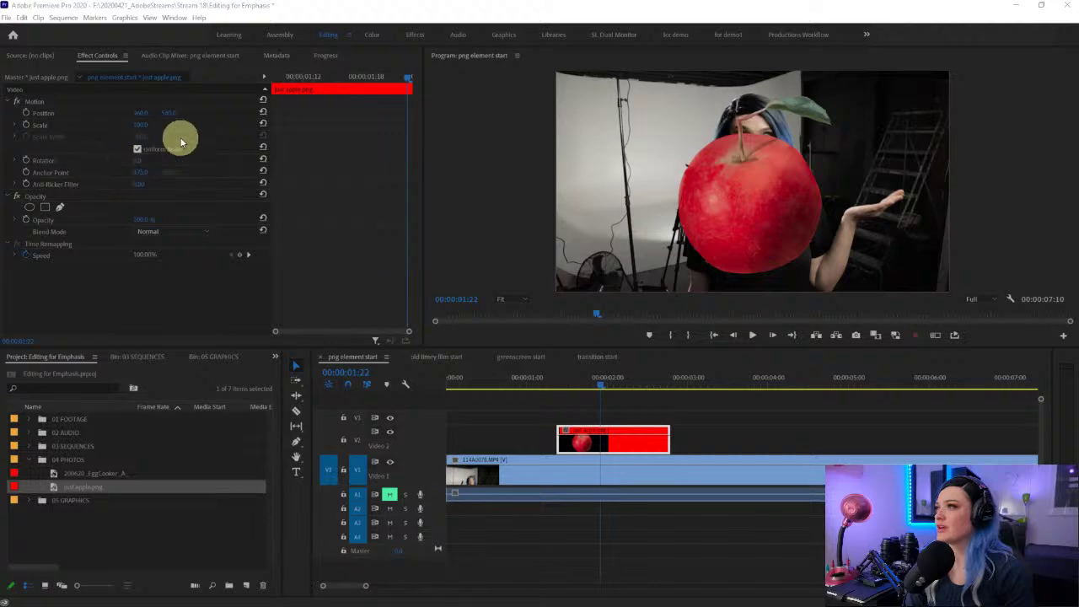
Step: Reduce the apple clip's scale to 33 so it suits the size of the hand
mouse_move(144, 125)
mouse_down()
mouse_move(109, 132)
mouse_move(152, 121)
mouse_move(144, 126)
mouse_up()
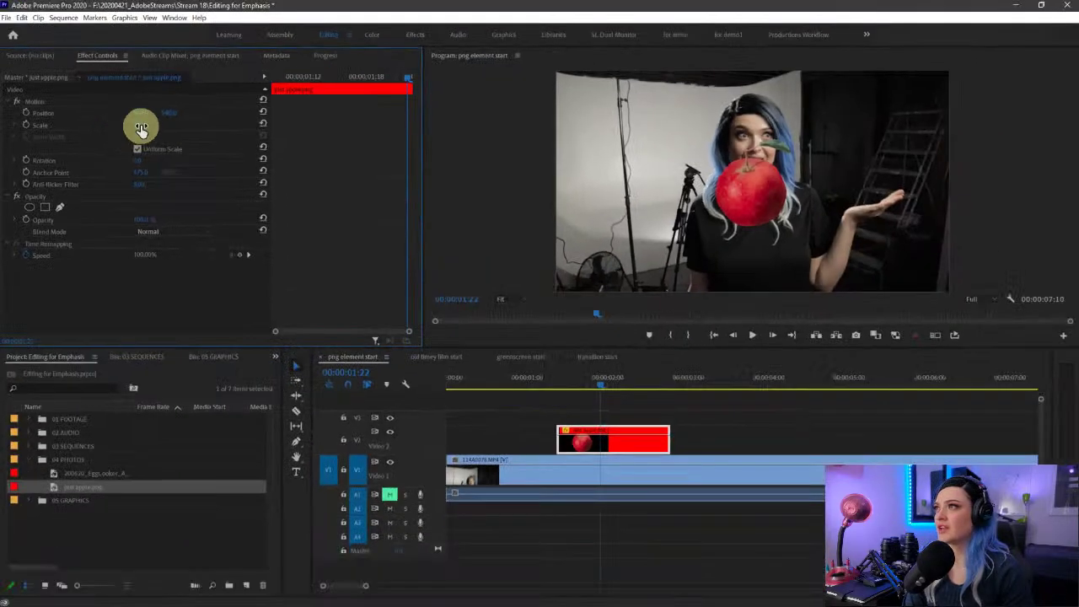
drag(141, 127, 133, 126)
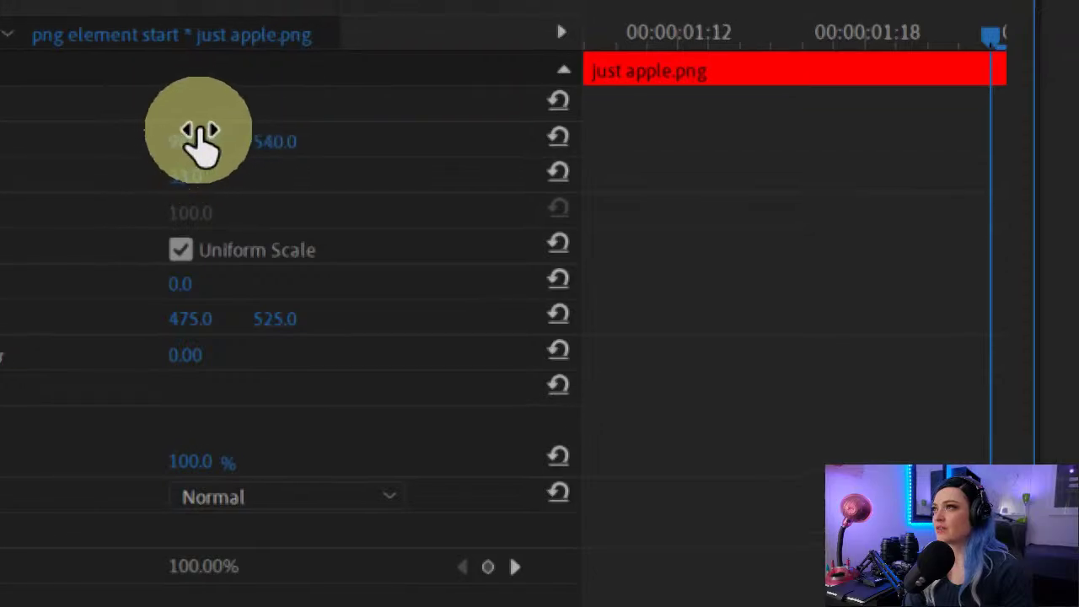
click(285, 141)
click(241, 136)
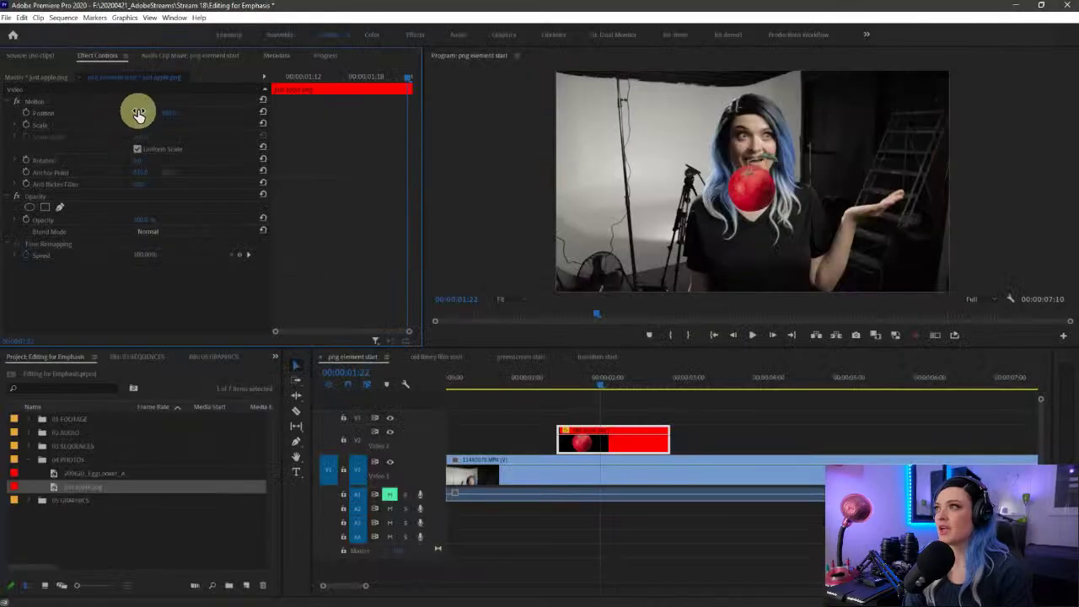
drag(138, 113, 63, 148)
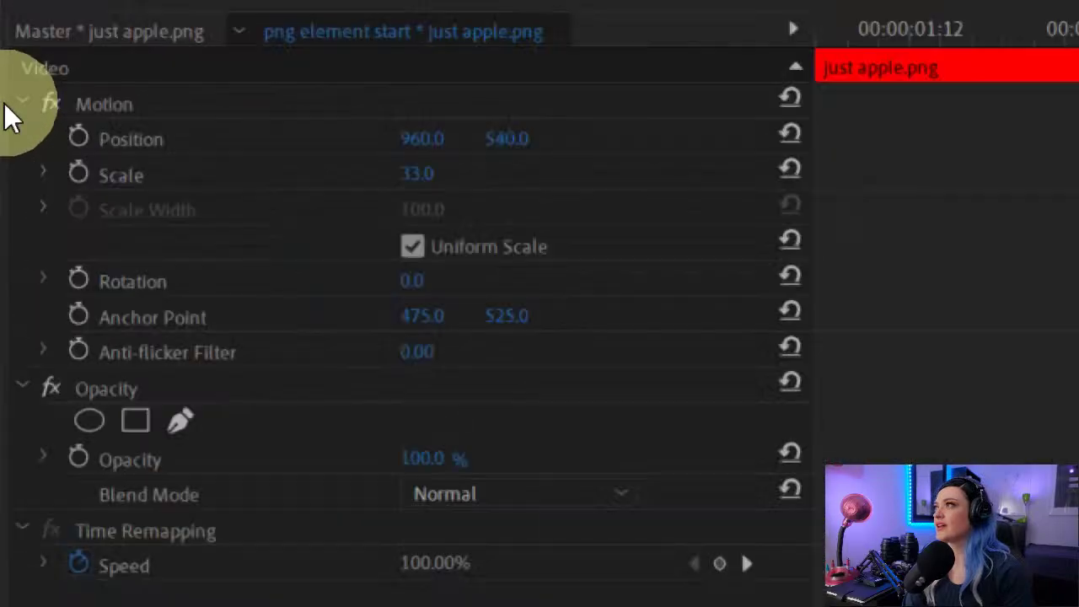
Step: Reposition the apple in the frame so it rests on the raised palm, at about position 1527.5, 509.7
click(130, 122)
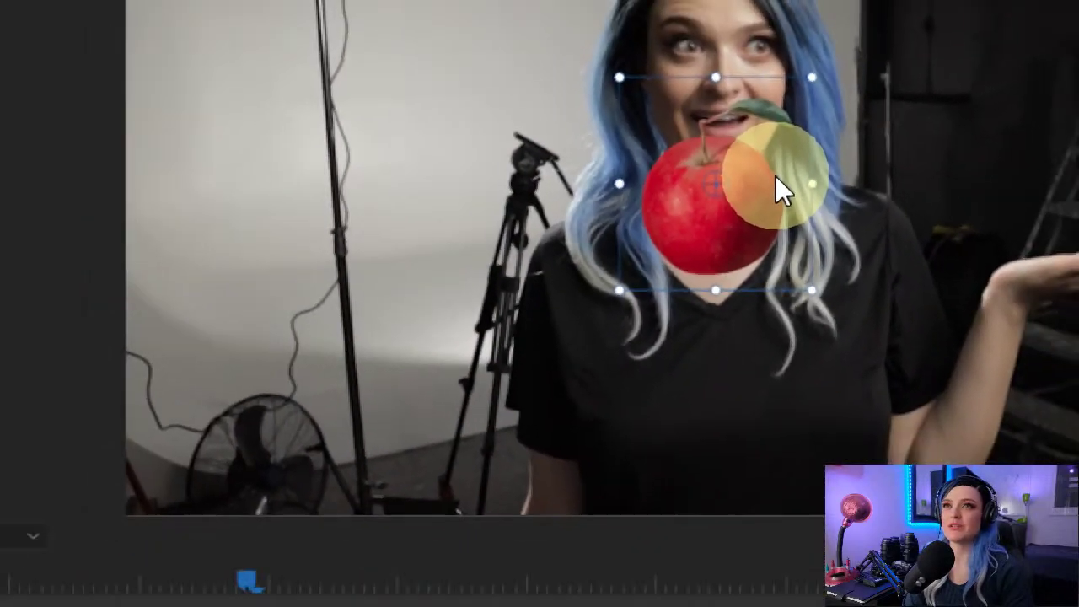
drag(676, 191, 723, 244)
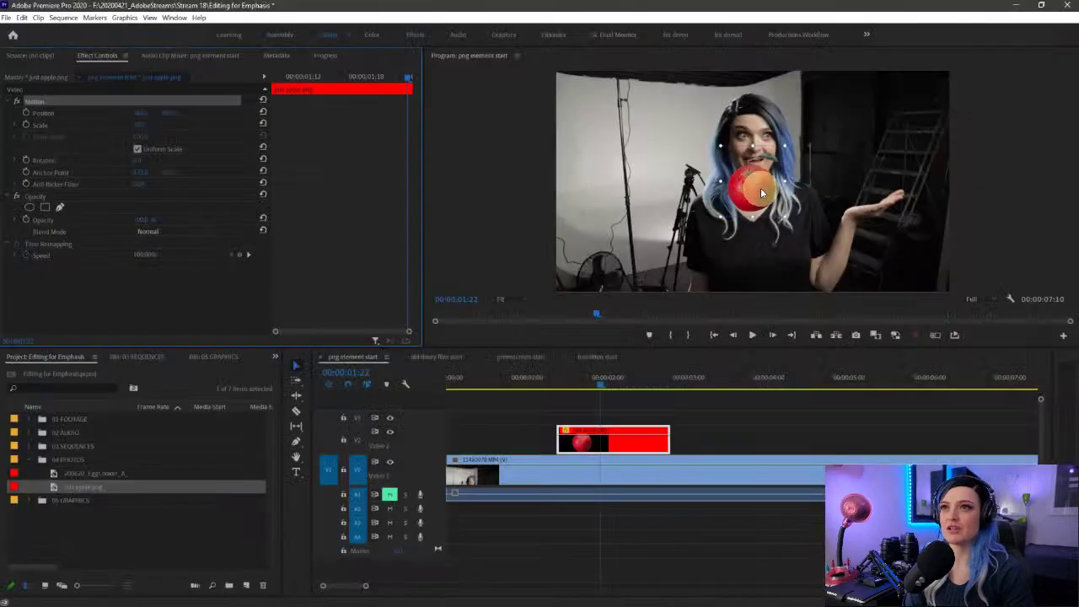
drag(760, 188, 871, 179)
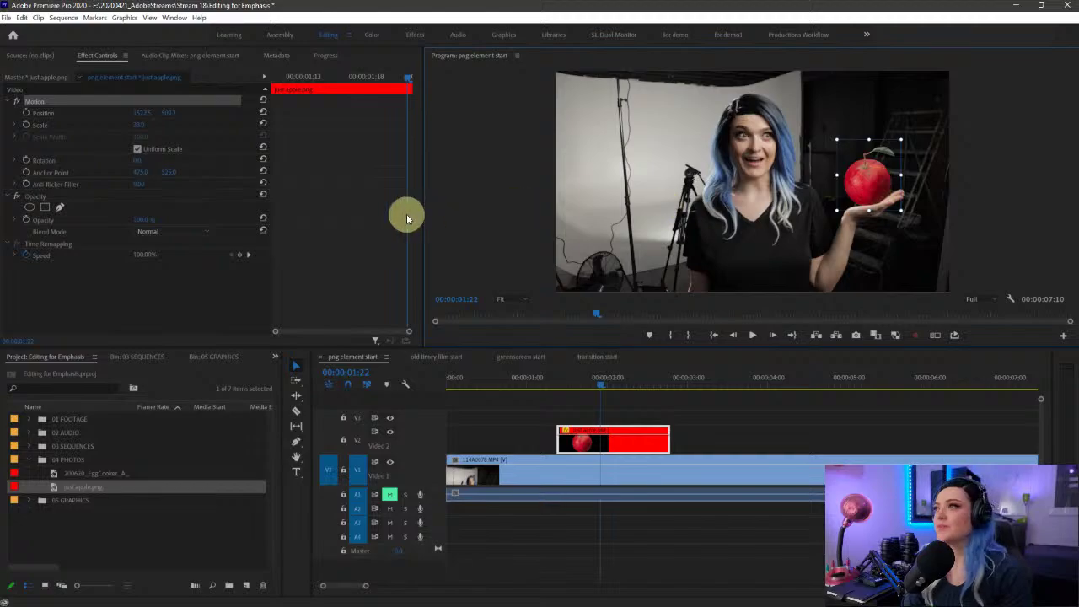
Step: Advance one frame to 00:00:01:23 and turn on Position animation for the apple, setting its first keyframe
key(Right)
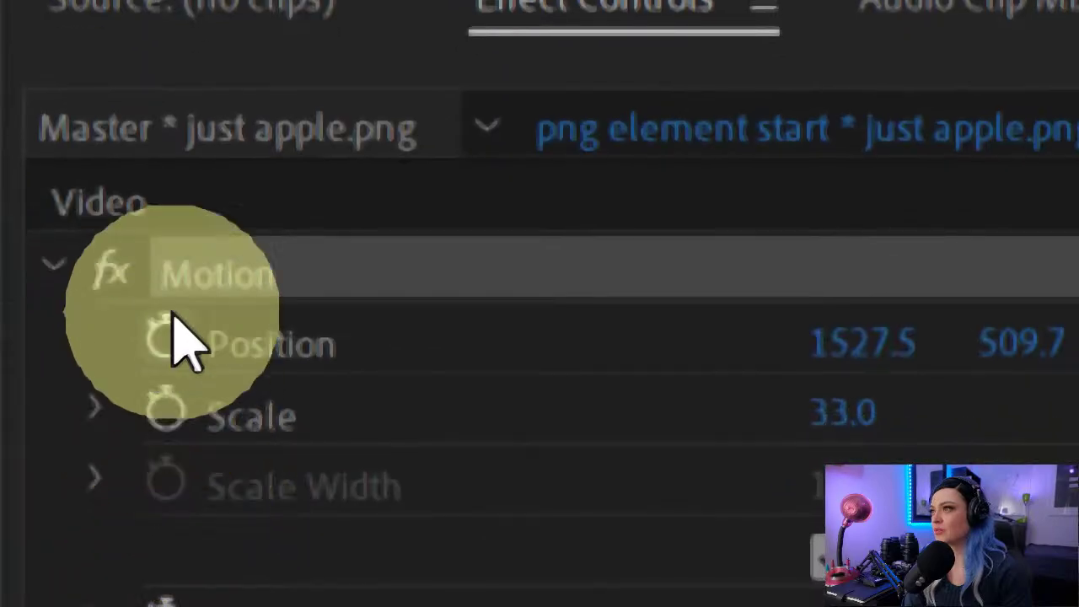
click(164, 352)
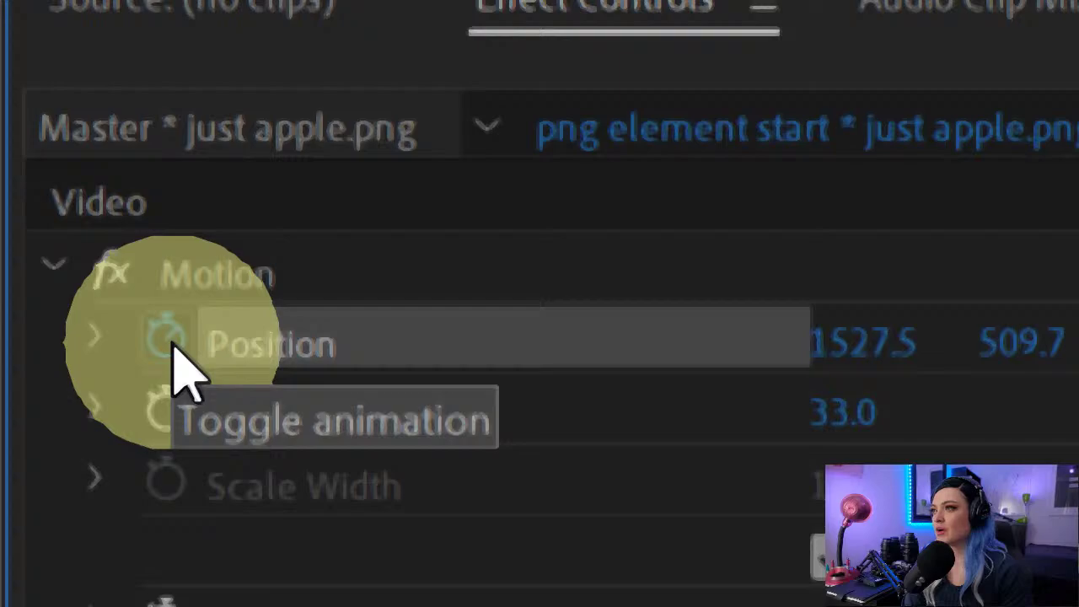
click(166, 340)
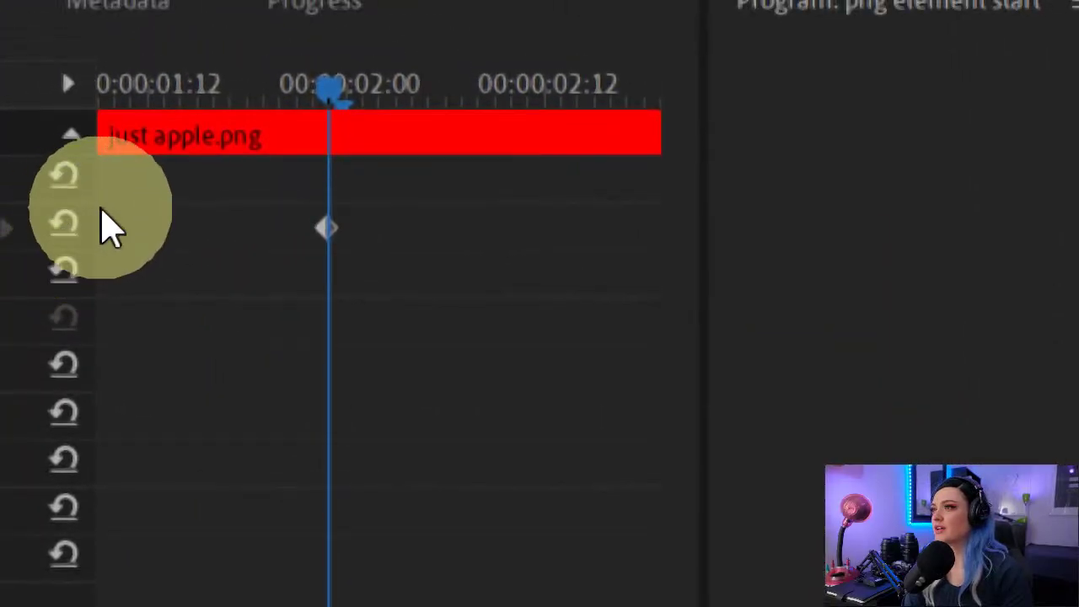
mouse_move(347, 145)
mouse_down()
mouse_move(248, 224)
mouse_move(406, 276)
mouse_move(373, 149)
mouse_up()
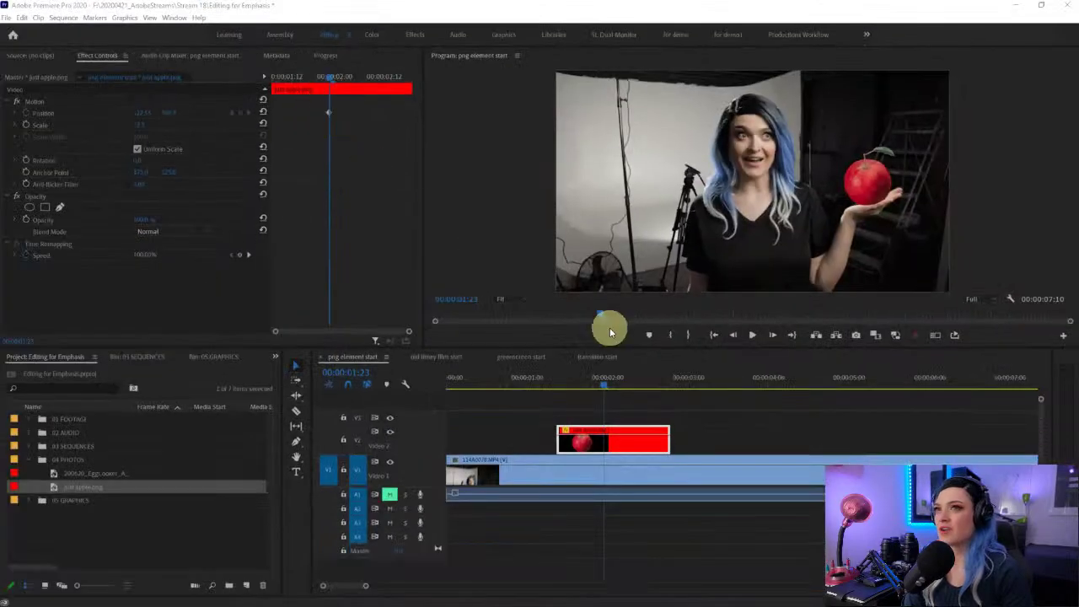
Step: Add a Position keyframe at 00:00:02:04, shifting the apple slightly so it stays on the palm
drag(580, 387, 604, 389)
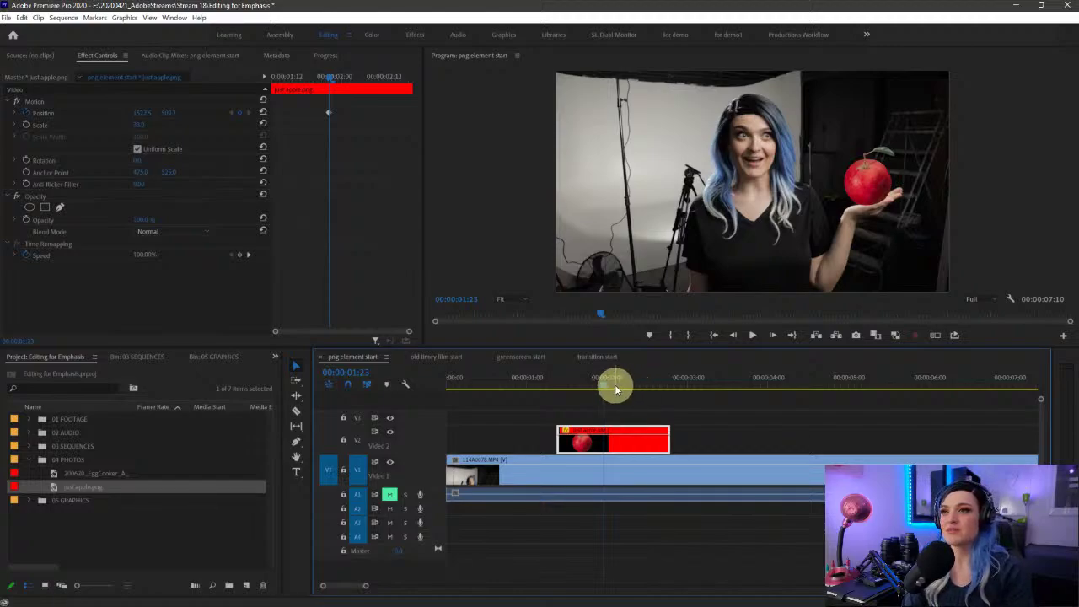
mouse_move(604, 388)
mouse_down()
mouse_move(624, 387)
mouse_move(604, 388)
mouse_move(621, 396)
mouse_up()
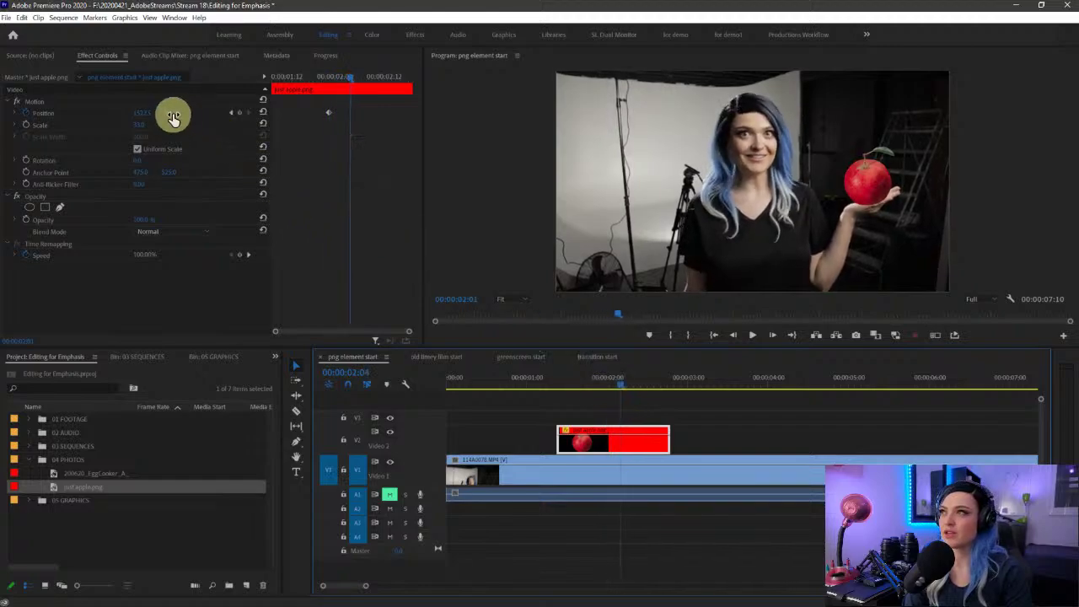
drag(173, 117, 146, 115)
click(36, 102)
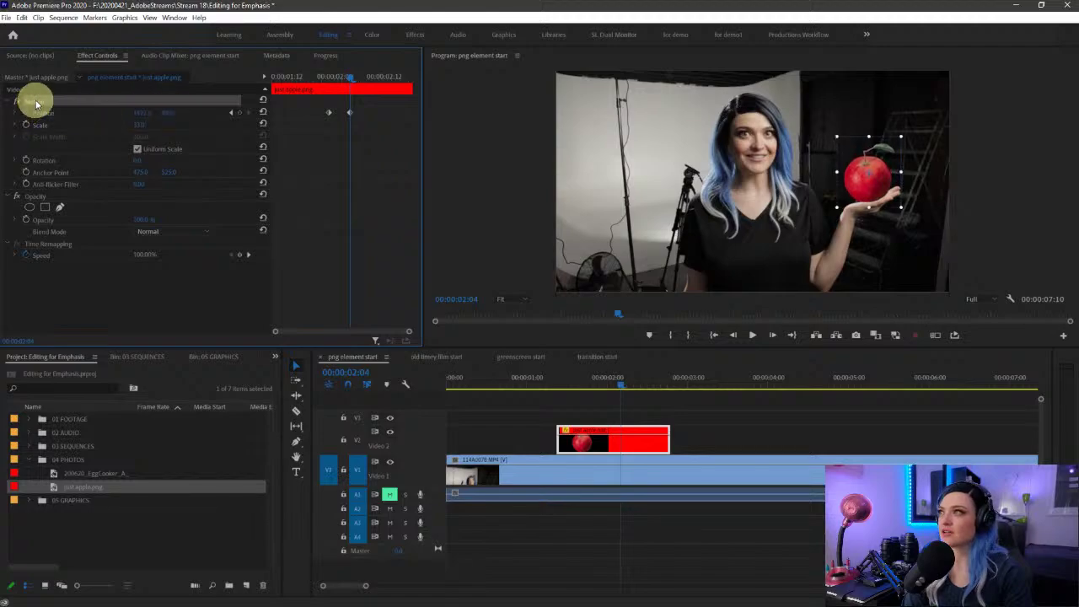
drag(879, 194, 876, 193)
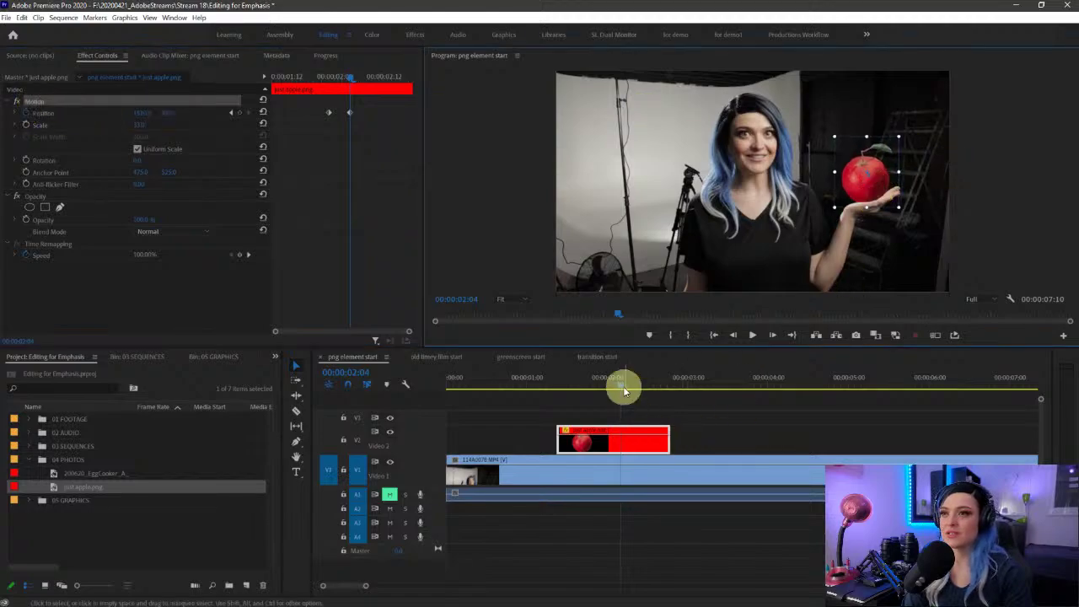
Step: Add Position keyframes at 00:00:02:08, about 00:00:02:12 and 00:00:02:14, realigning the apple with the hand each time
drag(623, 389, 633, 379)
drag(875, 198, 870, 197)
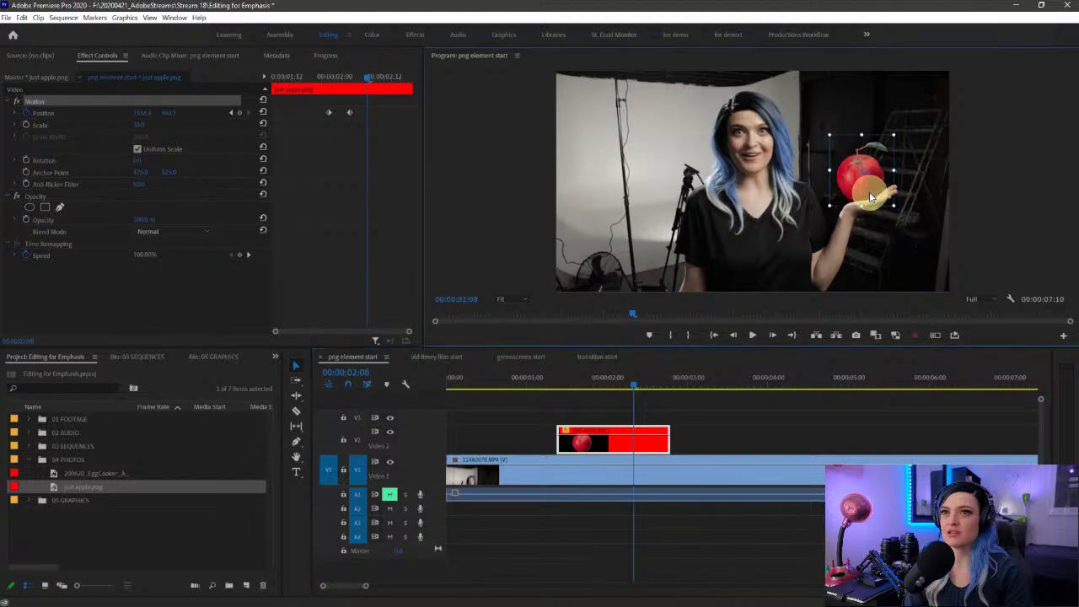
drag(631, 388, 643, 385)
drag(886, 211, 873, 196)
drag(647, 383, 653, 386)
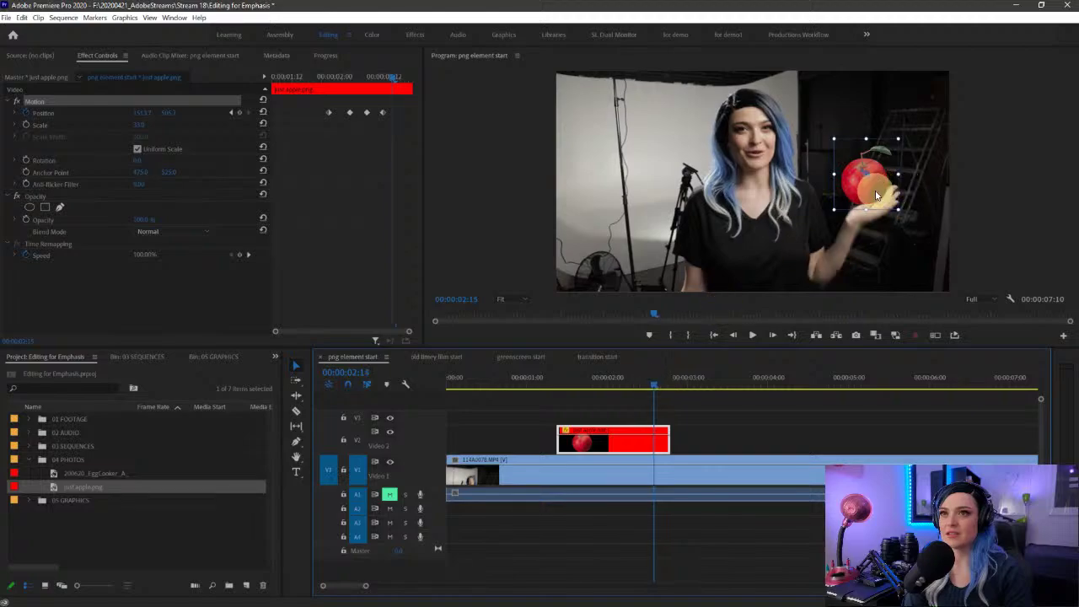
drag(876, 196, 879, 199)
Step: Add Position keyframes at 00:00:02:16 and 00:00:02:18, lowering the apple with the dropping hand until it leaves the frame
drag(655, 383, 659, 387)
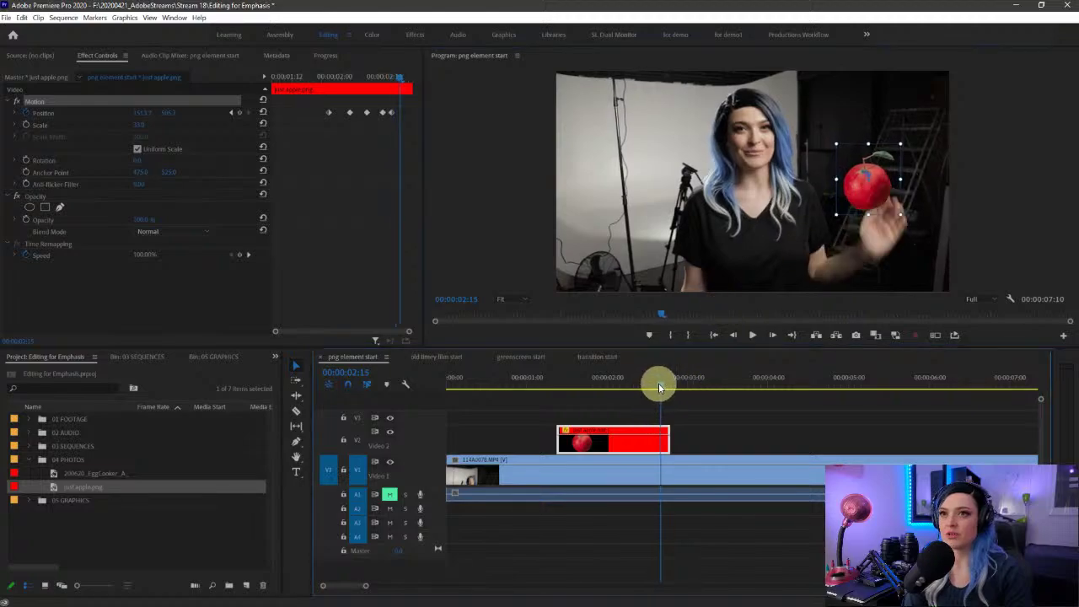
drag(834, 215, 846, 250)
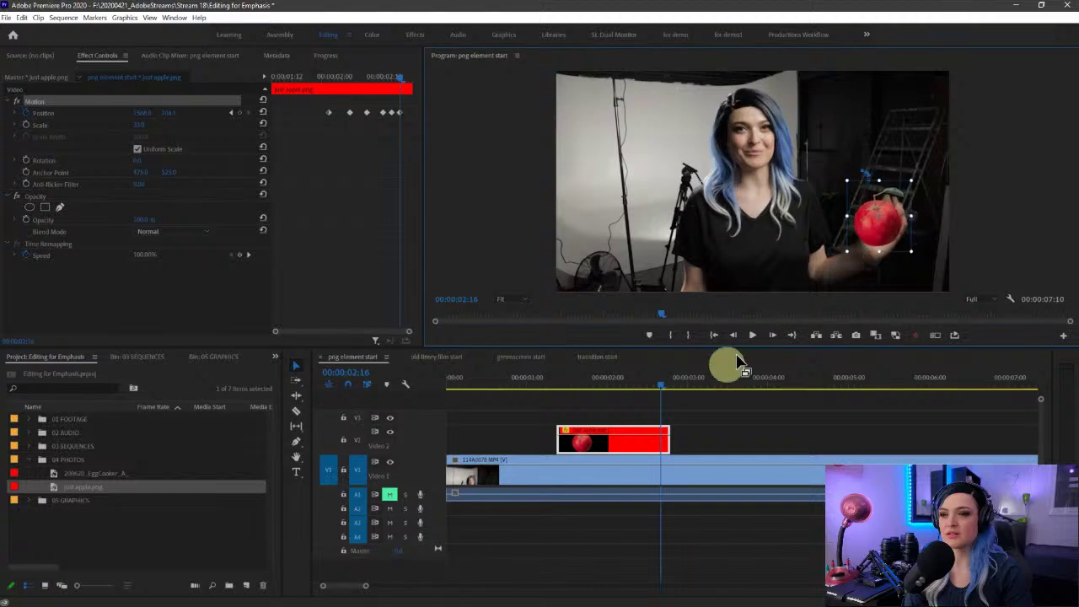
click(663, 386)
drag(663, 385, 667, 385)
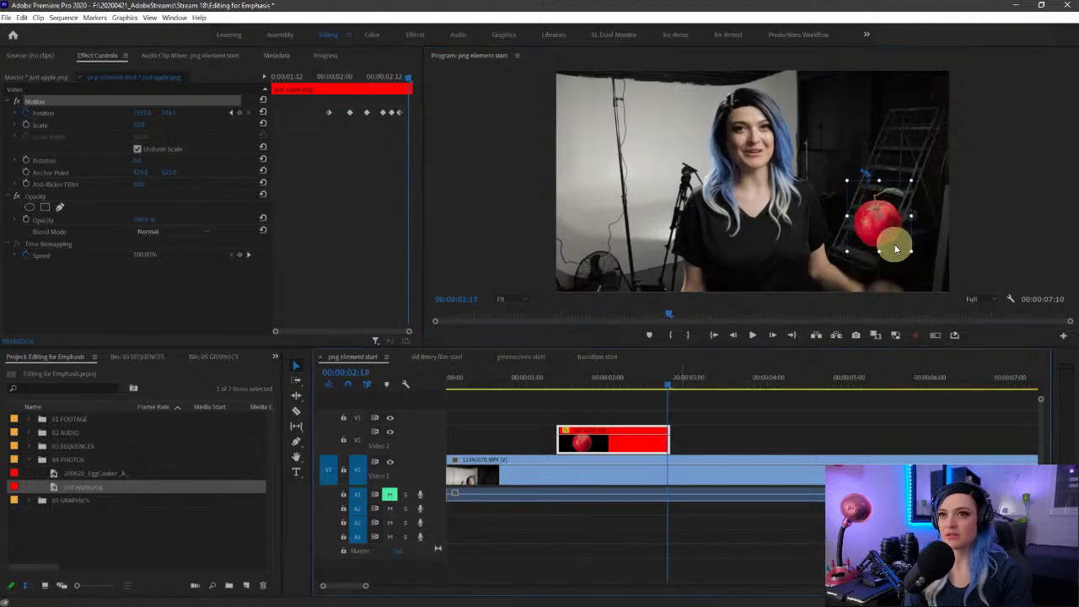
drag(895, 248, 894, 289)
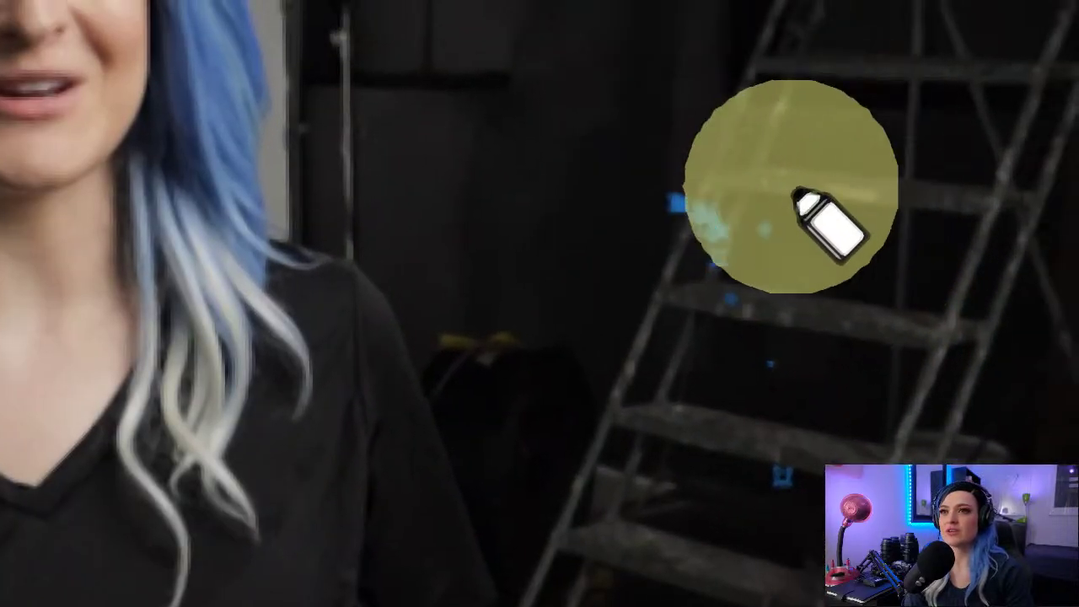
Step: Review the tracked section, and add earlier Position keyframes at 00:00:01:20 and 00:00:01:18, fitting the apple to the palm
click(776, 153)
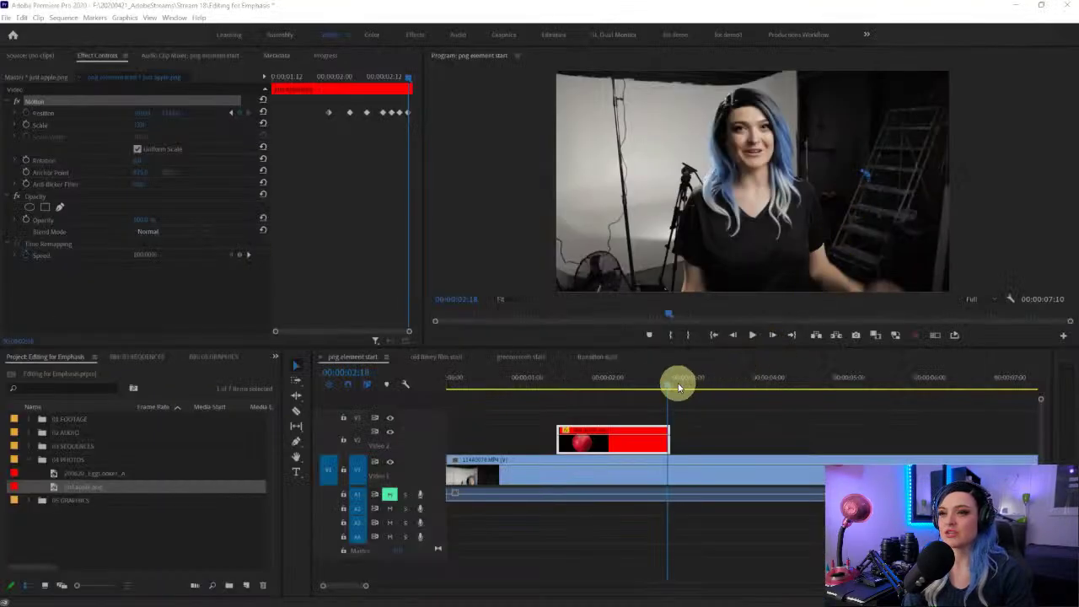
drag(667, 386, 625, 386)
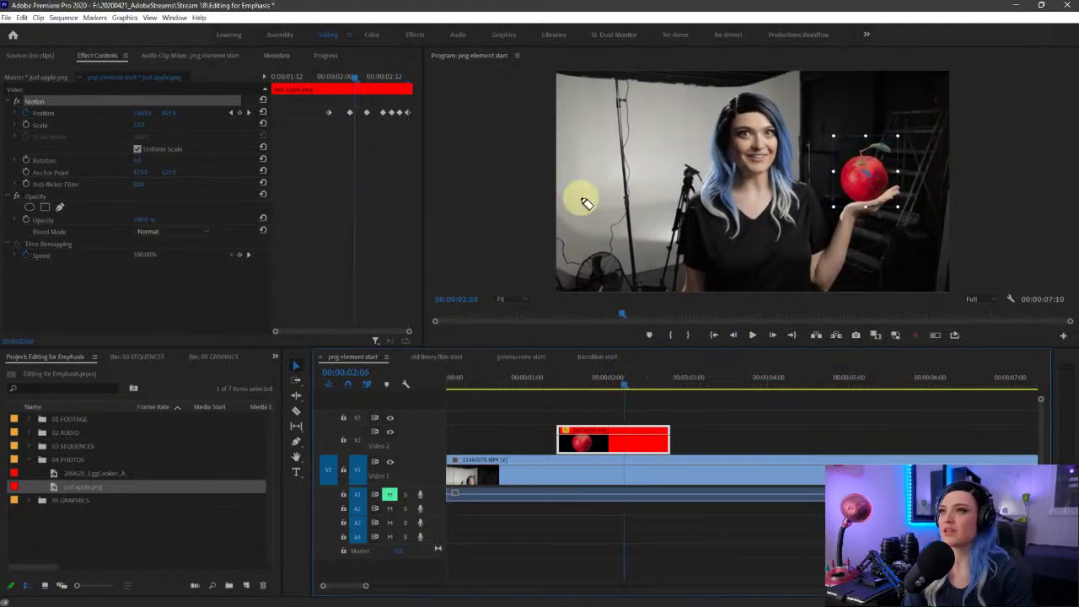
mouse_move(454, 124)
mouse_down()
mouse_move(316, 95)
mouse_move(425, 147)
mouse_up()
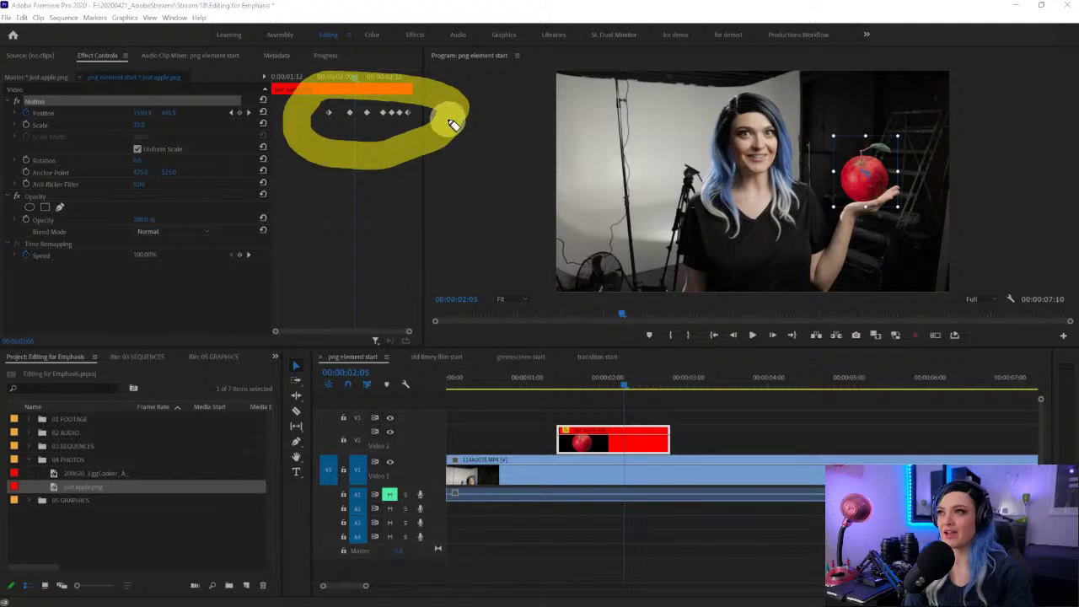
drag(611, 382, 593, 391)
click(874, 196)
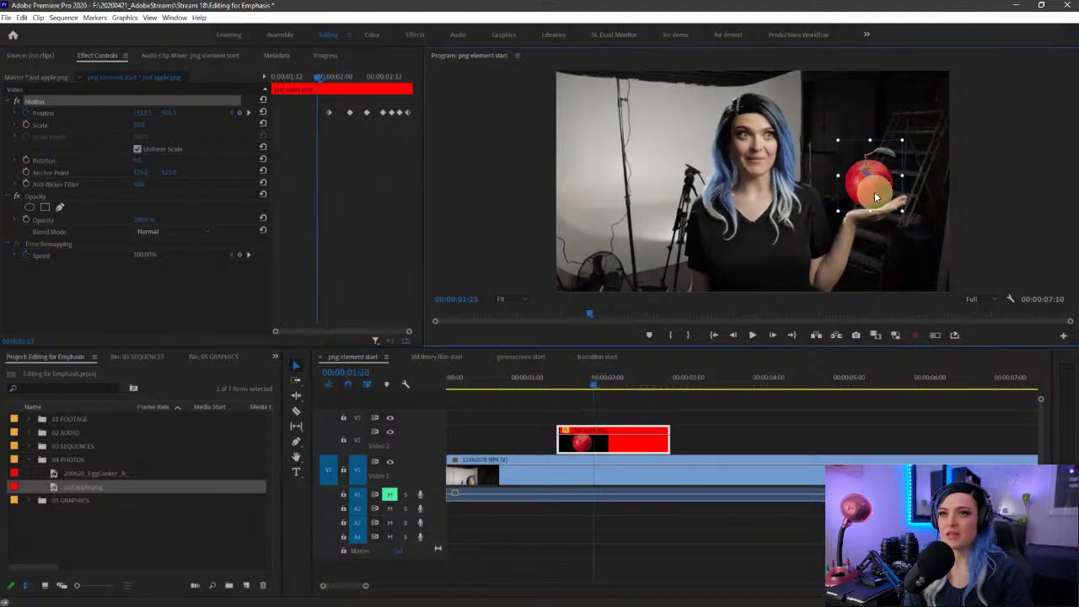
drag(524, 384, 589, 385)
drag(874, 196, 871, 192)
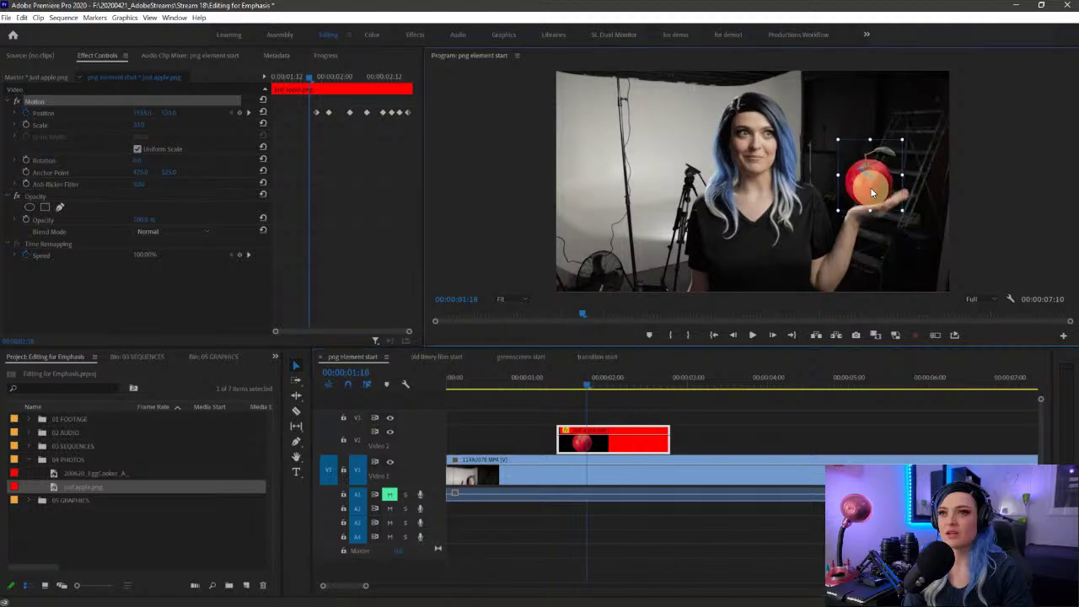
click(543, 429)
mouse_move(590, 388)
mouse_down()
mouse_move(563, 383)
mouse_move(610, 390)
mouse_move(594, 389)
mouse_up()
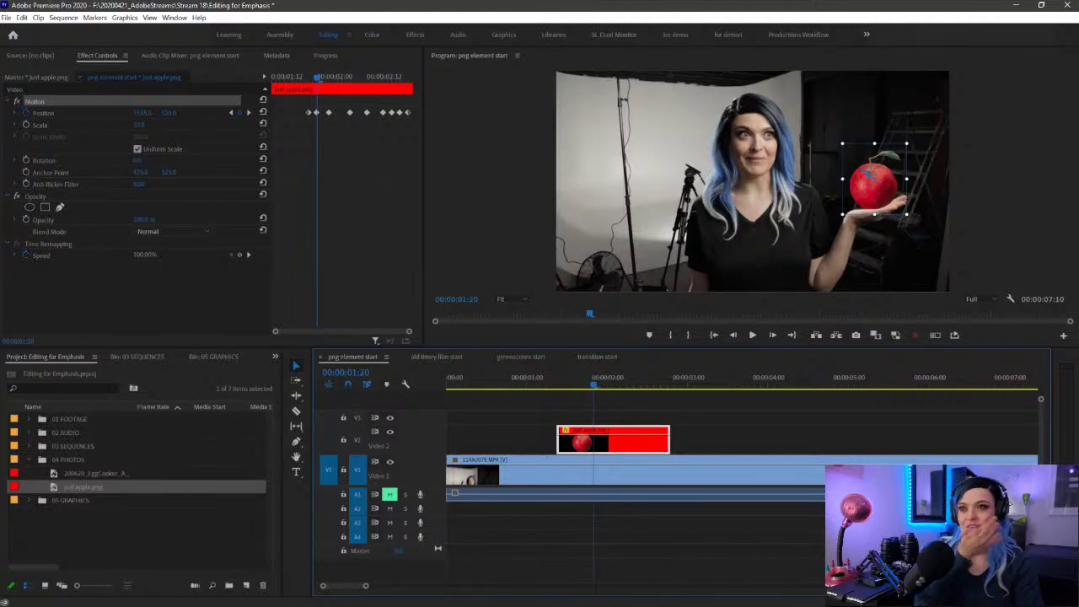
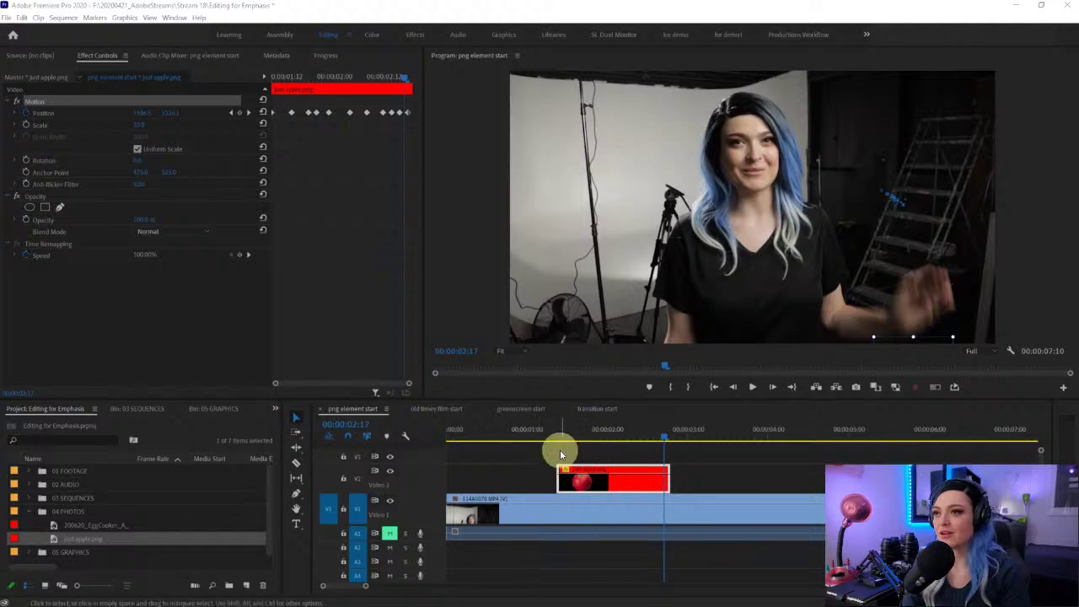
Step: Mark an in point at 00:00:01:07 and an out point just past the end of the apple clip
click(549, 434)
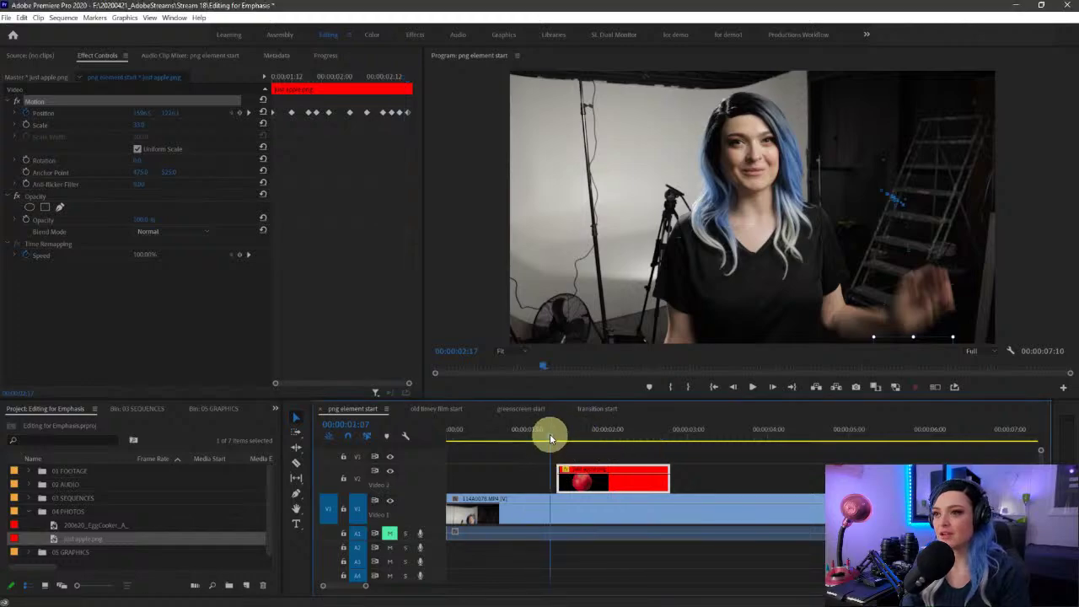
click(714, 491)
mouse_move(600, 431)
mouse_down()
mouse_move(679, 428)
mouse_move(607, 595)
mouse_move(553, 405)
mouse_up()
key(o)
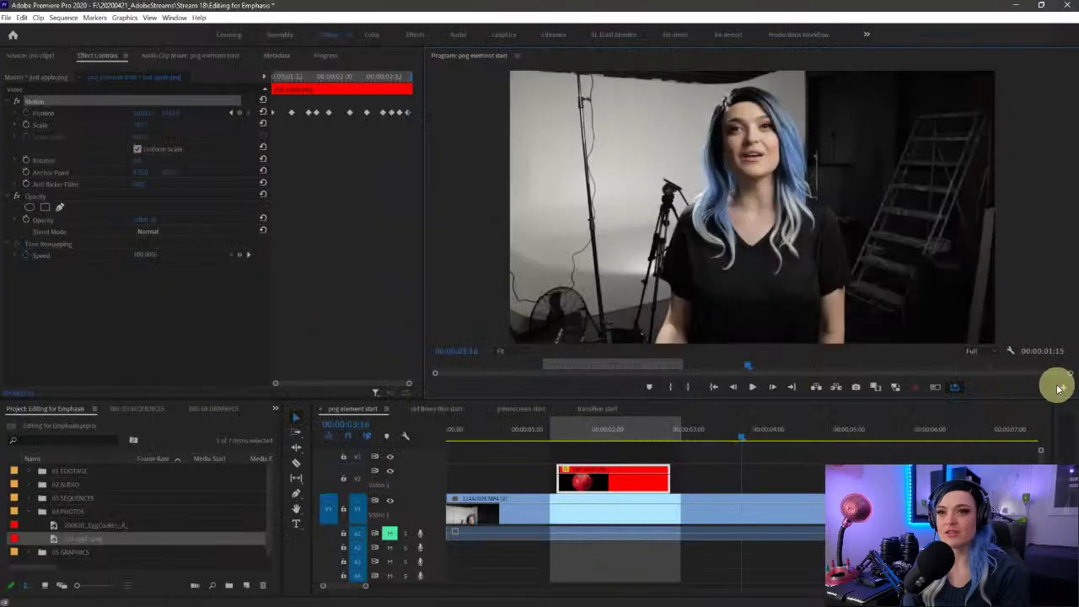
click(1061, 388)
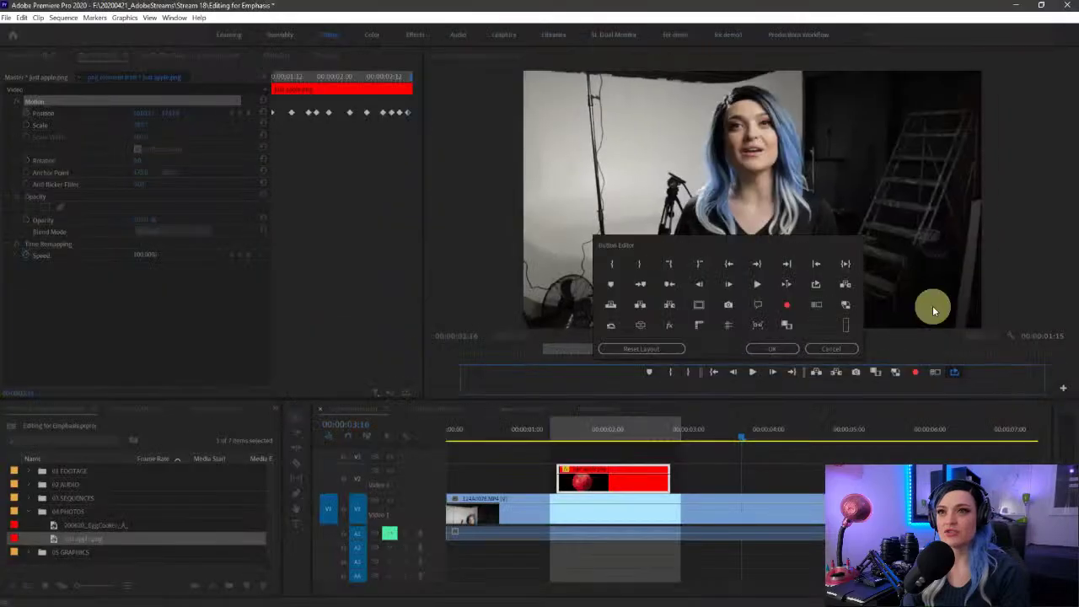
drag(820, 281, 986, 374)
click(828, 351)
Step: Play the marked range from 00:00:01:09 to check how the keyframed apple follows the hand
drag(582, 435, 557, 434)
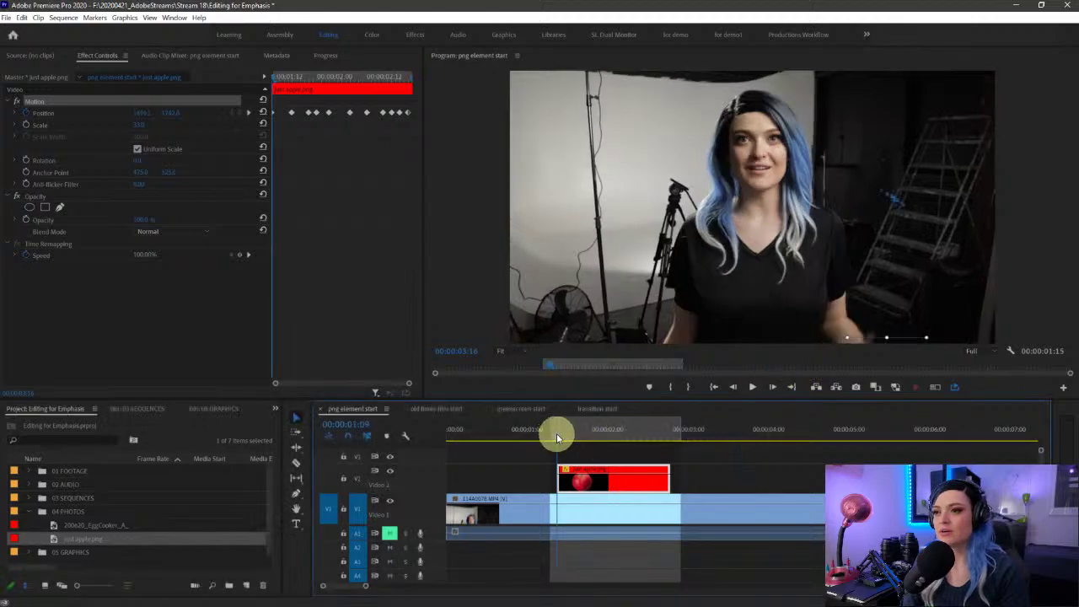
click(752, 389)
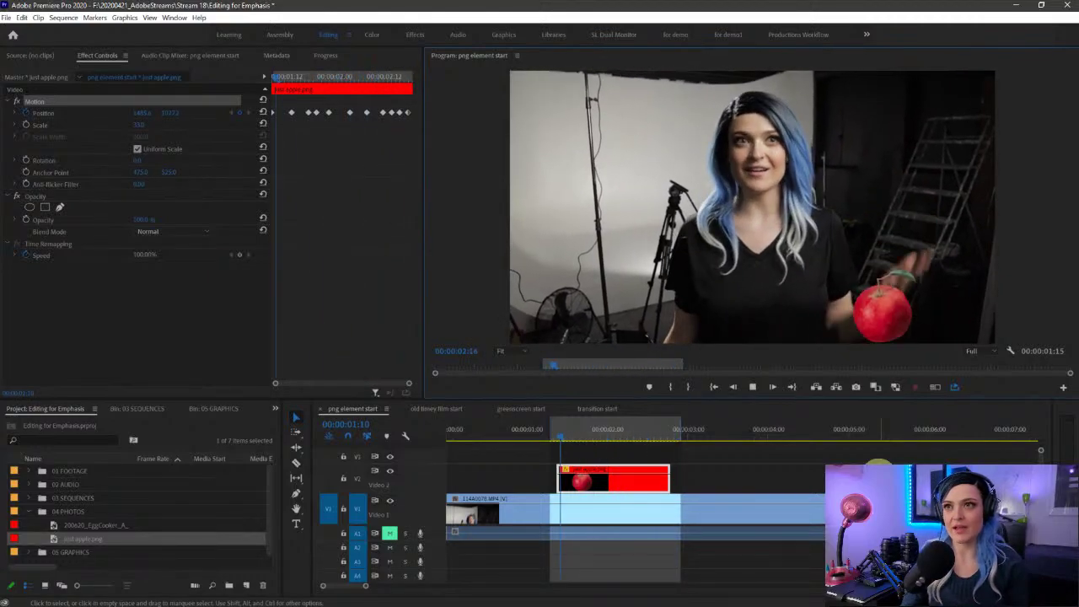
click(629, 487)
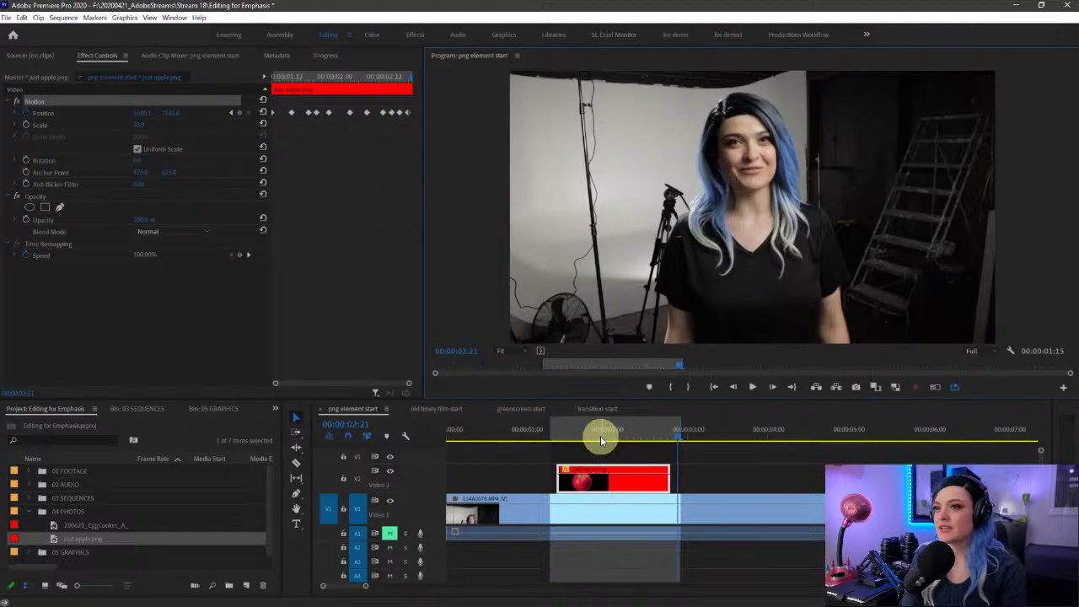
mouse_move(301, 109)
mouse_down()
mouse_move(306, 97)
mouse_move(273, 101)
mouse_move(286, 110)
mouse_up()
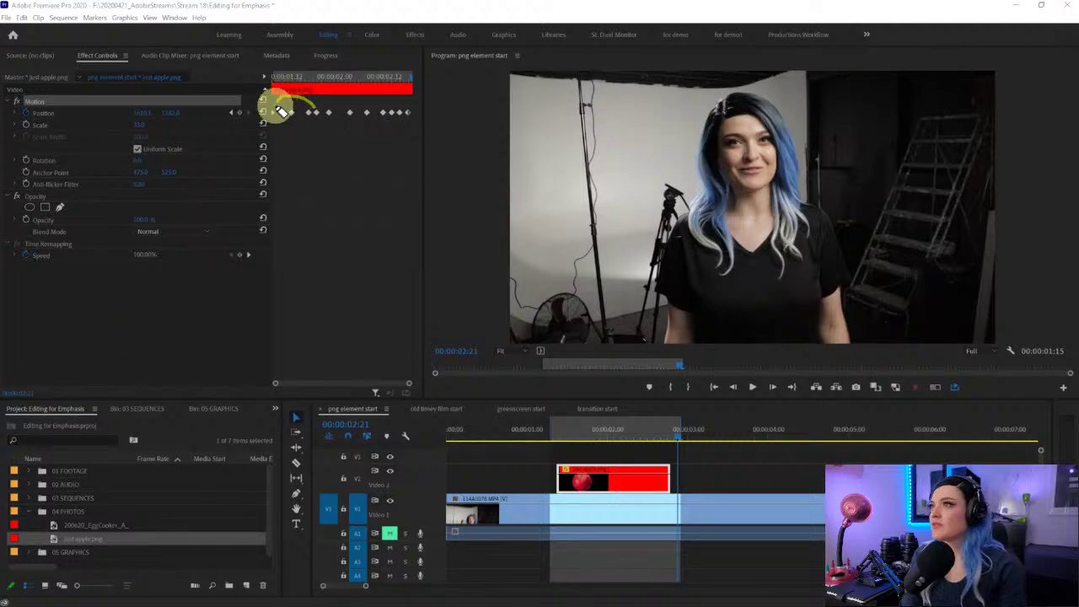
drag(283, 111, 294, 118)
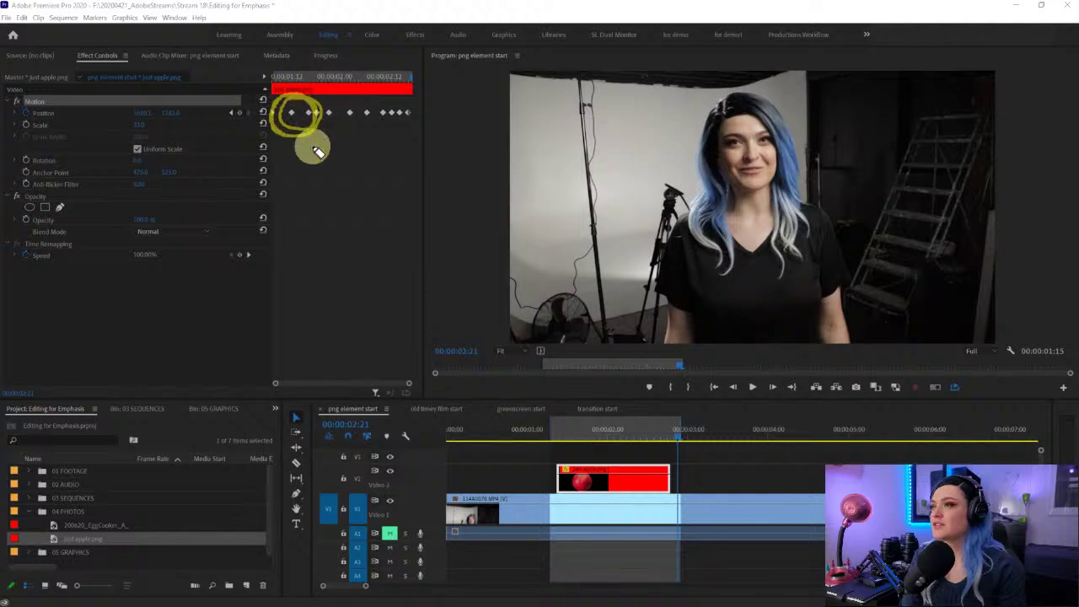
click(632, 435)
drag(642, 430, 622, 411)
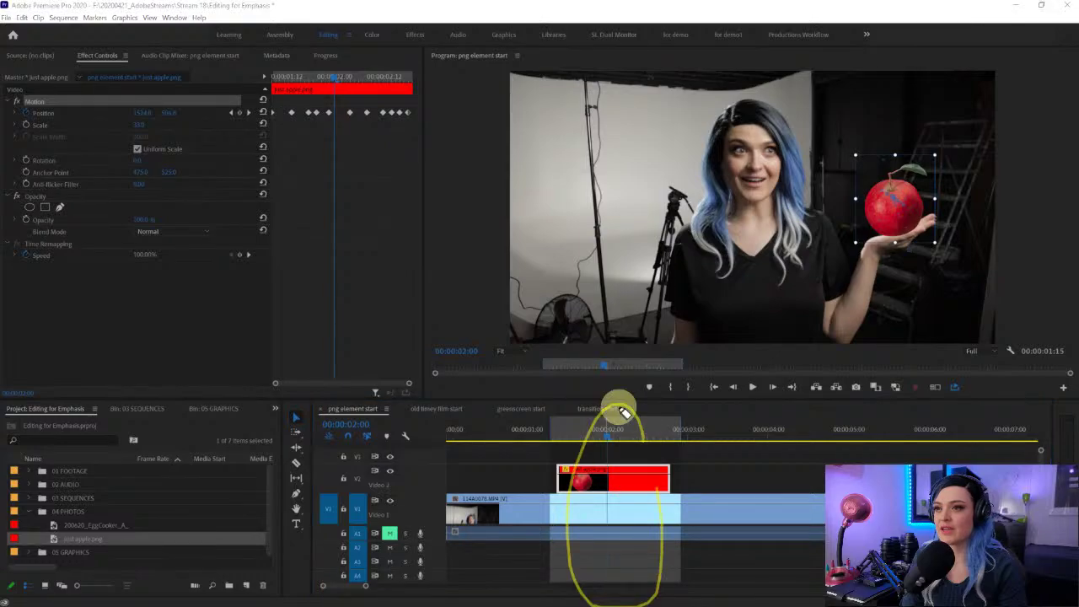
mouse_move(361, 85)
mouse_down()
mouse_move(289, 109)
mouse_move(272, 96)
mouse_move(321, 101)
mouse_move(289, 128)
mouse_up()
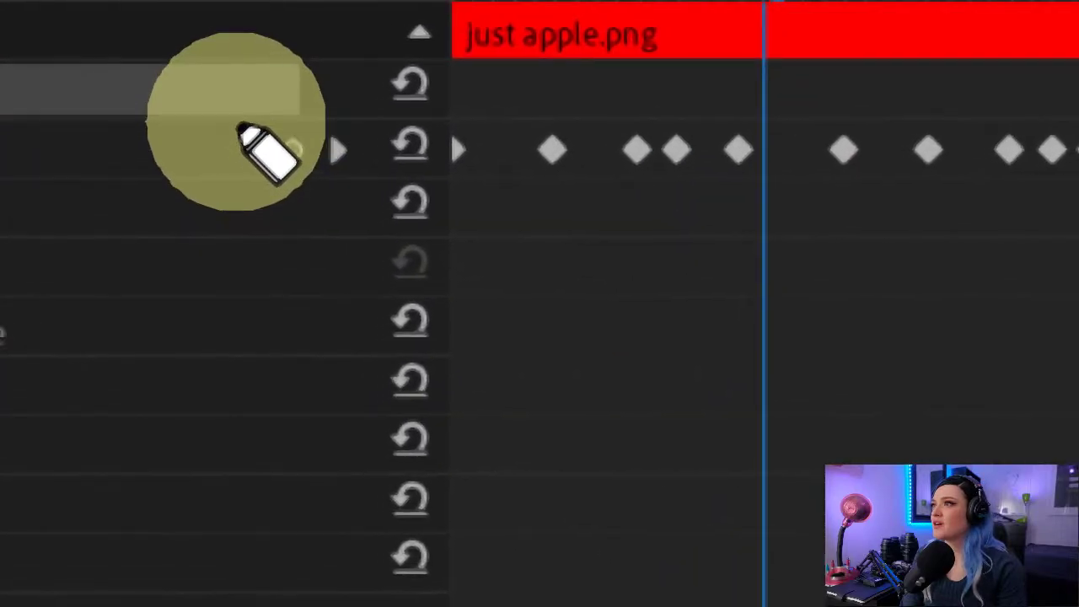
mouse_move(243, 130)
mouse_down()
mouse_move(242, 158)
mouse_move(290, 148)
mouse_up()
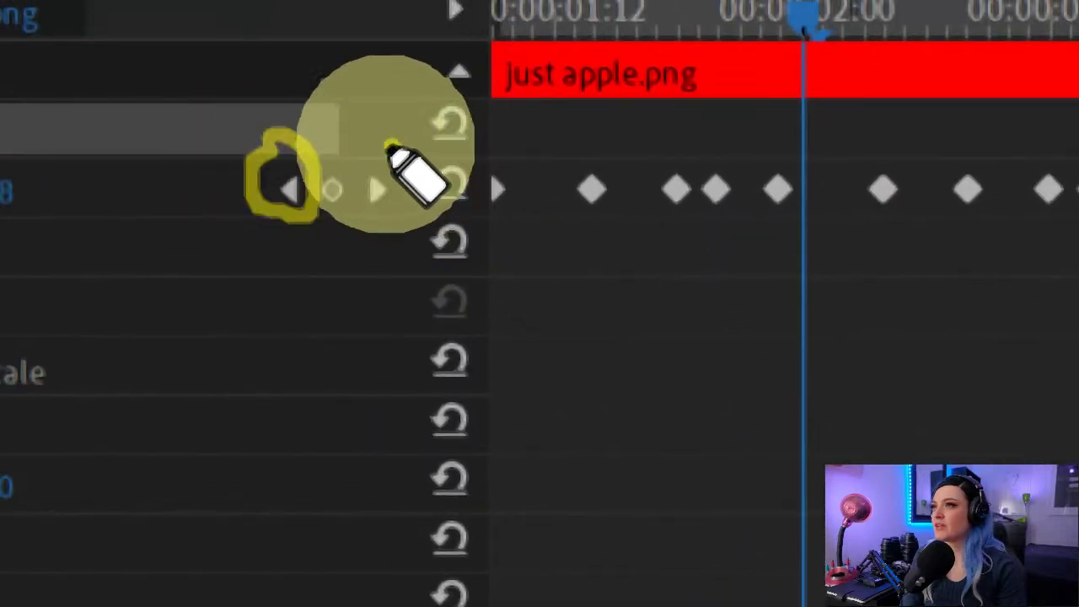
mouse_move(389, 148)
mouse_down()
mouse_move(353, 169)
mouse_move(364, 214)
mouse_up()
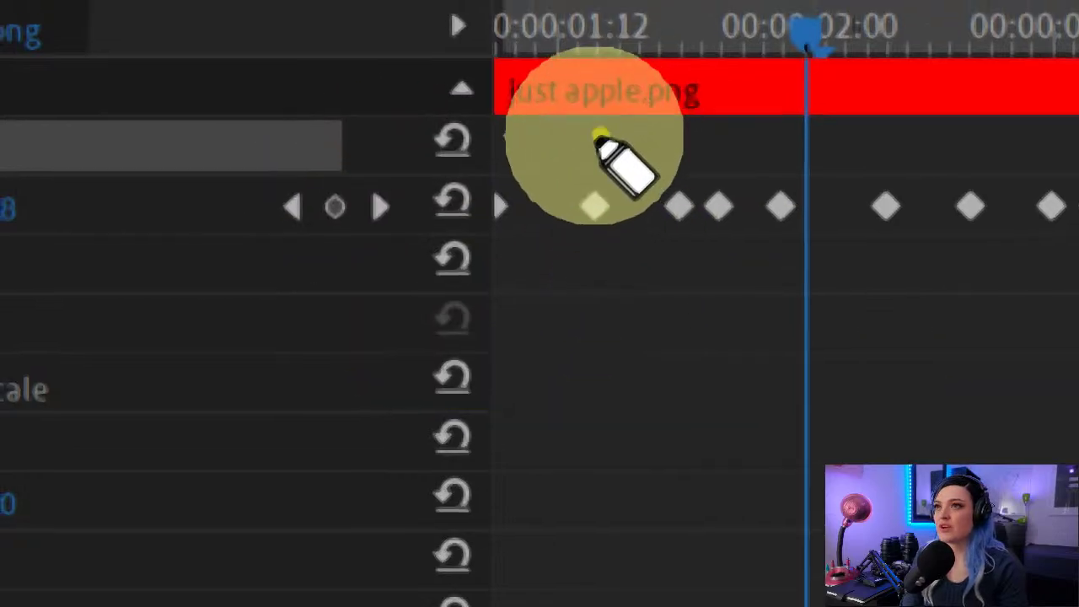
mouse_move(597, 134)
mouse_down()
mouse_move(582, 270)
mouse_move(632, 156)
mouse_up()
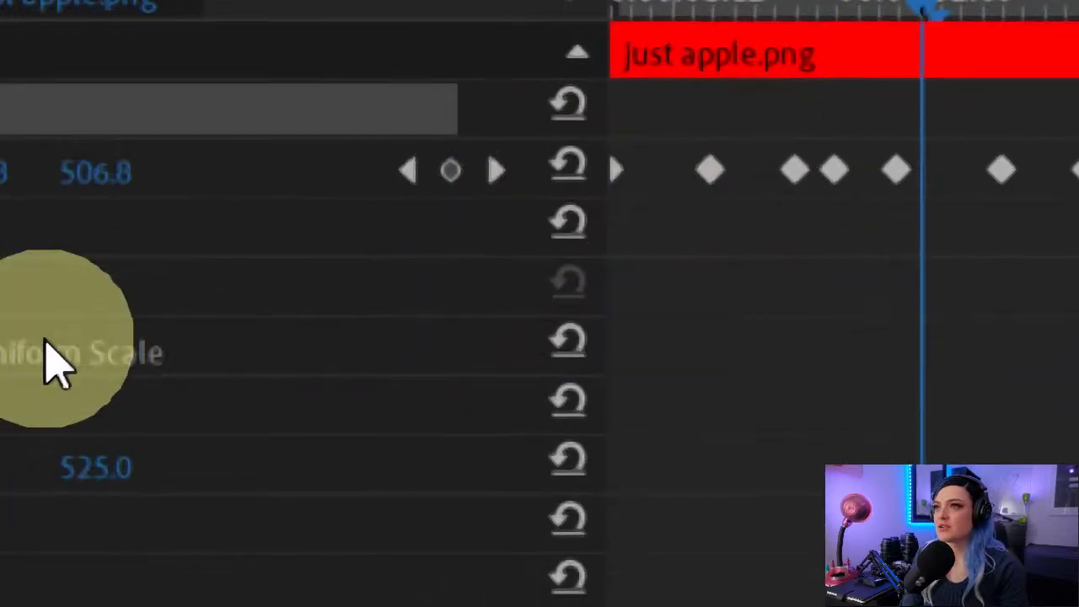
Step: Step back through the apple's Position keyframes to the one at 00:00:01:14 and raise the apple above the palm
click(409, 171)
click(410, 170)
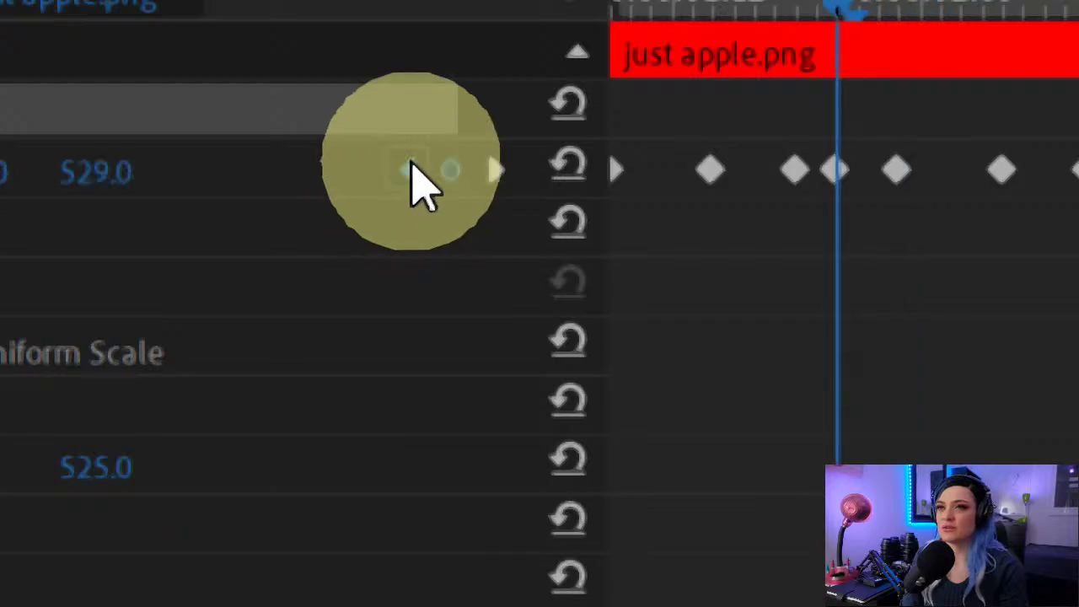
click(410, 170)
click(409, 170)
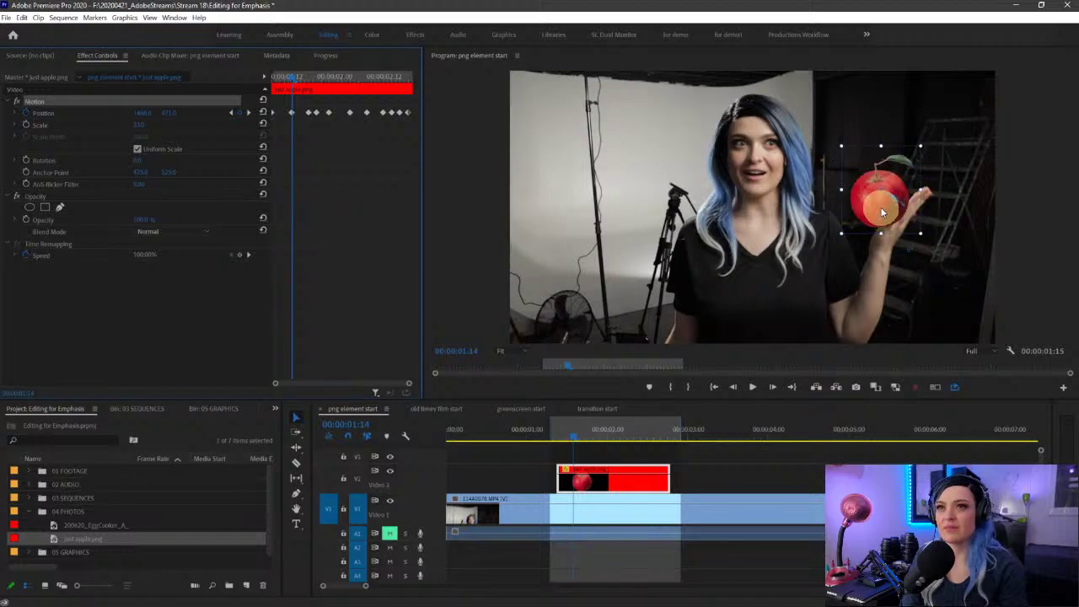
drag(882, 213, 879, 192)
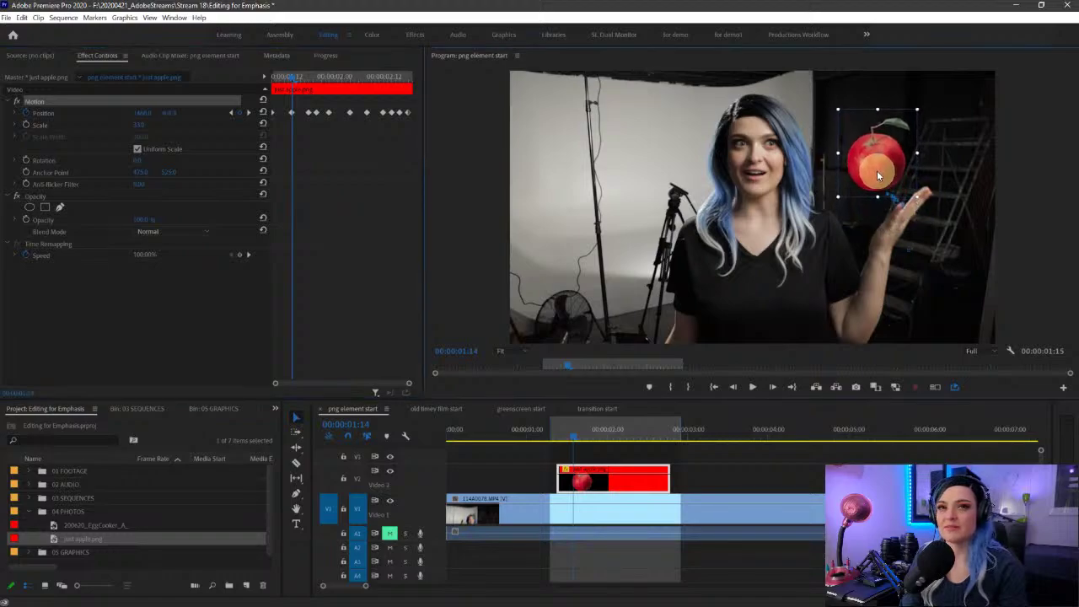
Step: Play the marked range from 00:00:01:08 to check how the apple moves with the hand
click(595, 453)
click(565, 434)
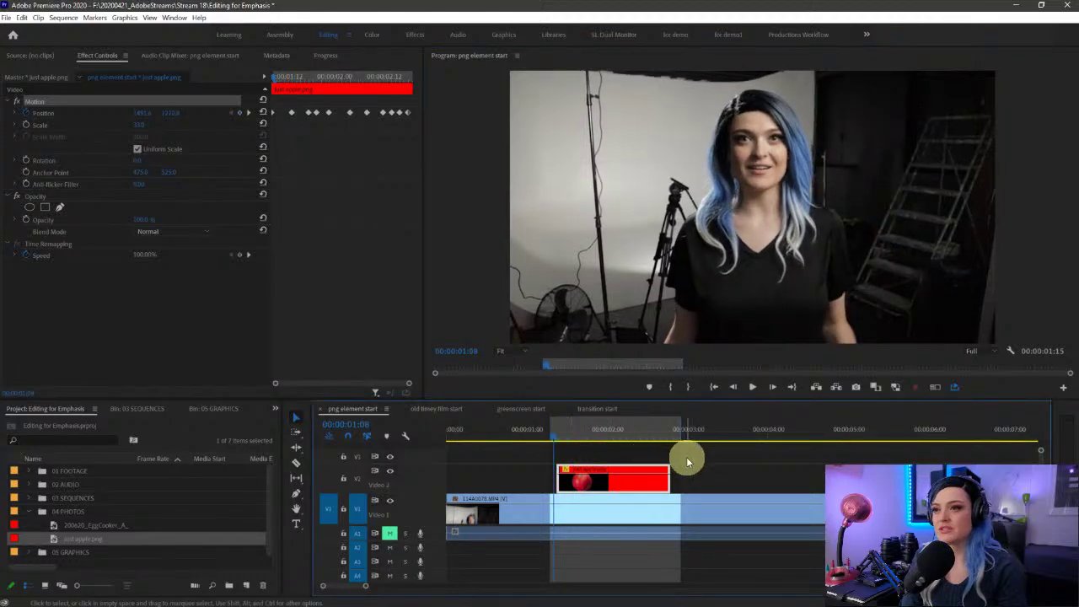
key(space)
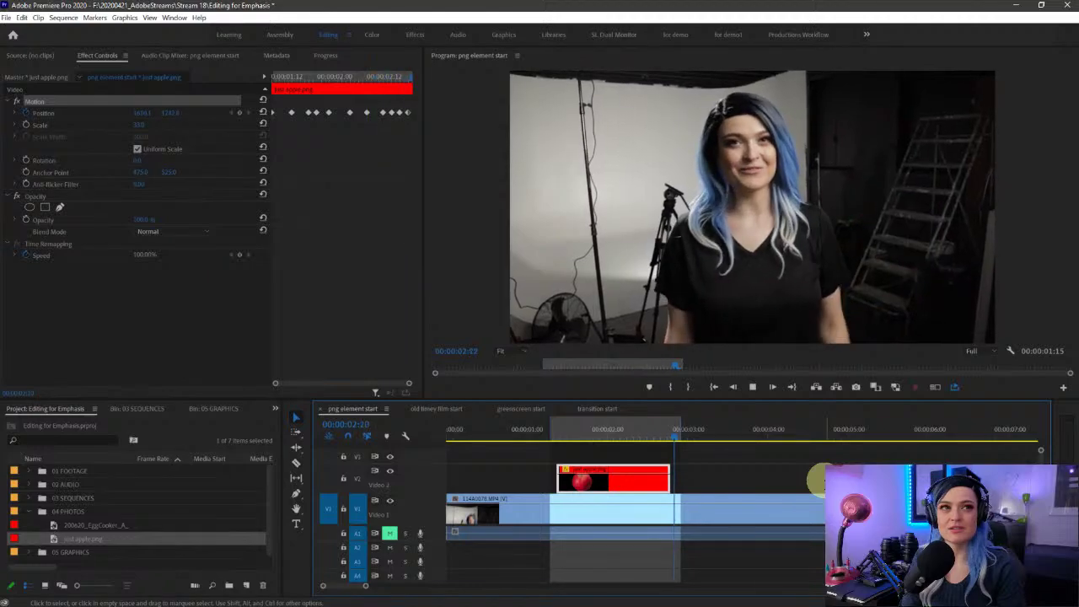
Step: Stop playback and render the sequence's marked range from in point to out point
click(186, 101)
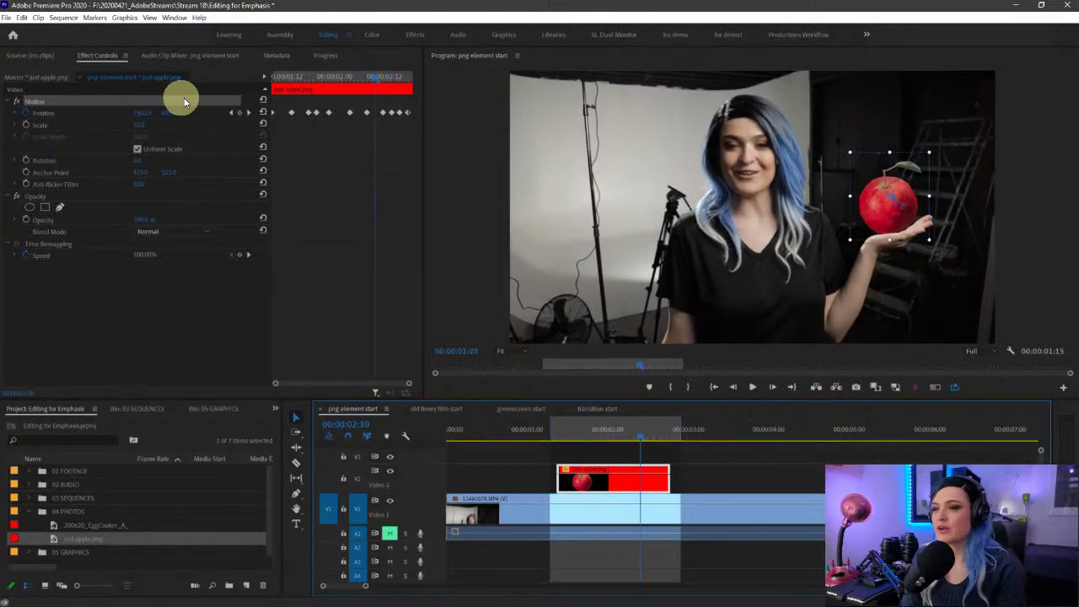
click(67, 17)
click(86, 56)
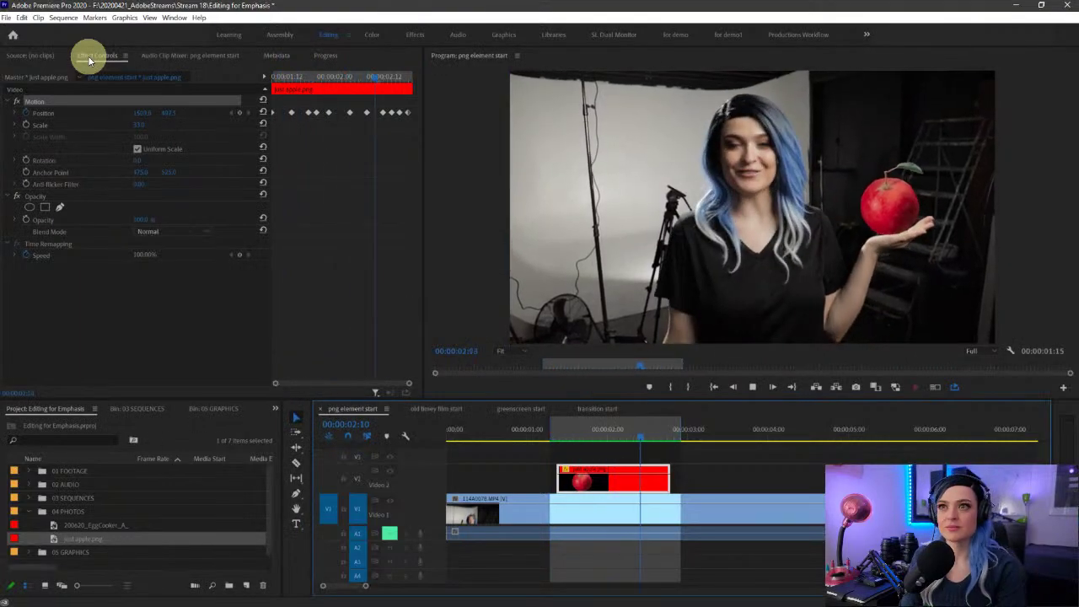
Step: Mark the in point at the apple clip's start, 00:00:01:09, and play the rendered range
drag(563, 435, 554, 428)
key(space)
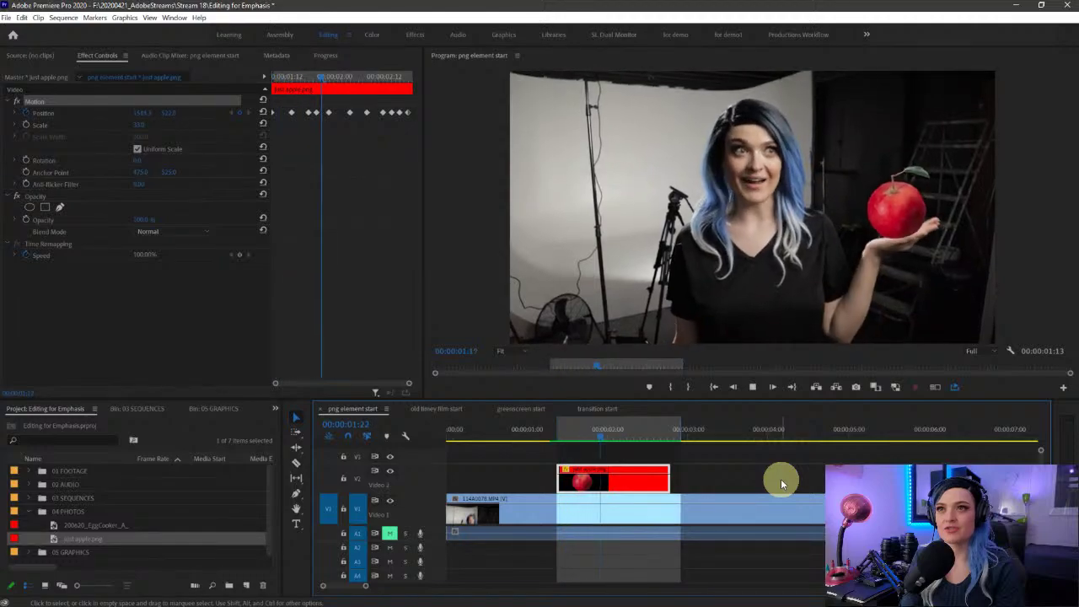
key(space)
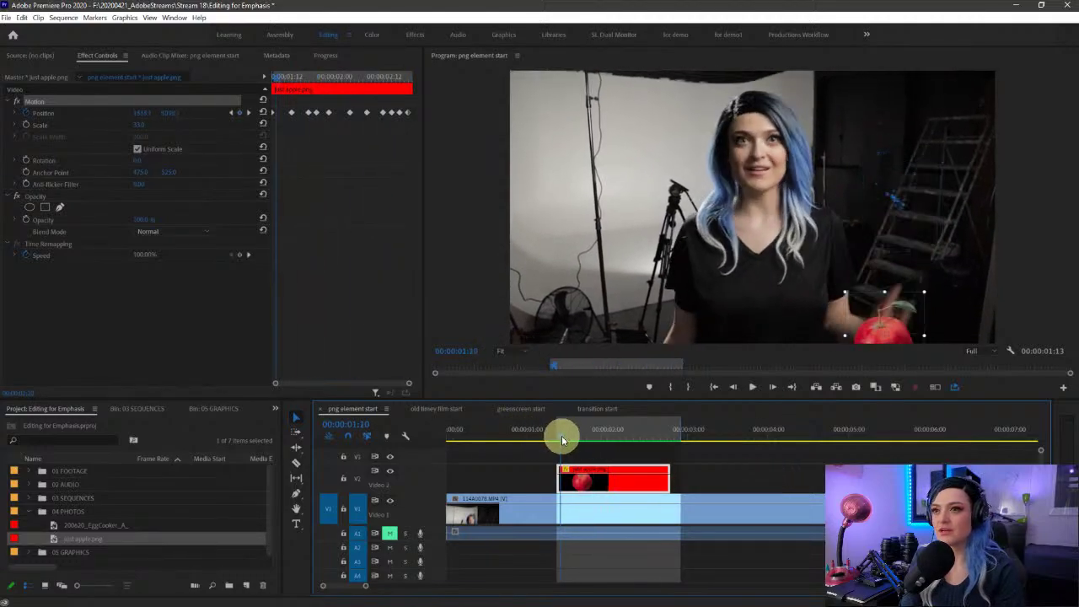
Step: Adjust the apple's Position at 00:00:01:09 so it starts below the frame, and deselect the clip
key(Left)
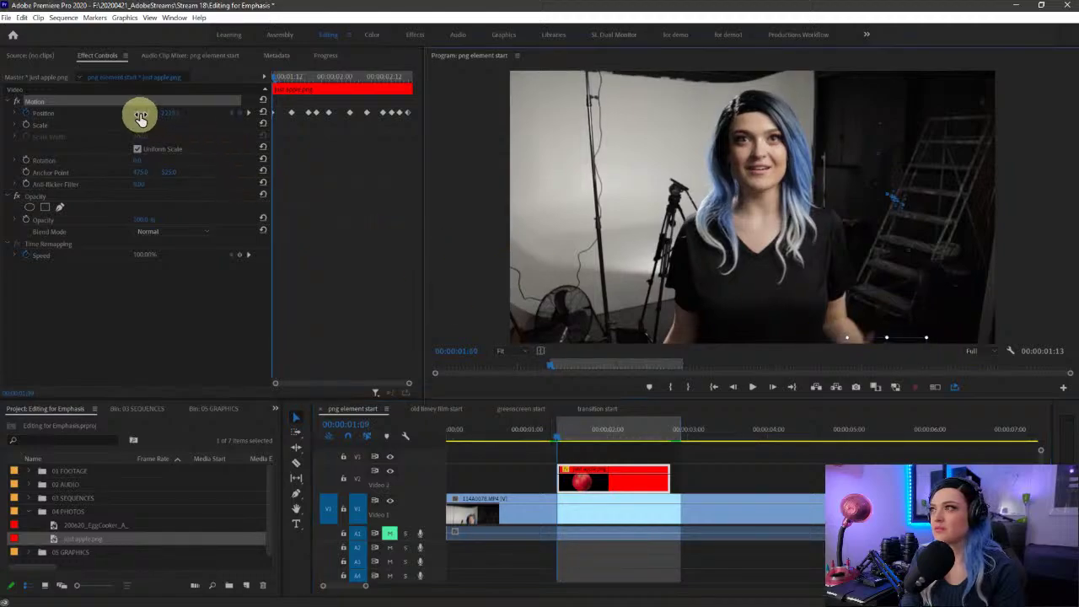
drag(140, 113, 173, 112)
click(717, 460)
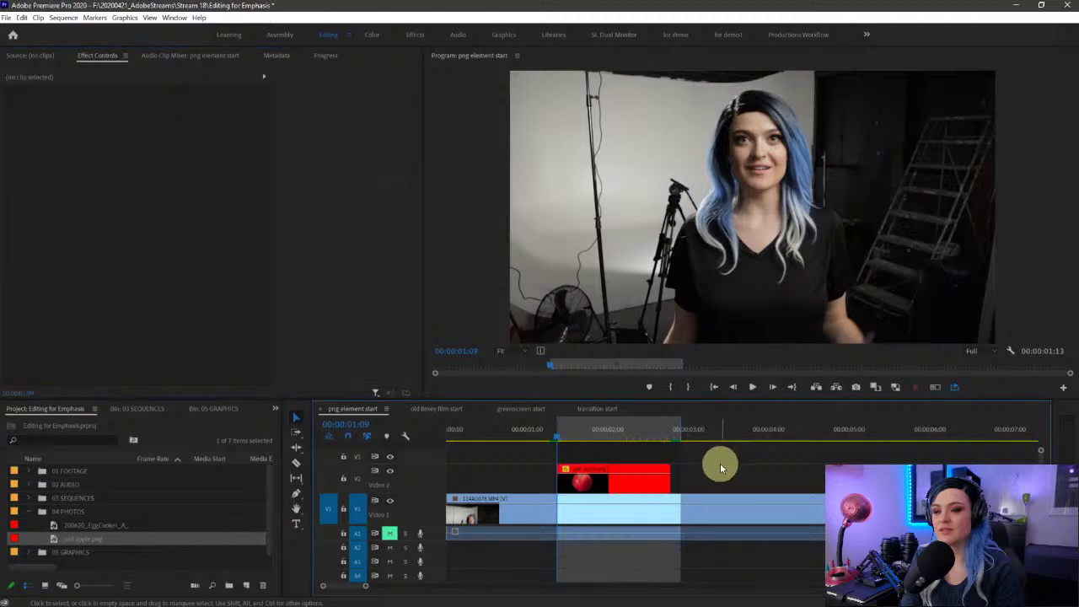
Step: Replay the marked range with the adjusted apple entrance, and save the project
key(space)
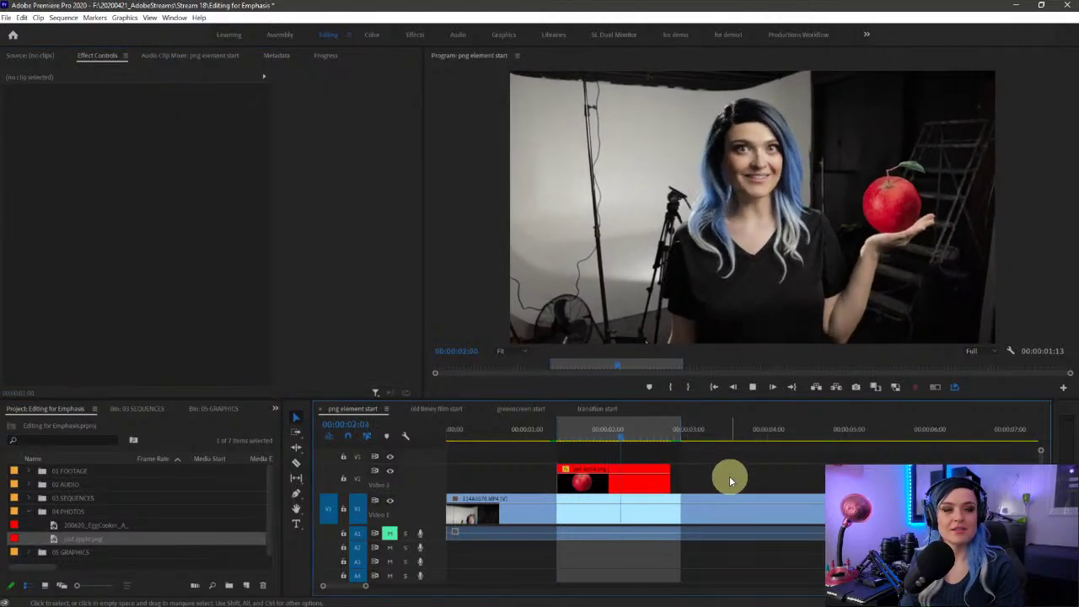
key(space)
key(ctrl+s)
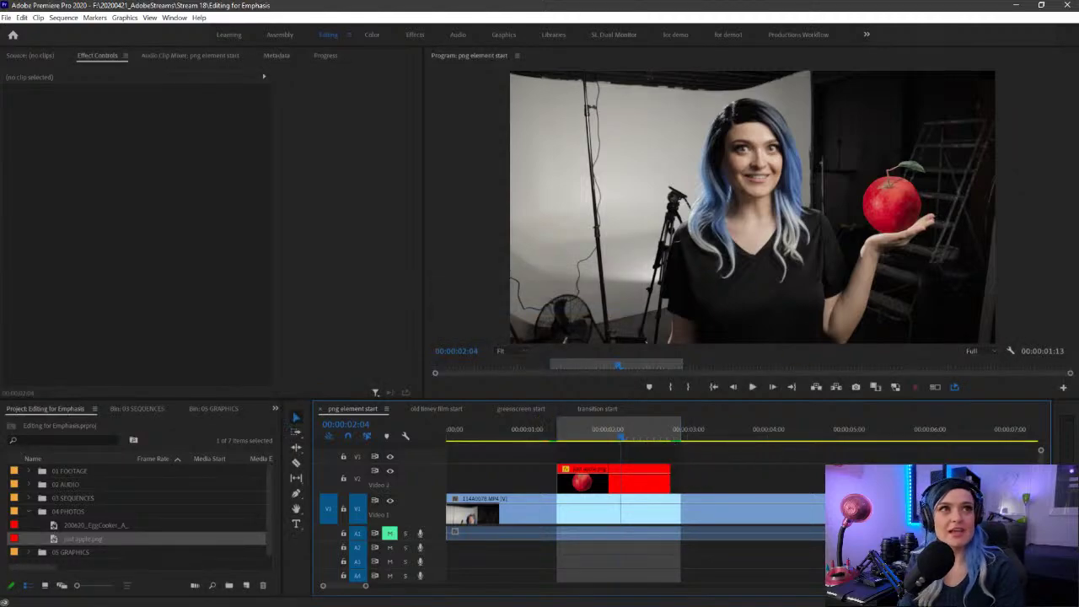
Step: Switch to the transition start sequence and scrub its first clip from the beginning to 00:00:02:02
mouse_move(1075, 0)
mouse_down()
mouse_move(537, 134)
mouse_move(549, 39)
mouse_move(1078, 2)
mouse_up()
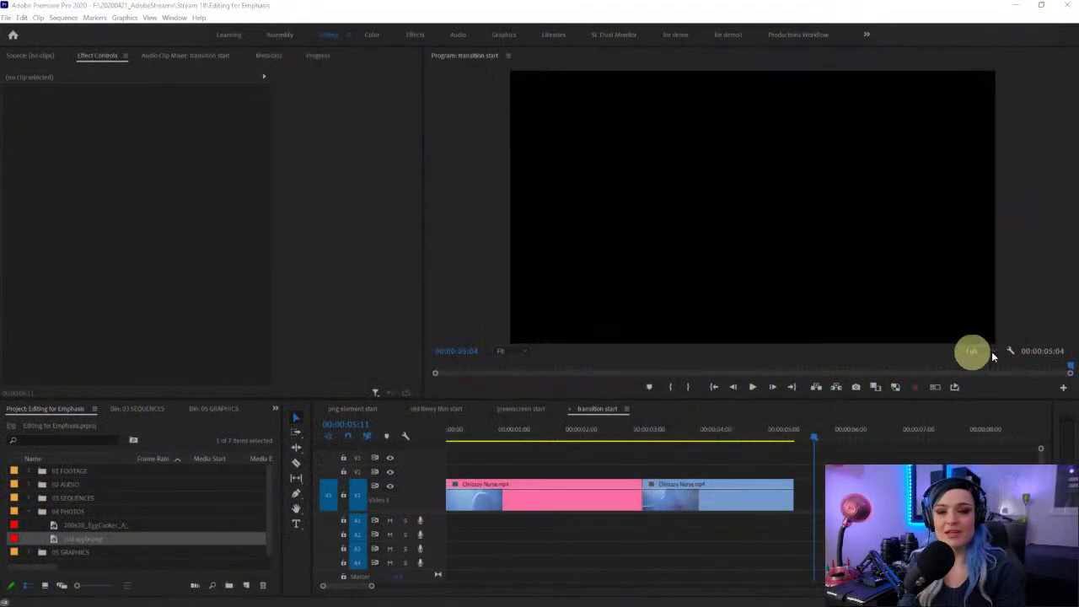
click(496, 470)
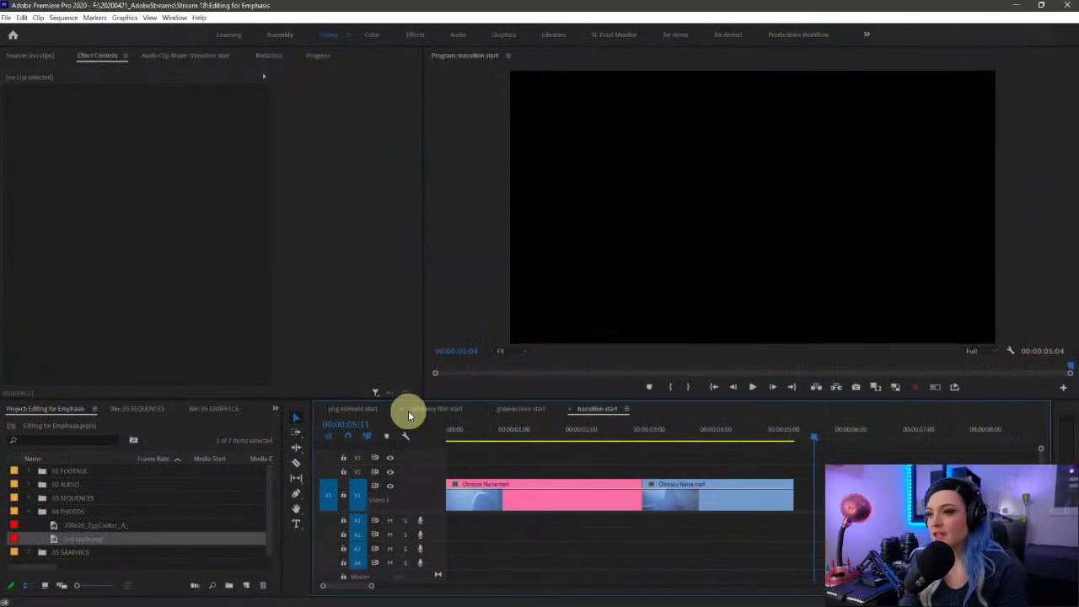
click(448, 437)
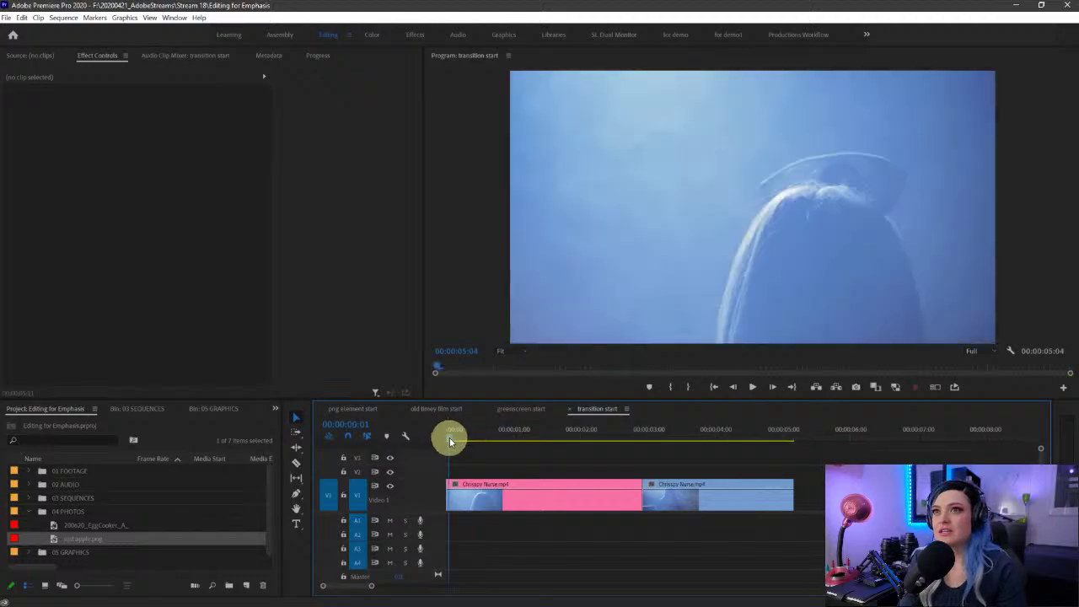
drag(453, 435, 585, 447)
mouse_move(842, 155)
mouse_down()
mouse_move(753, 144)
mouse_move(757, 120)
mouse_up()
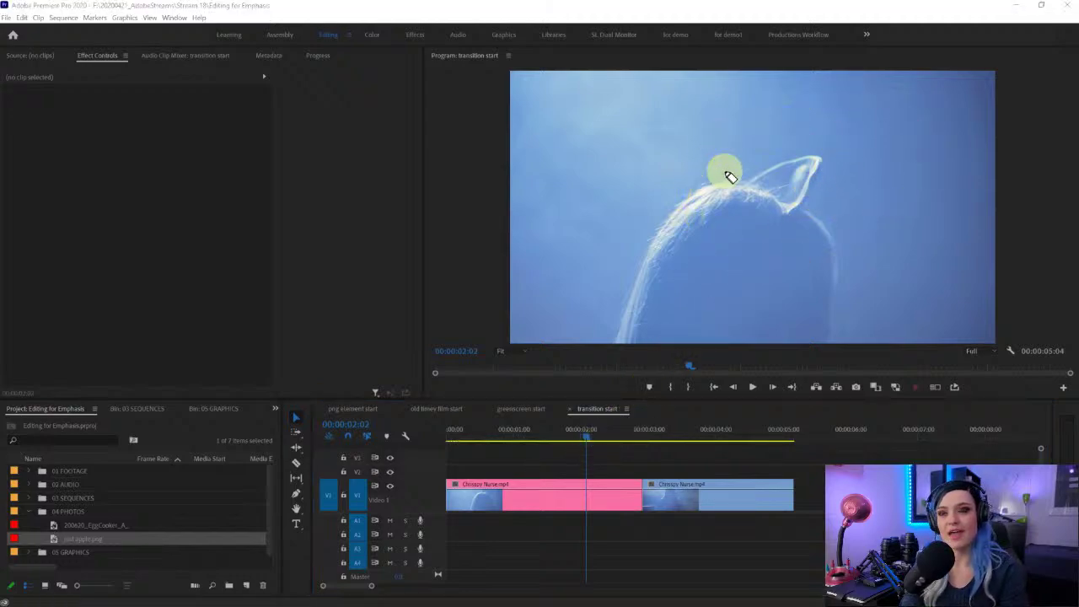
drag(891, 150, 905, 113)
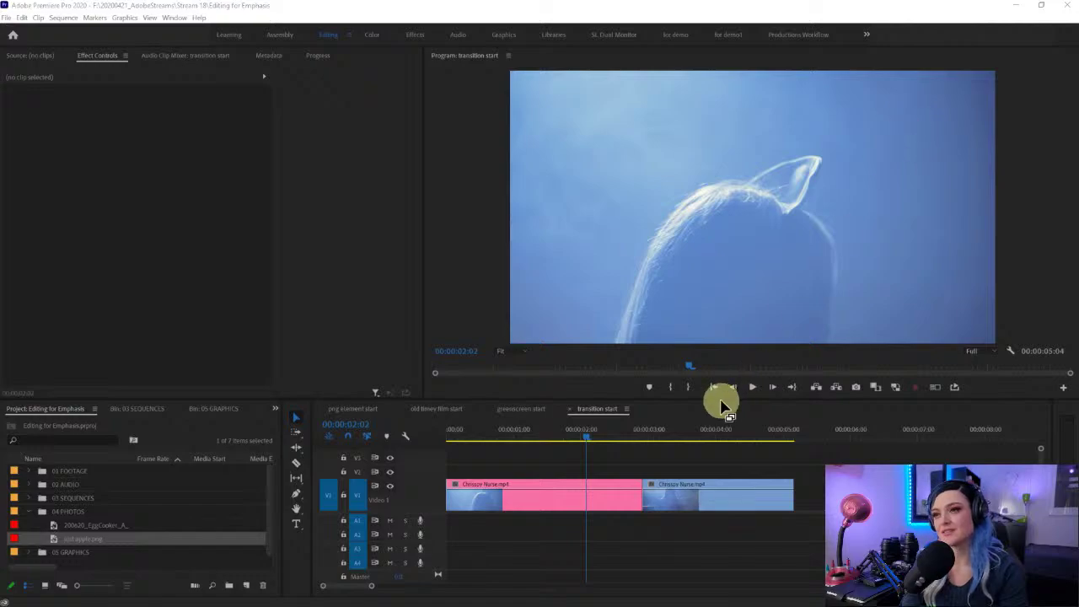
mouse_move(827, 127)
mouse_down()
mouse_move(688, 228)
mouse_move(895, 100)
mouse_move(838, 192)
mouse_up()
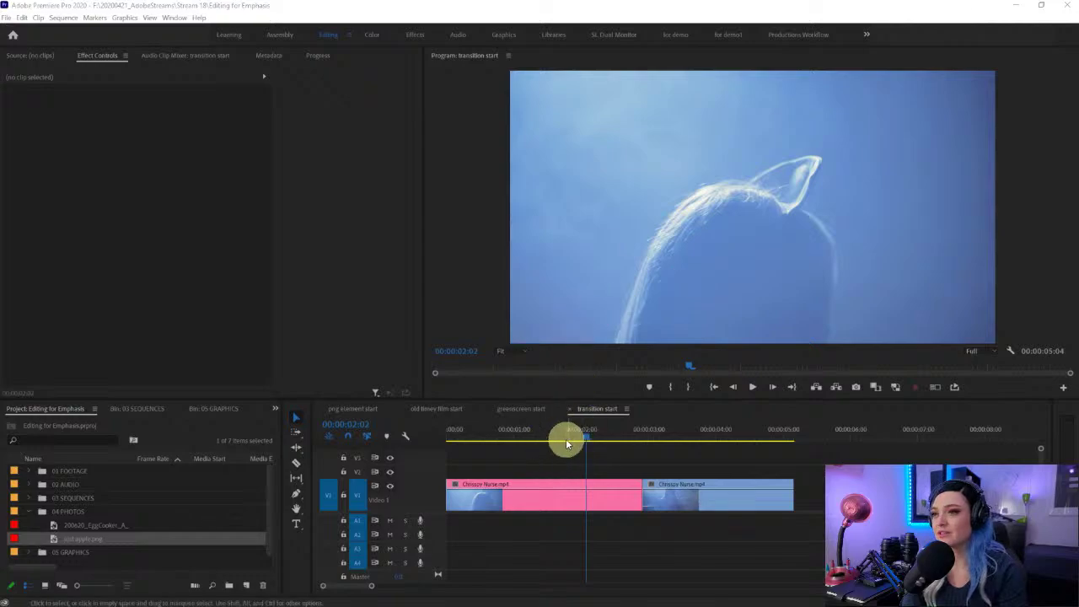
mouse_move(568, 443)
mouse_down()
mouse_move(684, 429)
mouse_move(663, 436)
mouse_move(741, 438)
mouse_move(663, 438)
mouse_move(782, 444)
mouse_move(562, 446)
mouse_up()
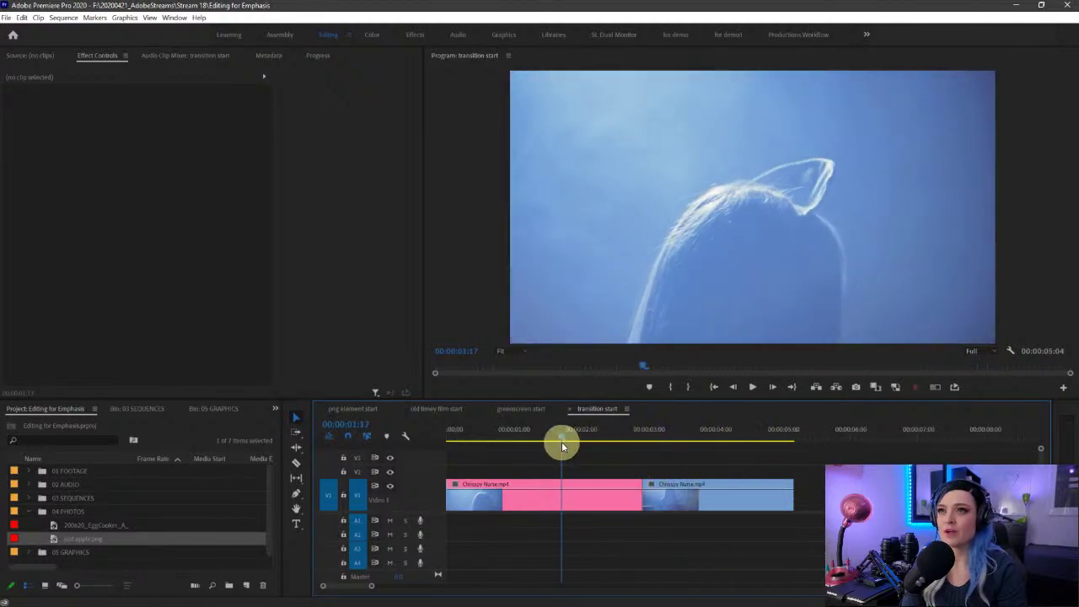
mouse_move(900, 192)
mouse_down()
mouse_move(607, 269)
mouse_move(626, 132)
mouse_up()
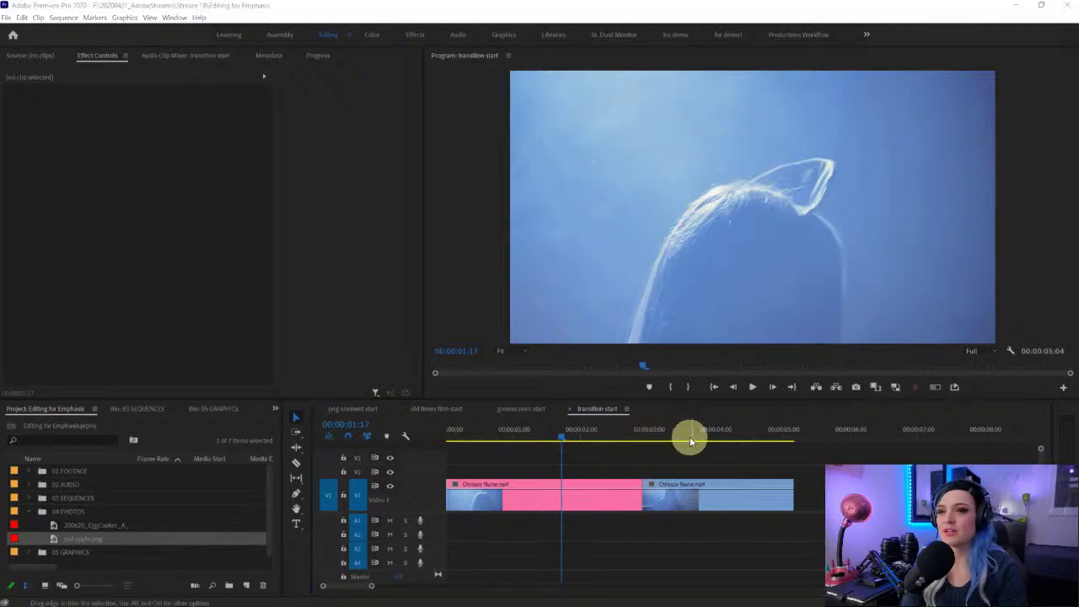
Step: Turn on loop playback and play the transition start sequence from its beginning to review both clips
drag(690, 440, 446, 453)
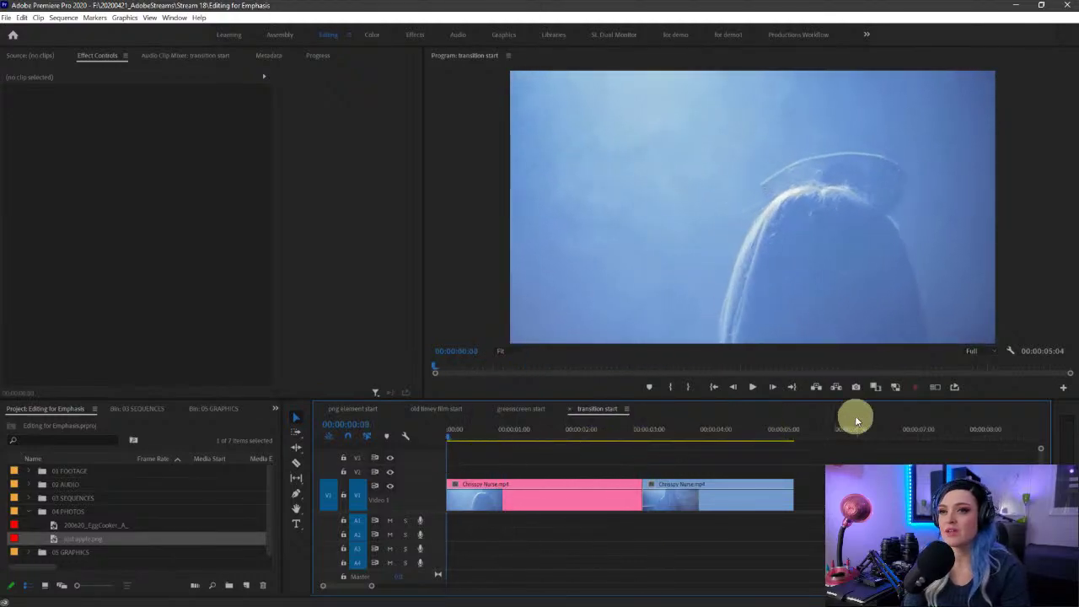
click(956, 384)
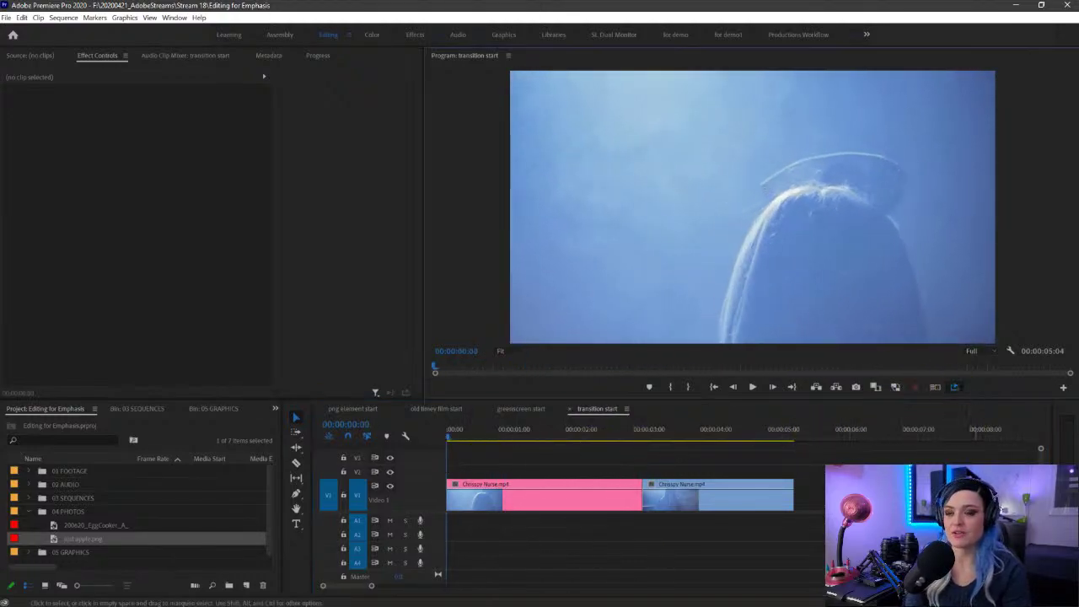
key(space)
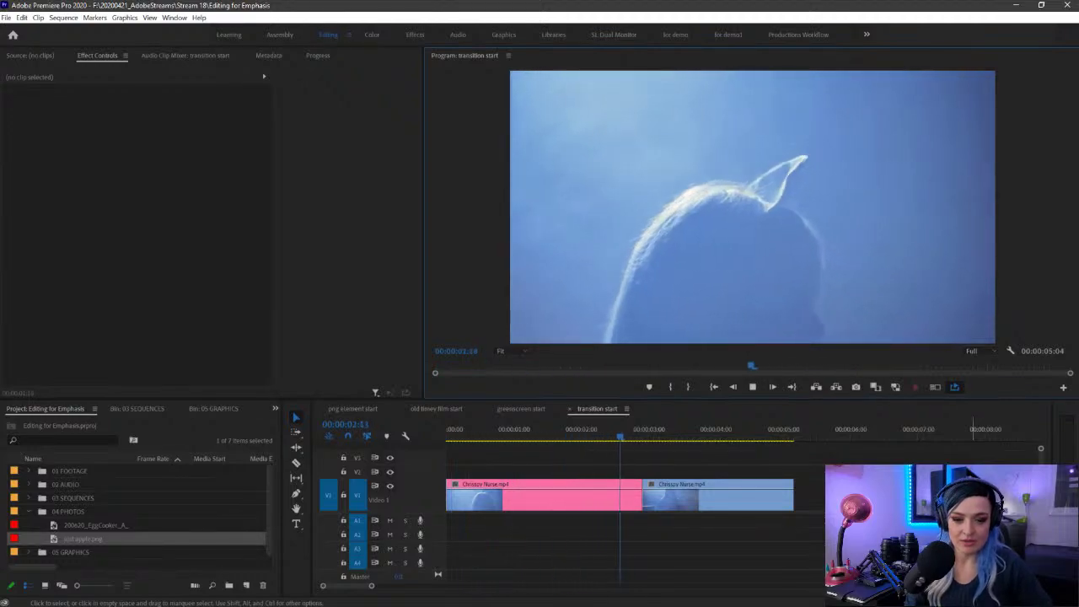
key(space)
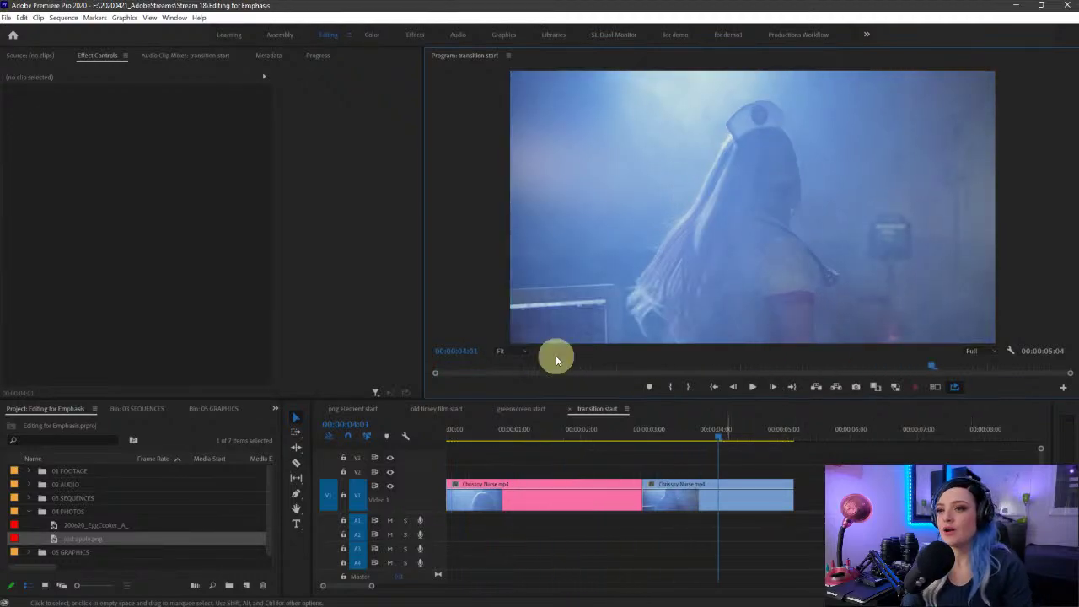
Step: Scrub across the cut between the two nurse clips, comparing the head position at 00:00:03:09 and 00:00:02:12
click(649, 437)
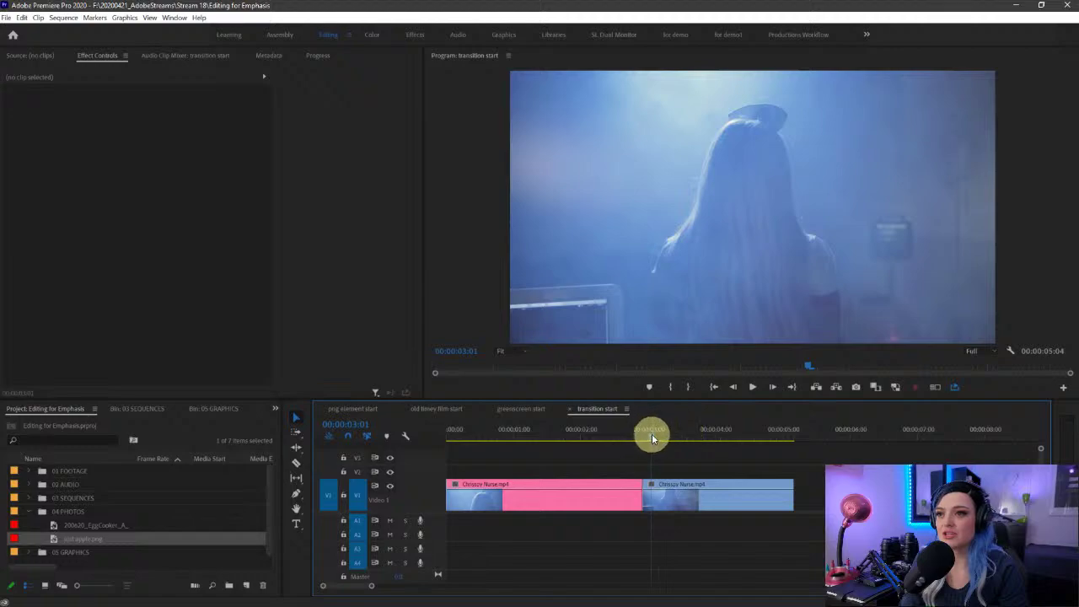
drag(645, 438, 670, 439)
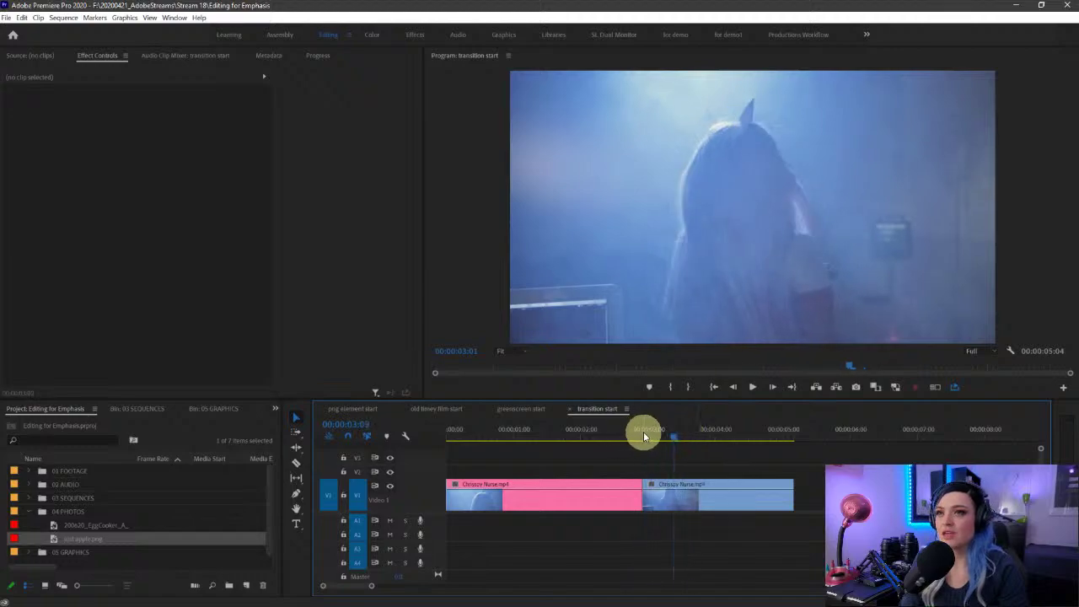
drag(753, 48, 717, 101)
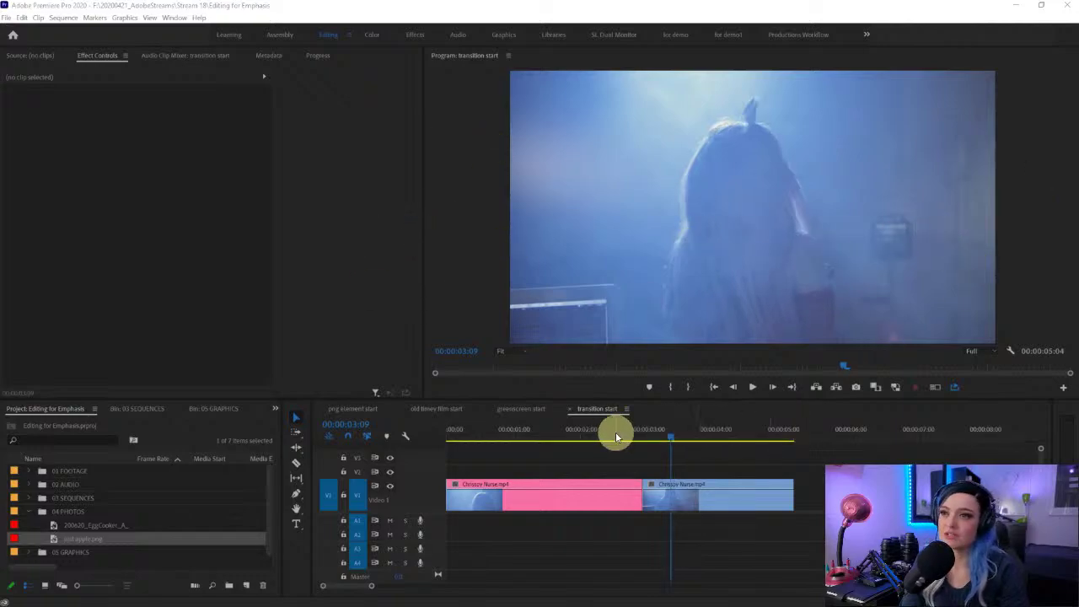
mouse_move(615, 433)
mouse_down()
mouse_move(602, 445)
mouse_move(633, 441)
mouse_move(616, 449)
mouse_up()
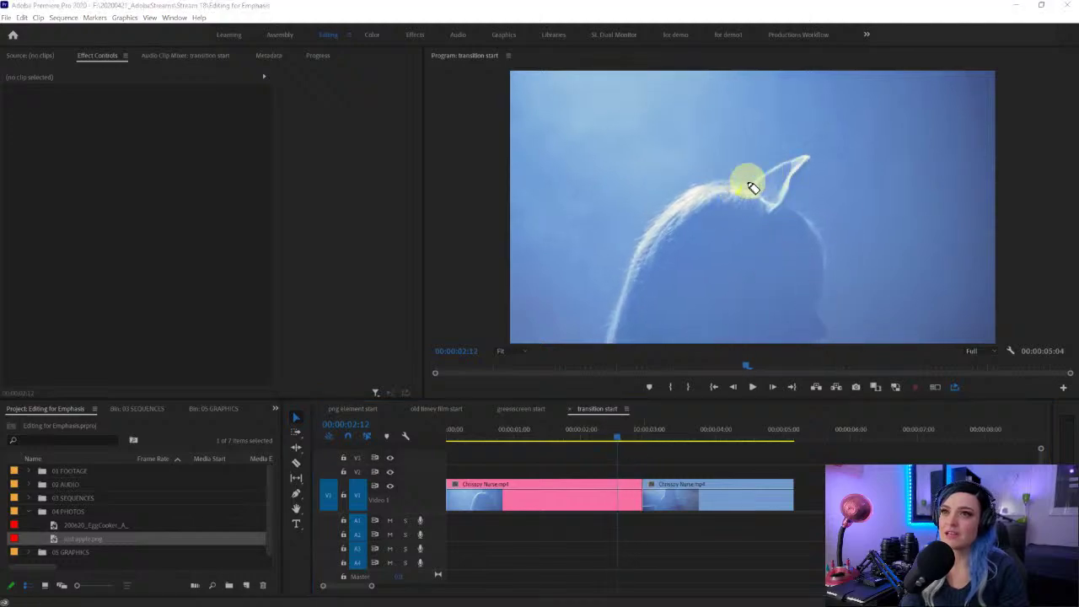
drag(823, 150, 782, 230)
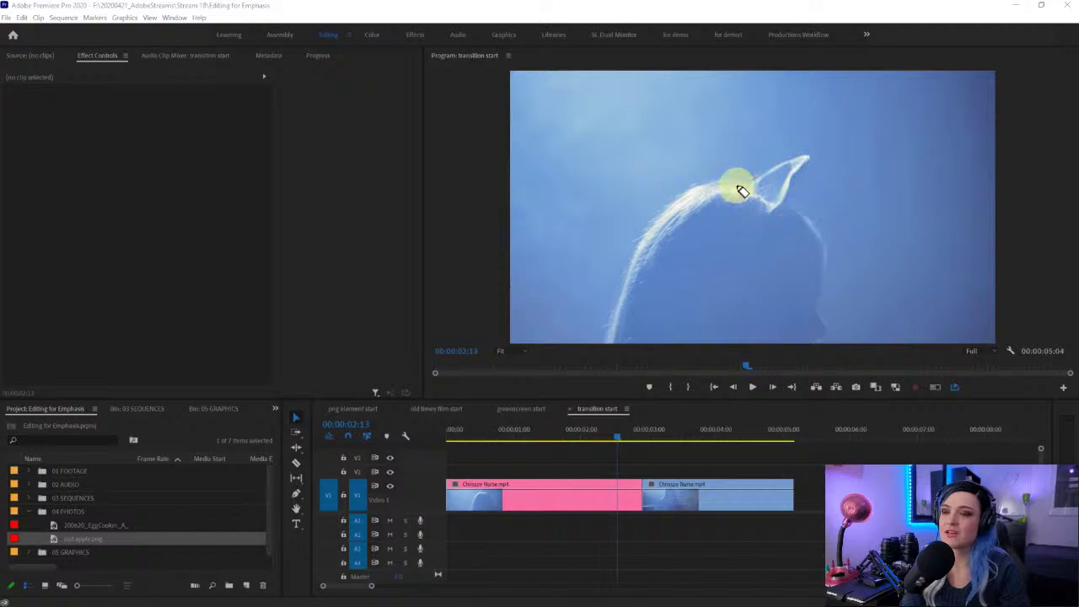
mouse_move(624, 472)
mouse_down()
mouse_move(621, 578)
mouse_move(608, 445)
mouse_move(622, 547)
mouse_up()
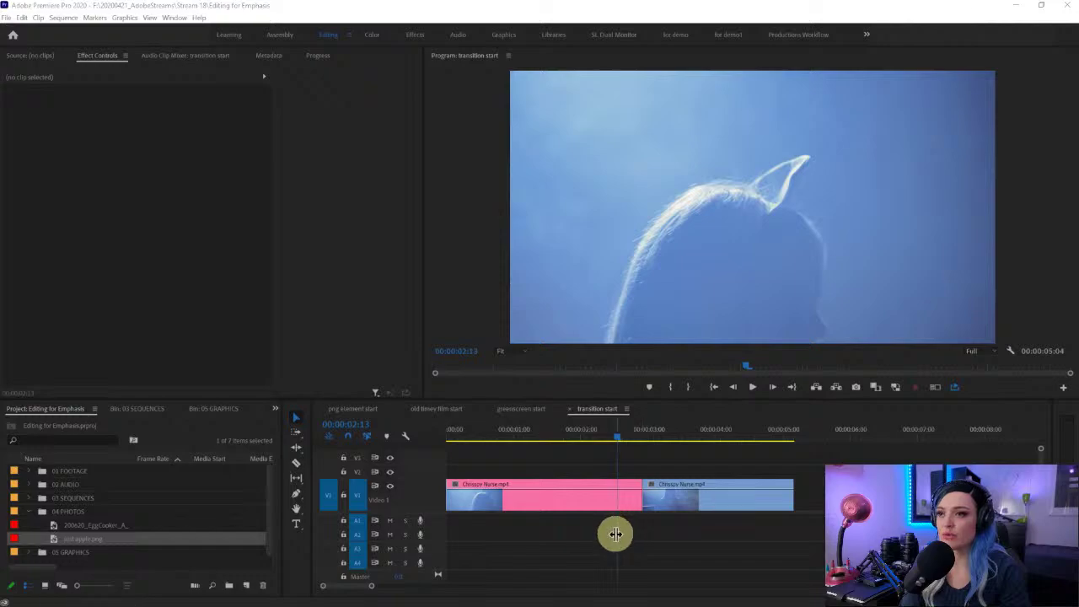
click(634, 541)
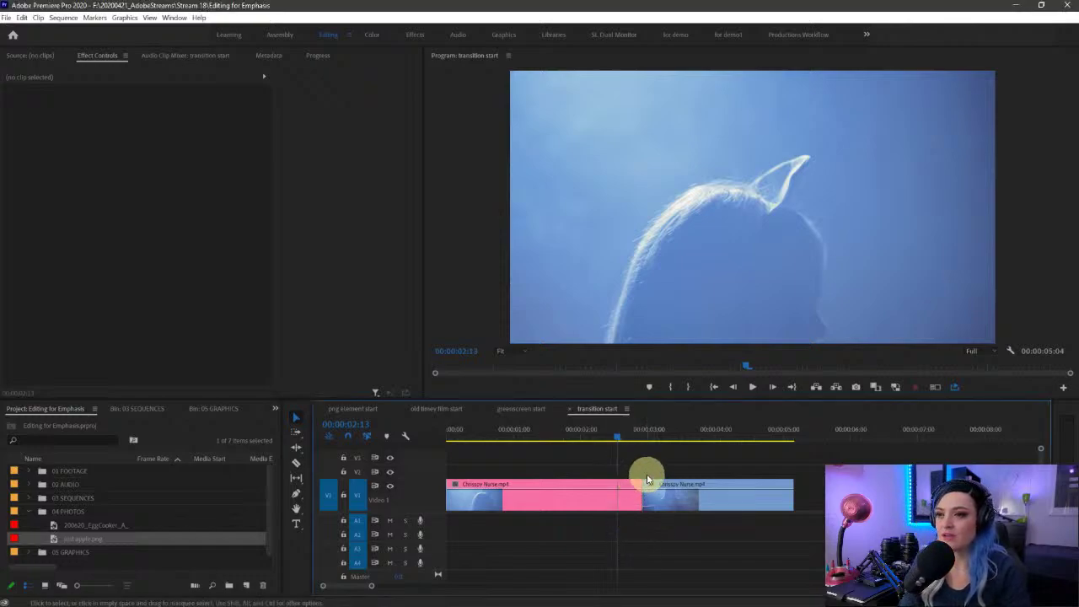
drag(618, 458, 618, 542)
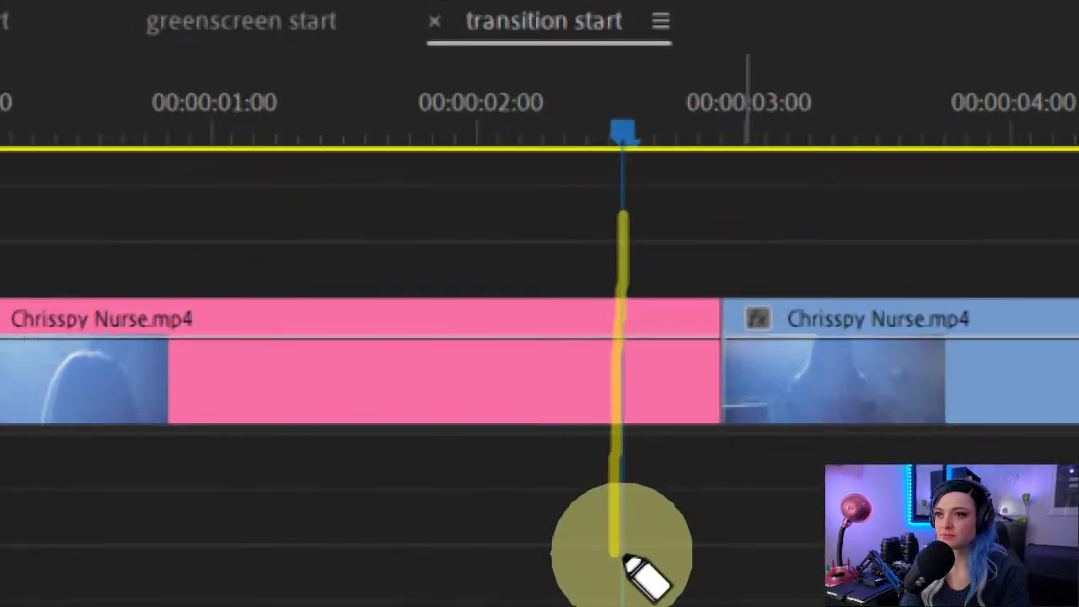
drag(727, 250, 720, 505)
drag(808, 193, 678, 192)
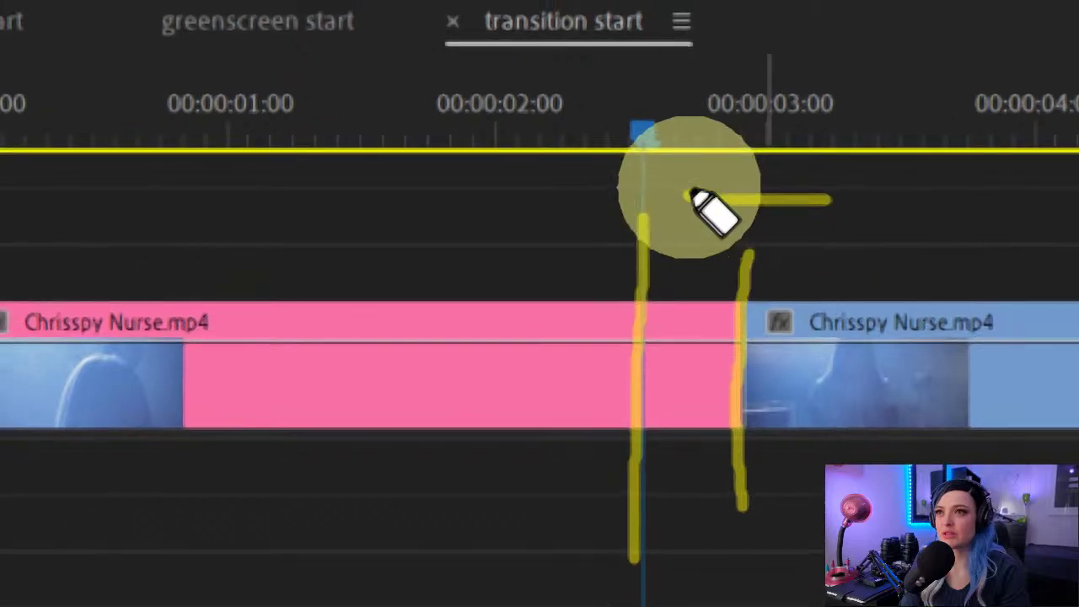
mouse_move(686, 135)
mouse_down()
mouse_move(664, 189)
mouse_move(705, 235)
mouse_up()
mouse_move(640, 118)
mouse_down()
mouse_move(682, 184)
mouse_move(727, 55)
mouse_up()
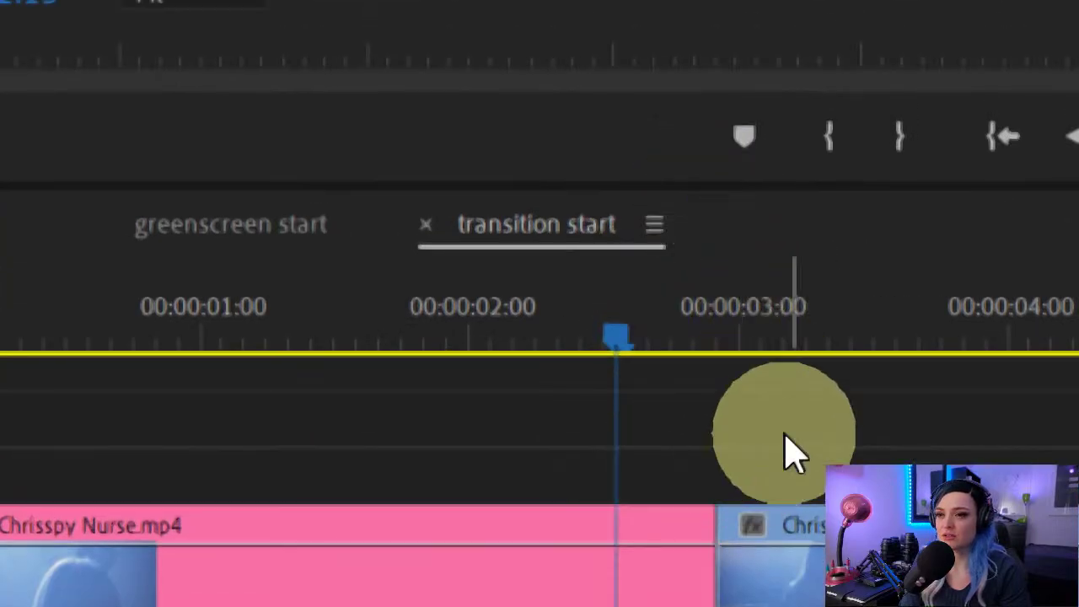
Step: Ripple-trim the end of the first nurse clip to 00:00:02:13, closing the gap before the second clip
click(761, 499)
key(w)
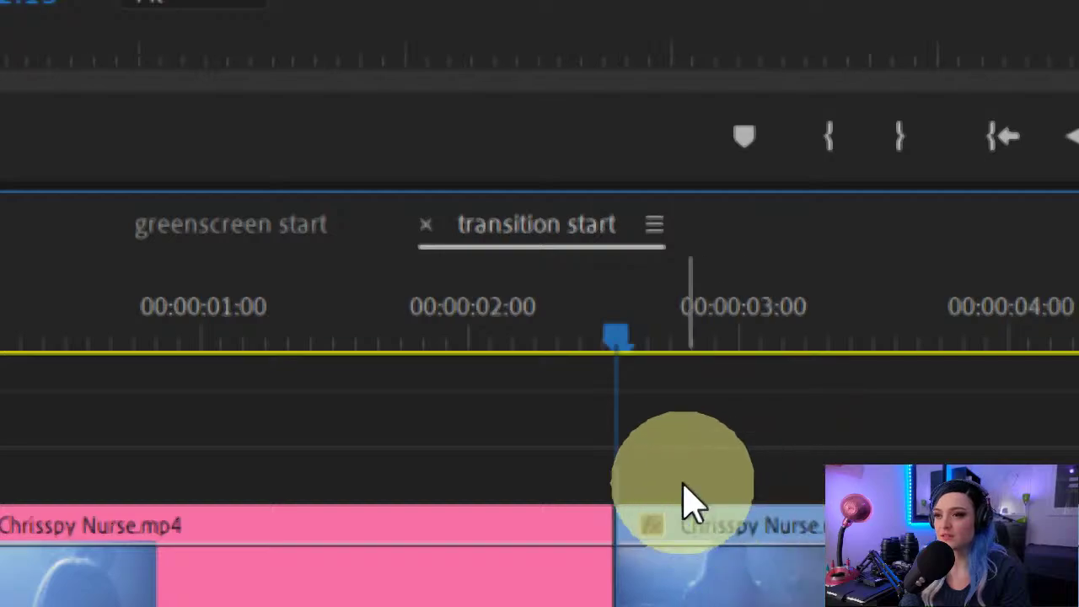
scroll(683, 483, down, 7)
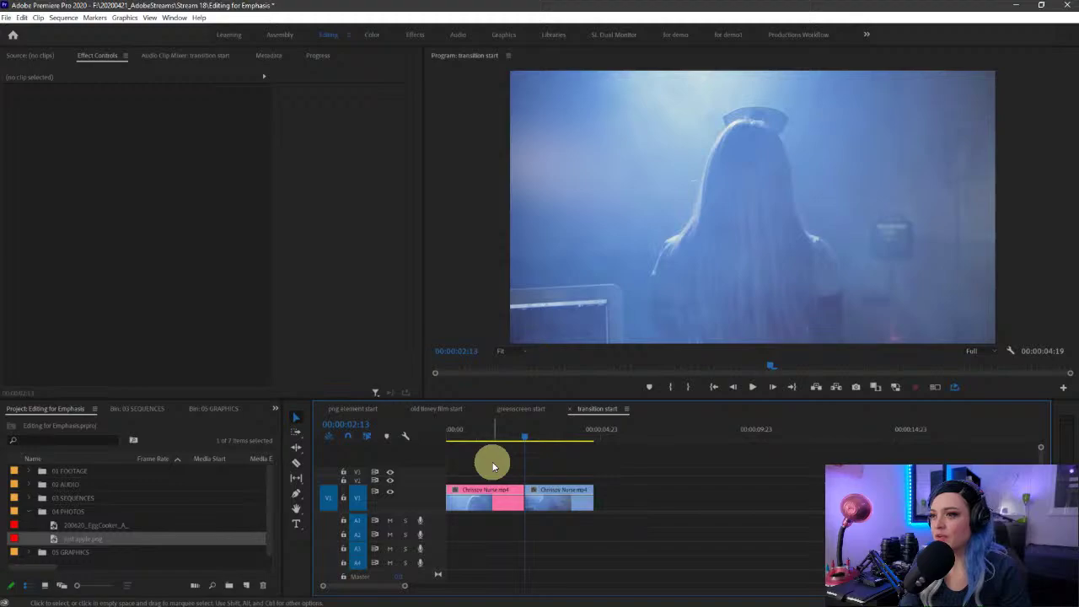
Step: Ripple-trim the start of the second nurse clip to the turned-head frame at 00:00:02:22
drag(524, 435, 538, 438)
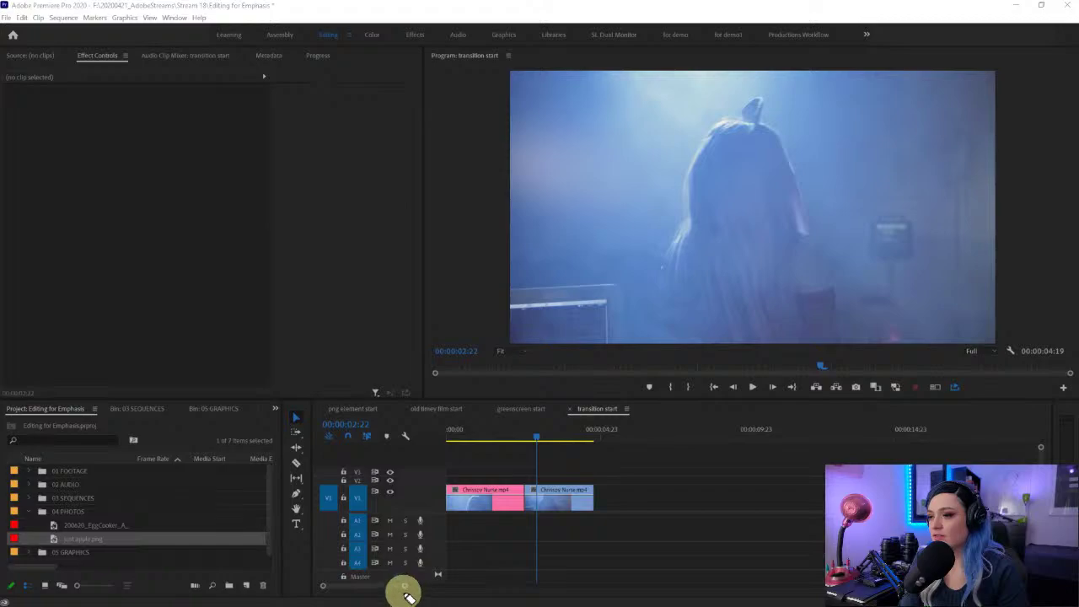
mouse_move(406, 590)
mouse_down()
mouse_move(458, 585)
mouse_move(424, 590)
mouse_up()
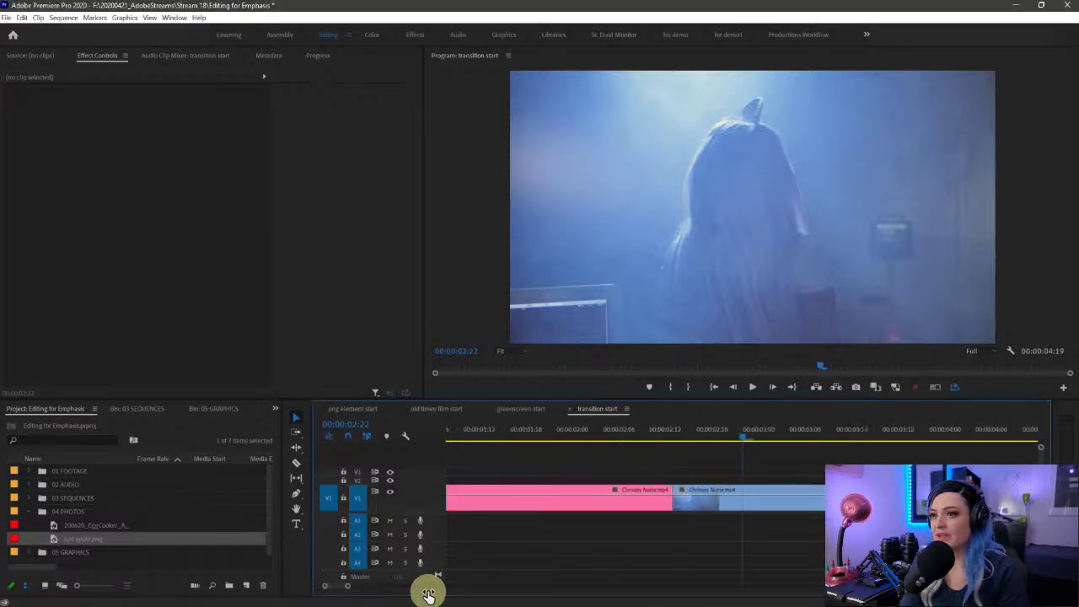
drag(397, 484, 410, 456)
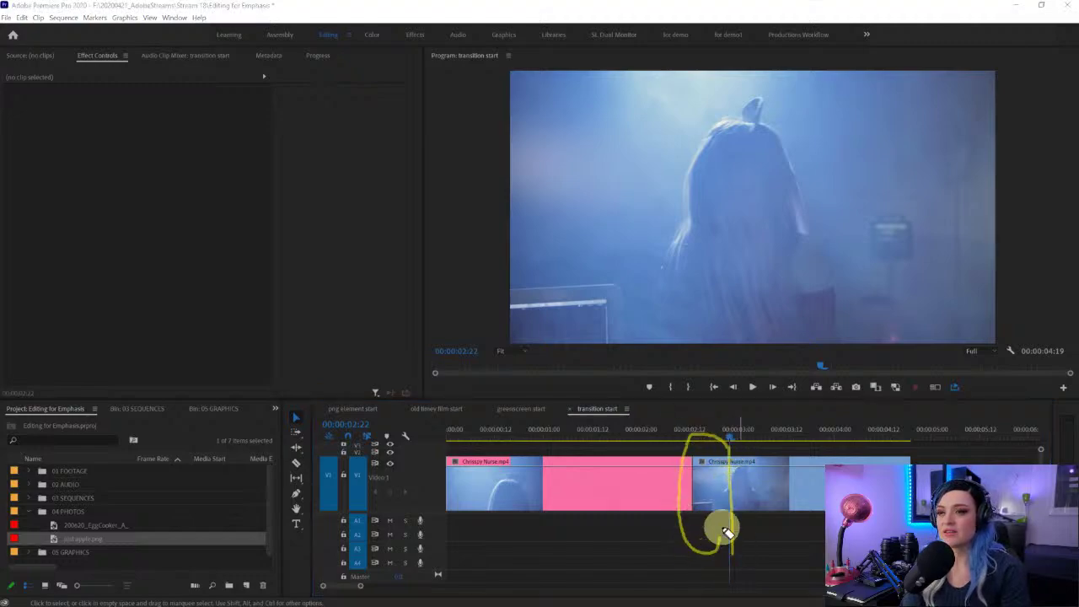
click(766, 570)
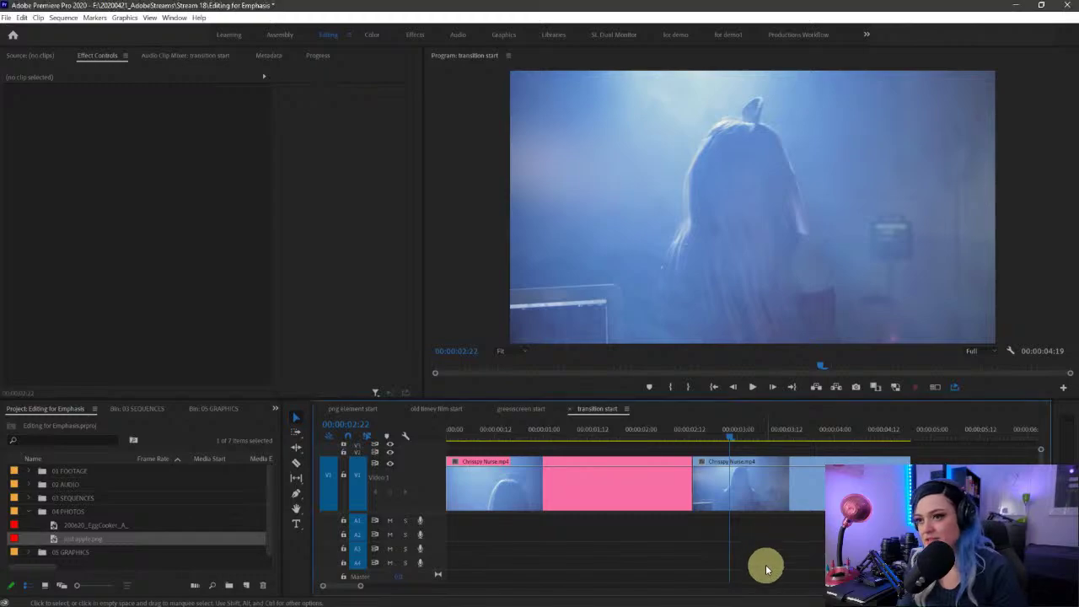
key(q)
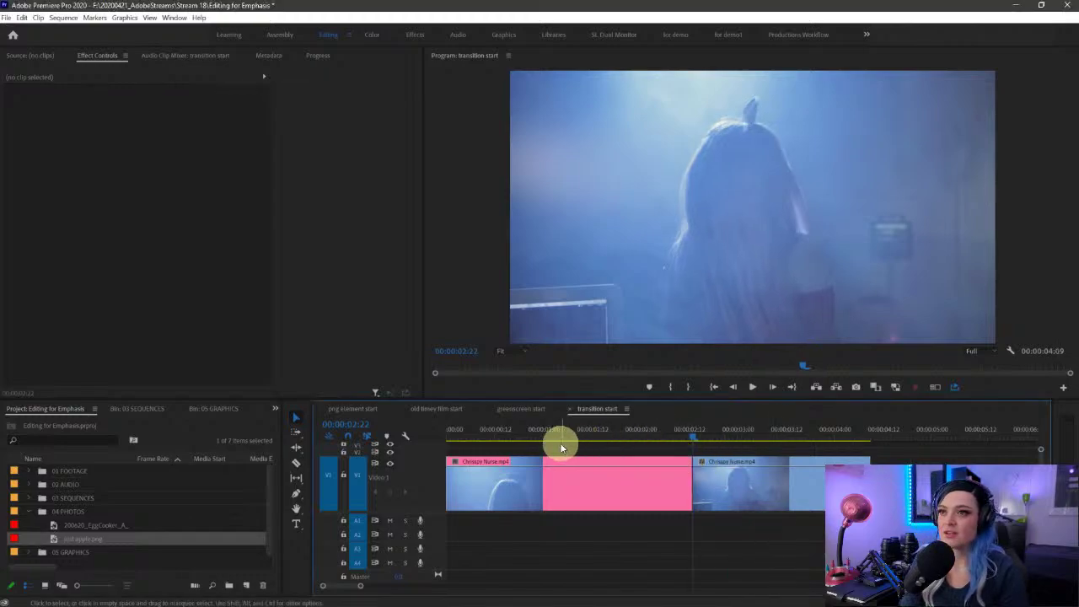
Step: Play the sequence from near its beginning, and scrub around the cut to compare the head positions
click(459, 433)
key(space)
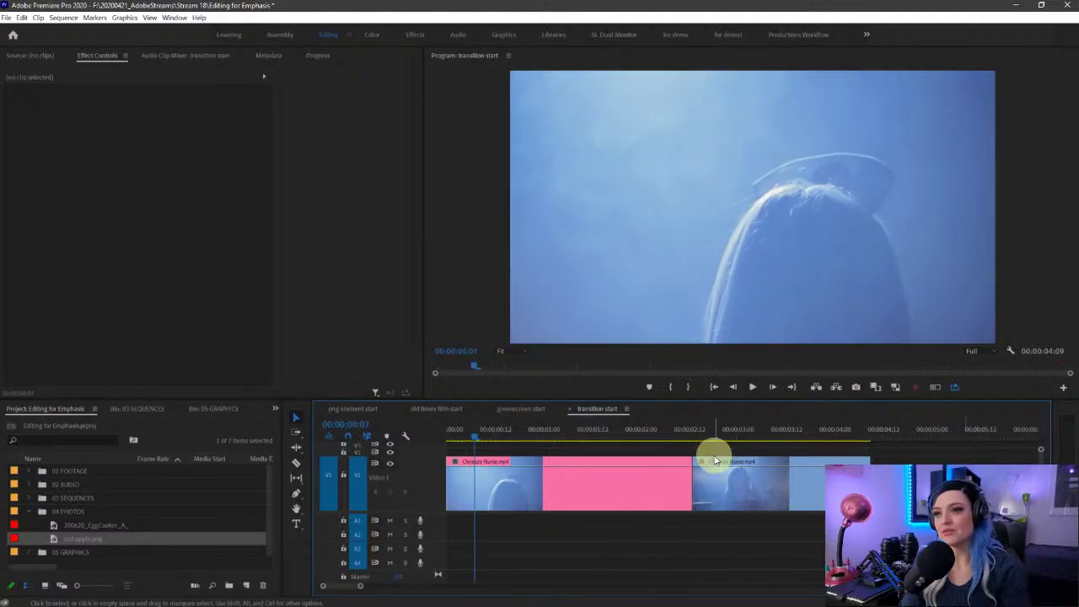
click(698, 434)
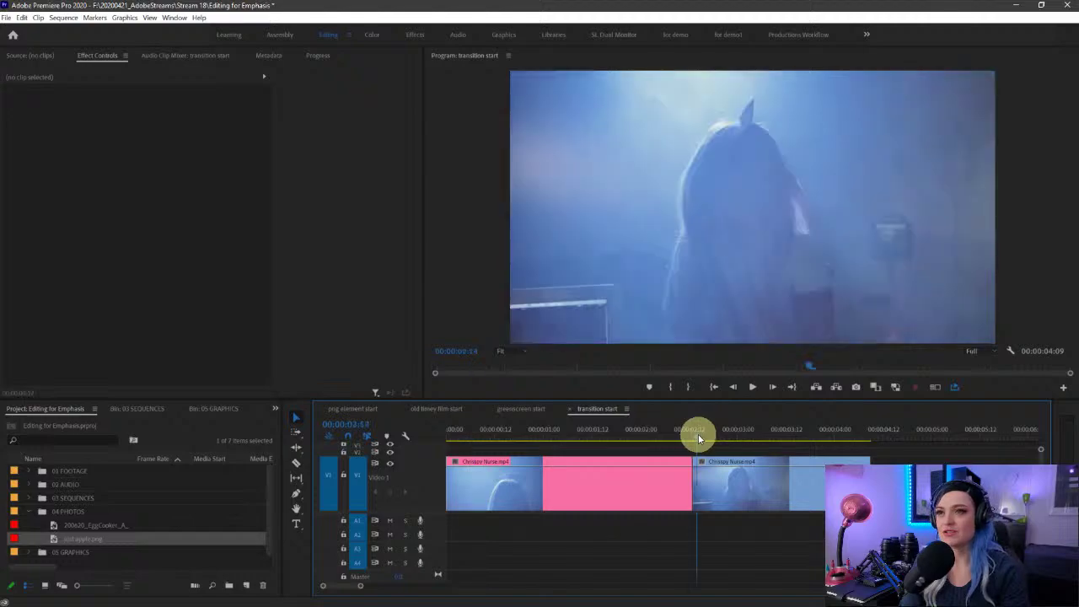
mouse_move(698, 434)
mouse_down()
mouse_move(687, 434)
mouse_move(722, 436)
mouse_move(691, 437)
mouse_up()
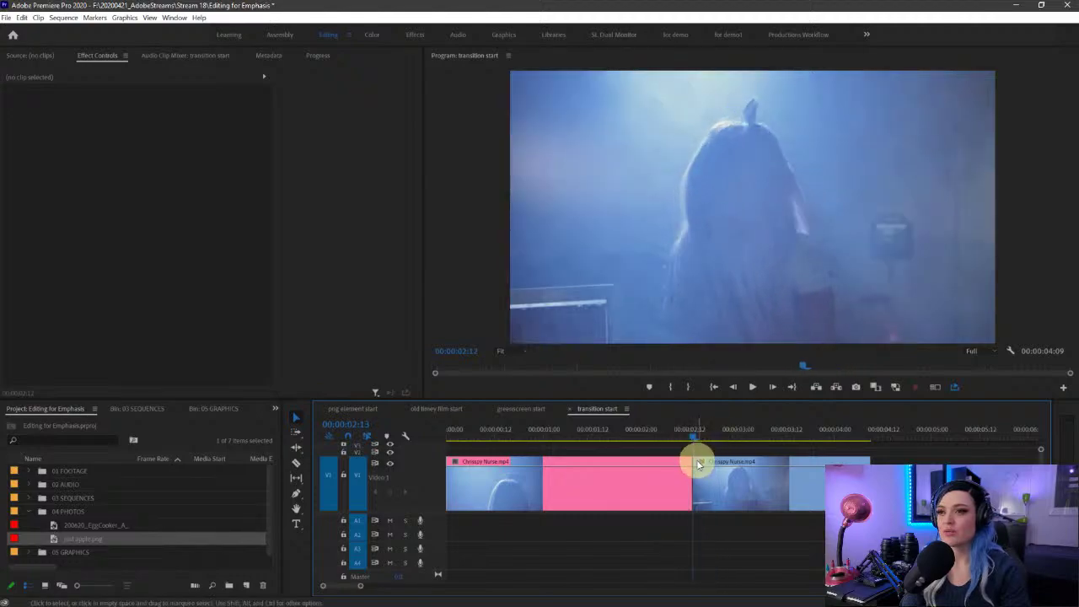
mouse_move(703, 477)
mouse_down()
mouse_move(692, 564)
mouse_move(692, 438)
mouse_move(697, 517)
mouse_move(677, 485)
mouse_up()
scroll(724, 504, up, 1)
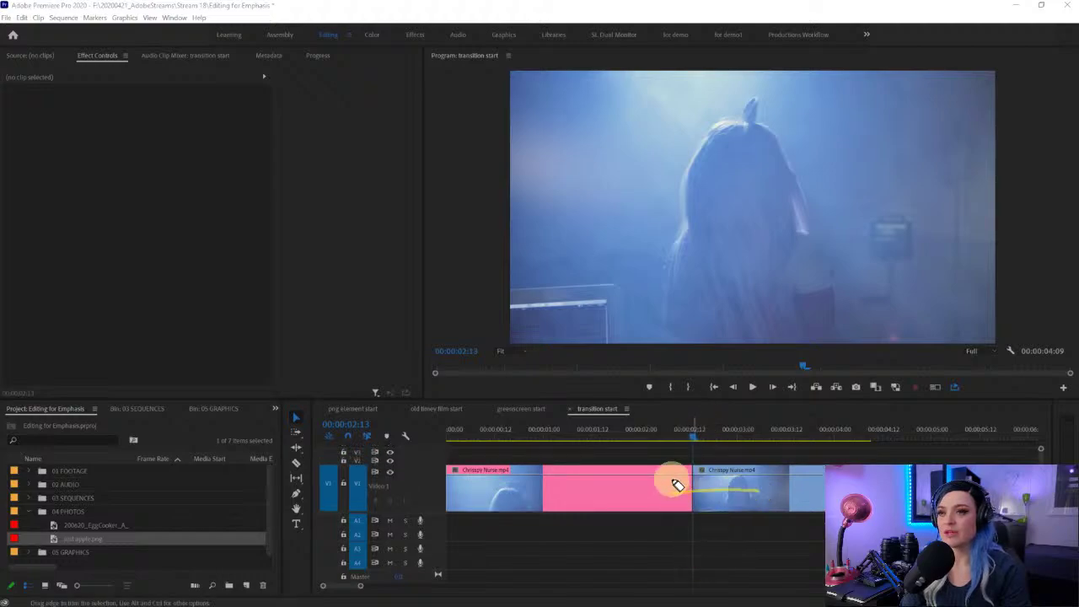
scroll(679, 489, down, 1)
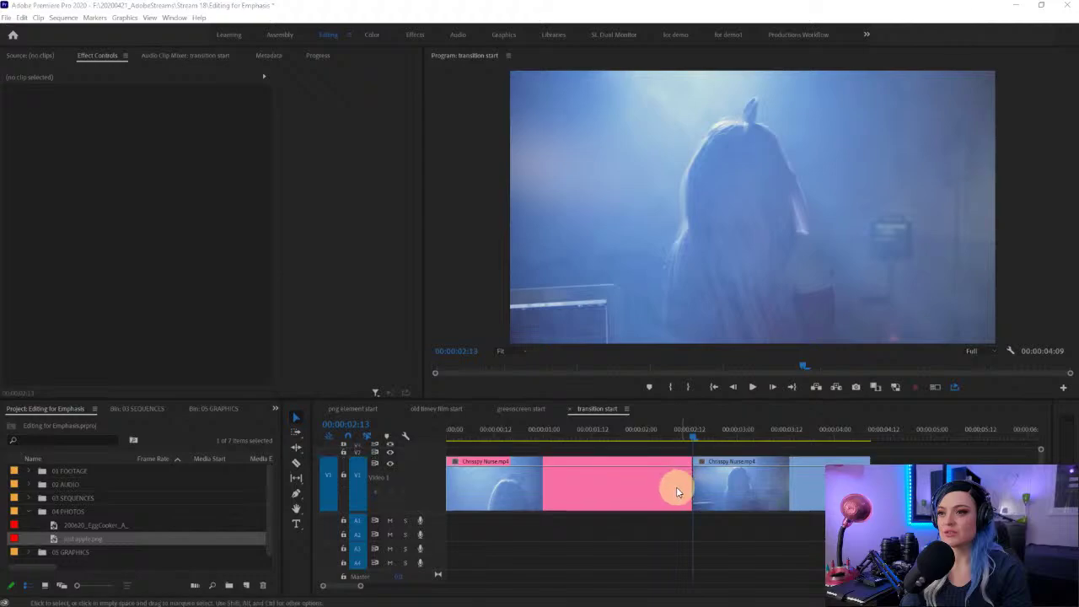
Step: Move the cut between the nurse clips back to 00:00:02:06, and ripple-trim the second clip's start to 00:00:02:11
drag(693, 435, 666, 439)
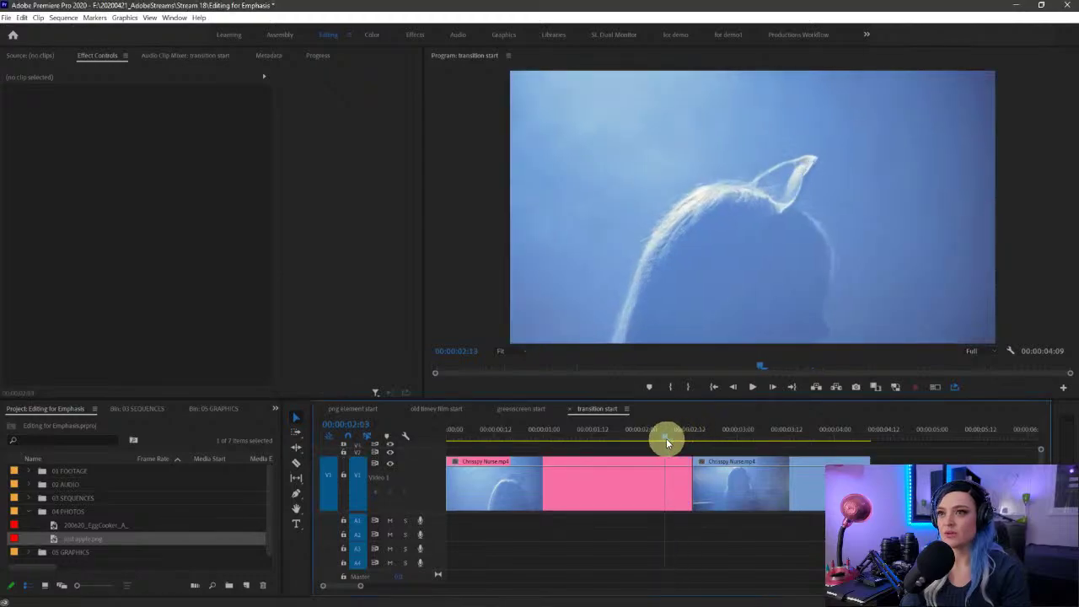
drag(687, 482, 684, 441)
click(694, 481)
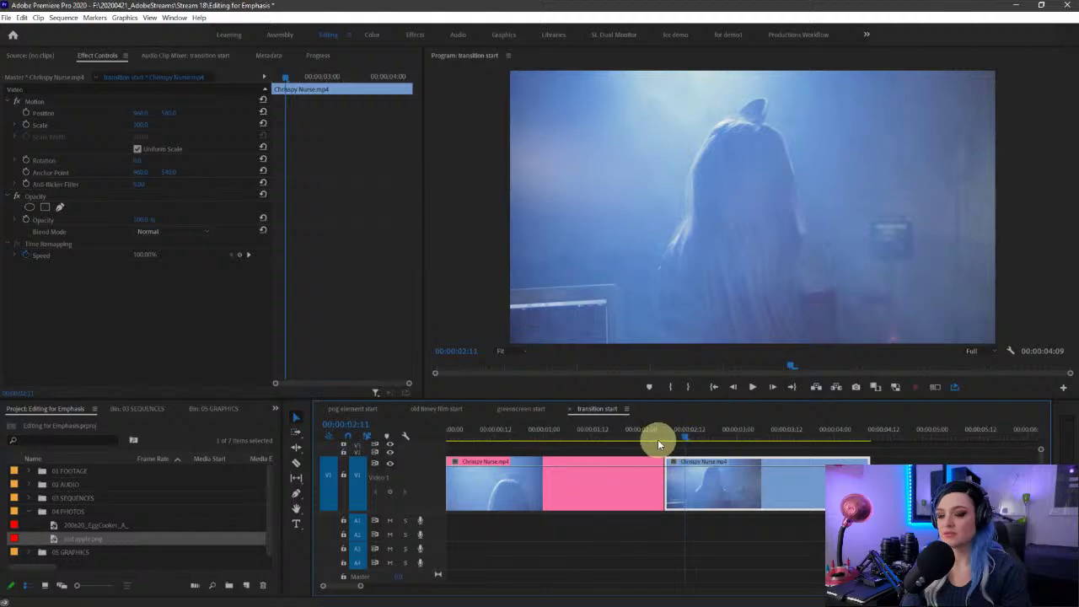
click(714, 471)
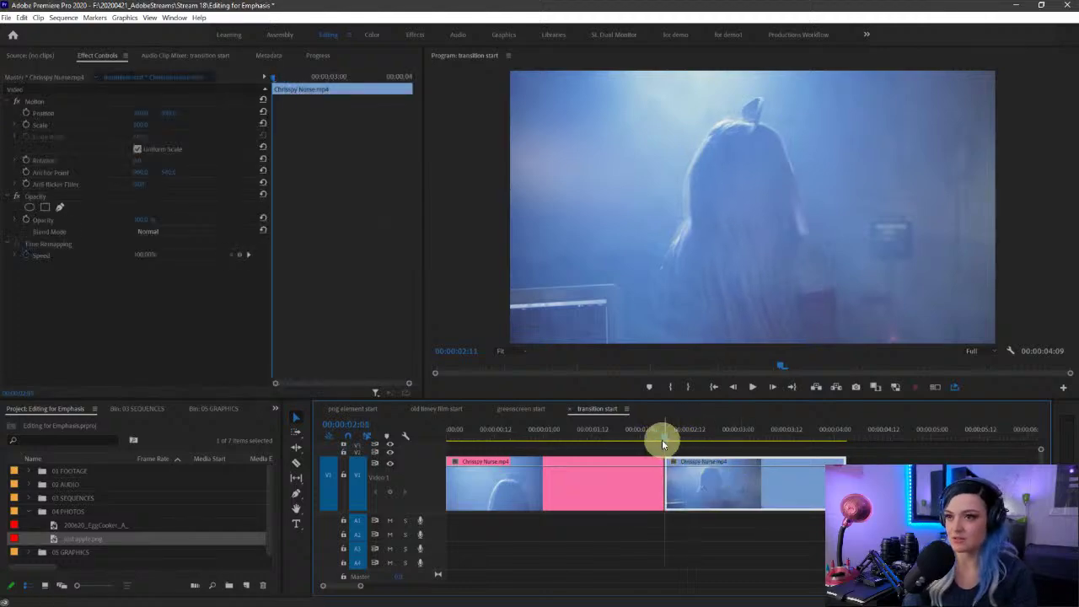
Step: Scrub the opening frames of the second nurse clip and park the playhead at 00:00:02:10
mouse_move(665, 438)
mouse_down()
mouse_move(648, 436)
mouse_move(684, 431)
mouse_up()
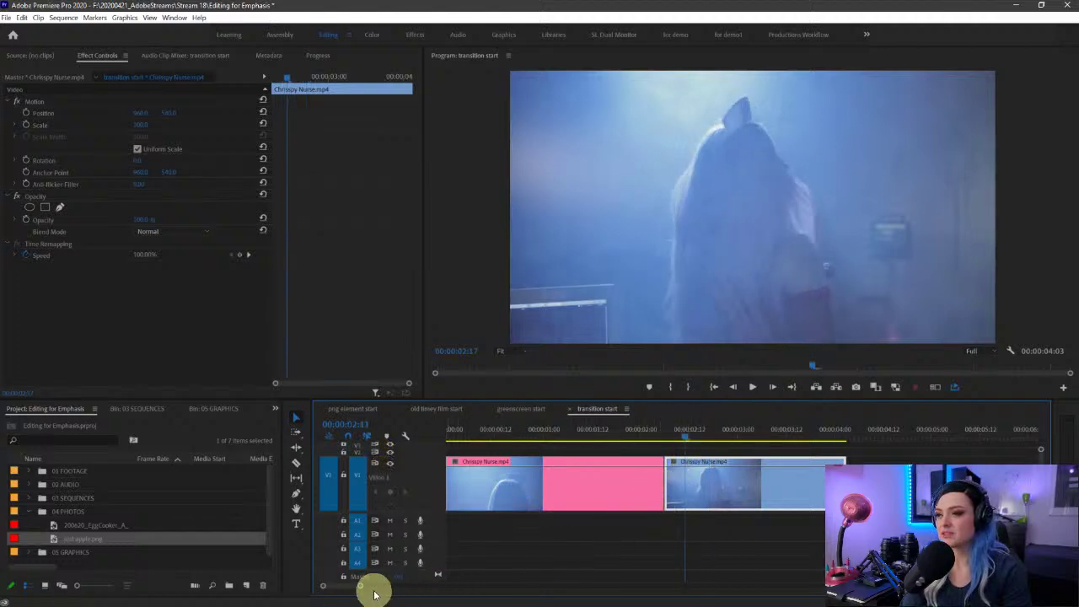
drag(361, 590, 338, 583)
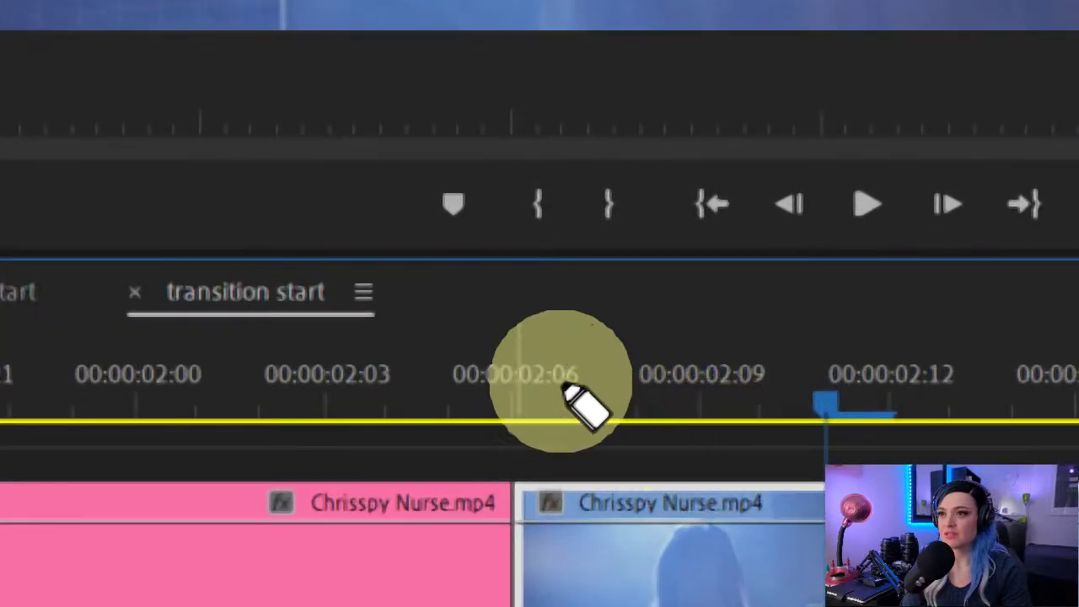
mouse_move(504, 389)
mouse_down()
mouse_move(561, 453)
mouse_move(585, 354)
mouse_move(632, 374)
mouse_move(576, 396)
mouse_move(655, 429)
mouse_move(639, 352)
mouse_move(700, 372)
mouse_move(633, 395)
mouse_move(710, 444)
mouse_move(704, 372)
mouse_move(749, 383)
mouse_move(725, 338)
mouse_move(714, 446)
mouse_move(777, 401)
mouse_move(758, 347)
mouse_up()
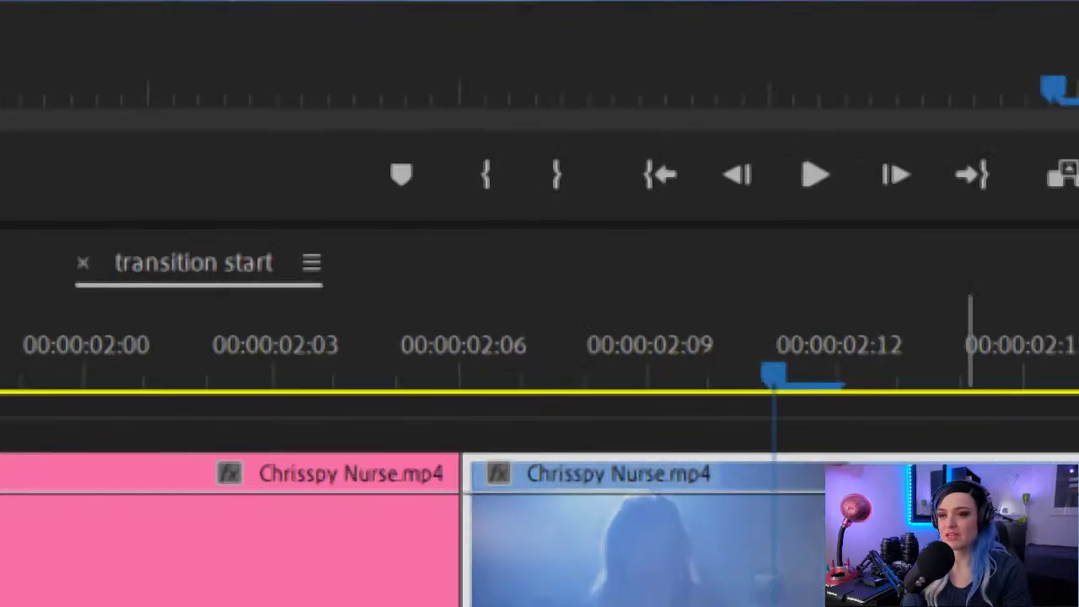
drag(903, 384, 699, 438)
key(ctrl+shift+a)
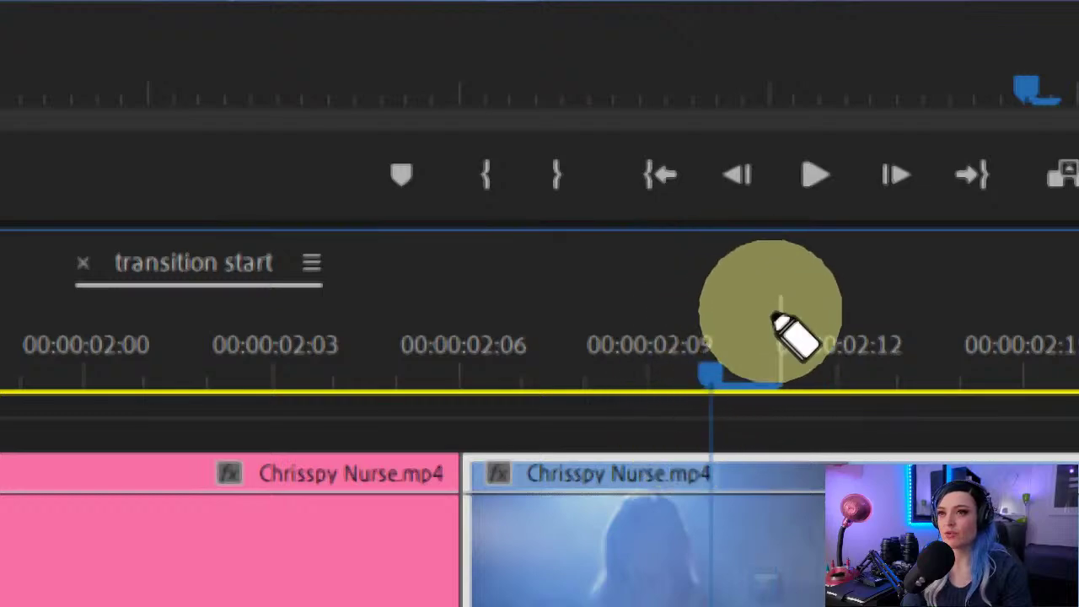
drag(693, 278, 713, 404)
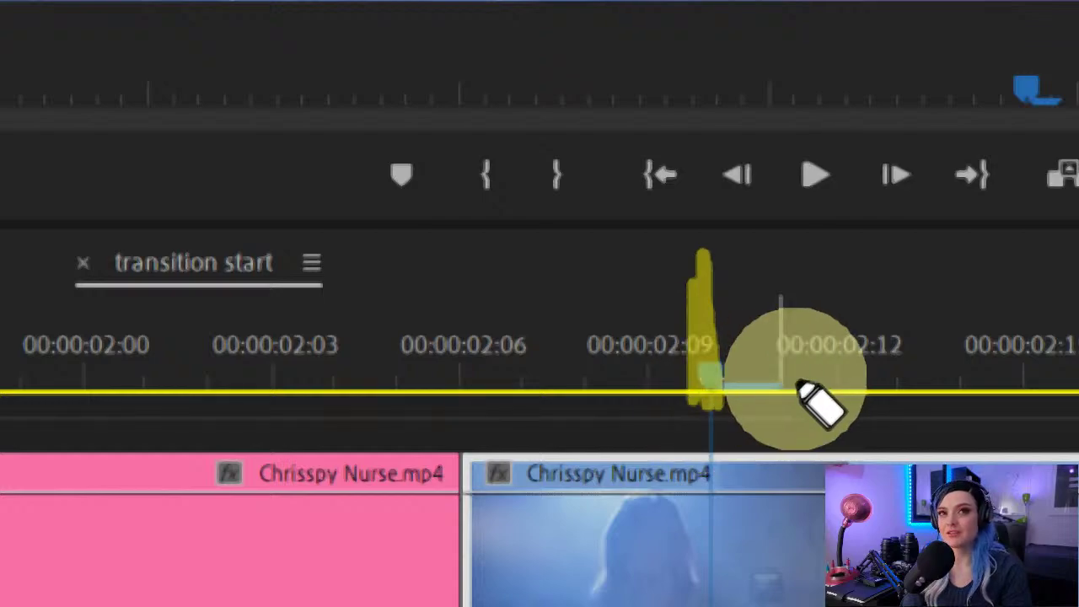
key(ctrl+shift+a)
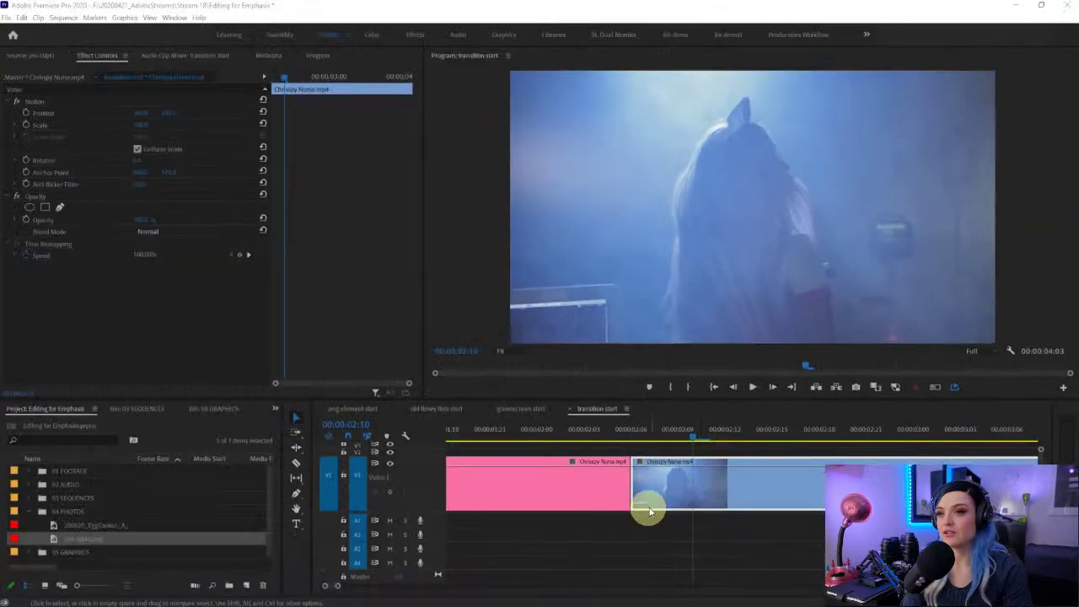
Step: Enable Position and Scale keyframing on the second nurse clip at 00:00:02:10
scroll(638, 508, up, 5)
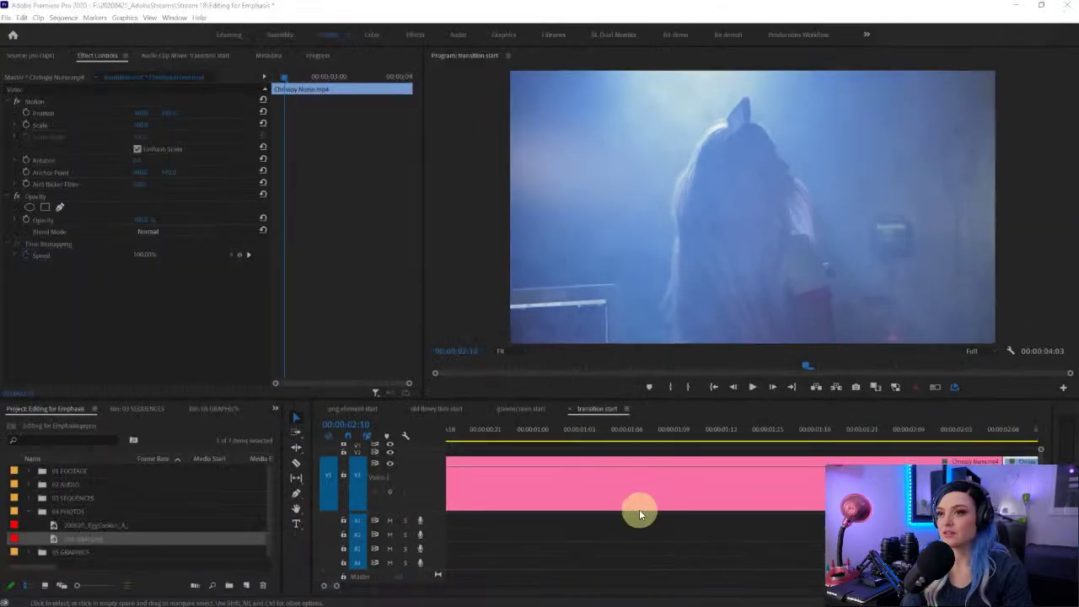
scroll(693, 534, down, 4)
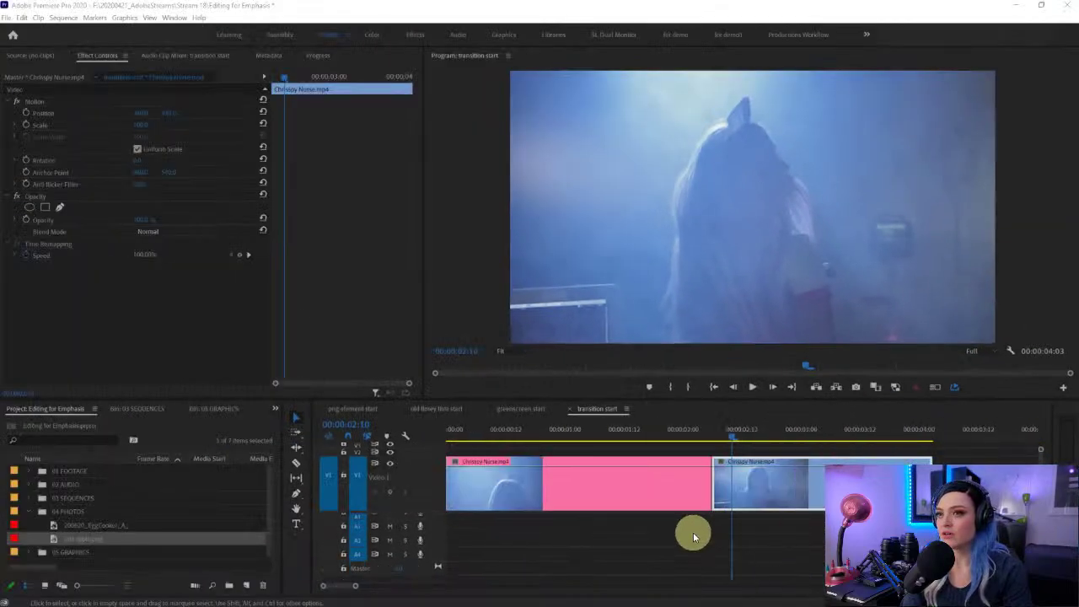
drag(440, 518, 441, 549)
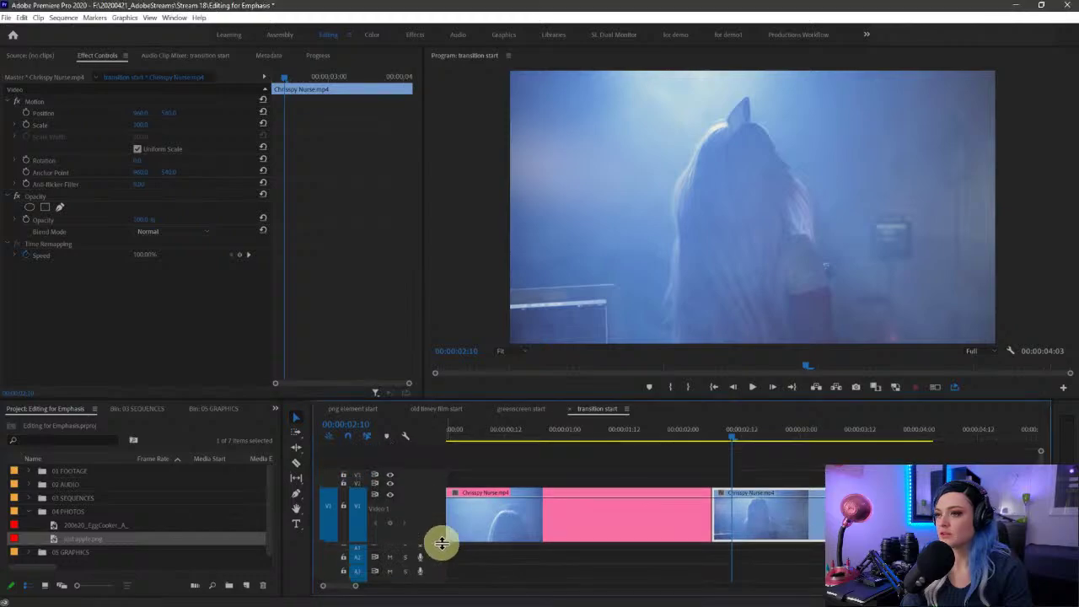
mouse_move(12, 258)
mouse_down()
mouse_move(344, 77)
mouse_move(115, 168)
mouse_up()
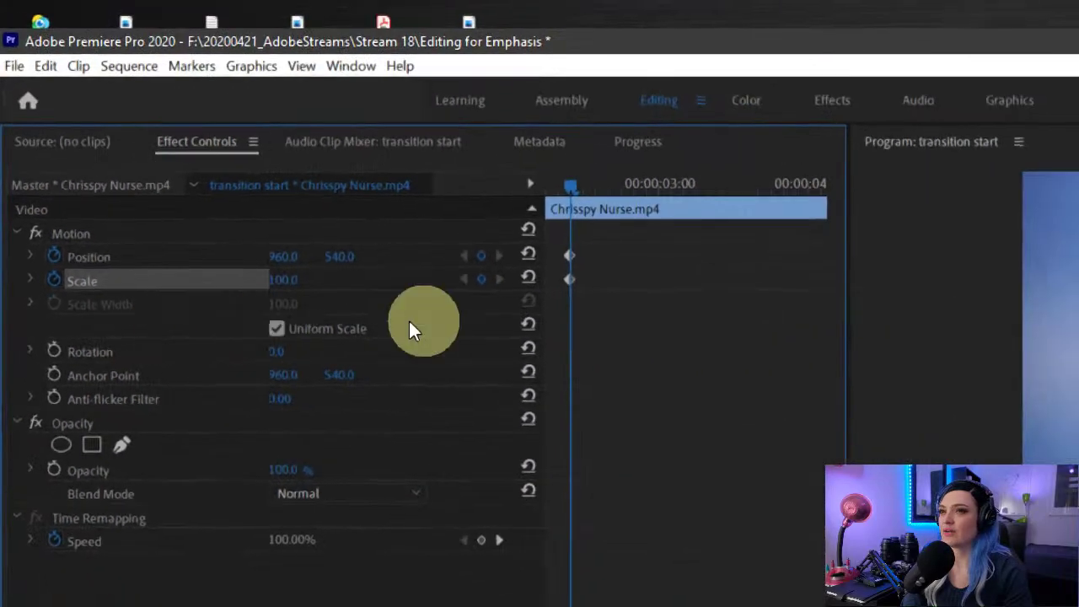
mouse_move(577, 240)
mouse_down()
mouse_move(578, 333)
mouse_move(590, 215)
mouse_move(496, 308)
mouse_up()
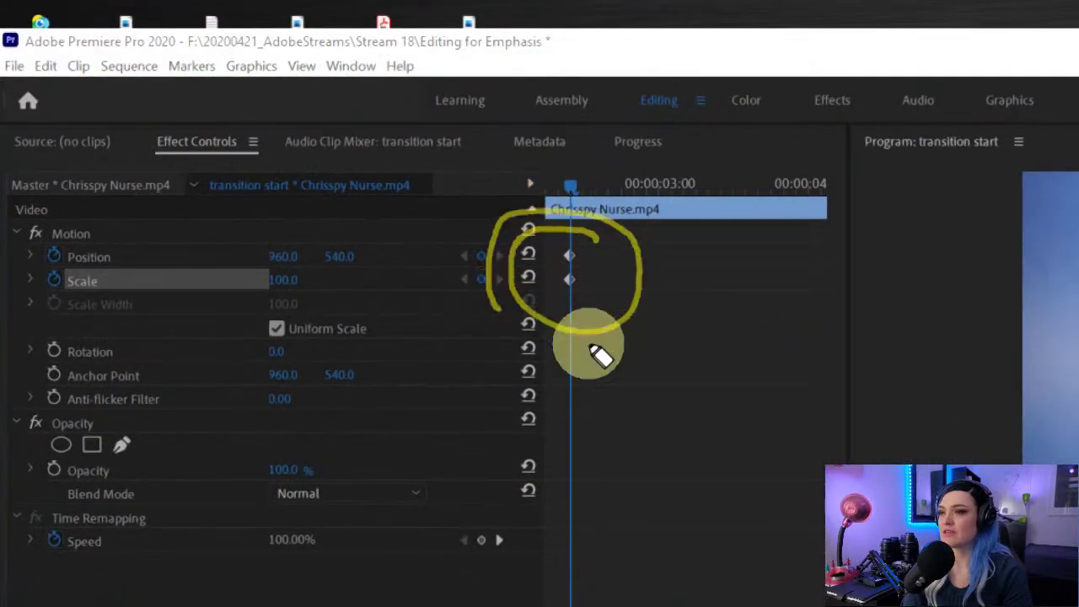
right_click(683, 357)
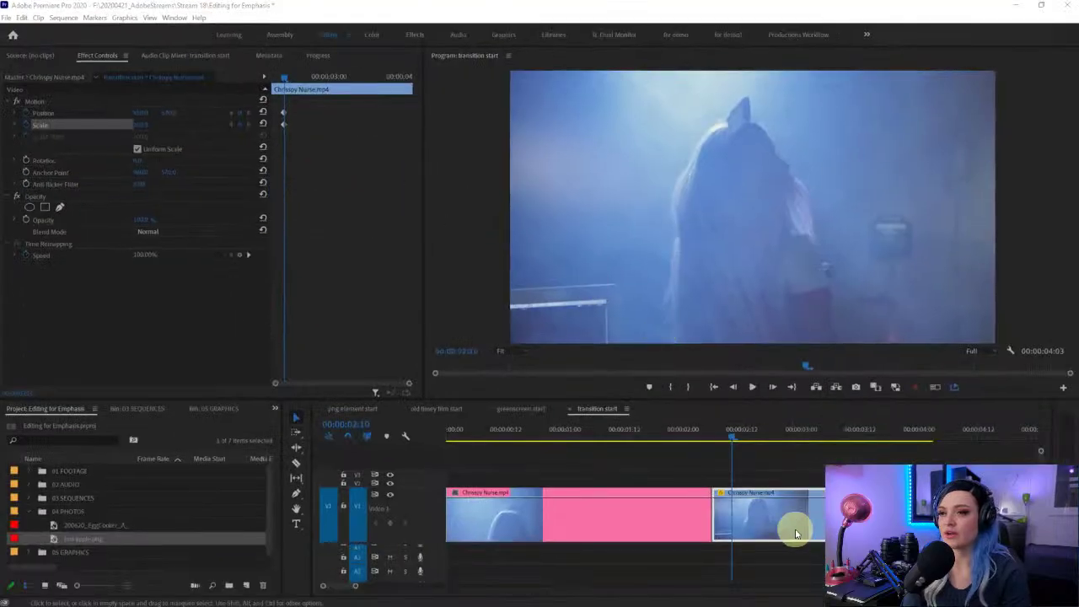
Step: Move the second nurse clip up to V2 and extend its start earlier, to about 00:00:02:01, so it overlaps the first clip
drag(429, 480, 432, 462)
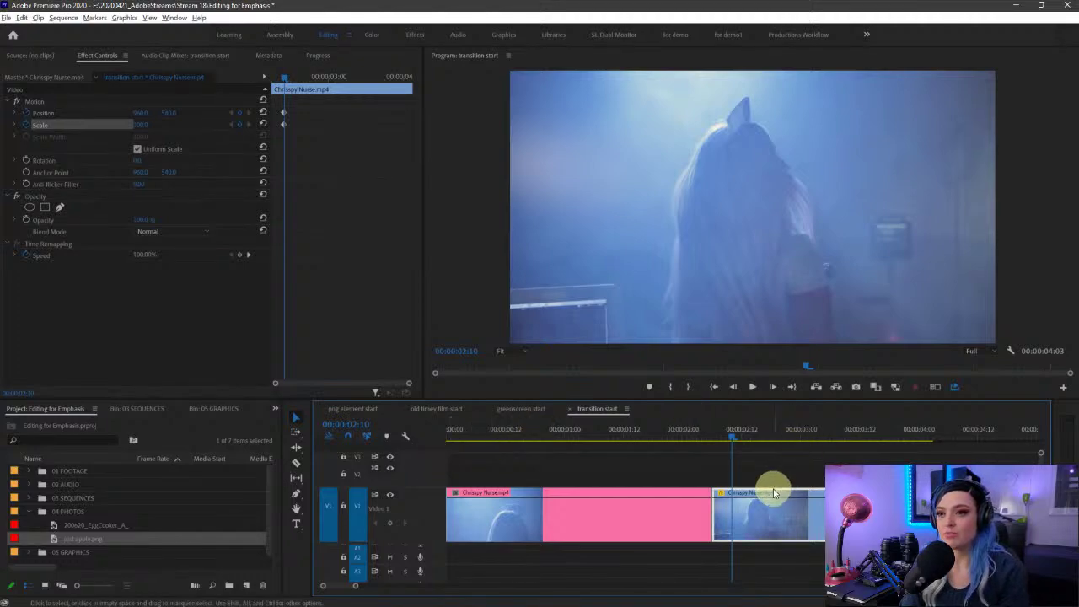
drag(786, 530, 784, 491)
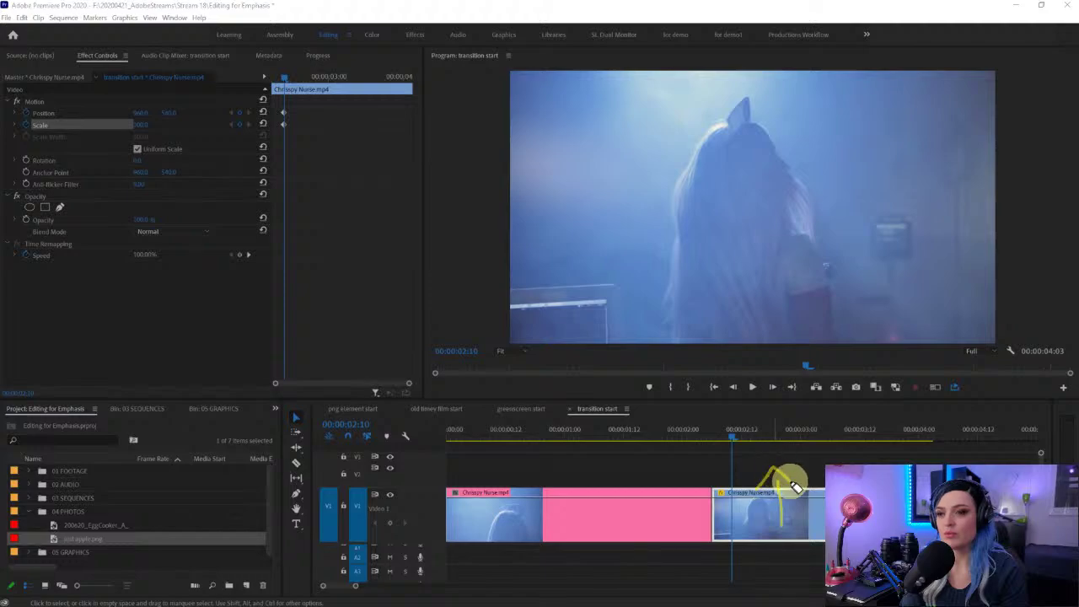
drag(386, 548, 385, 563)
drag(368, 478, 366, 459)
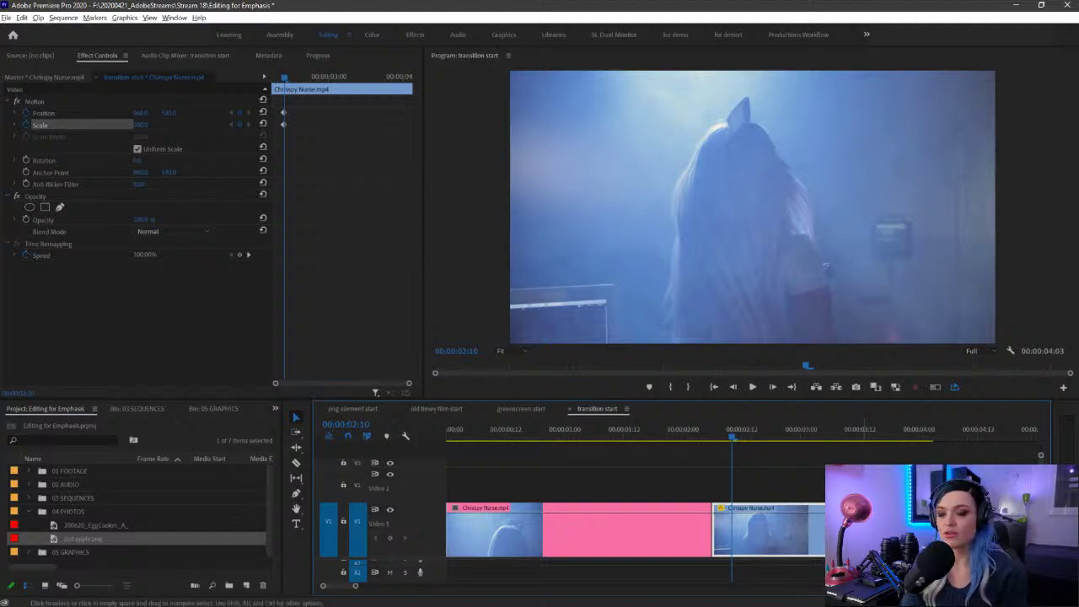
key(alt+Up)
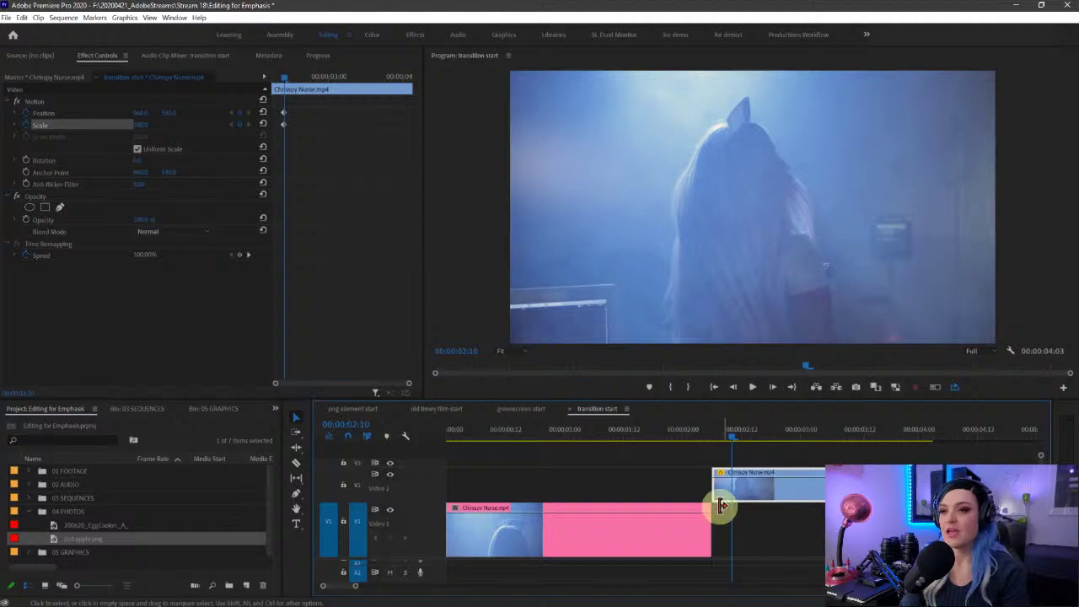
drag(713, 480, 688, 480)
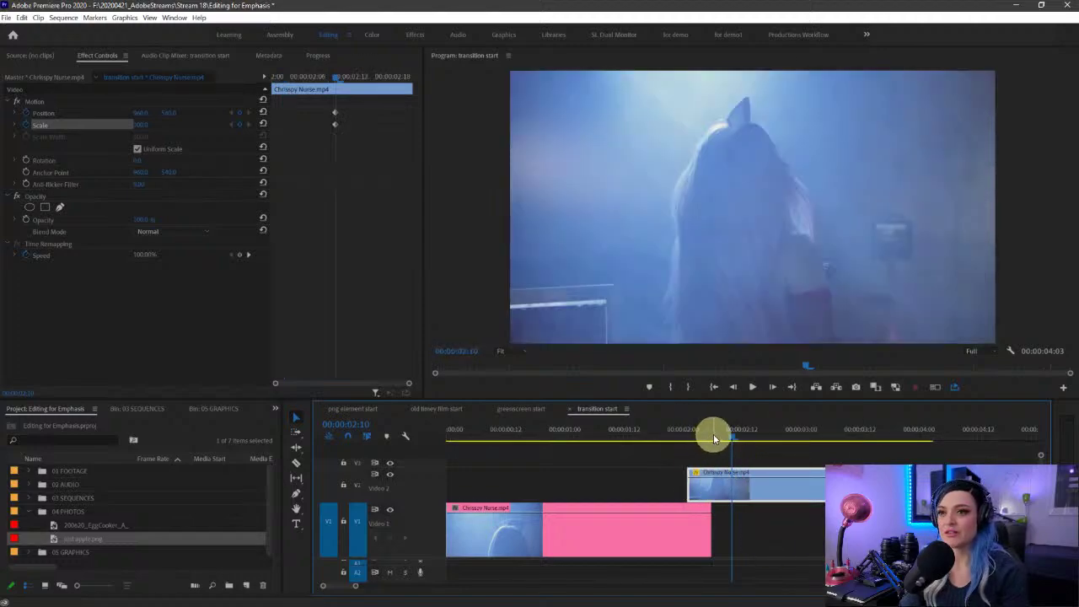
Step: Park the playhead at 00:00:02:06 and extend the end of the first nurse clip on V1 one frame past it
click(713, 433)
drag(711, 433, 707, 432)
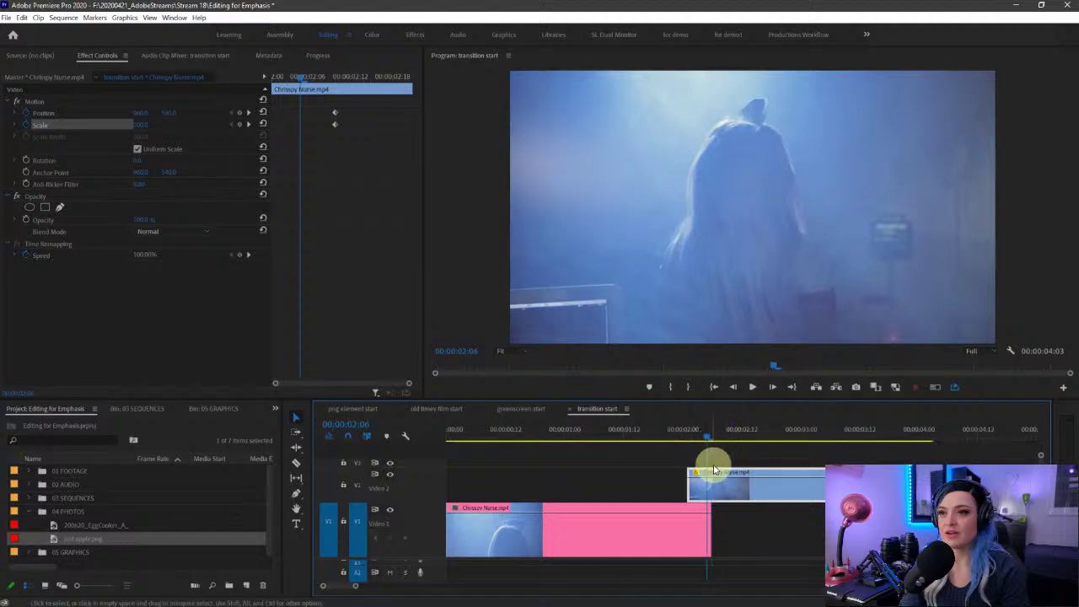
key(equal)
key(equal)
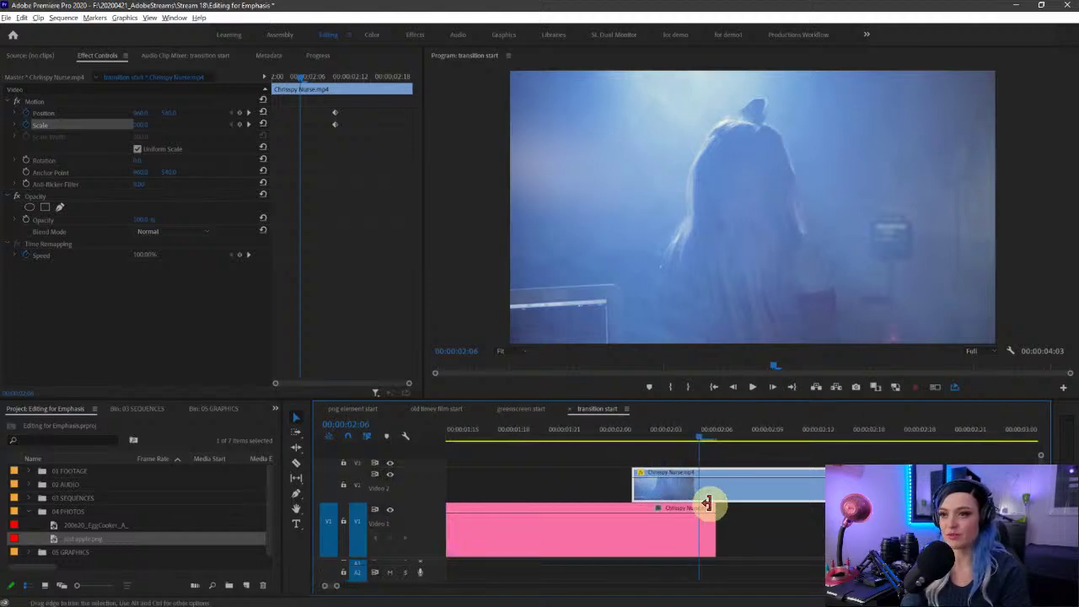
drag(700, 446, 708, 439)
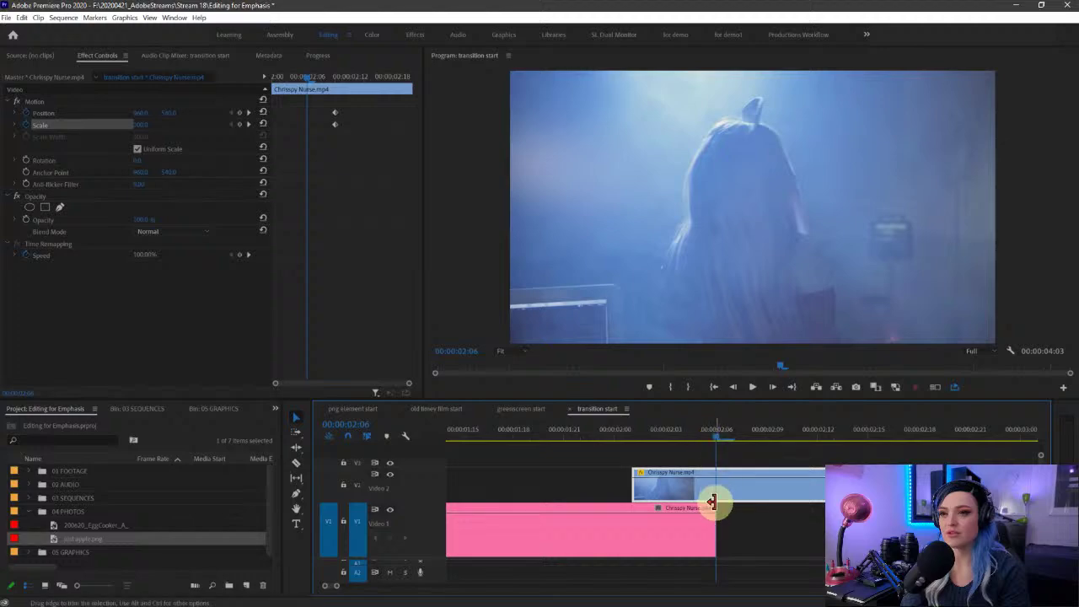
click(742, 456)
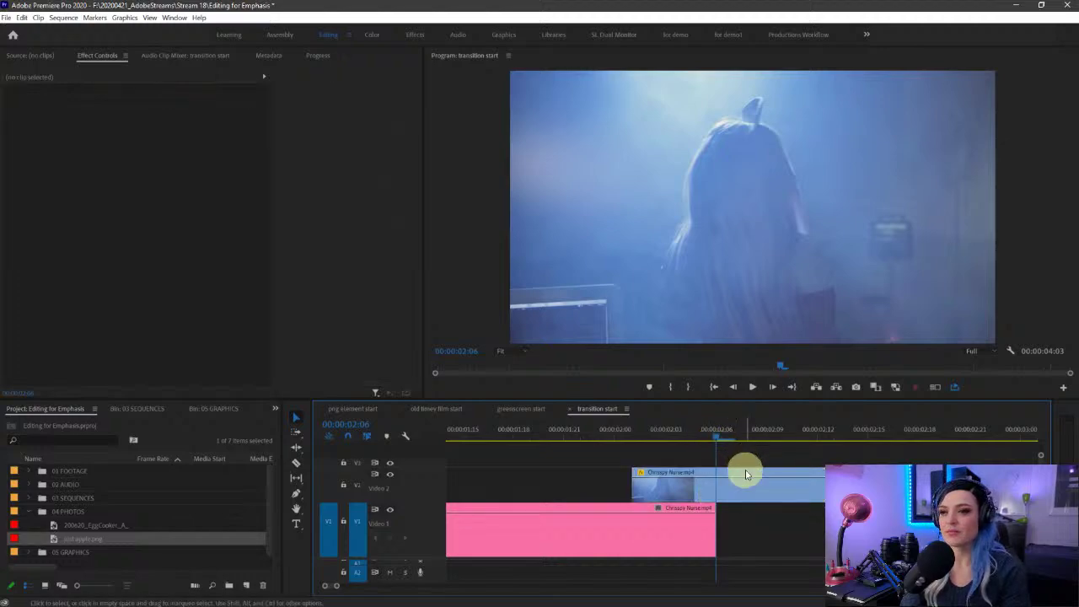
click(717, 509)
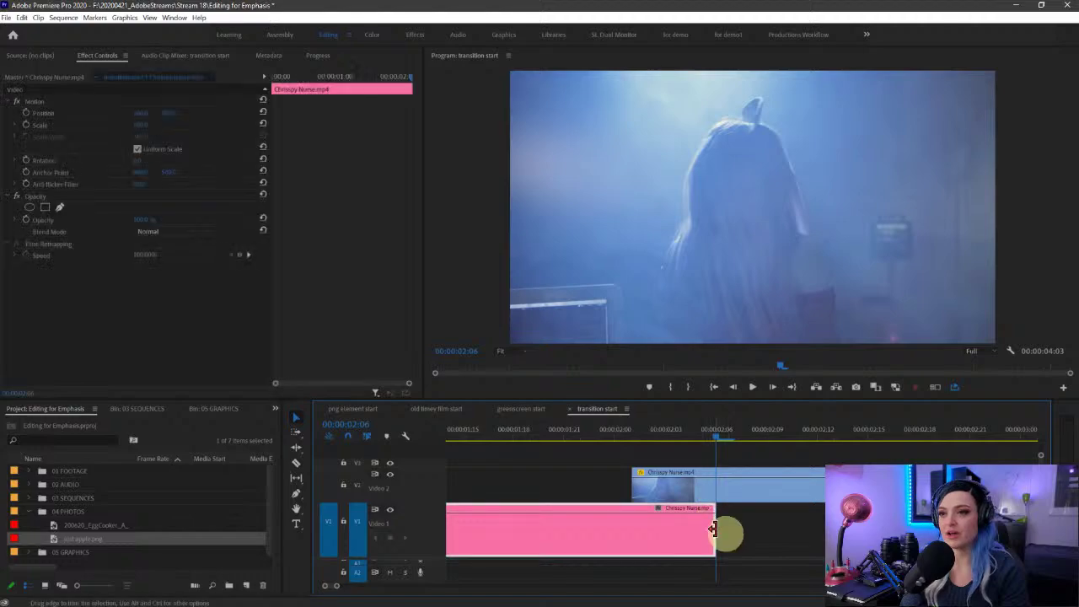
drag(713, 537, 822, 531)
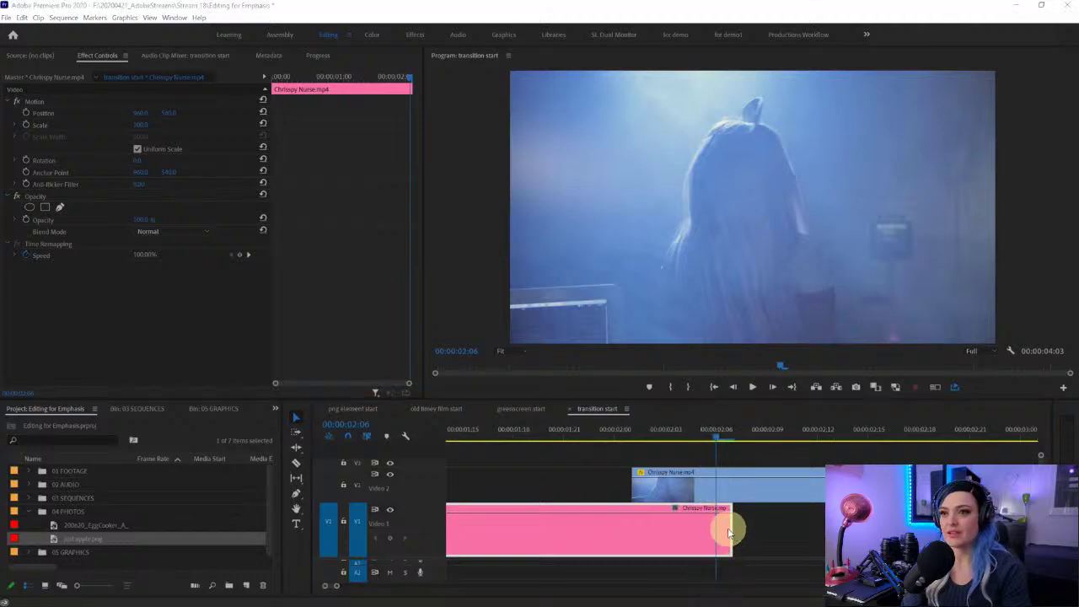
Step: Add a sequence marker at 00:00:02:06 with no clip selected
click(738, 457)
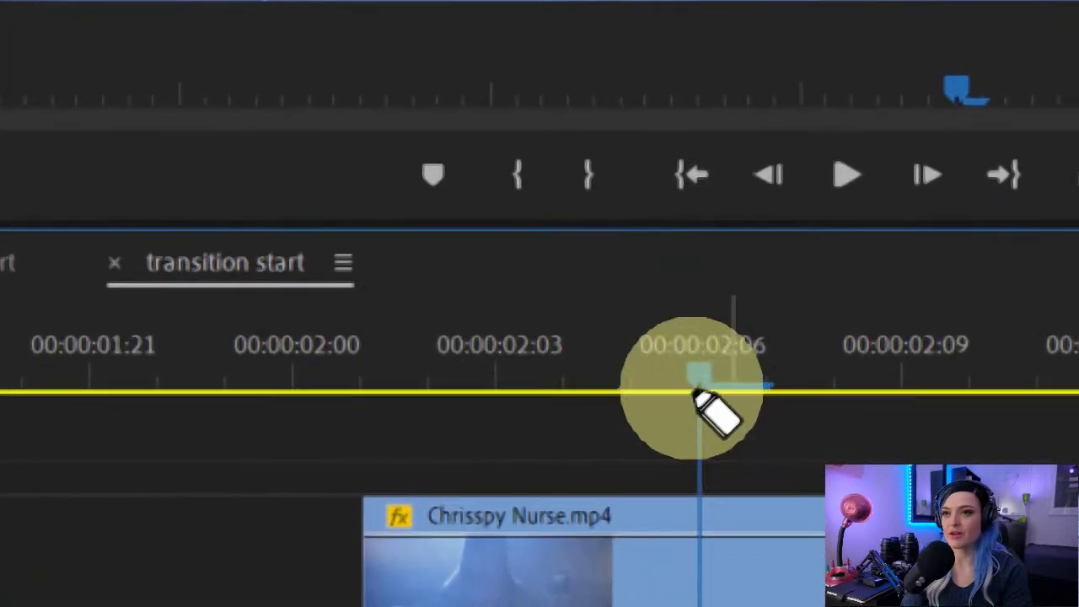
drag(596, 359, 765, 238)
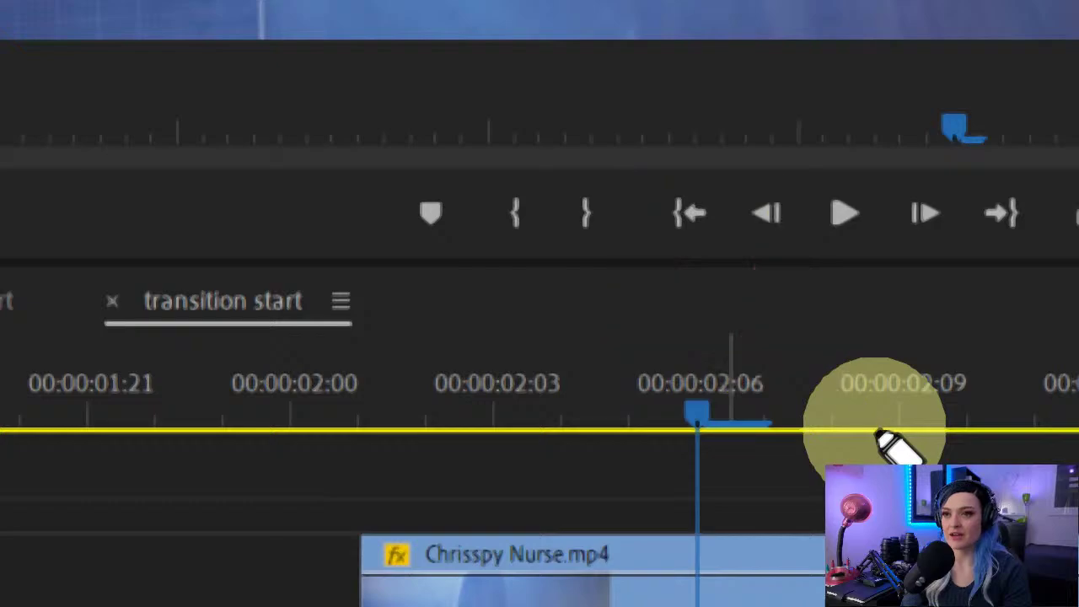
click(824, 479)
key(m)
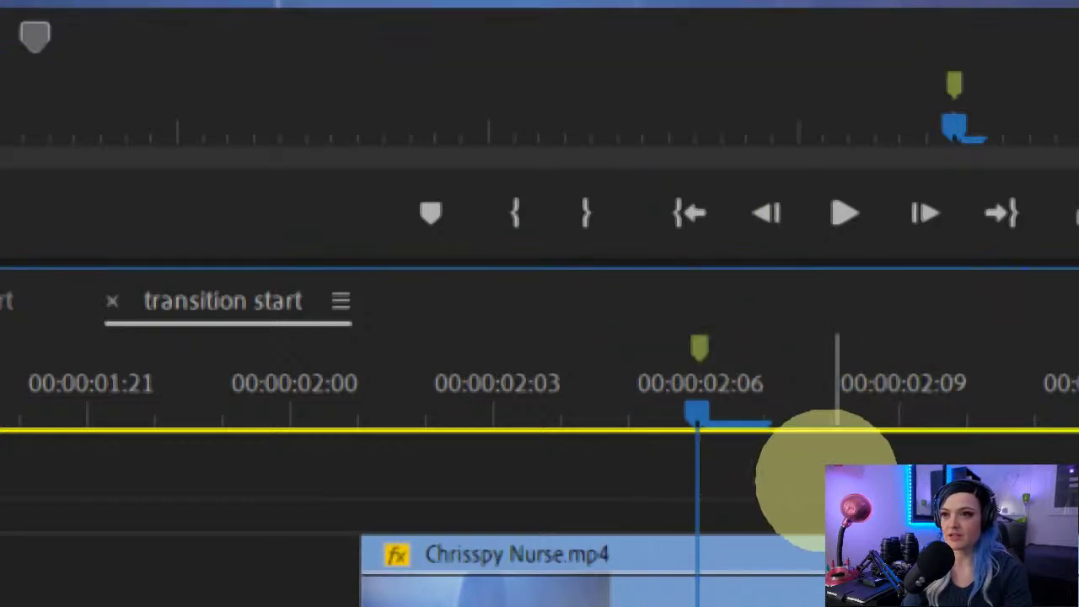
Step: Enlarge the V2 track and lower the opacity of its nurse clip so the V1 clip shows through at the marker
scroll(626, 515, down, 10)
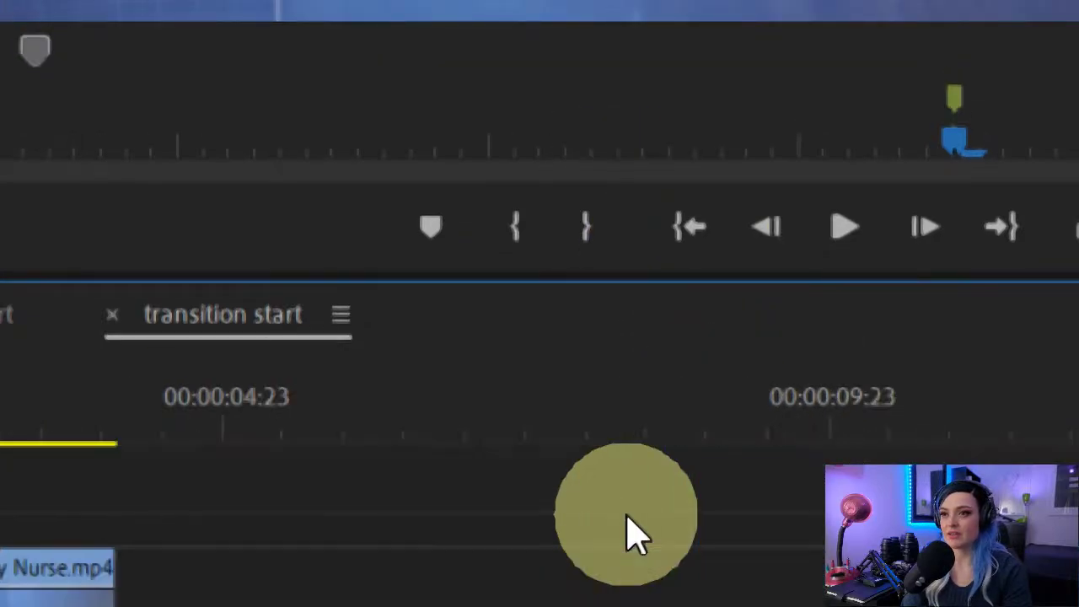
scroll(442, 534, down, 10)
scroll(443, 531, up, 5)
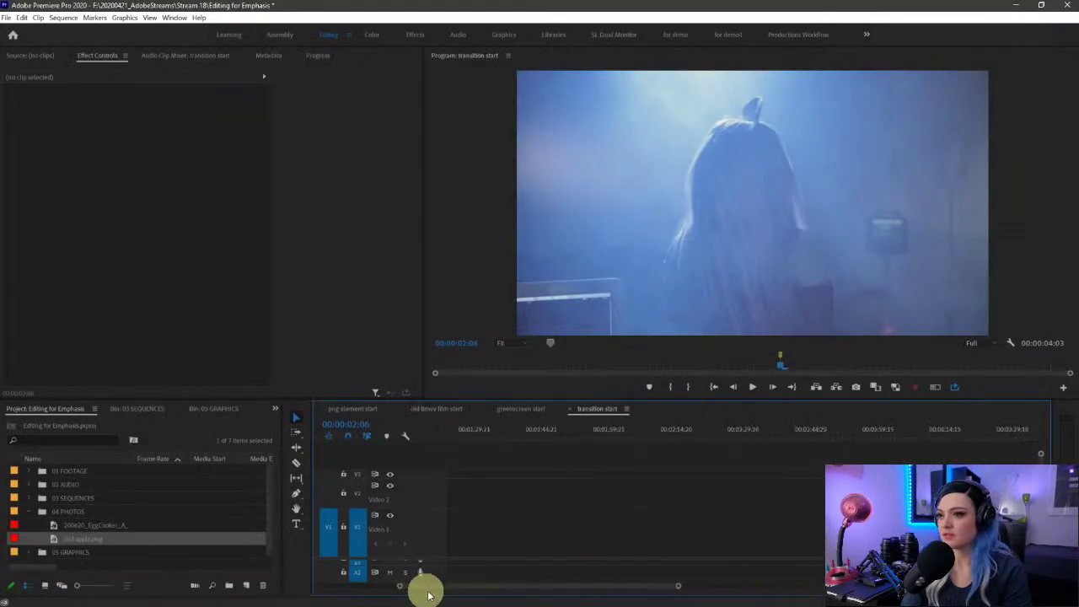
drag(429, 595, 284, 595)
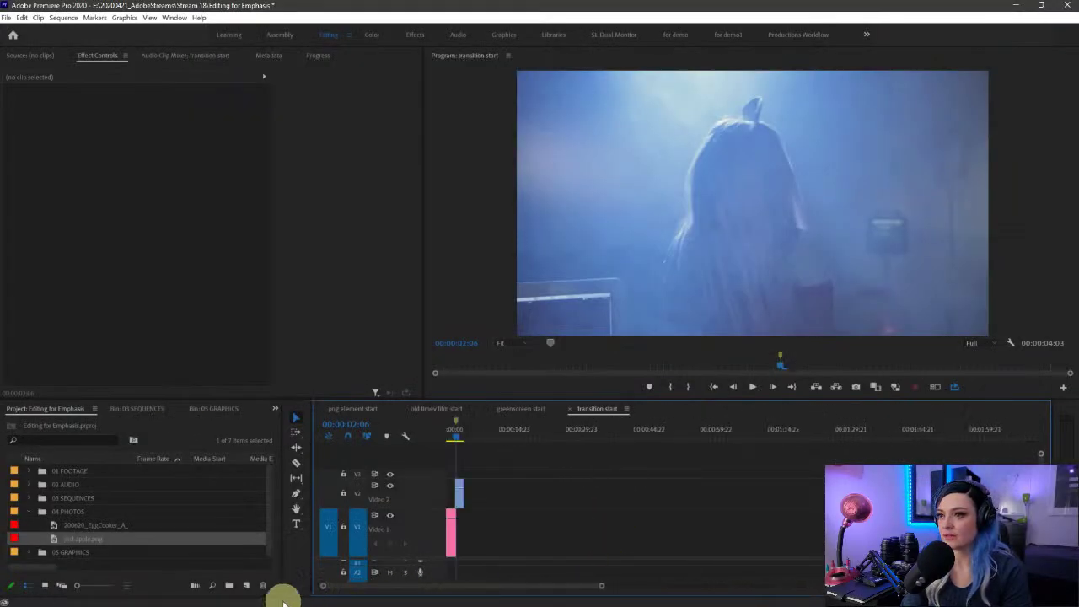
drag(602, 589, 459, 585)
click(747, 504)
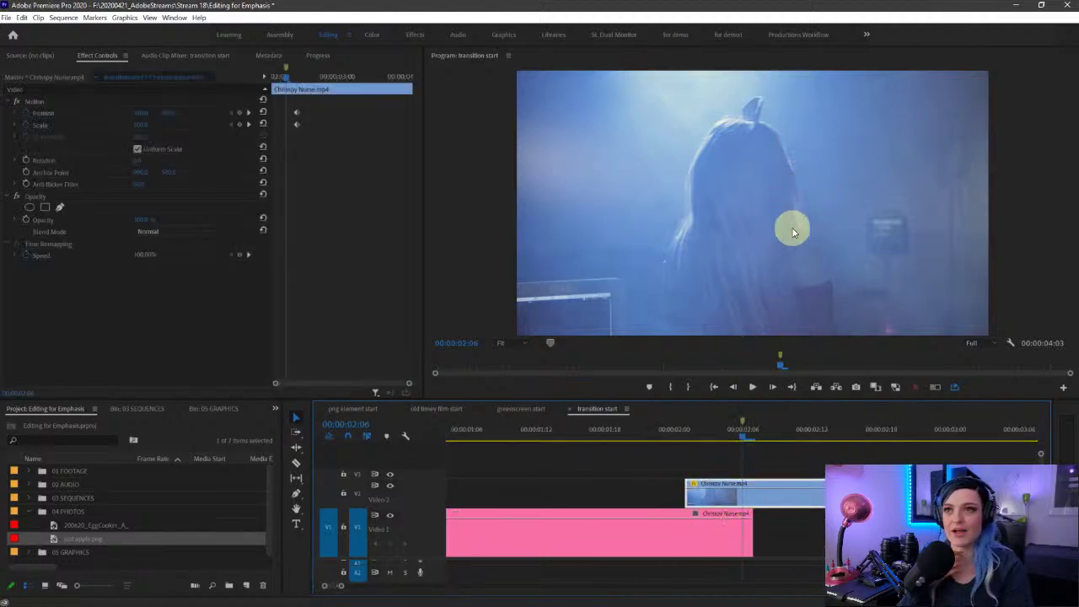
click(717, 539)
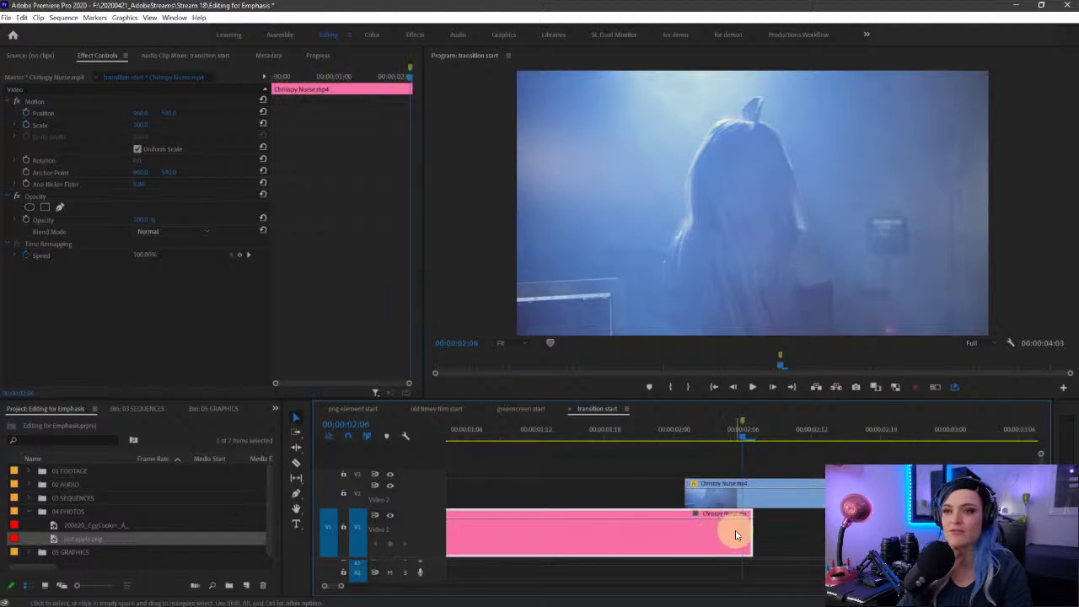
click(768, 501)
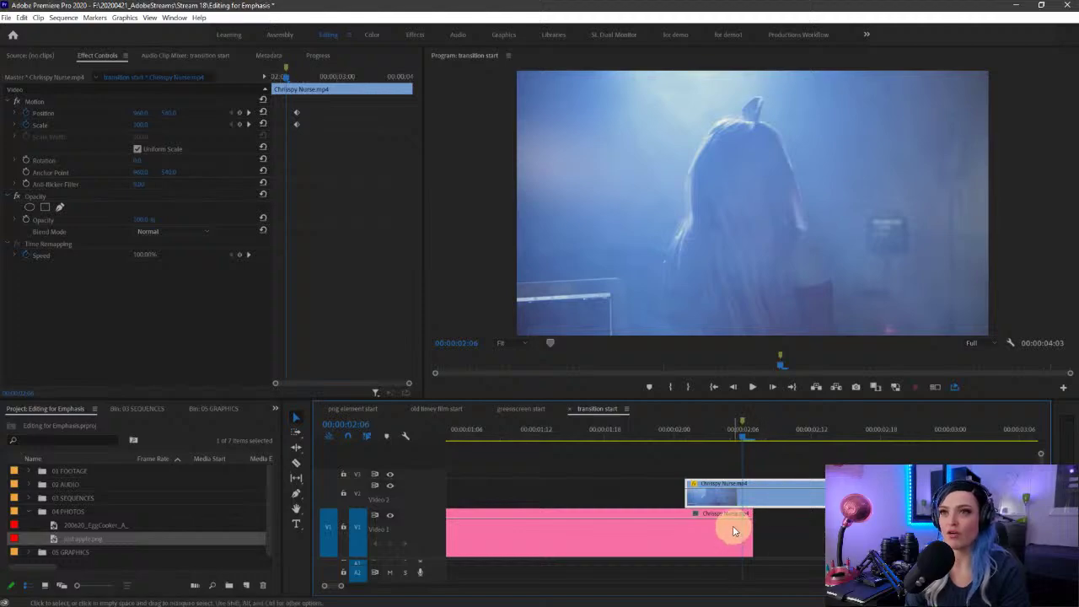
click(733, 534)
click(748, 503)
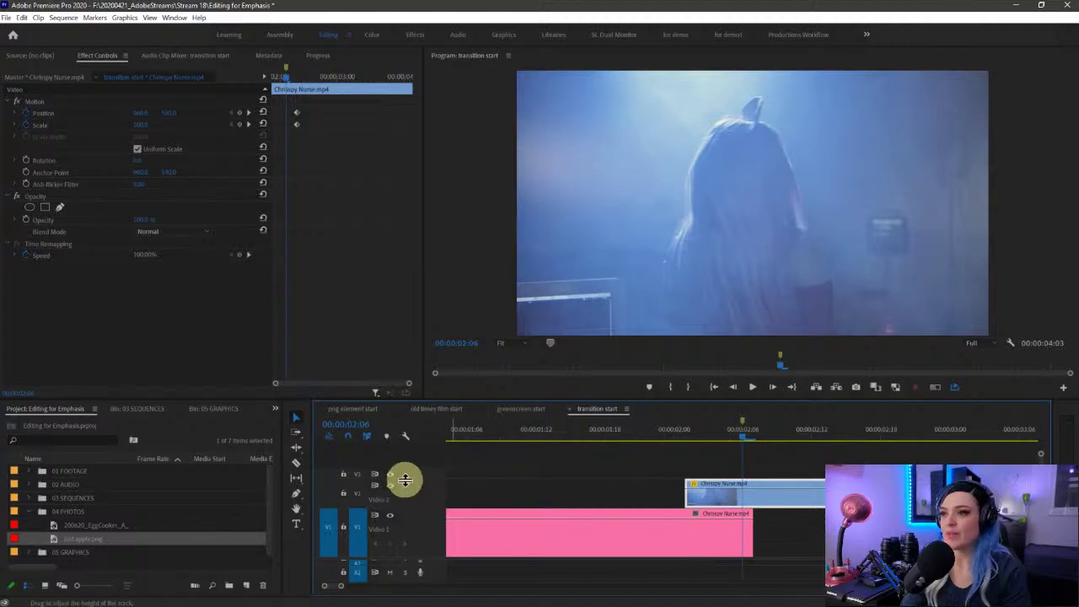
drag(405, 480, 409, 464)
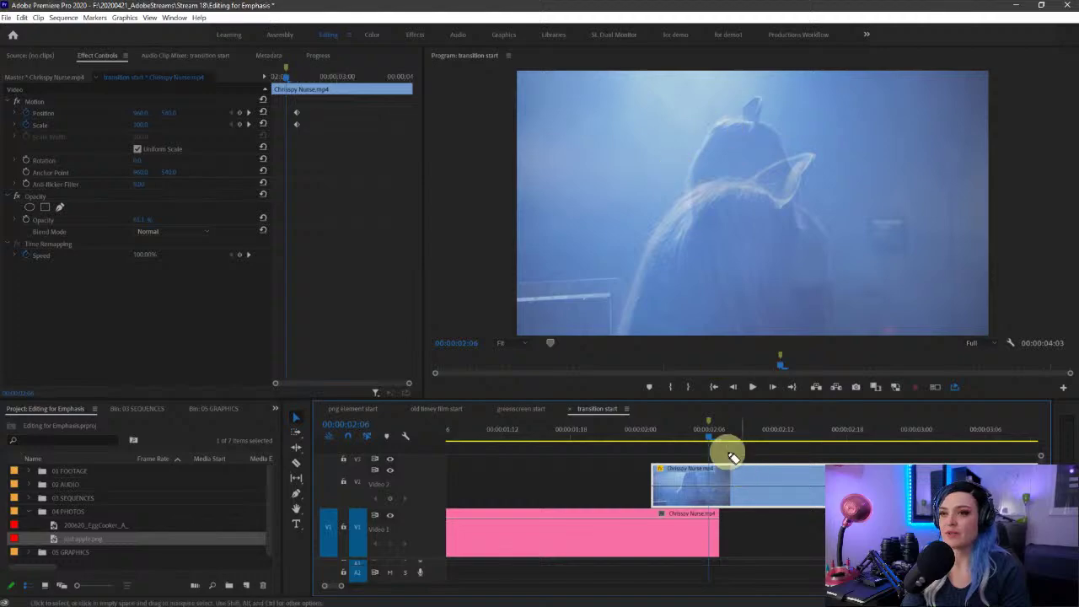
drag(732, 456, 718, 576)
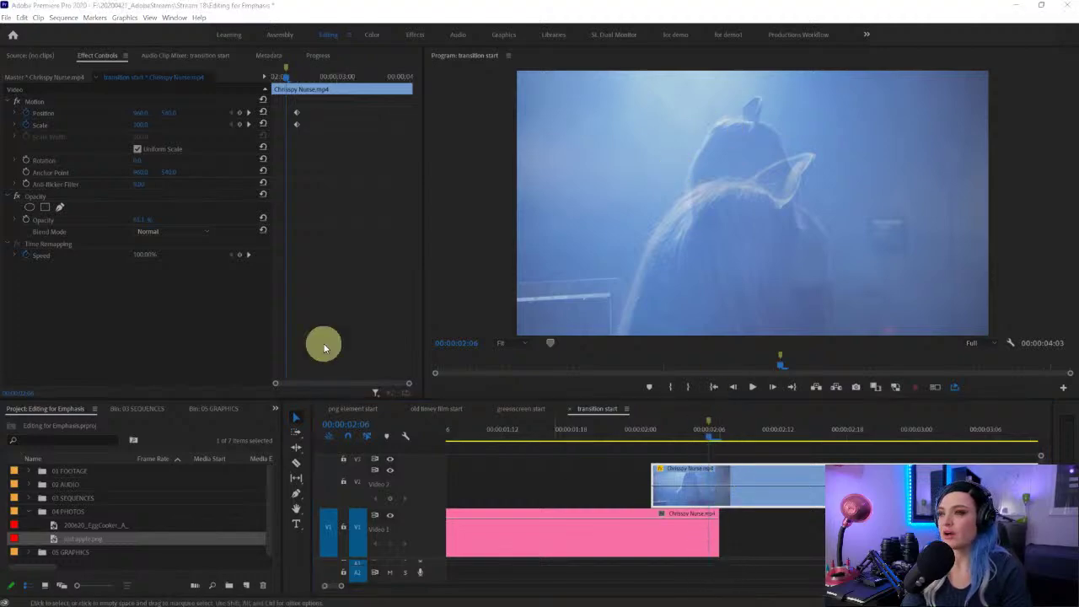
Step: Keyframe a larger Scale and a shifted Position on the V2 nurse clip at 00:00:02:06 to match the head on V1
mouse_move(143, 125)
mouse_down()
mouse_move(180, 117)
mouse_move(135, 126)
mouse_move(168, 110)
mouse_move(426, 110)
mouse_move(139, 122)
mouse_move(272, 110)
mouse_move(148, 124)
mouse_move(176, 109)
mouse_move(188, 113)
mouse_move(148, 121)
mouse_up()
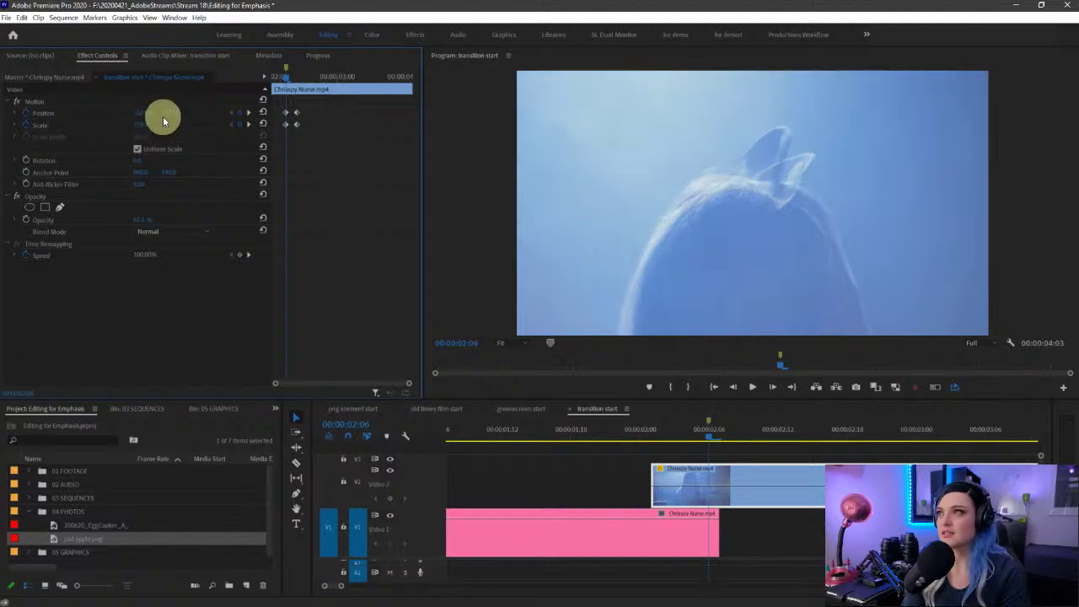
click(108, 127)
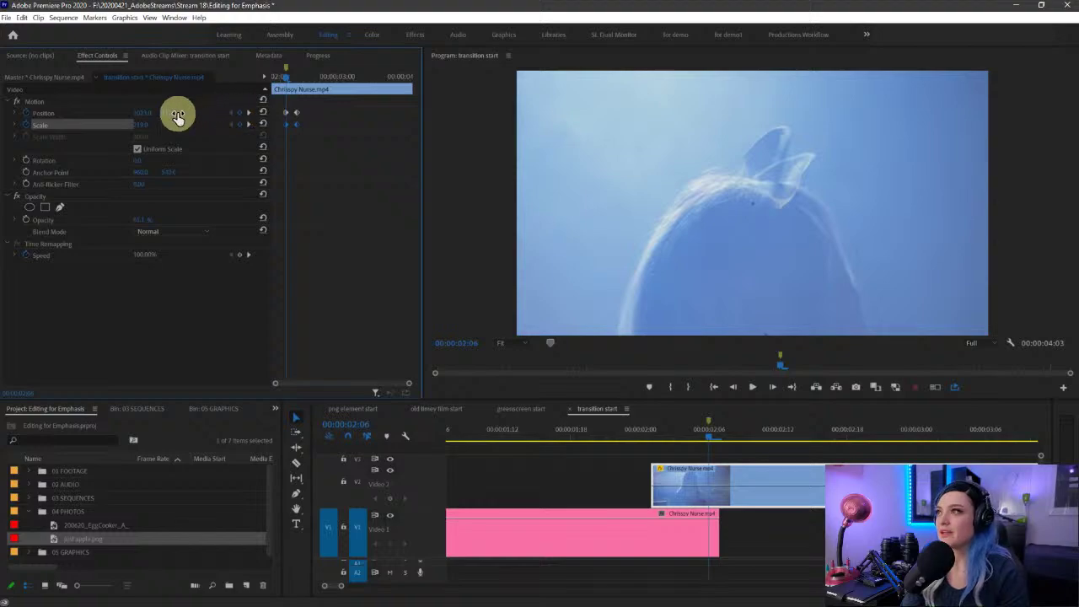
mouse_move(169, 114)
mouse_down()
mouse_move(181, 110)
mouse_move(154, 113)
mouse_move(173, 120)
mouse_up()
Step: Fine-tune the Scale and Position of the V1 nurse clip so its head outline and ear line up with the V2 clip
click(644, 530)
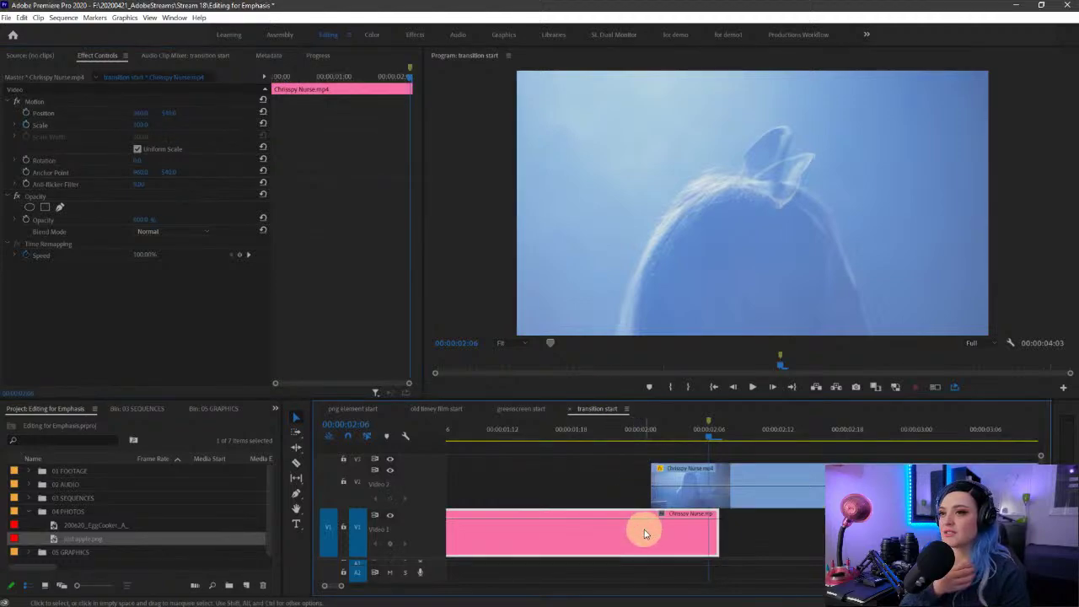
drag(143, 126, 154, 115)
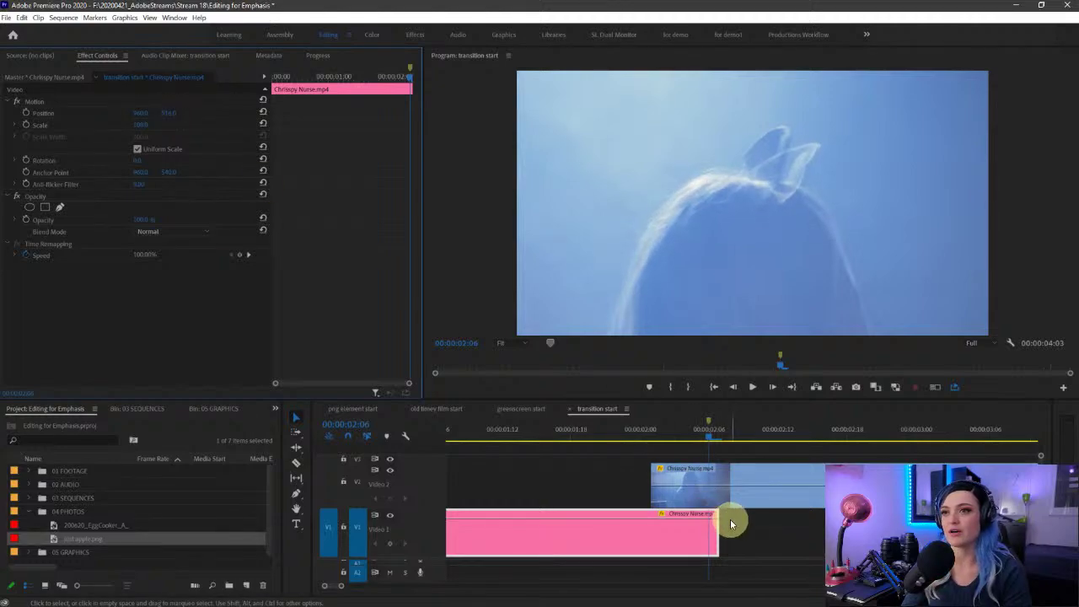
click(753, 518)
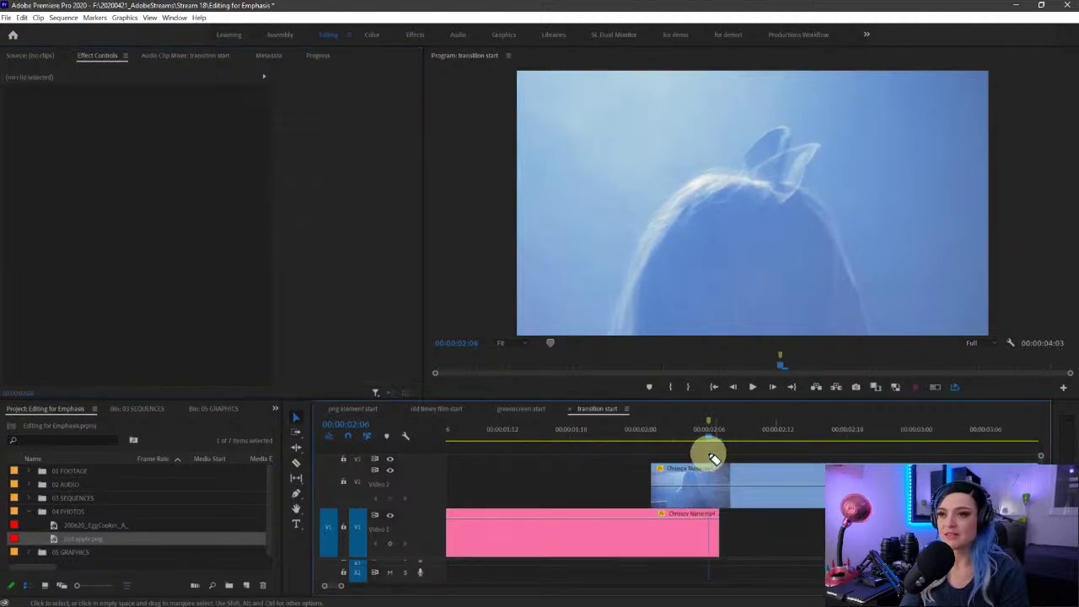
Step: Restore the V2 clip's opacity to 100% and trim both clips to meet at 00:00:02:06, with the second clip back on V1
click(742, 493)
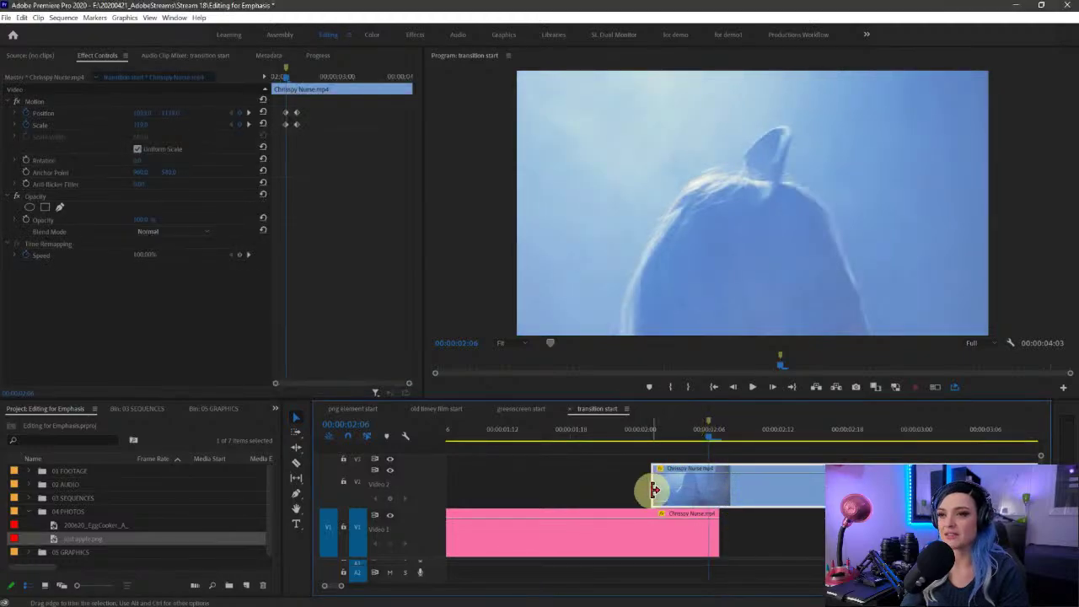
drag(649, 489, 710, 487)
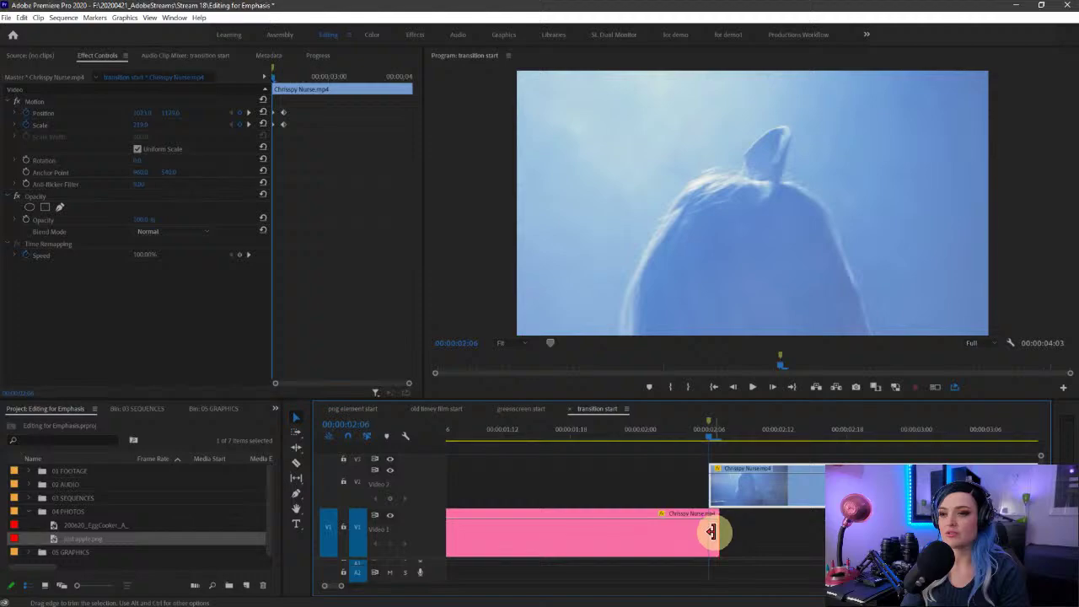
drag(710, 531, 708, 530)
drag(722, 483, 728, 531)
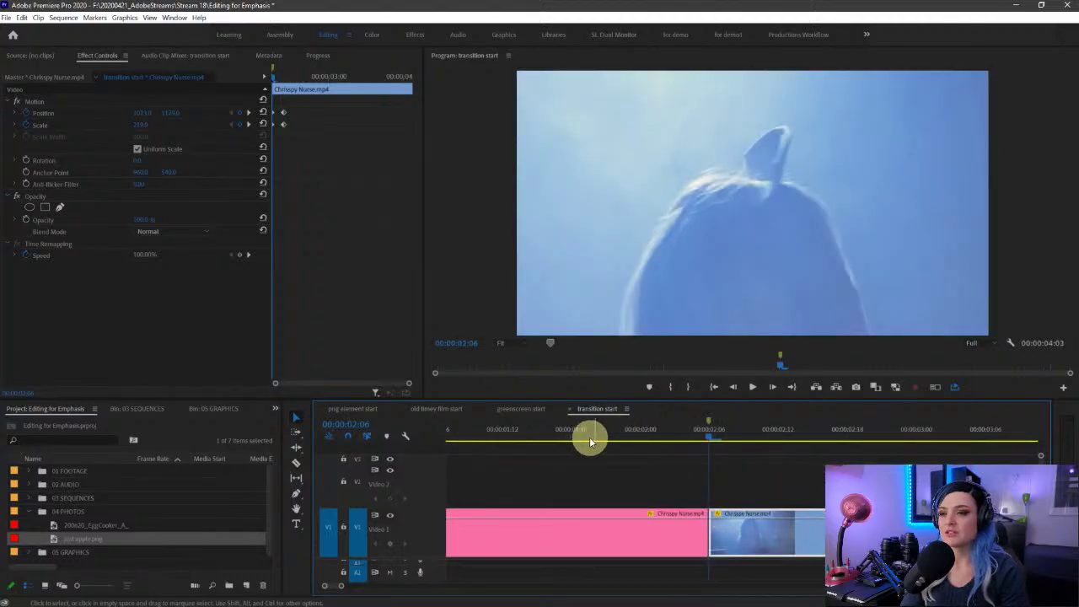
Step: Try a Cross Dissolve video transition at the cut between the two nurse clips, and undo it
key(super)
key(Escape)
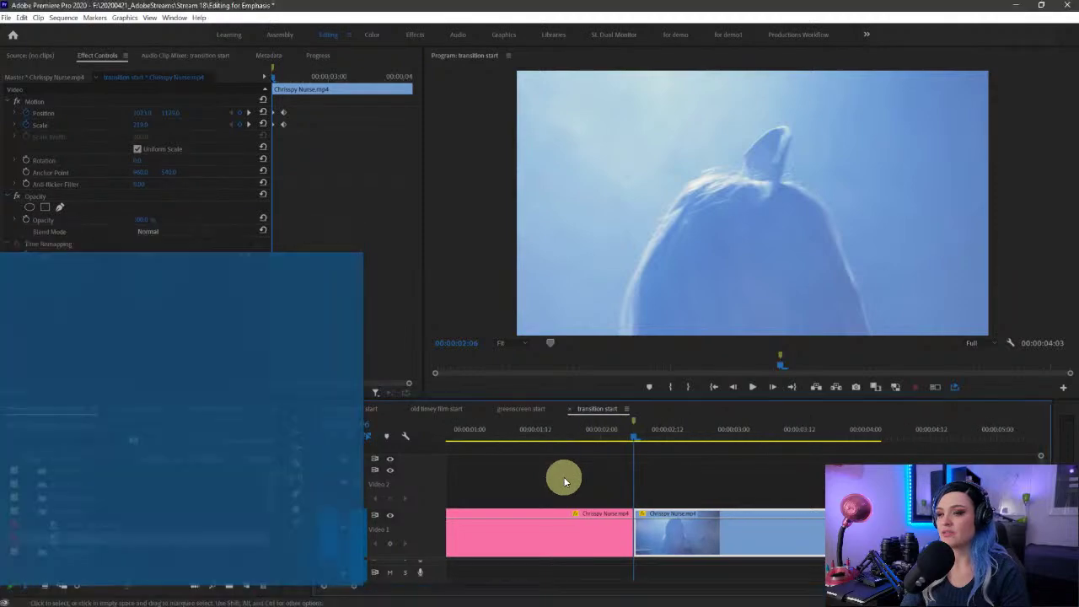
click(564, 482)
key(minus)
key(minus)
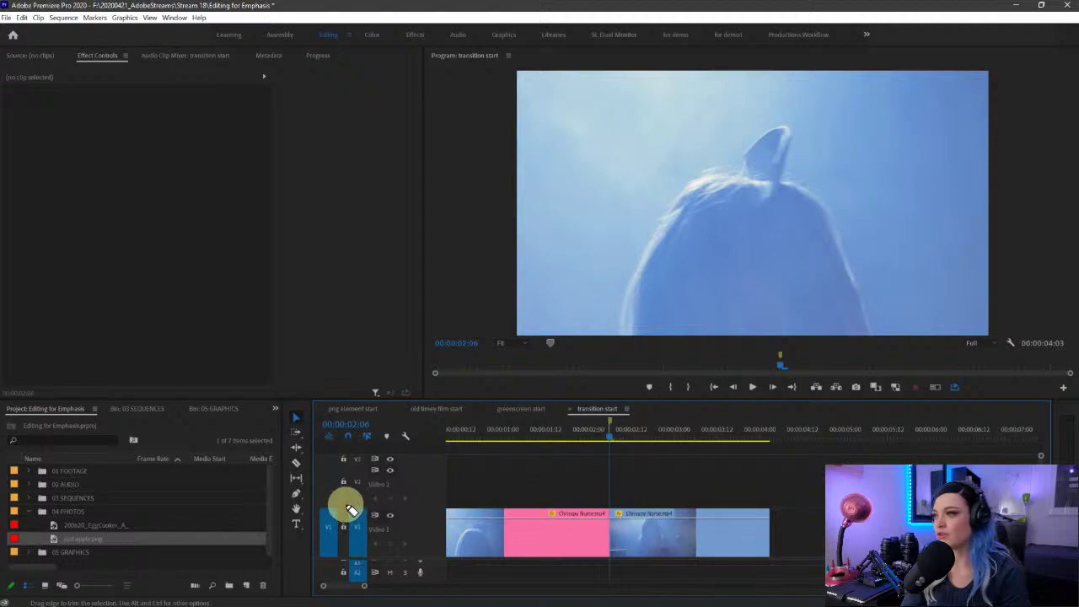
click(275, 408)
click(318, 484)
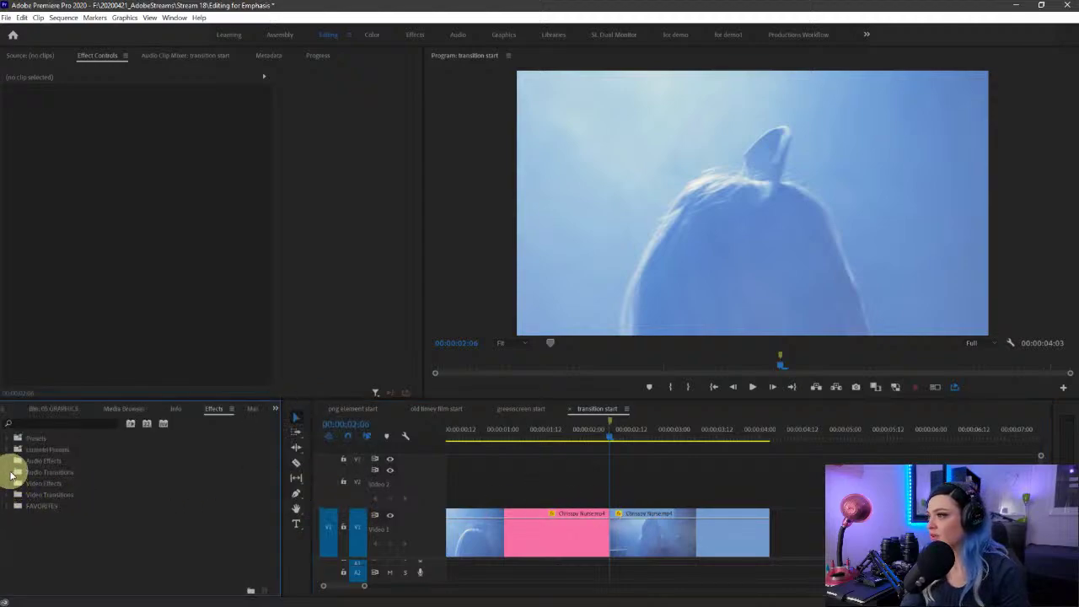
click(17, 516)
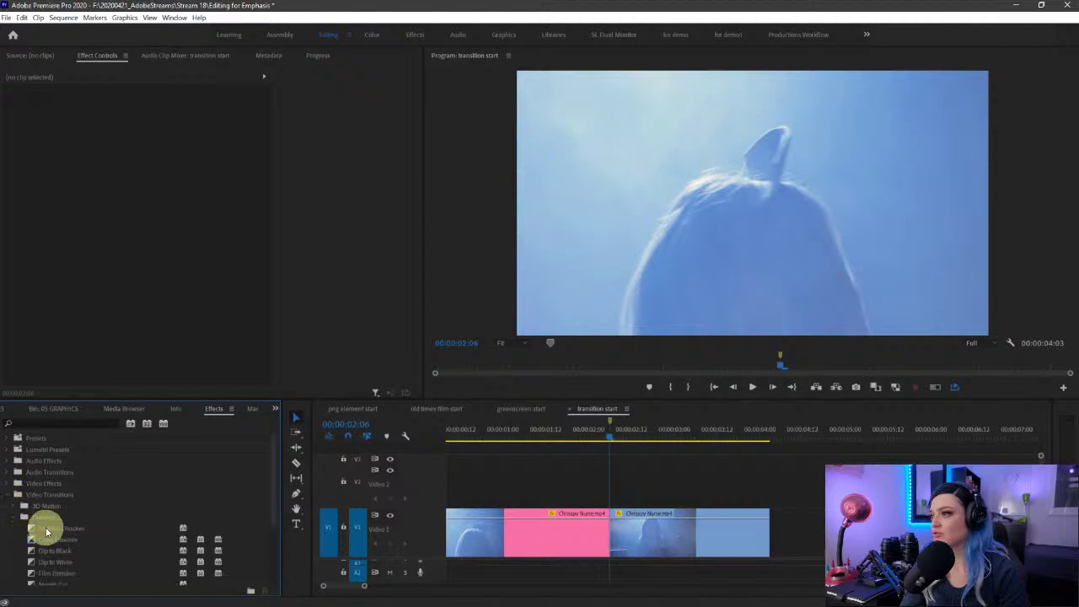
drag(52, 539, 615, 535)
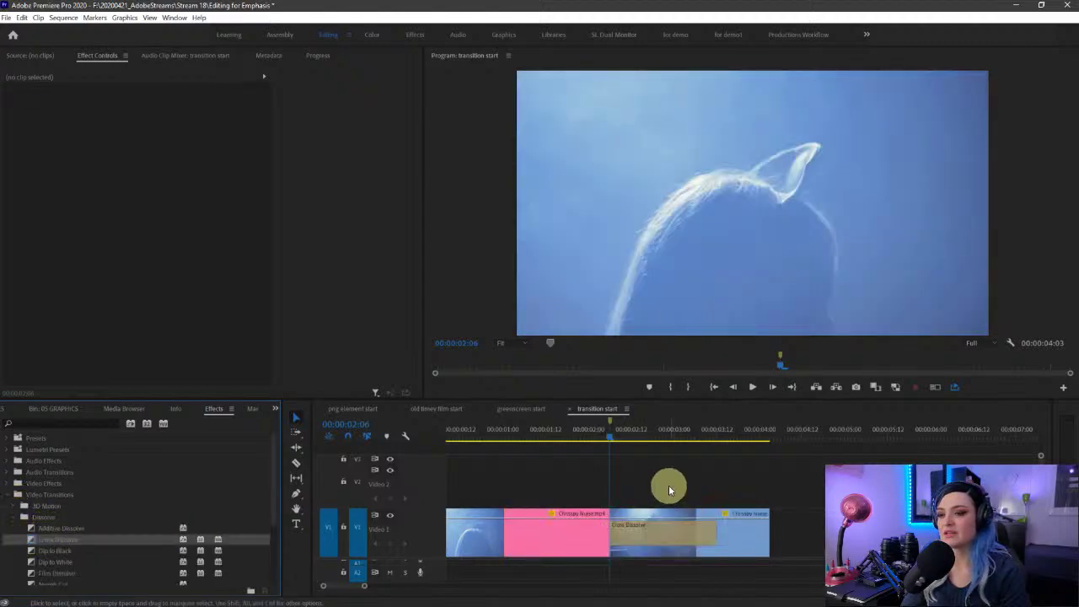
key(ctrl+z)
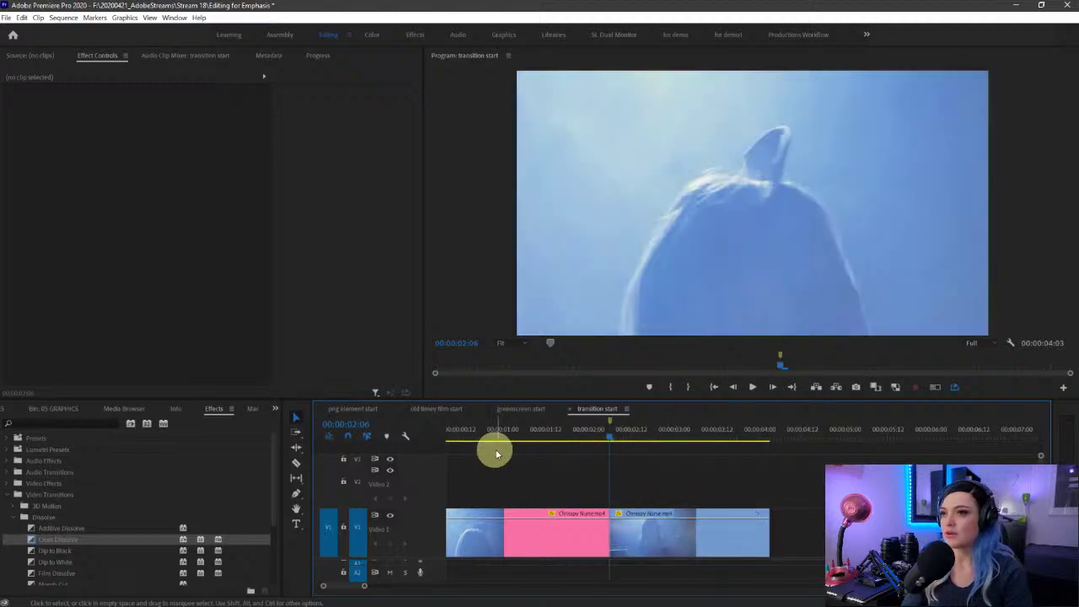
Step: Play the transition start sequence from 00:00:00:12 to review the matched cut between the nurse clips
click(459, 433)
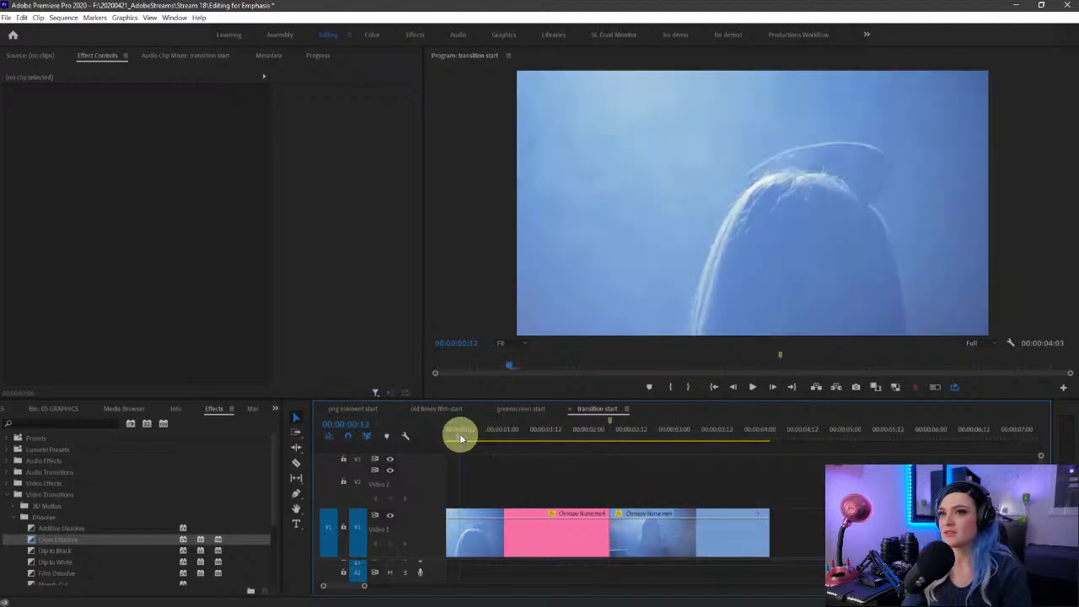
key(space)
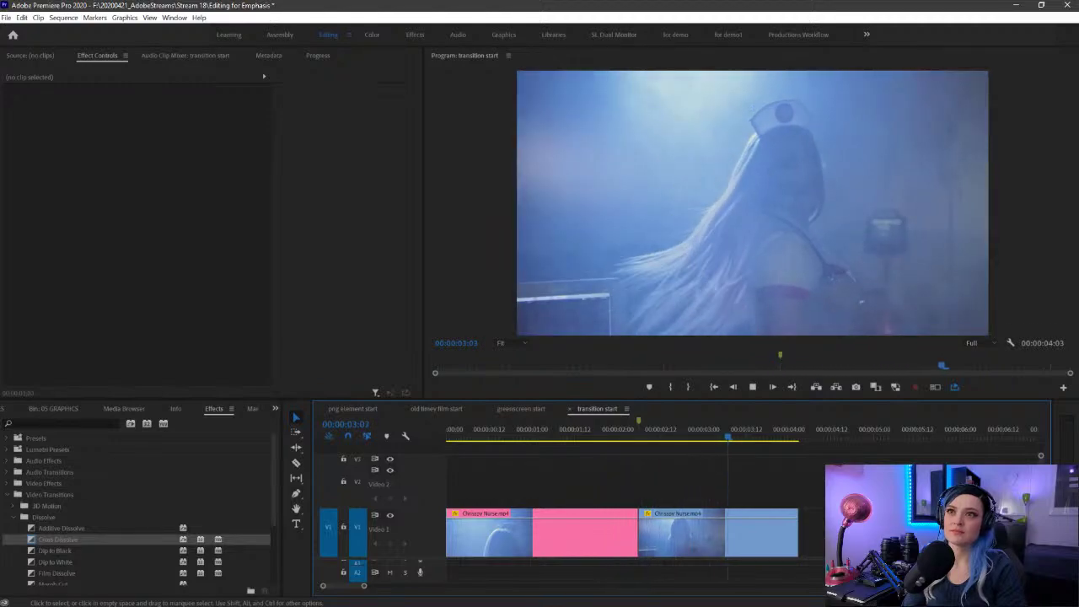
key(Home)
click(657, 482)
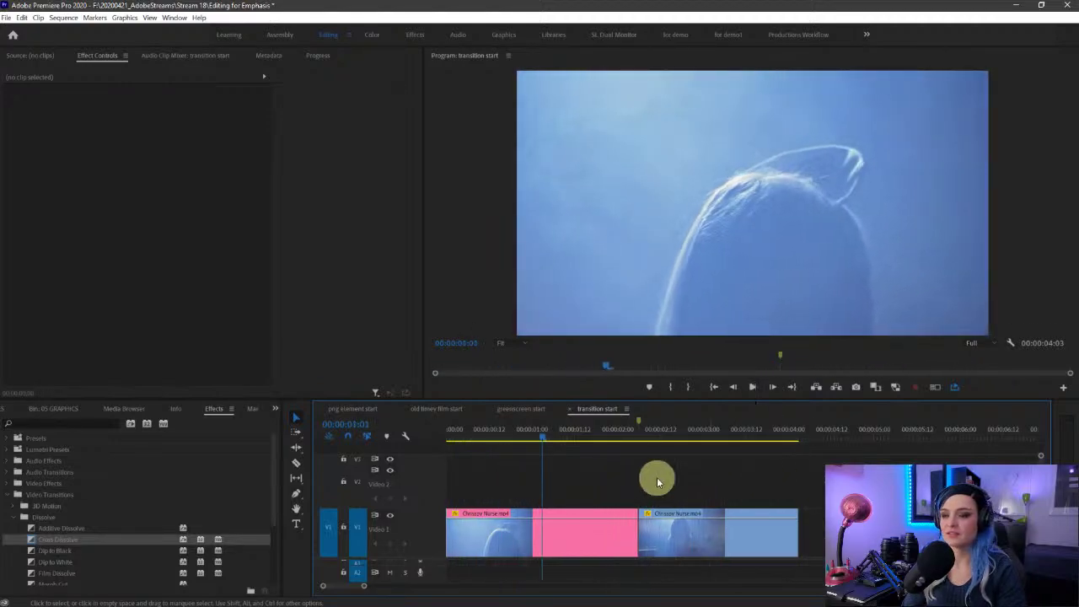
Step: Loop playback from an In point at 00:00:01:03 to an Out point at the second clip's end, and clear both points
key(i)
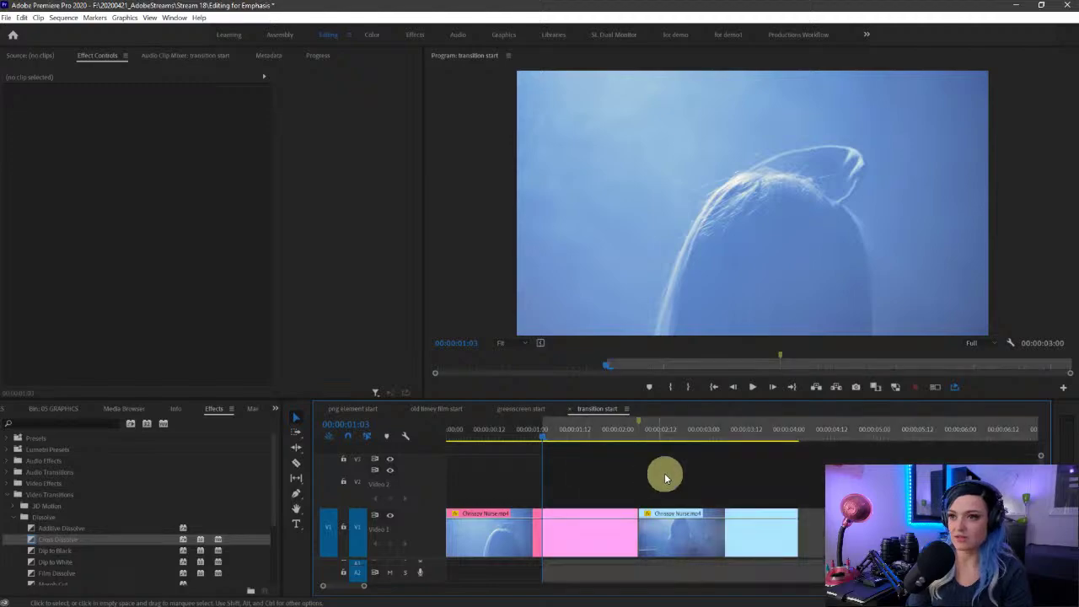
click(811, 433)
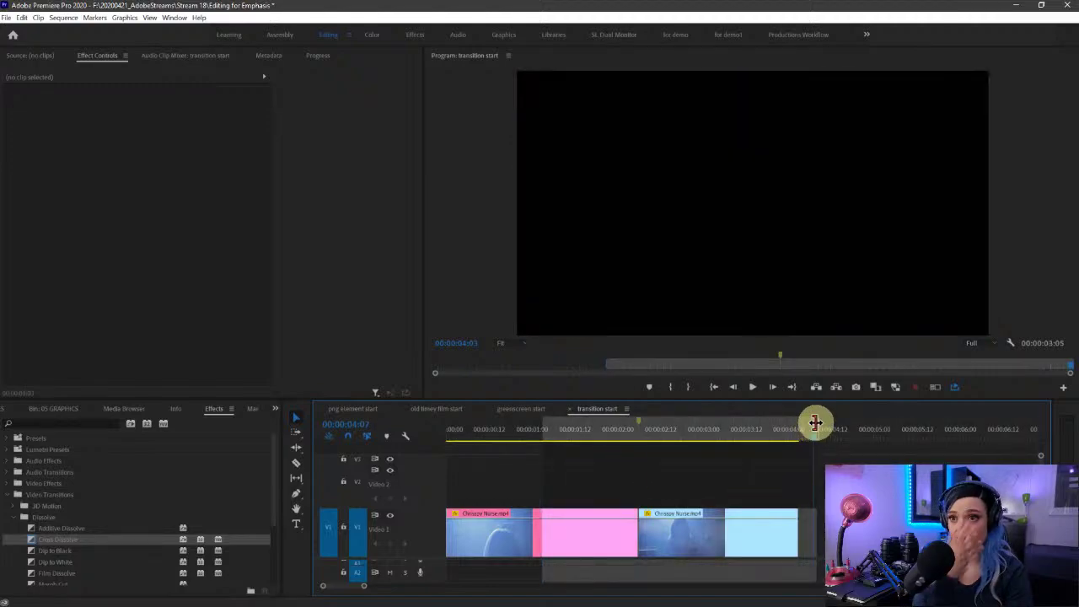
click(792, 388)
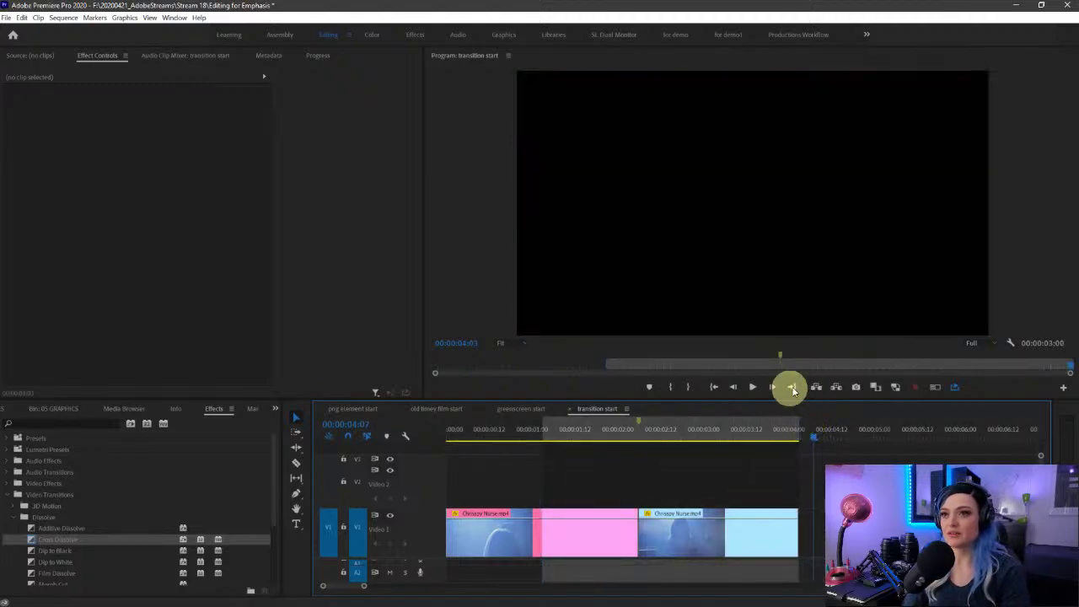
click(745, 387)
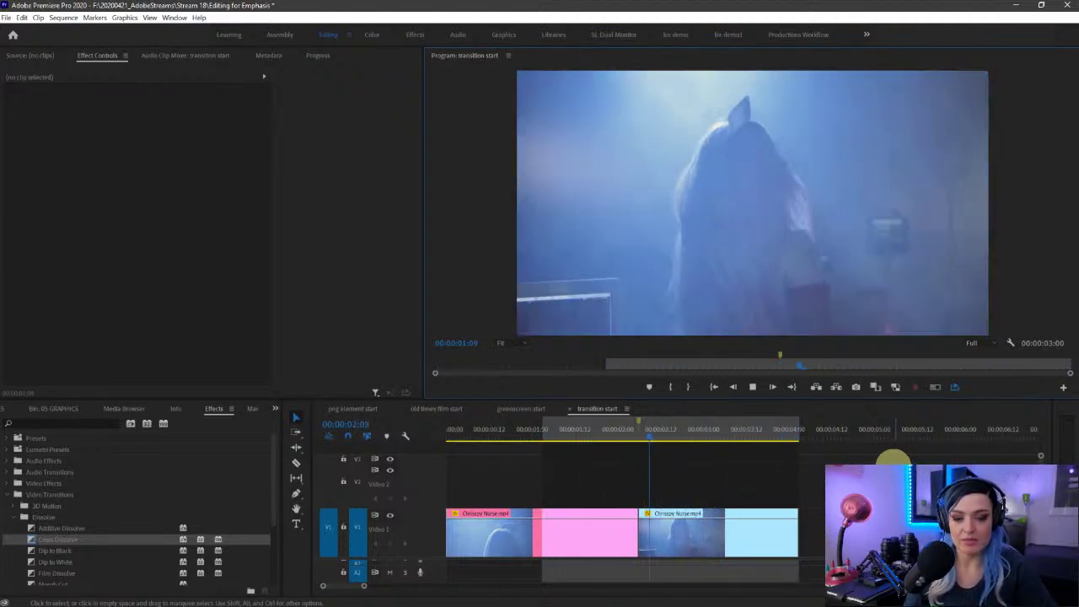
key(space)
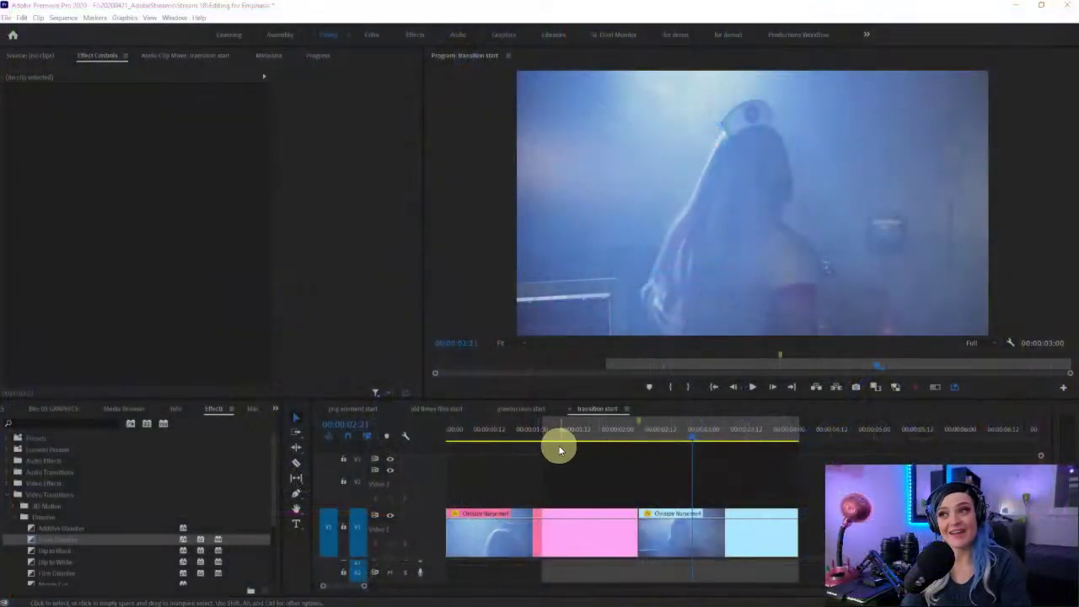
right_click(620, 432)
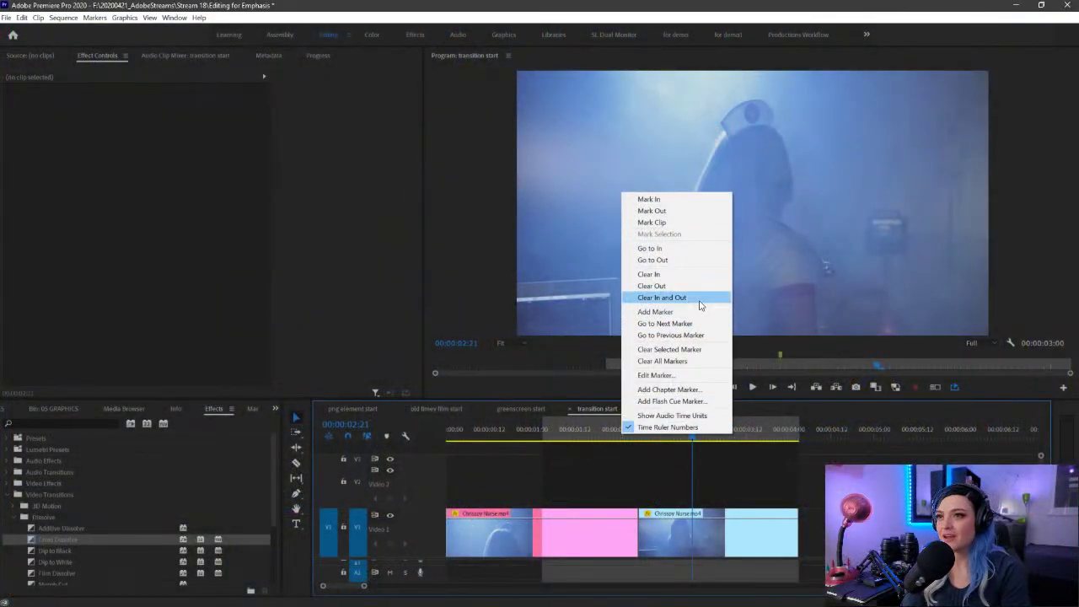
click(649, 297)
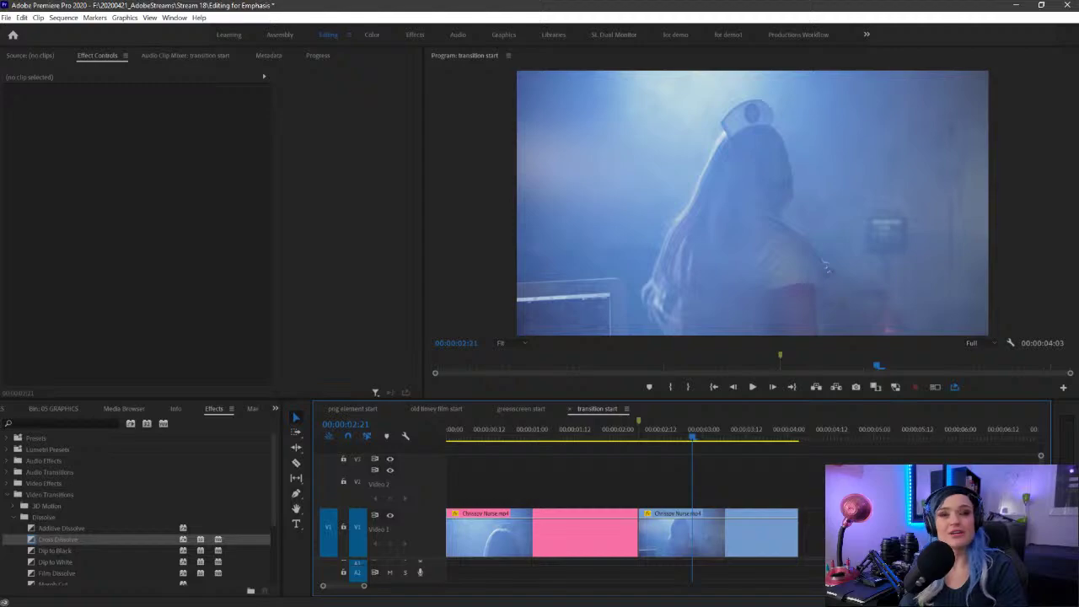
Step: Enlarge the V1 track in the greenscreen start sequence, and open the finished greenscreen sequence from the 03 SEQUENCES bin
click(521, 409)
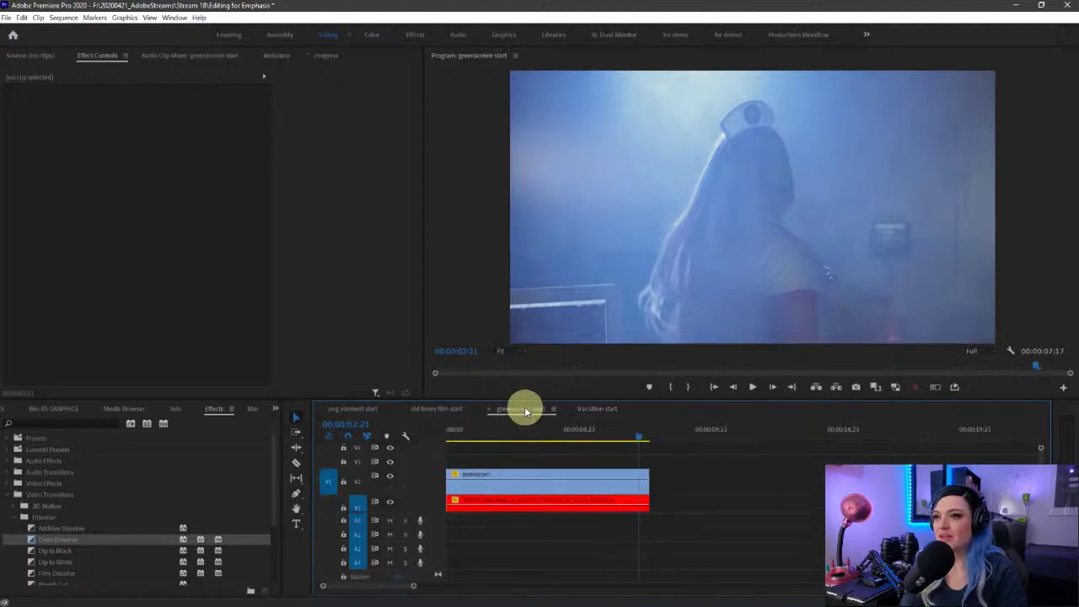
mouse_move(439, 512)
mouse_down()
mouse_move(438, 551)
mouse_move(436, 509)
mouse_up()
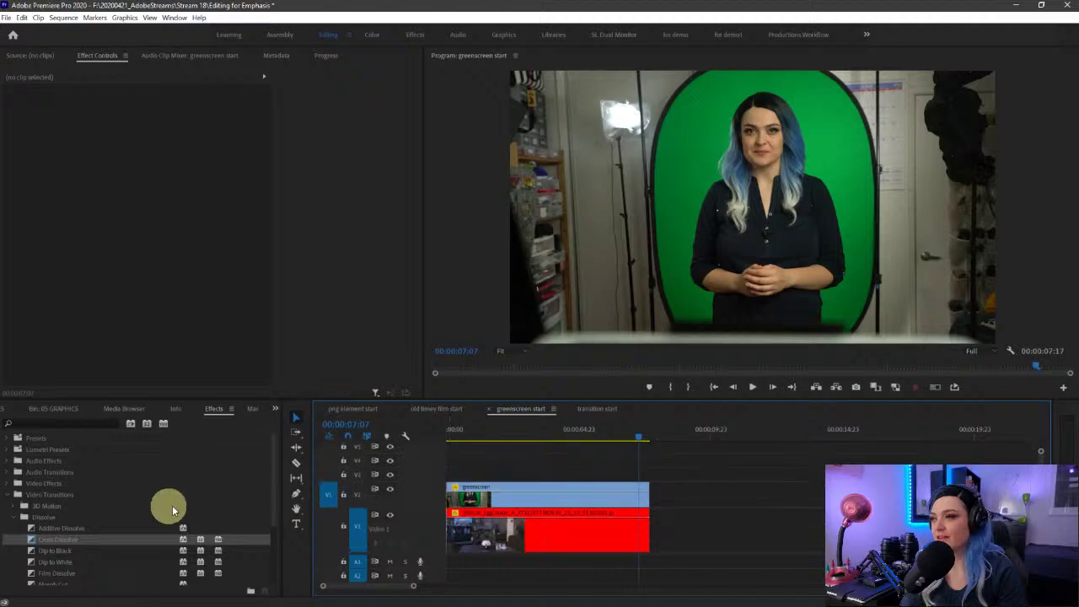
click(54, 410)
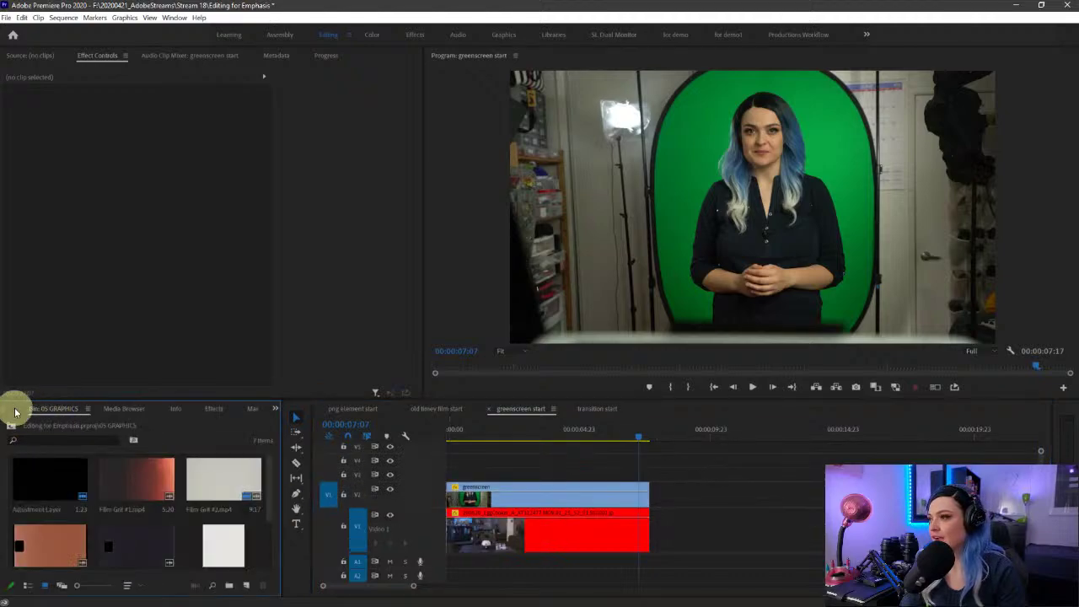
click(14, 411)
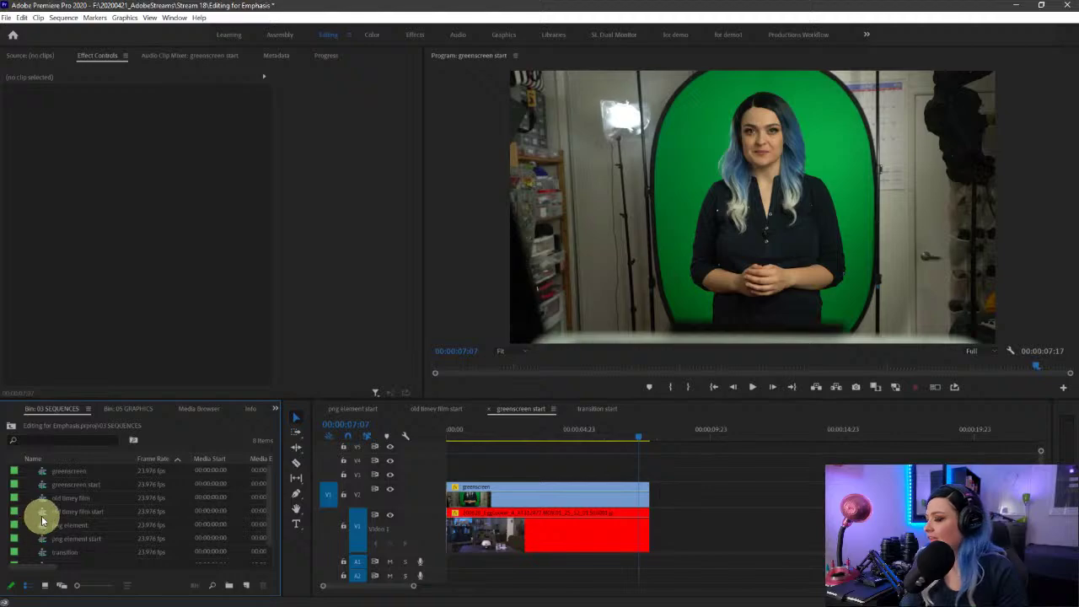
double_click(43, 472)
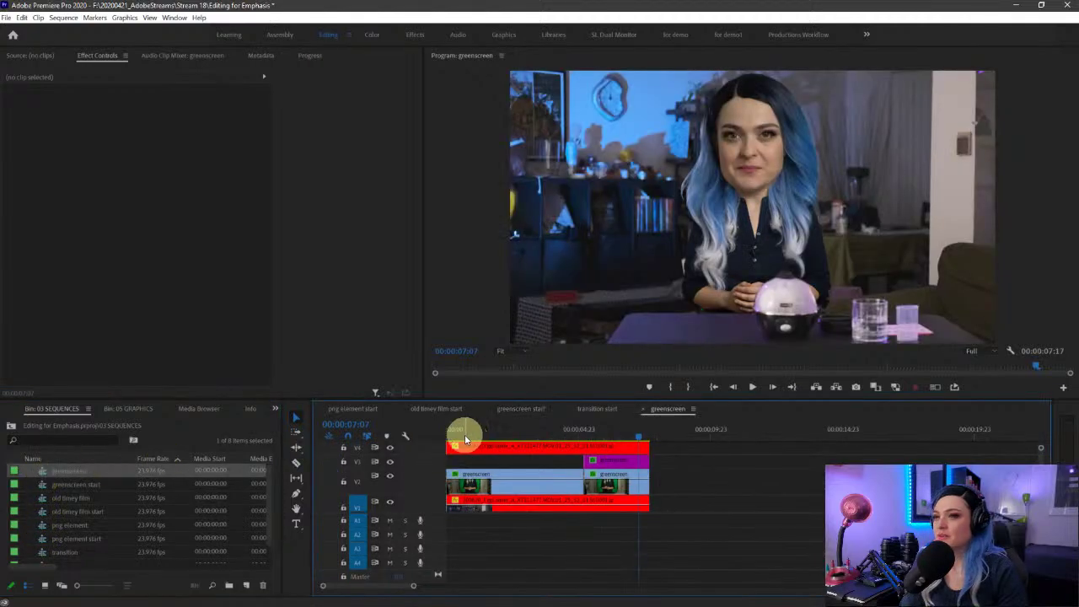
Step: Play the greenscreen sequence from the beginning and replay its second part to examine the finished composite
drag(464, 434, 411, 439)
key(space)
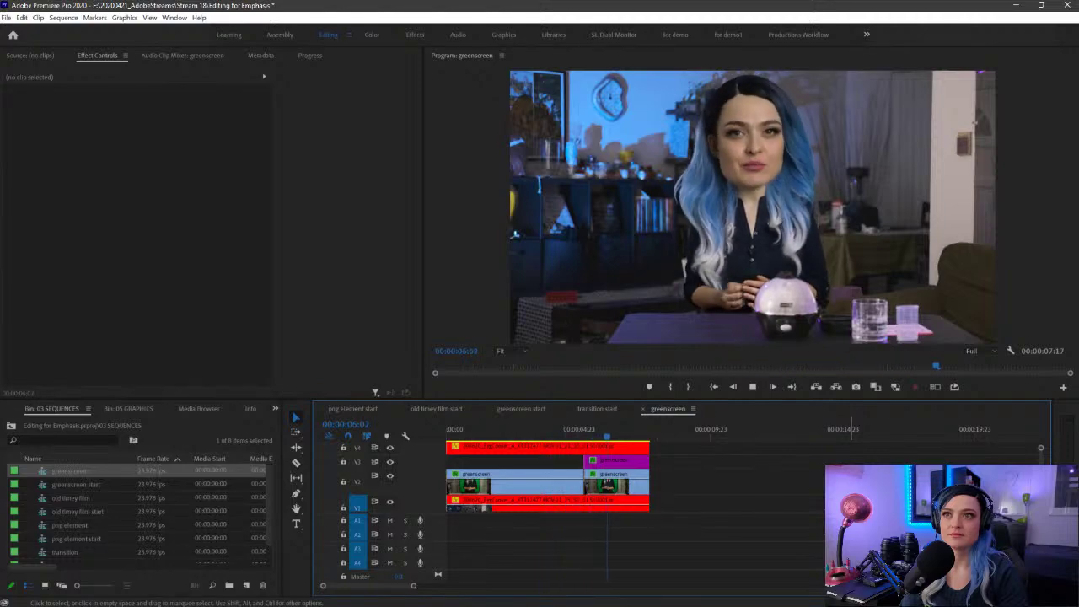
click(626, 454)
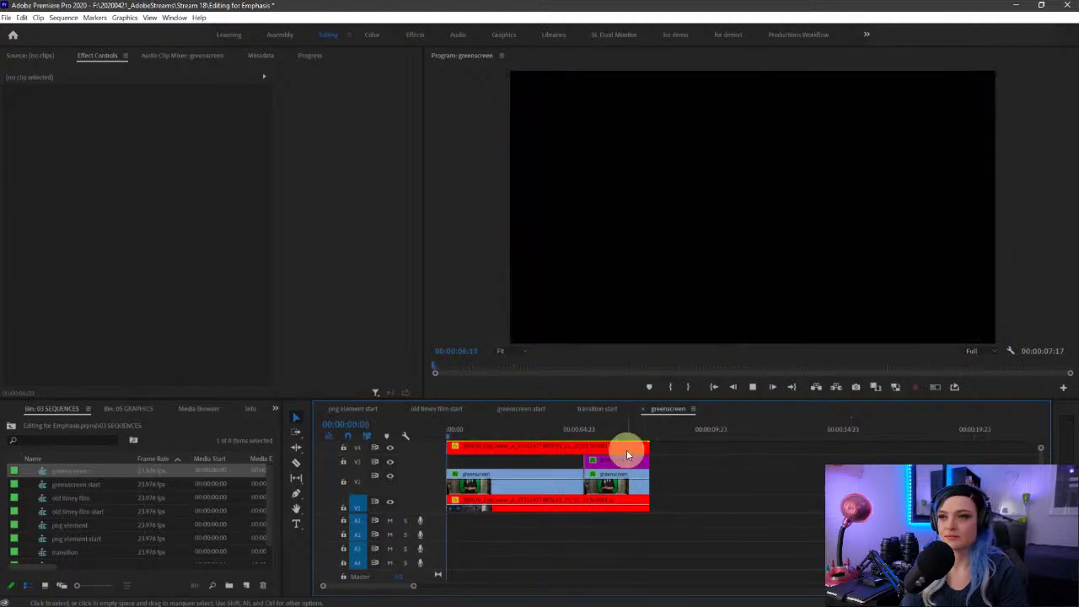
click(562, 434)
key(space)
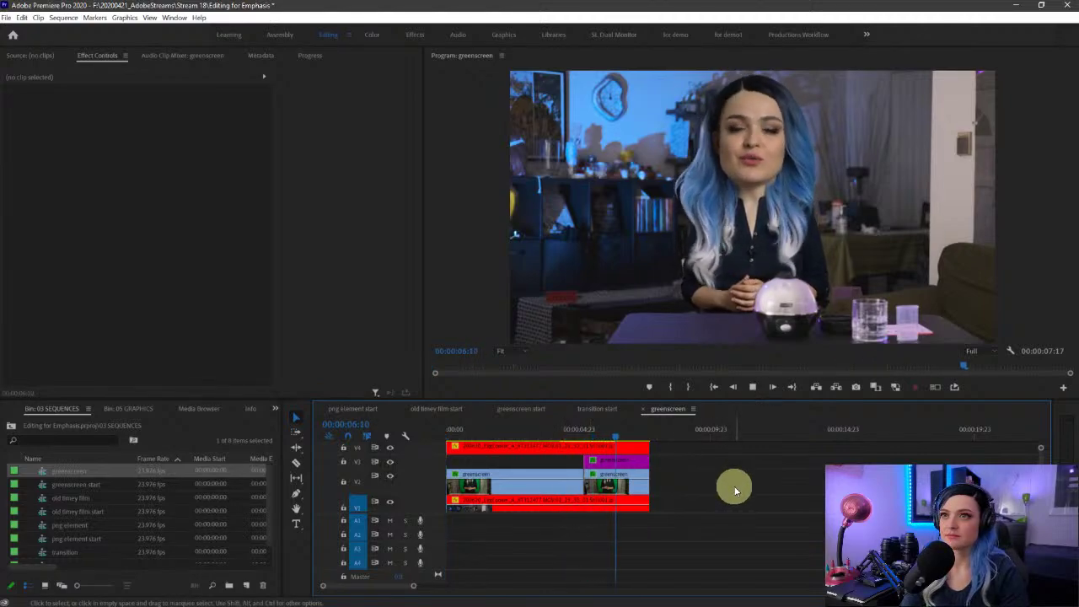
key(space)
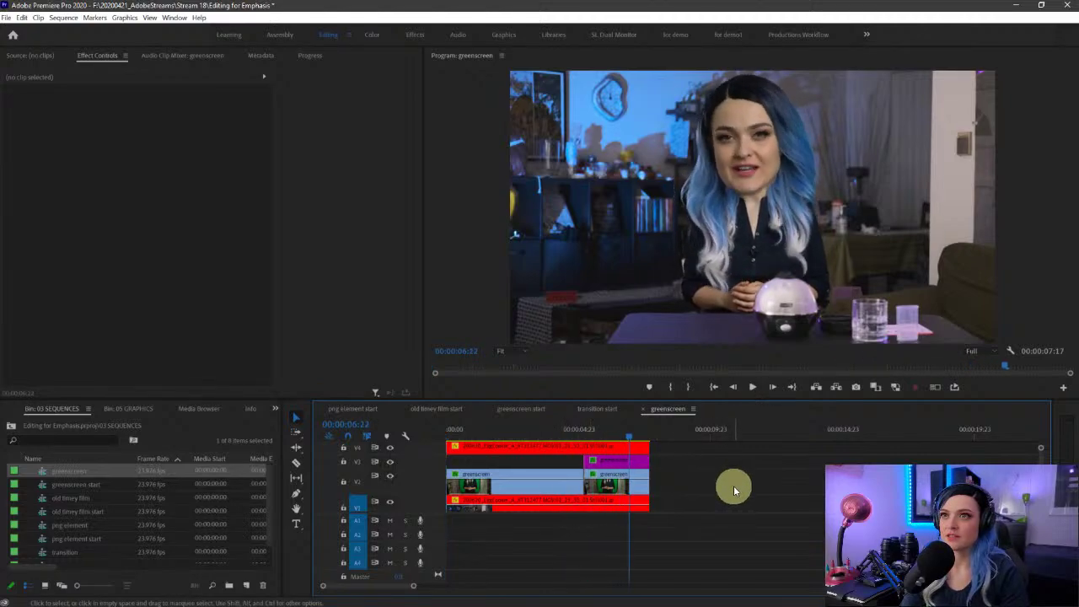
Step: In the greenscreen start sequence, enlarge the V2 track and disable its greenscreen clip to reveal the room footage on V1
click(528, 409)
drag(428, 485, 428, 470)
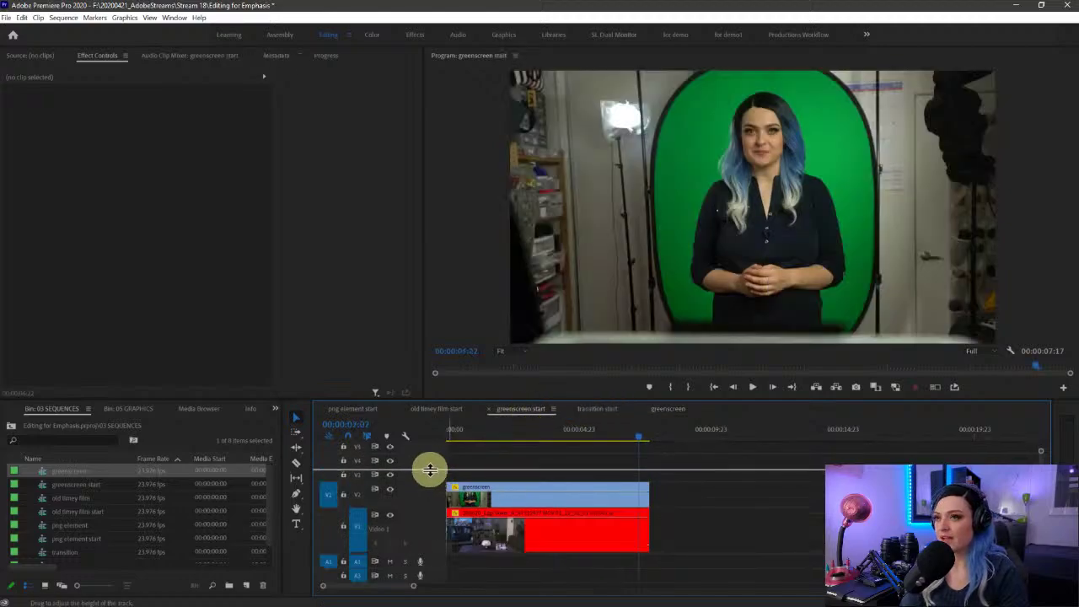
drag(906, 97, 910, 90)
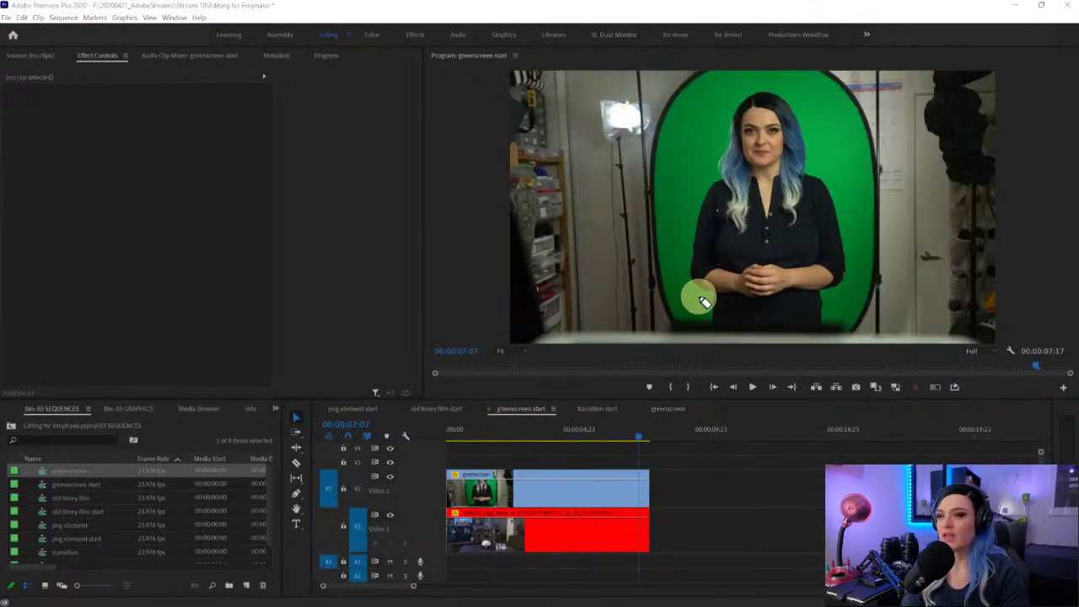
click(509, 505)
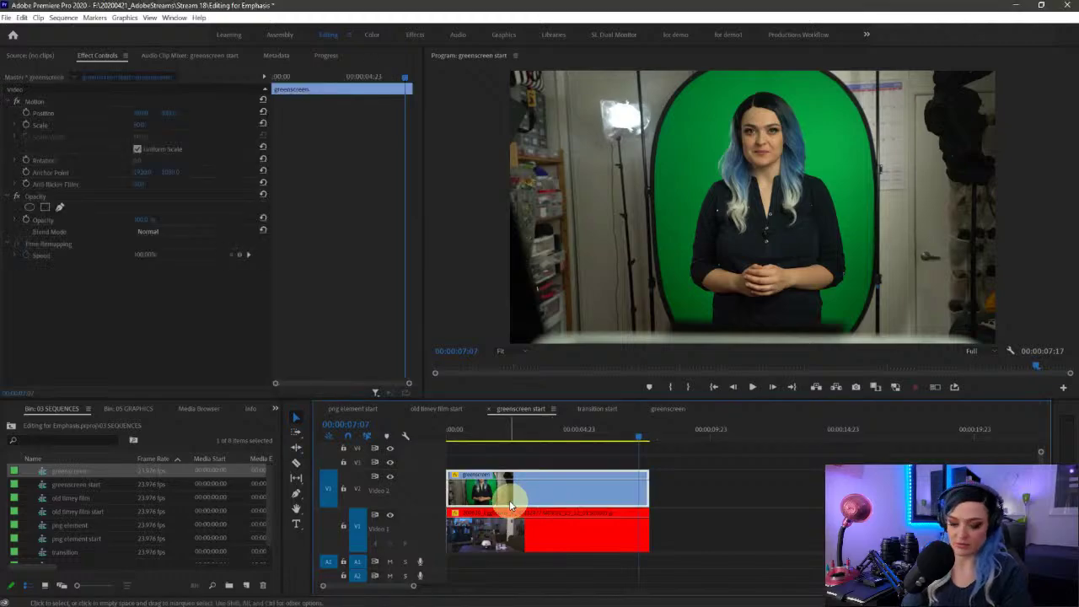
key(shift+e)
mouse_move(950, 275)
mouse_down()
mouse_move(680, 351)
mouse_move(984, 148)
mouse_up()
drag(1030, 229, 767, 148)
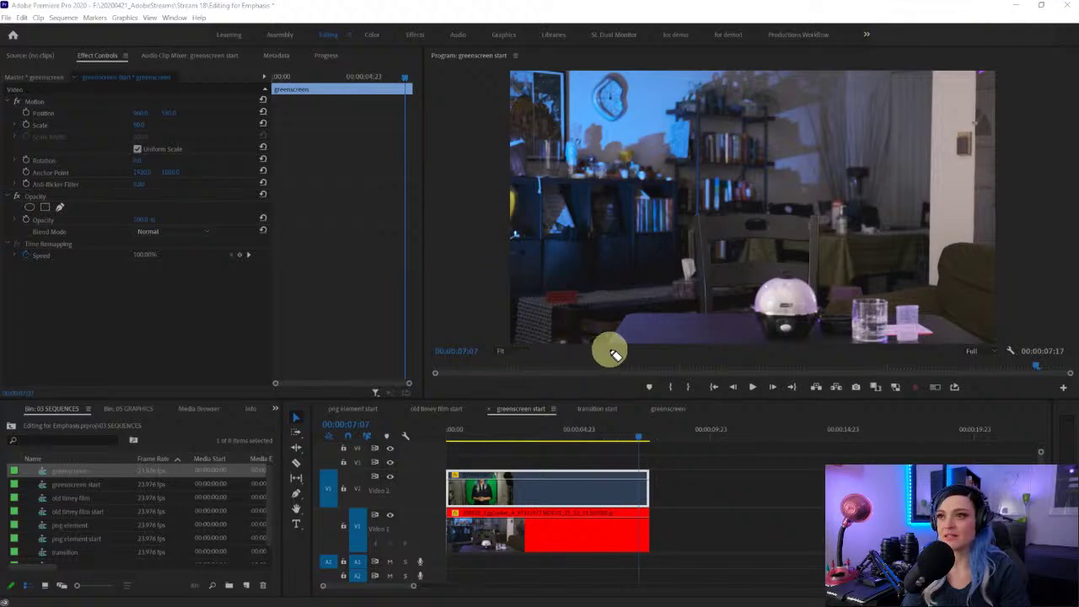
mouse_move(607, 349)
mouse_down()
mouse_move(630, 310)
mouse_move(750, 306)
mouse_move(786, 276)
mouse_move(817, 282)
mouse_move(828, 302)
mouse_move(940, 299)
mouse_move(1000, 354)
mouse_up()
mouse_move(597, 349)
mouse_down()
mouse_move(628, 300)
mouse_move(737, 308)
mouse_move(767, 270)
mouse_move(814, 276)
mouse_move(844, 298)
mouse_move(922, 304)
mouse_move(999, 349)
mouse_up()
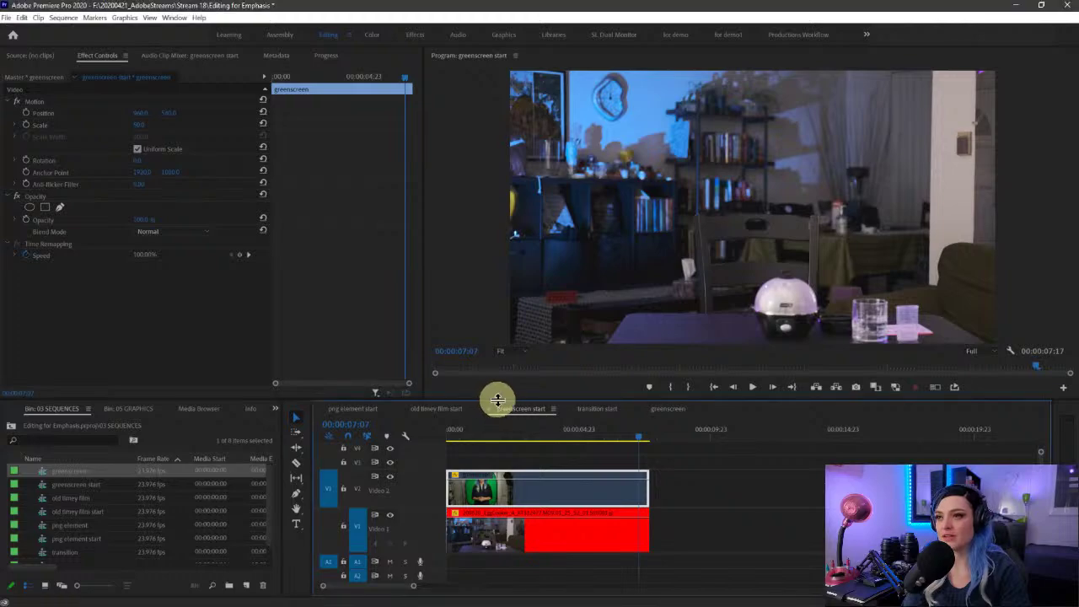
Step: Make the timeline area taller and reduce the height of the V2 track
drag(497, 399, 497, 348)
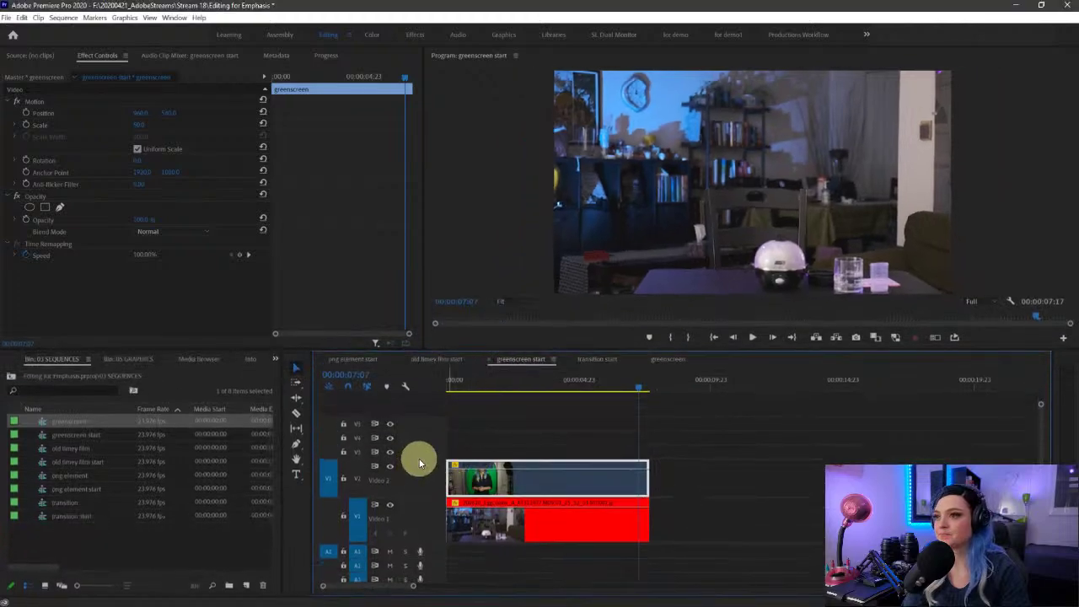
drag(420, 459, 418, 473)
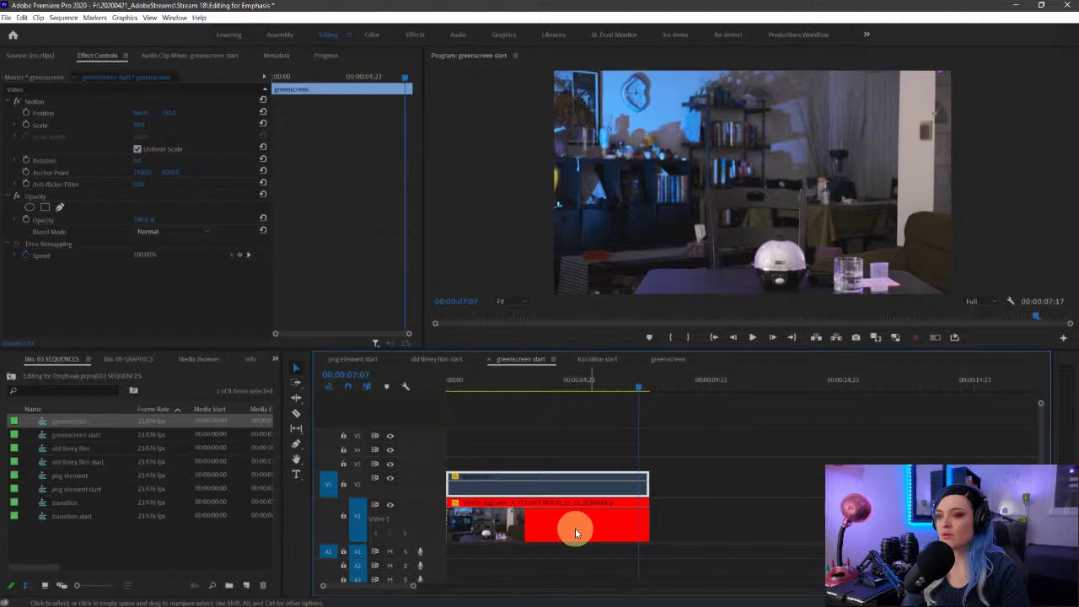
click(492, 517)
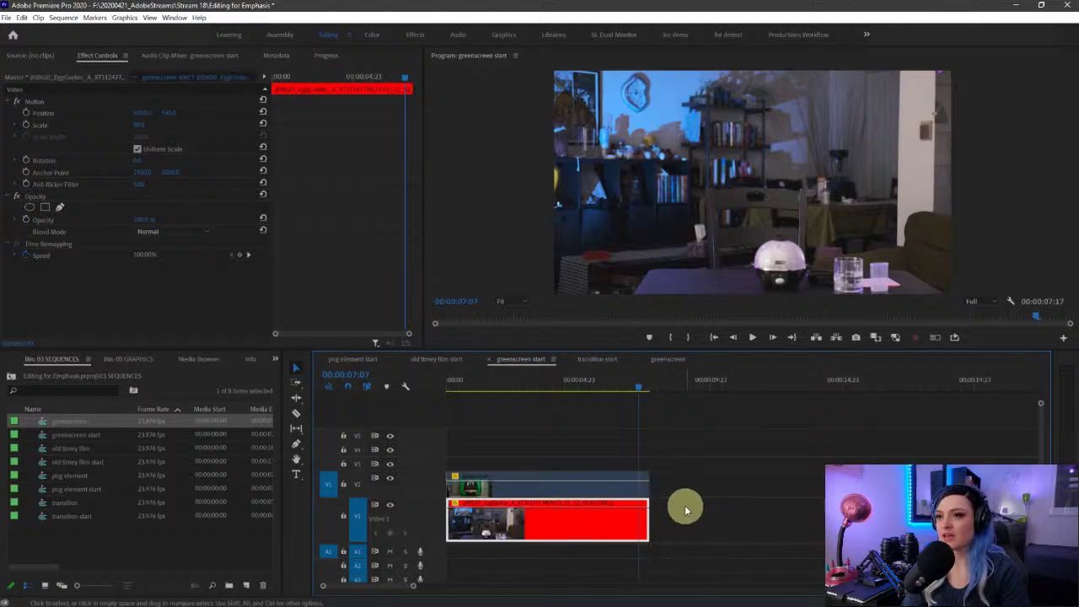
mouse_move(691, 514)
mouse_down()
mouse_move(611, 490)
mouse_move(638, 494)
mouse_up()
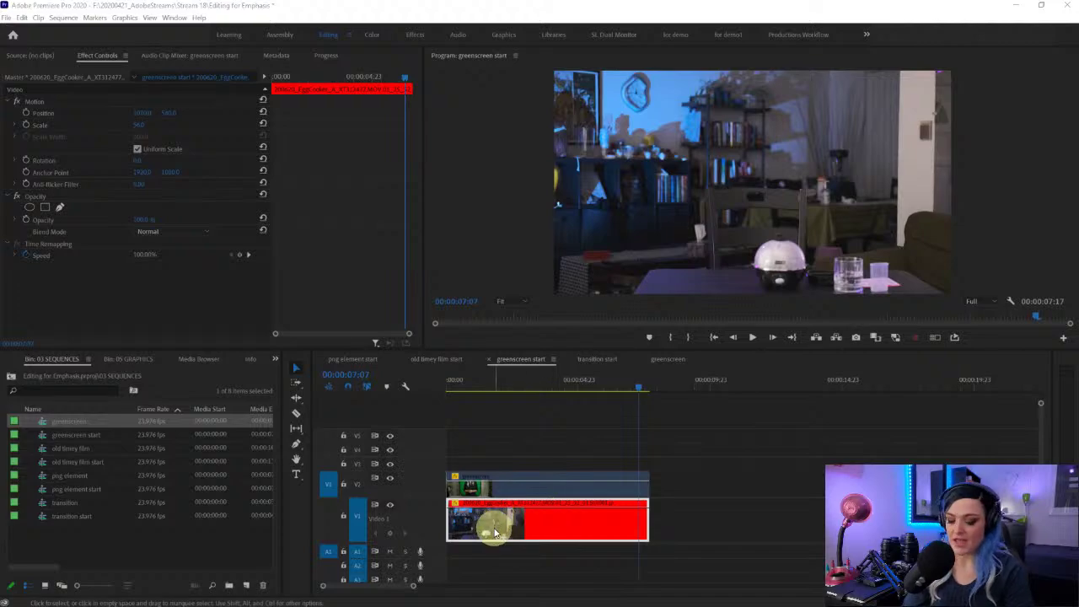
drag(495, 534, 494, 458)
key(space)
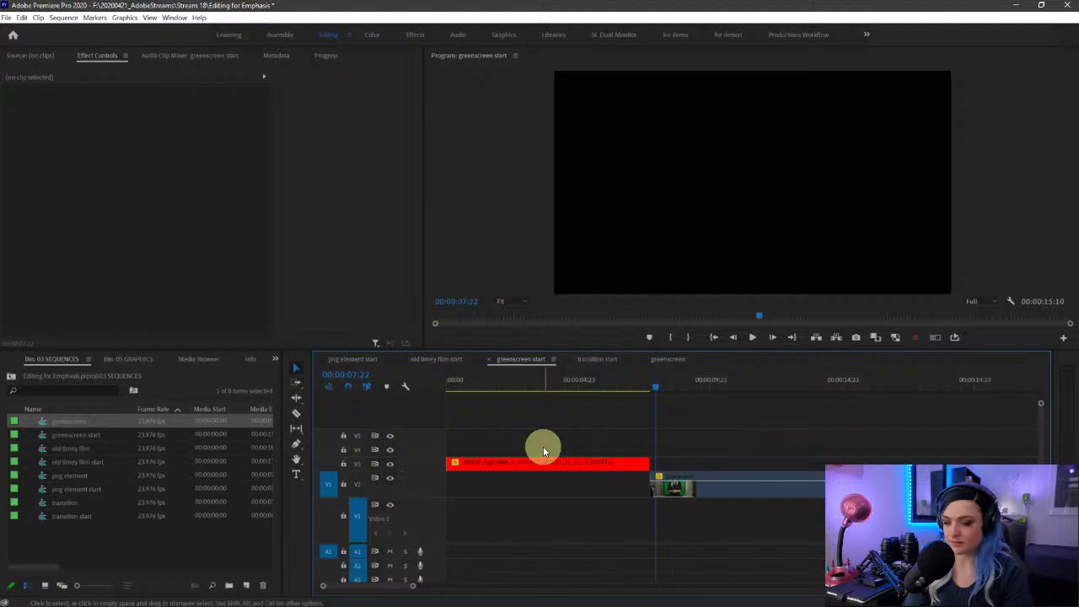
key(ctrl+z)
Step: Duplicate the EggCooker clip from V1 onto V4, aligned with the start of the sequence
drag(494, 513, 515, 444)
click(550, 436)
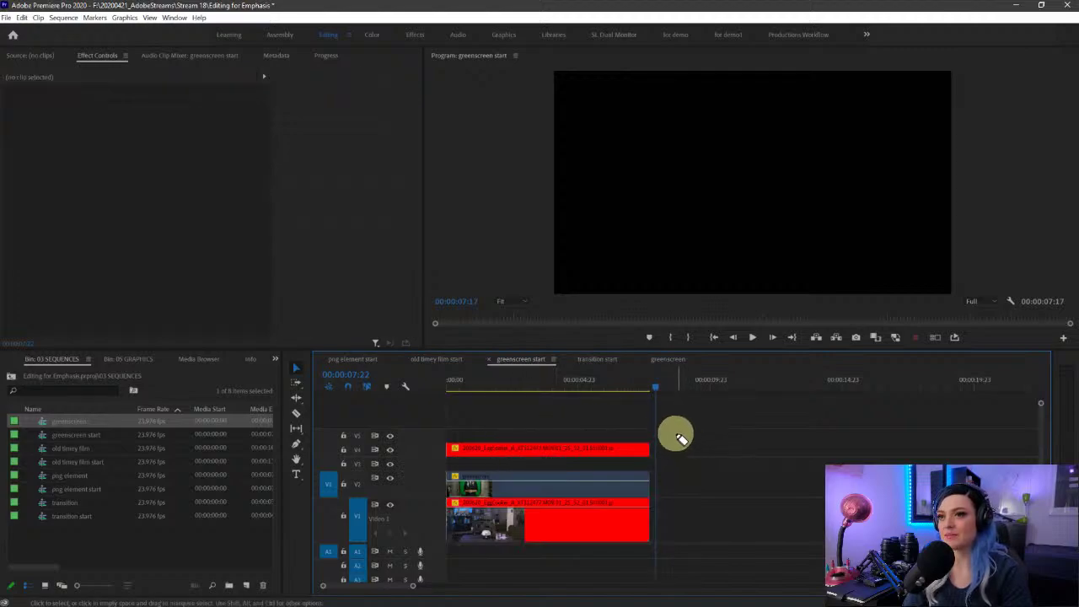
mouse_move(679, 432)
mouse_down()
mouse_move(441, 418)
mouse_move(454, 480)
mouse_move(734, 463)
mouse_move(494, 409)
mouse_up()
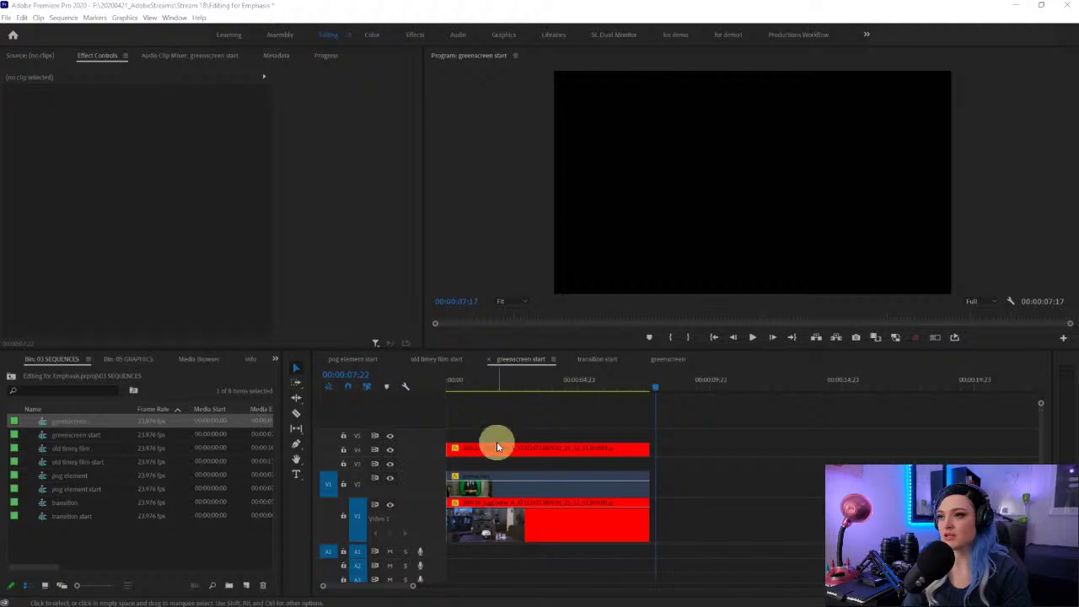
Step: Draw a closed Pen opacity mask on the V4 EggCooker clip around the table, egg cooker and glasses
click(496, 447)
click(497, 372)
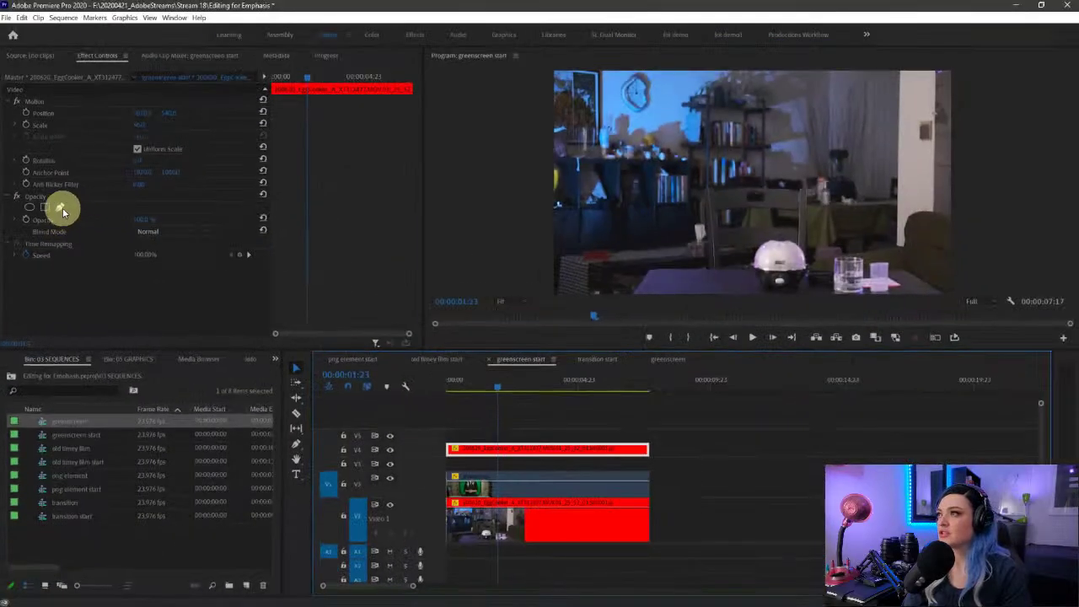
click(63, 207)
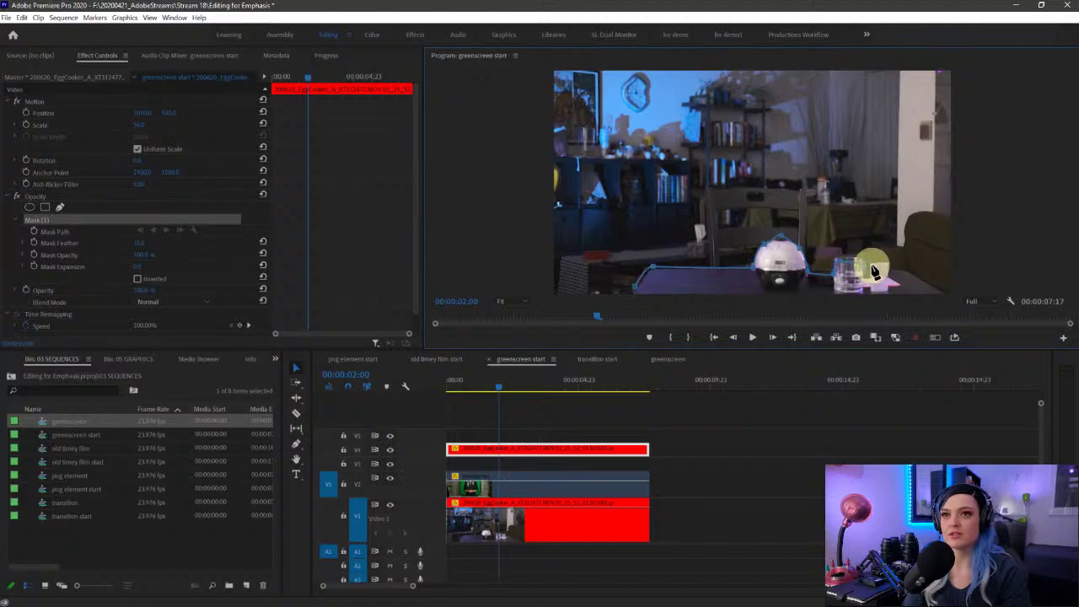
click(524, 301)
click(521, 368)
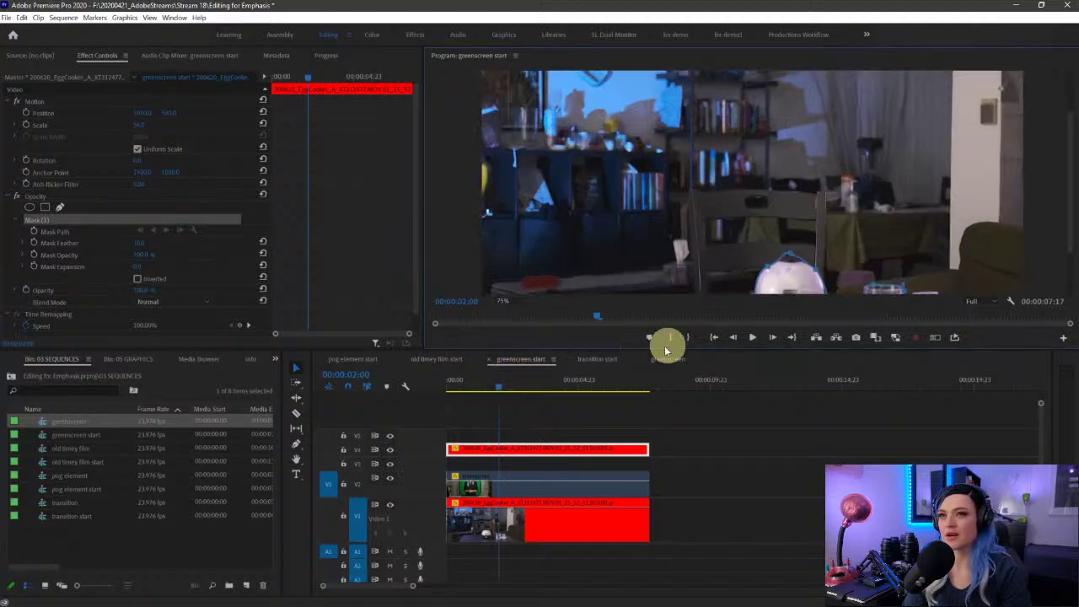
click(502, 301)
click(512, 375)
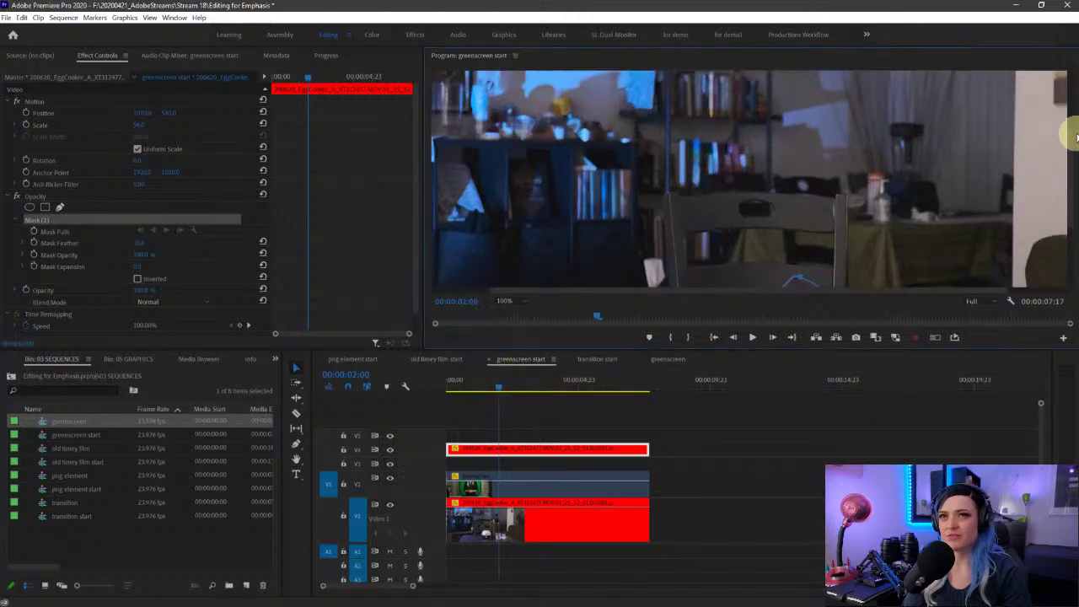
drag(1071, 141, 1067, 210)
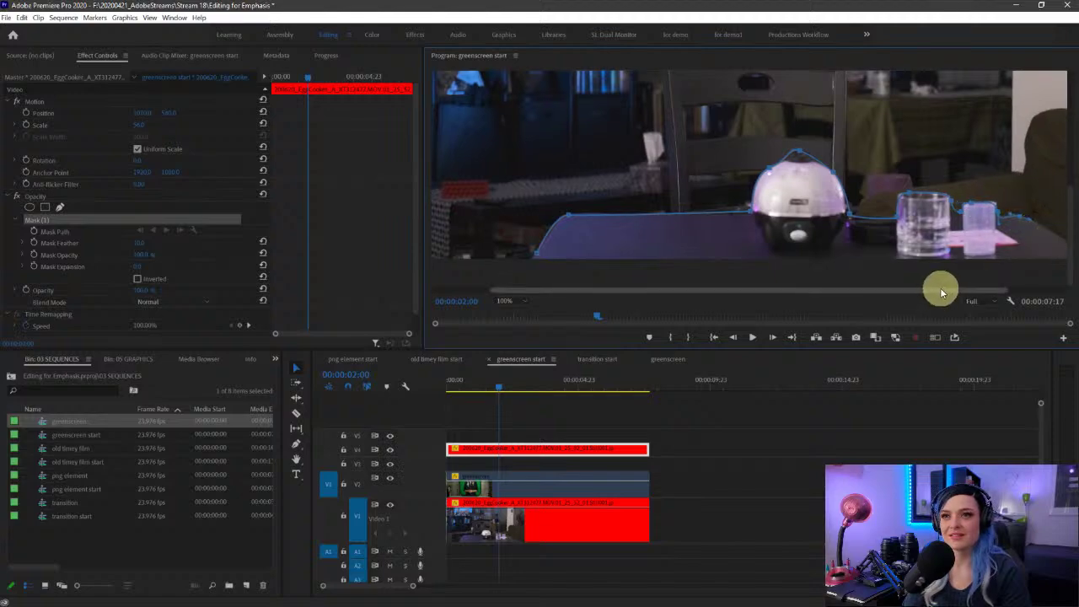
drag(940, 288, 995, 288)
click(1035, 261)
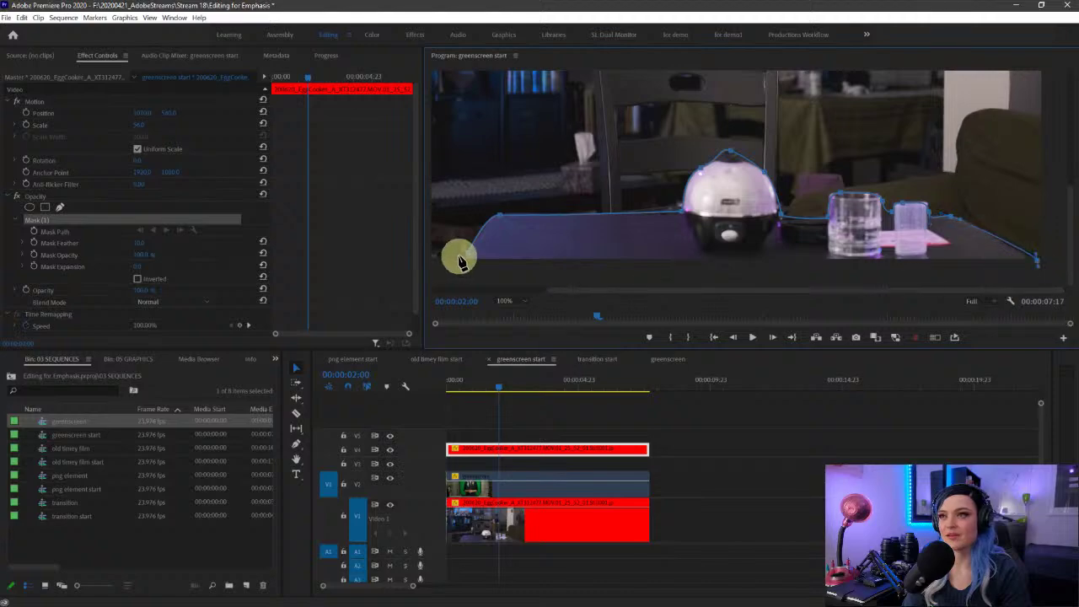
click(464, 260)
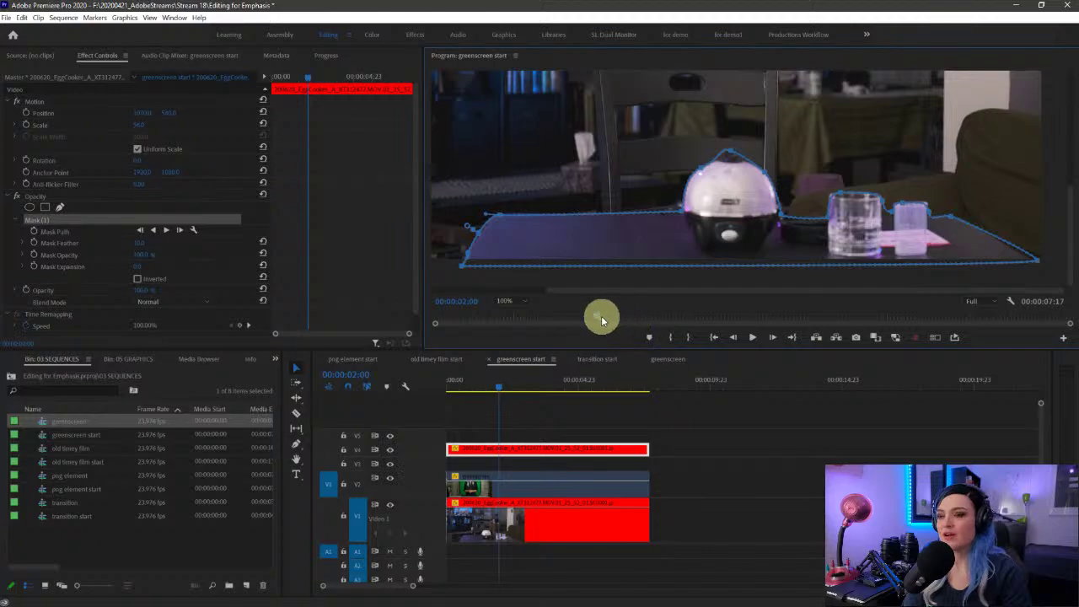
Step: Fit the whole frame in view, hide V1 to check the masked table cutout, and show V1 again
click(522, 302)
click(520, 312)
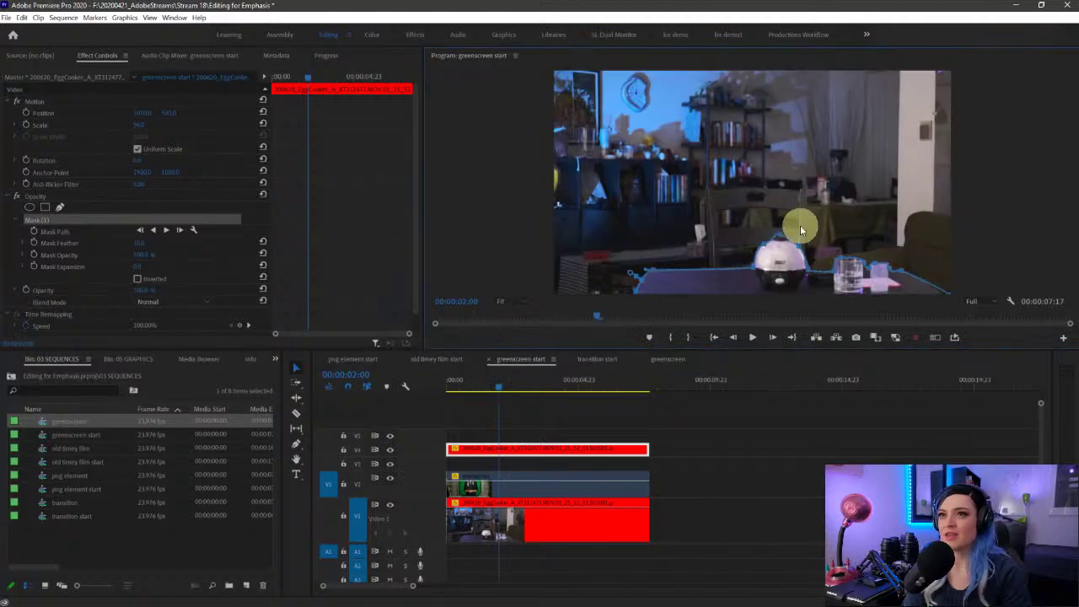
click(391, 505)
click(795, 442)
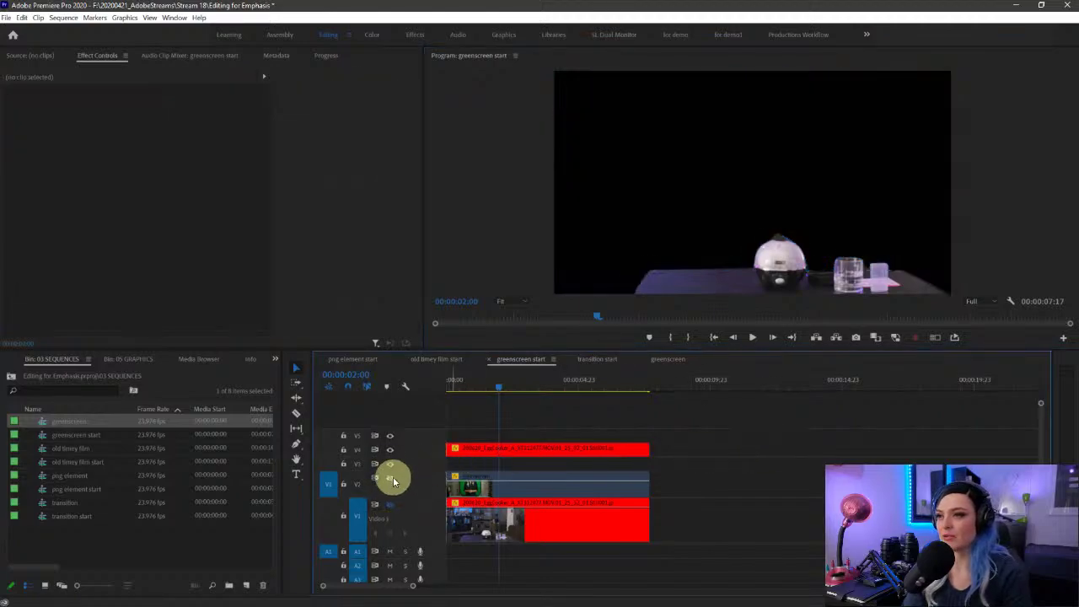
click(389, 504)
Step: Enable the greenscreen clip on V2 and disable the masked EggCooker clip on V4
click(488, 487)
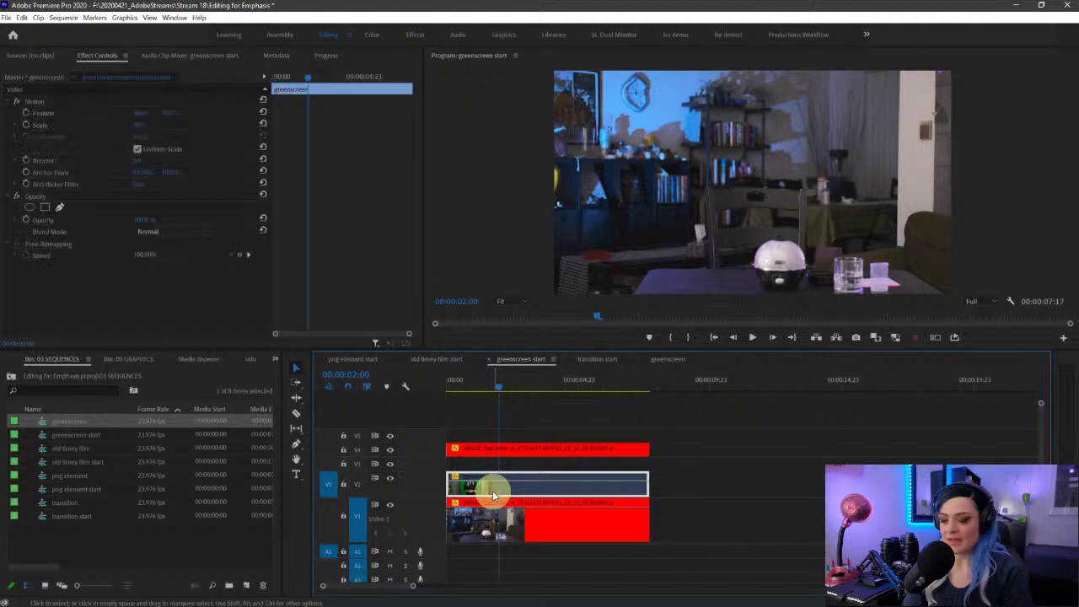
key(shift+e)
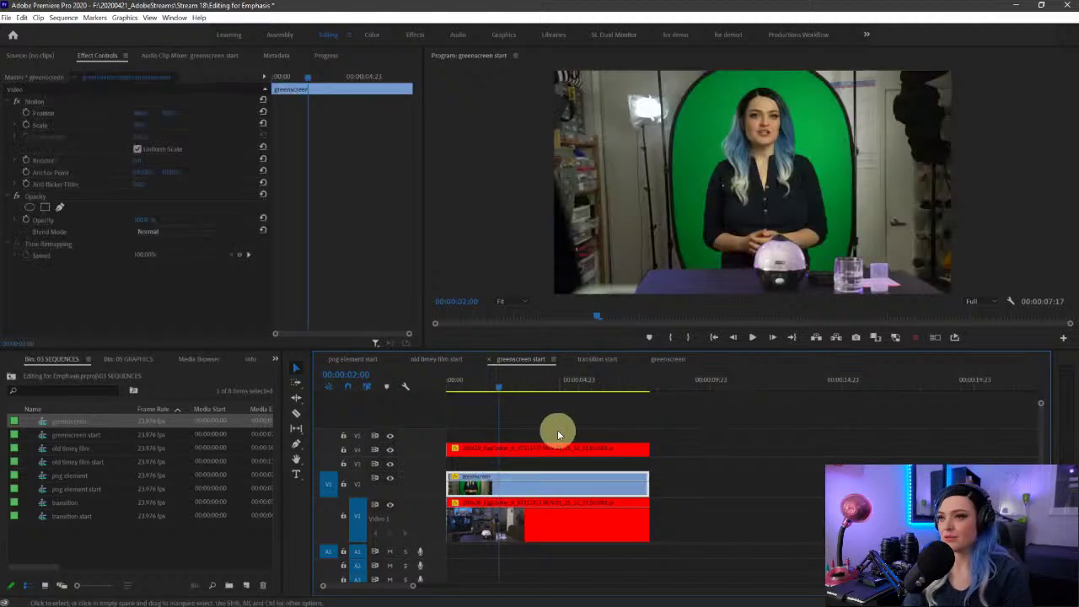
click(483, 440)
key(shift+e)
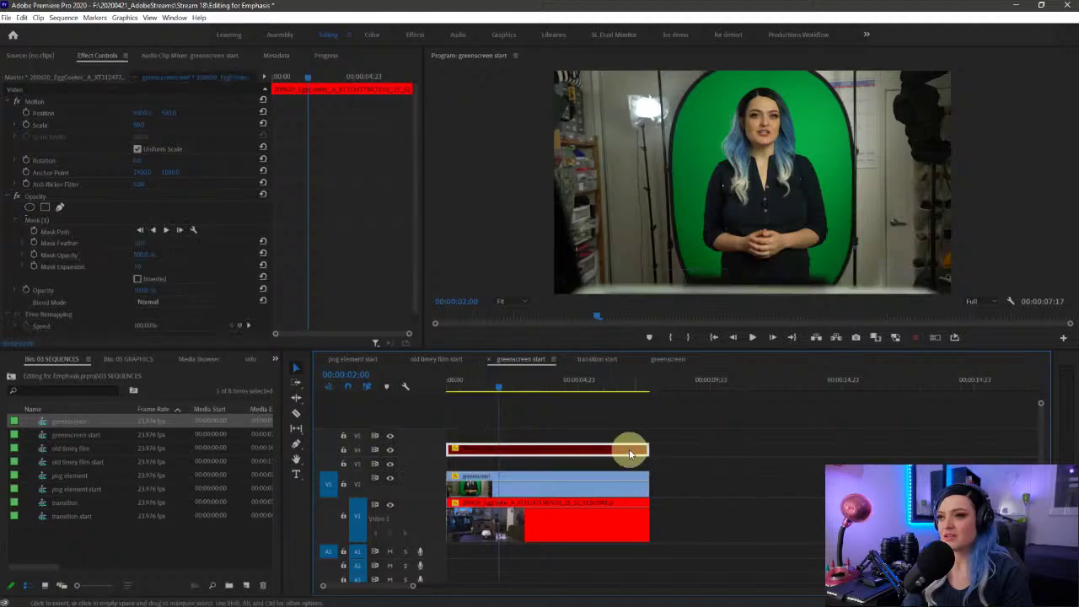
Step: Draw a closed Pen opacity mask on the greenscreen clip, following the inside of the green backdrop around the presenter
click(557, 489)
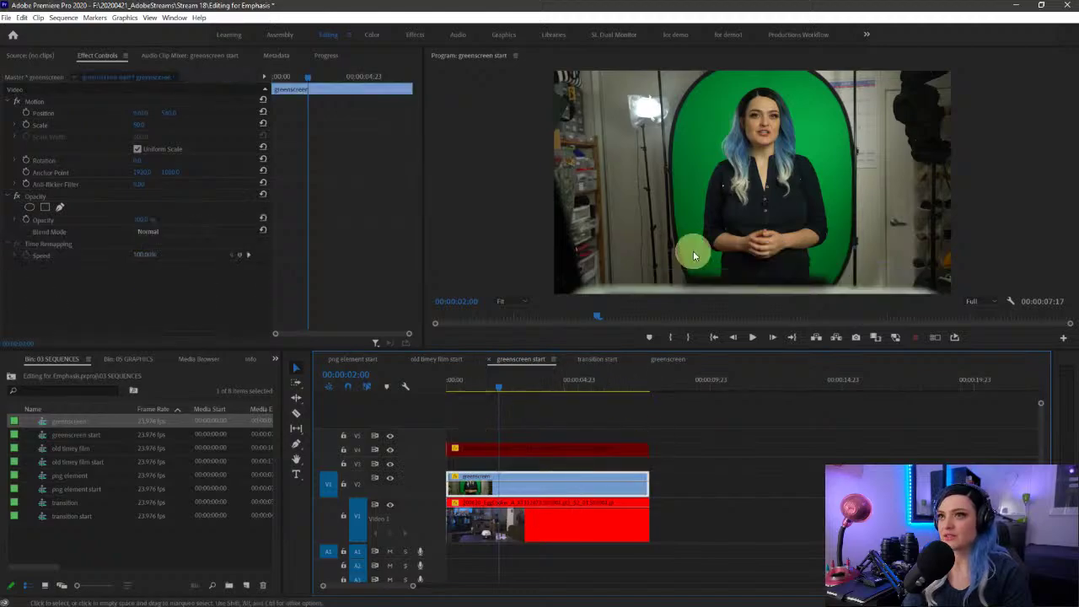
click(59, 207)
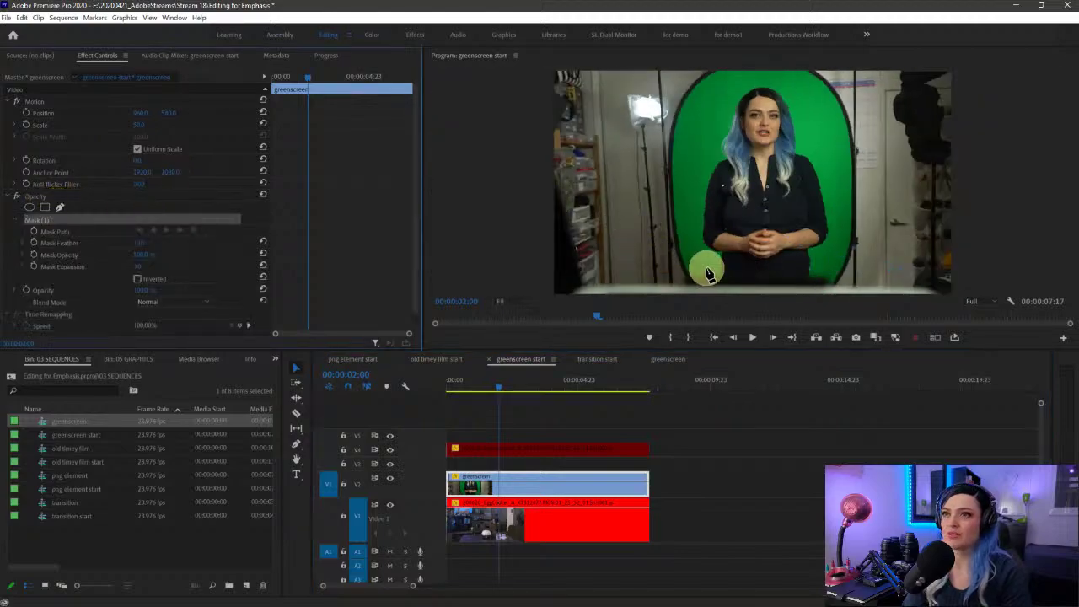
click(698, 268)
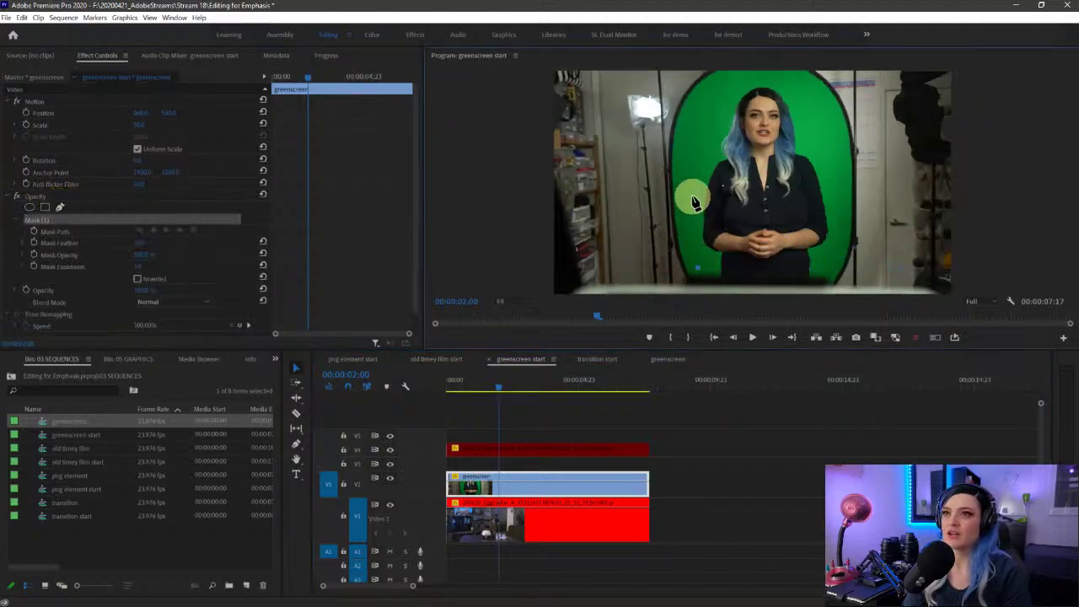
click(683, 165)
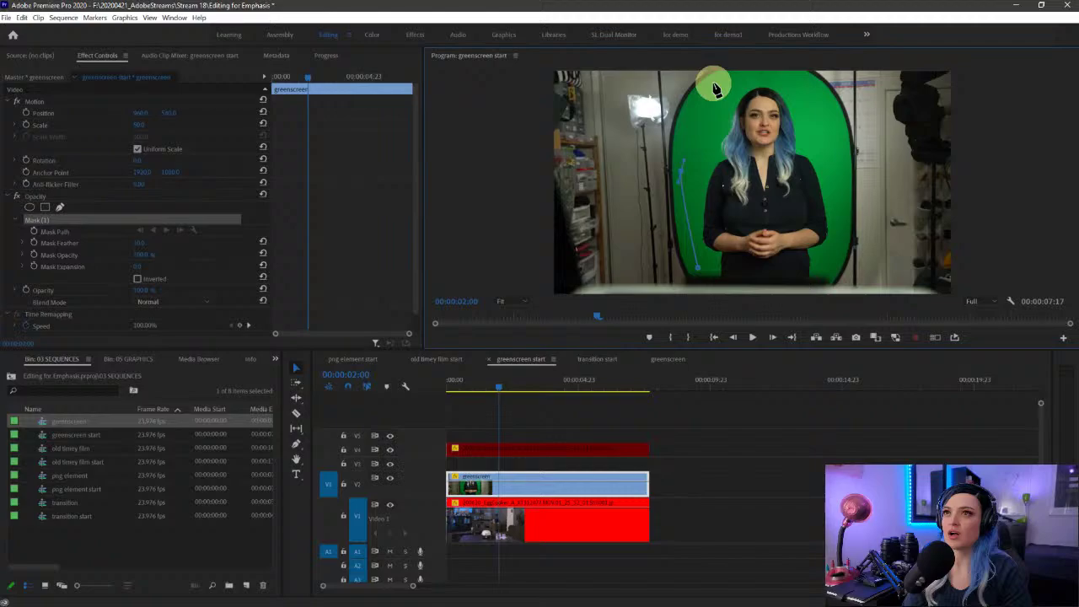
click(824, 103)
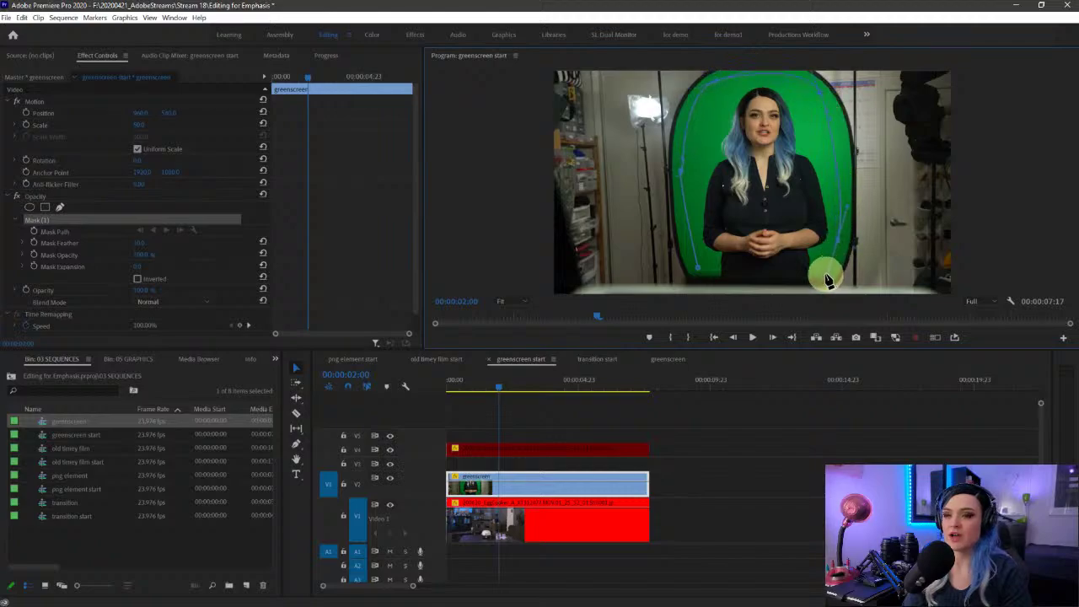
click(788, 272)
click(698, 271)
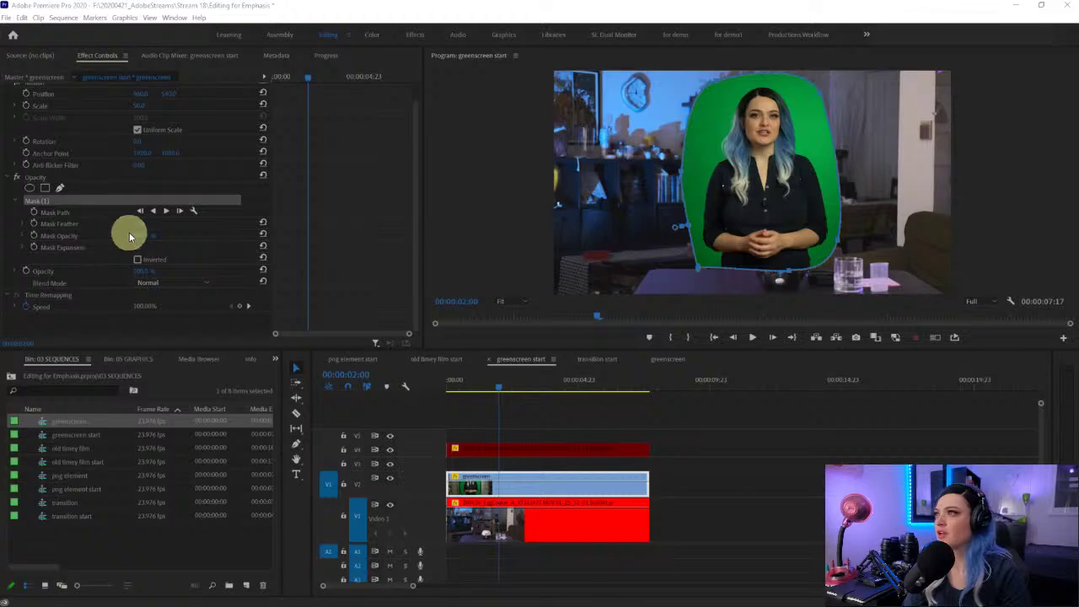
Step: Increase the presenter mask's feather, pull its upper corners inward and raise its lower edge
drag(138, 229, 138, 269)
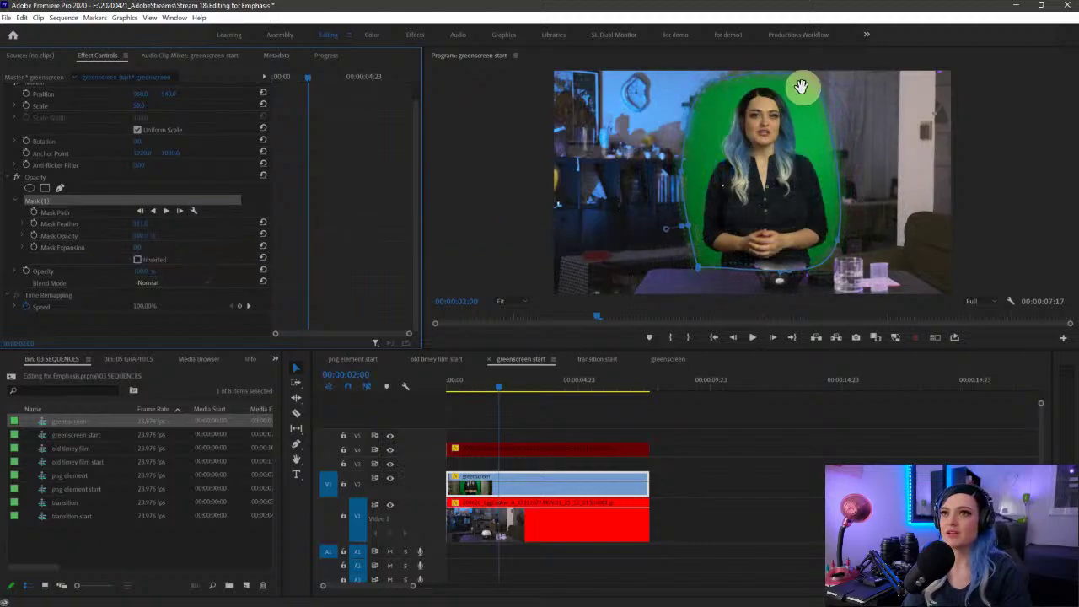
drag(819, 91, 814, 101)
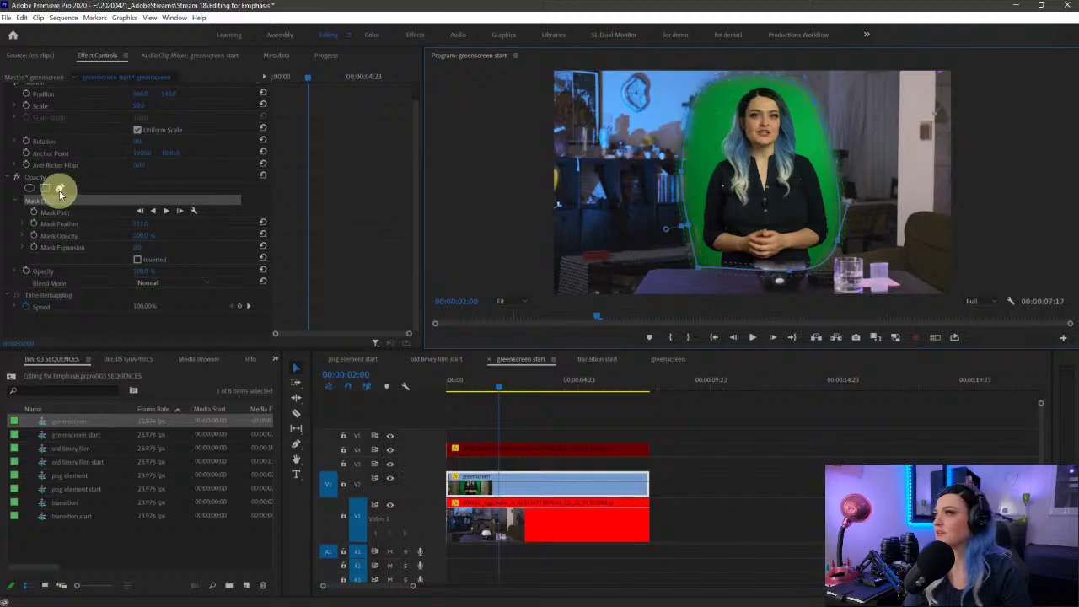
click(717, 85)
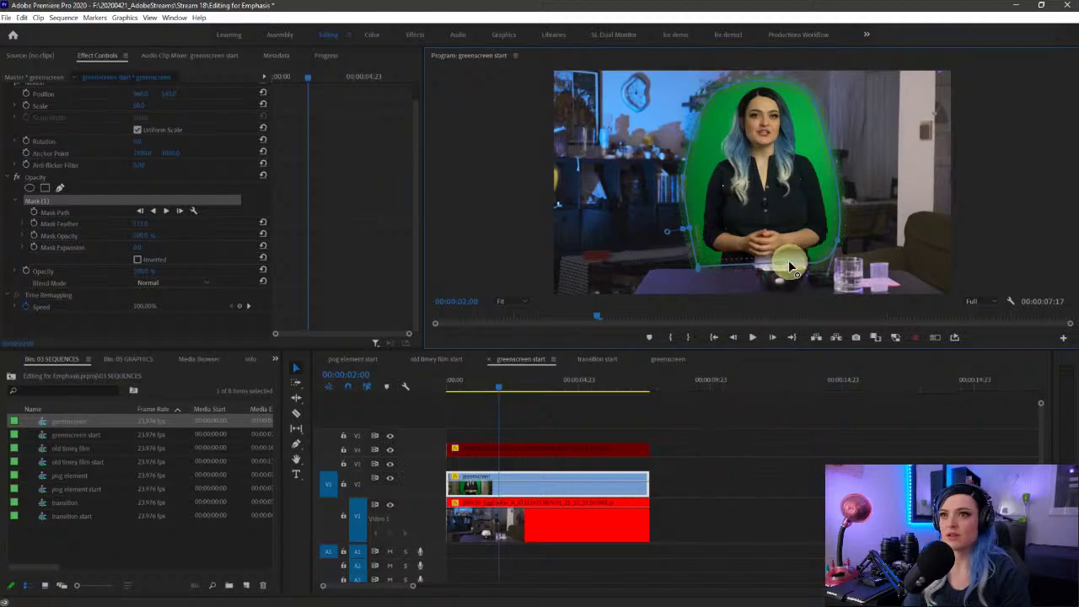
drag(790, 268, 696, 258)
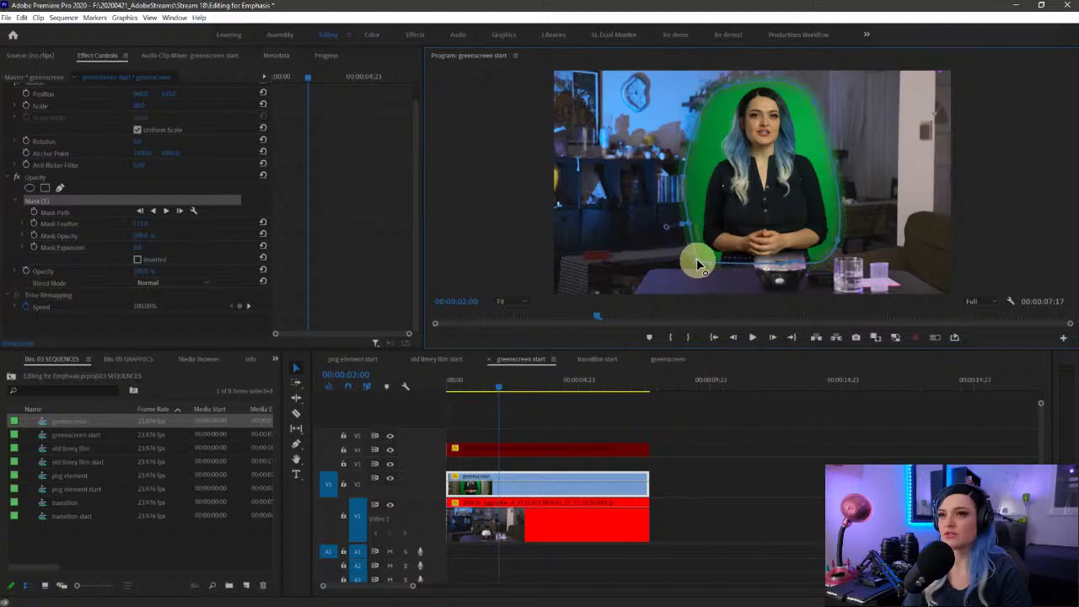
Step: Enable the masked V4 clip again and lower the greenscreen clip so the presenter sits behind the egg cooker
click(502, 455)
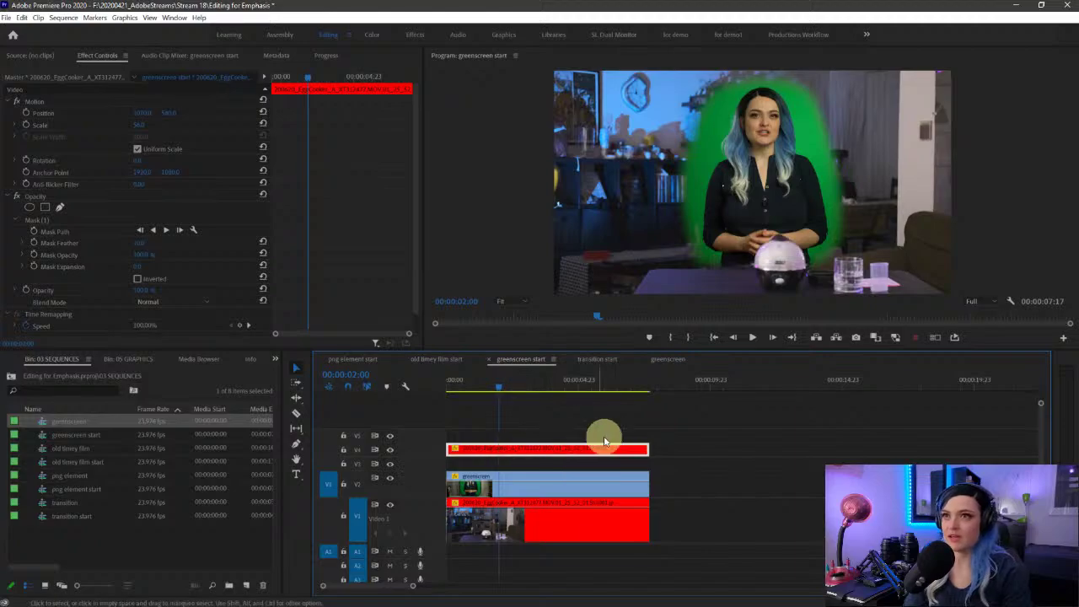
click(569, 482)
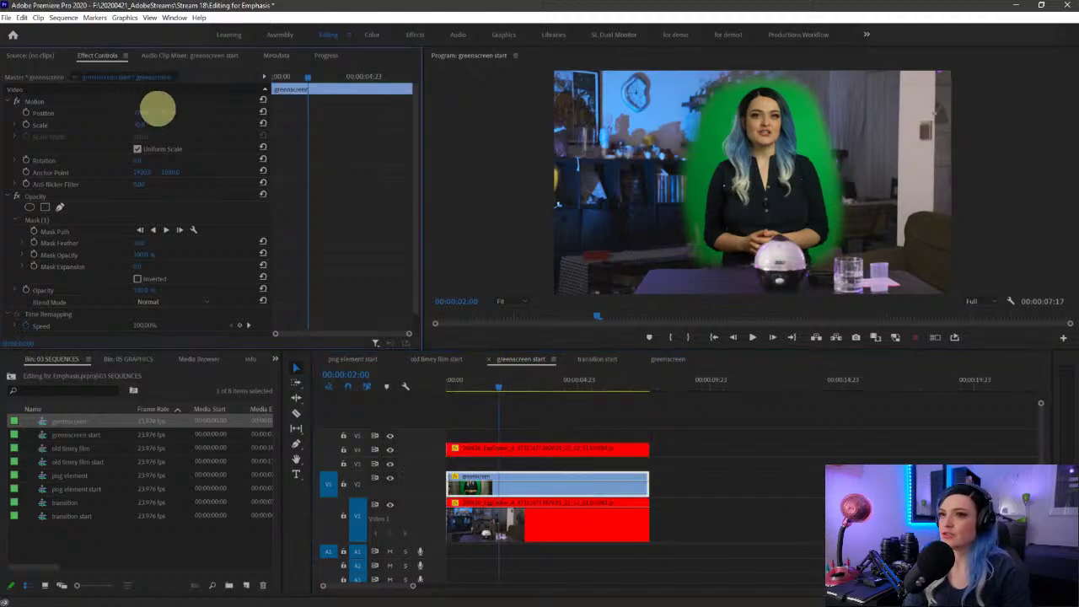
click(42, 101)
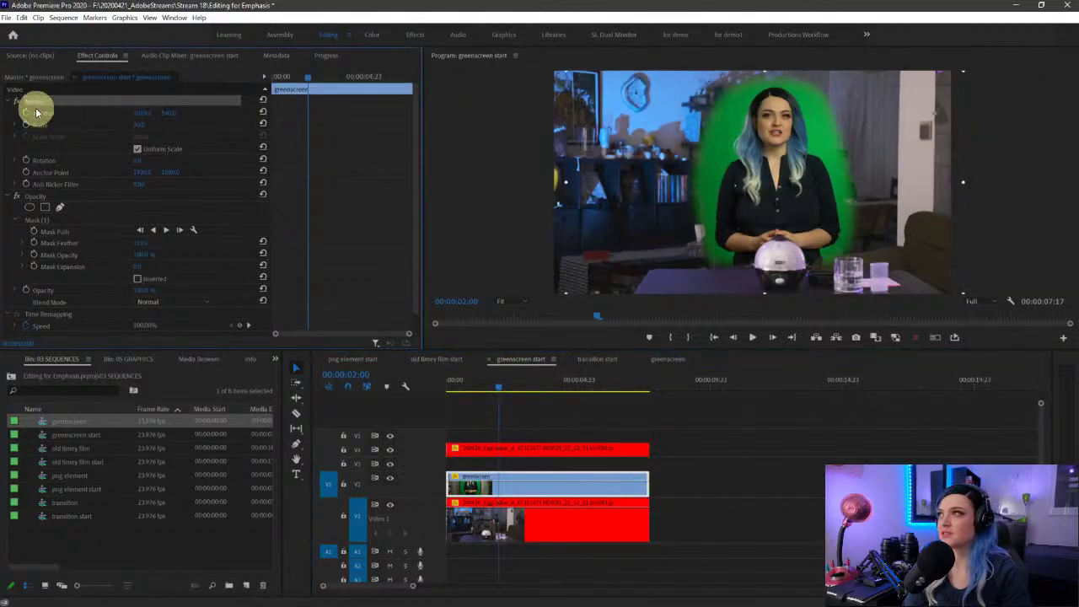
drag(766, 174, 763, 215)
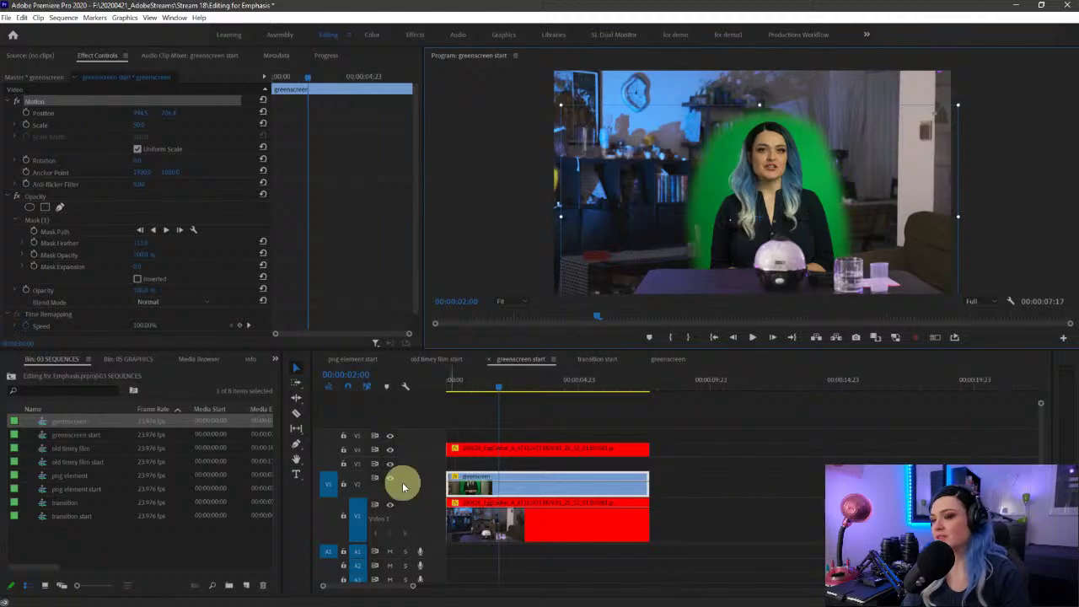
Step: Find the Ultra Key effect by searching the effects for "key" and apply it to the greenscreen clip on V2
click(275, 359)
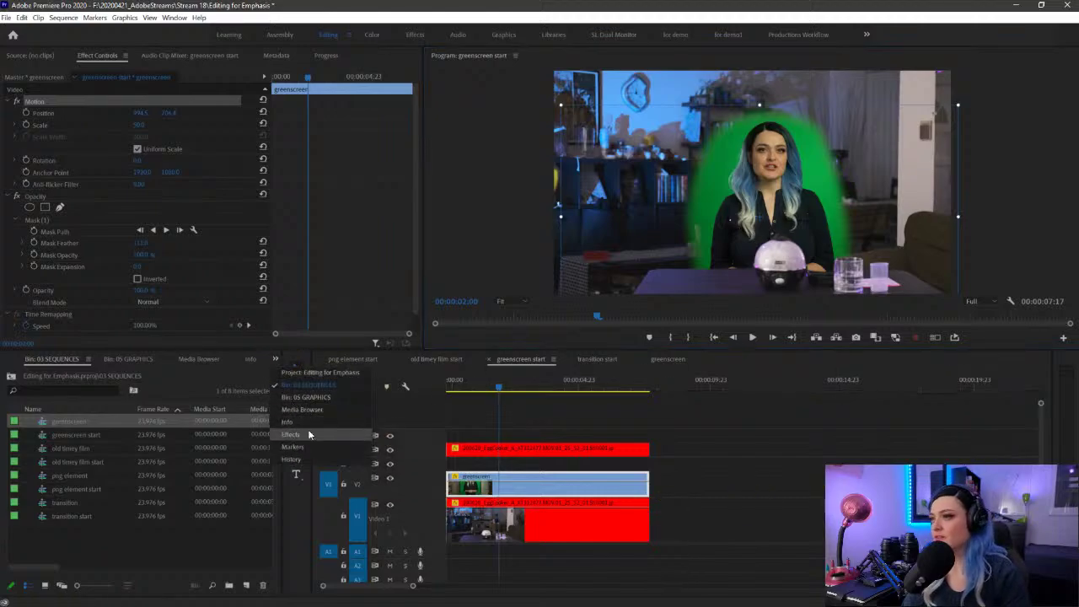
click(308, 431)
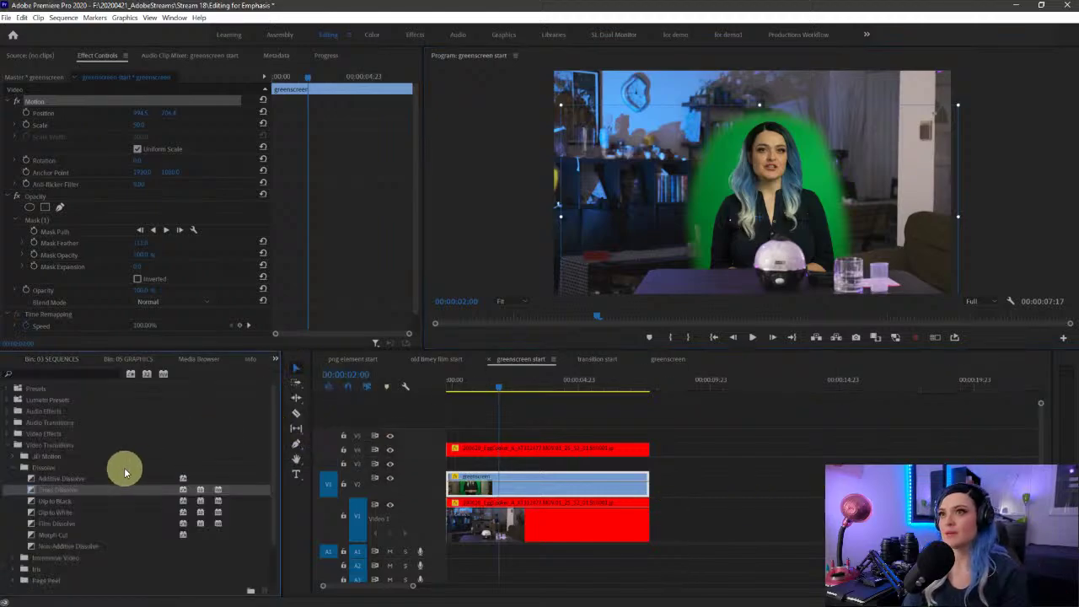
click(91, 372)
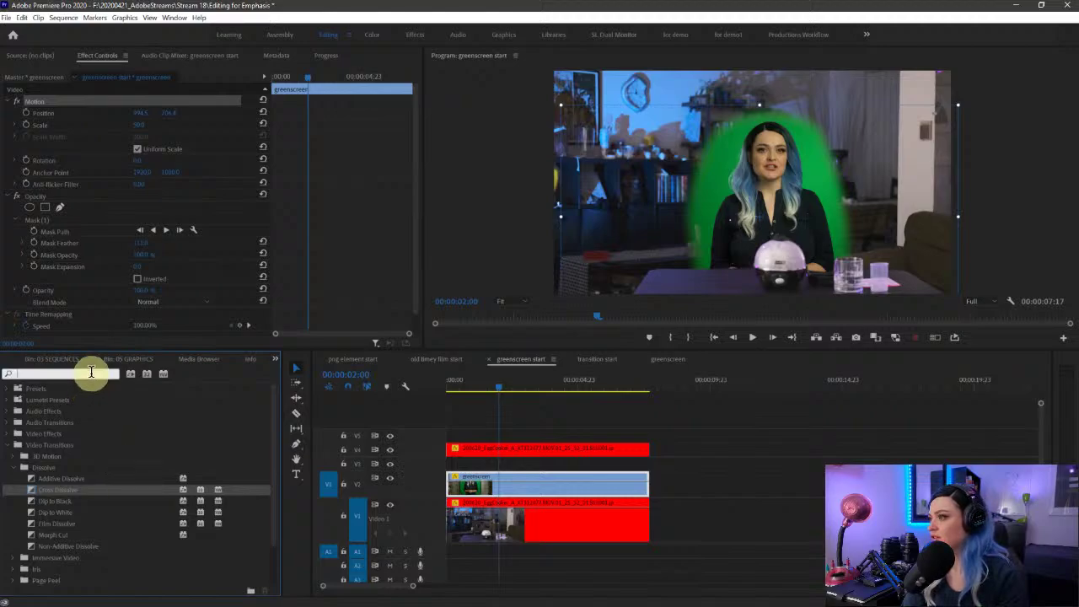
click(7, 448)
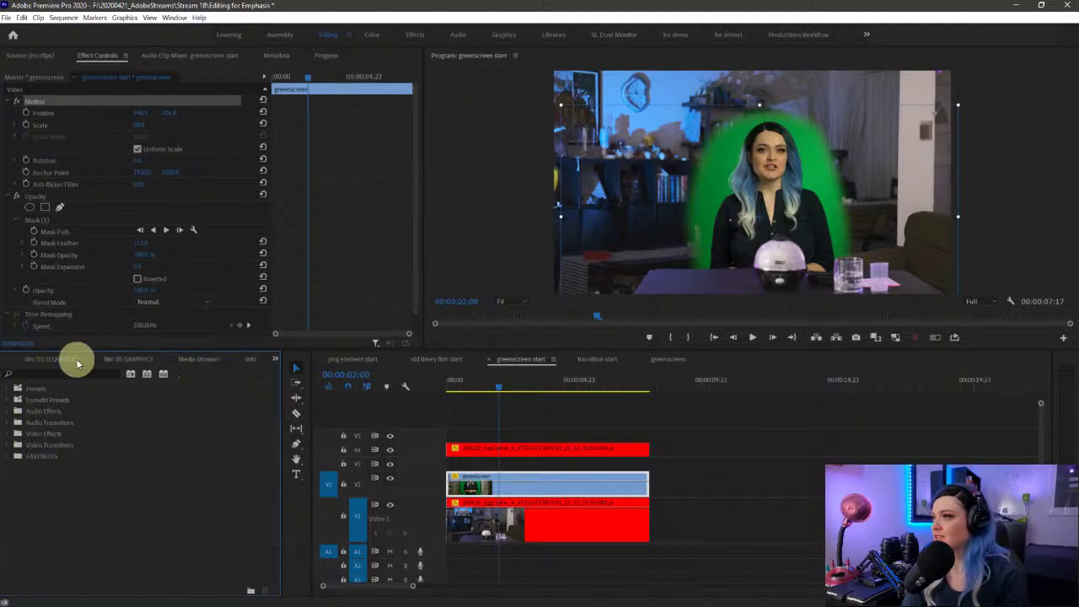
click(86, 371)
text(key)
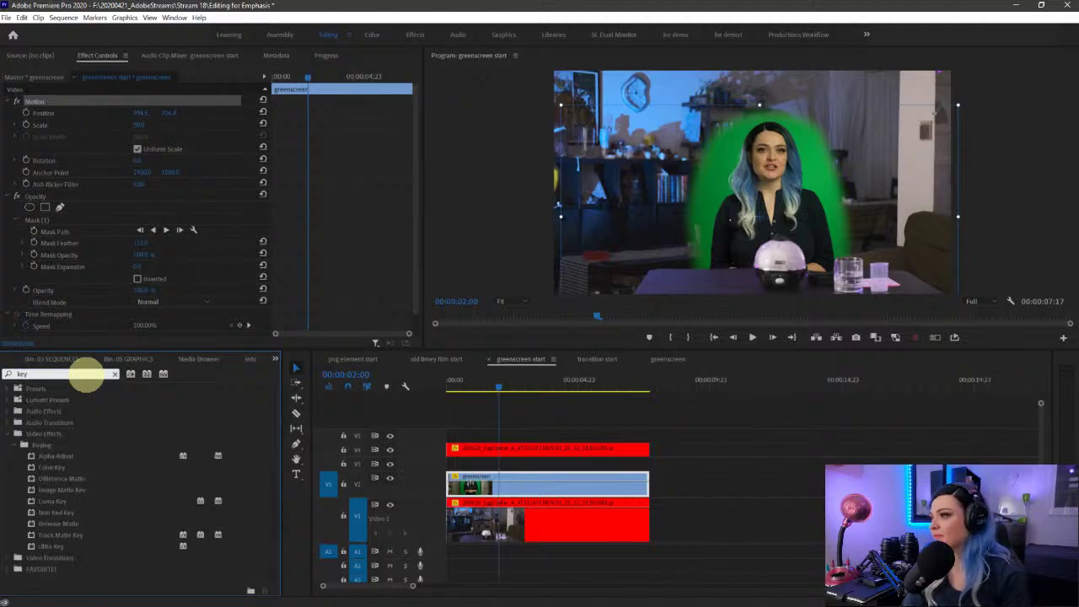
click(60, 546)
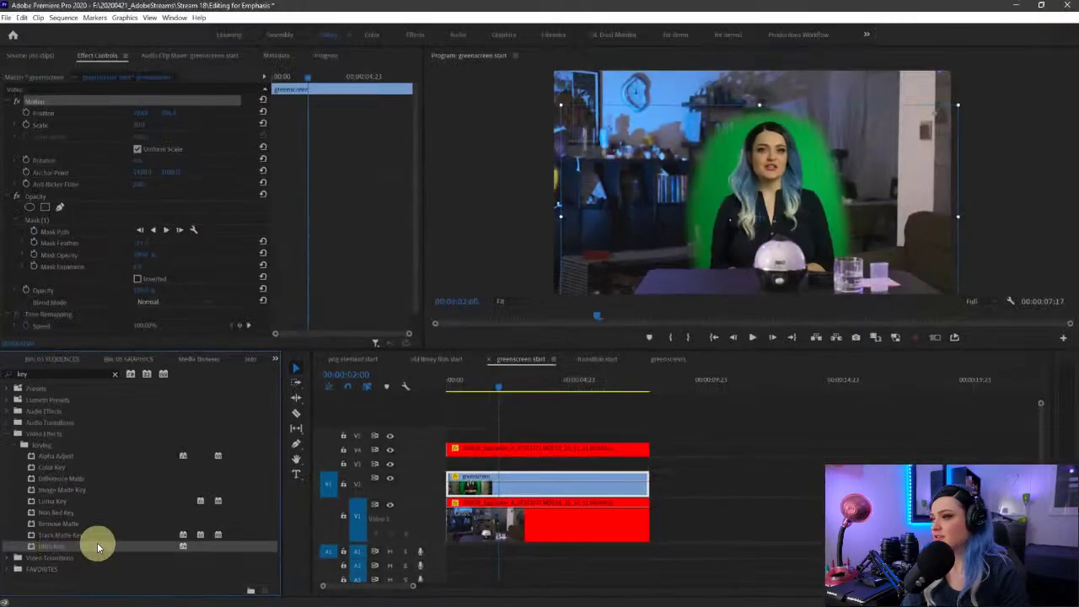
drag(50, 546, 502, 489)
drag(412, 254, 410, 331)
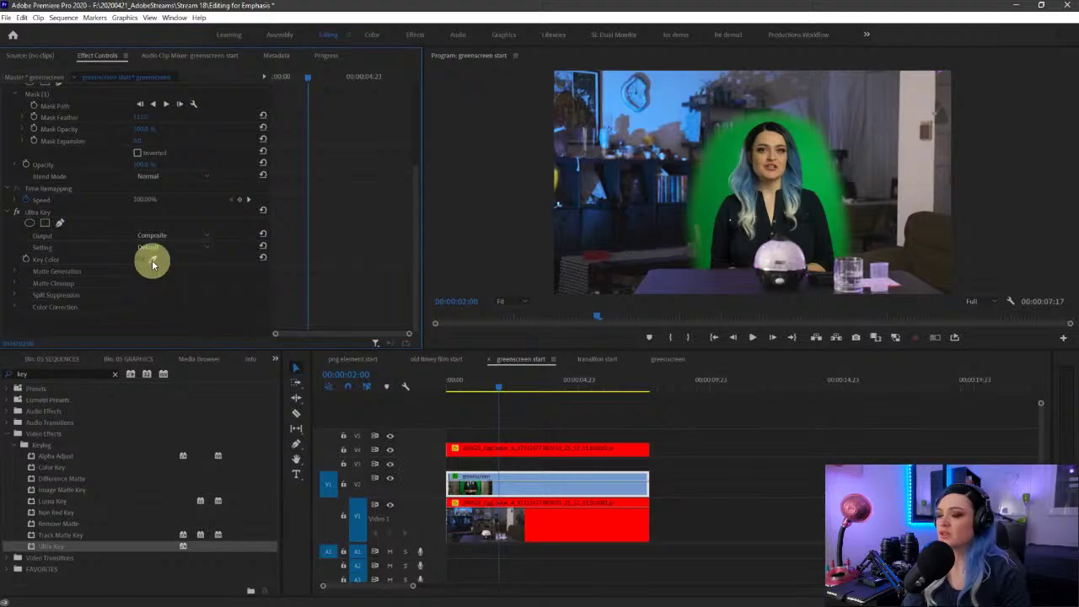
Step: Try to sample the green backdrop beside the presenter as the Ultra Key colour
drag(152, 259, 745, 182)
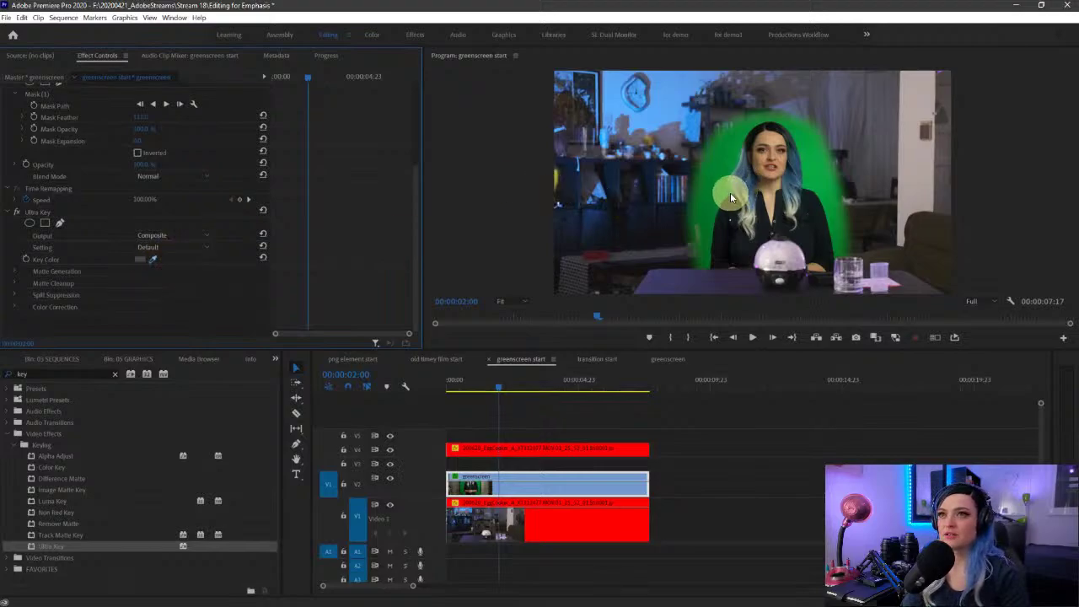
click(135, 264)
click(836, 459)
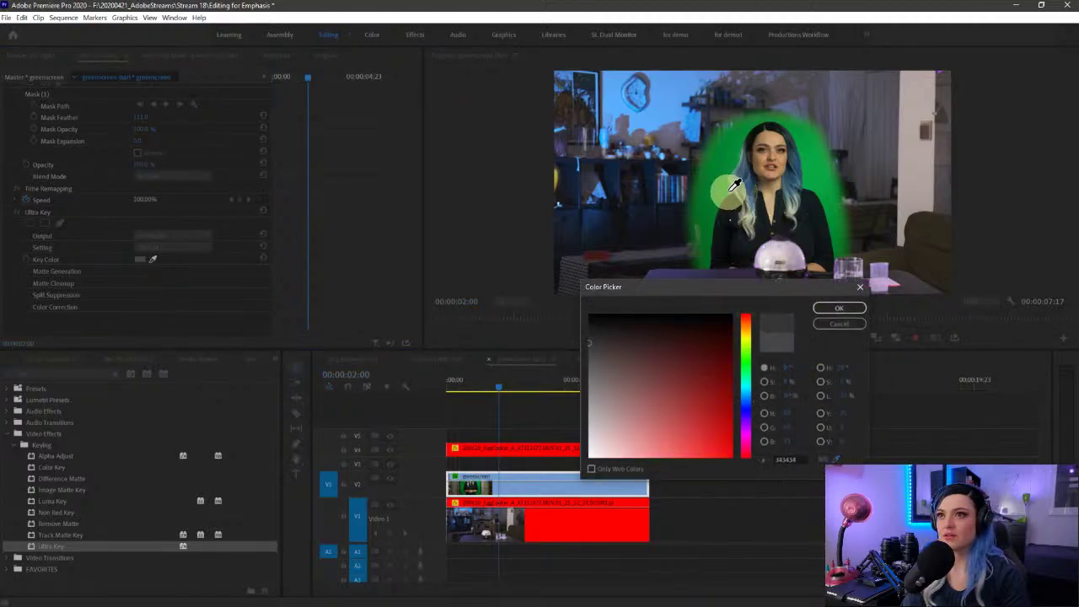
click(836, 308)
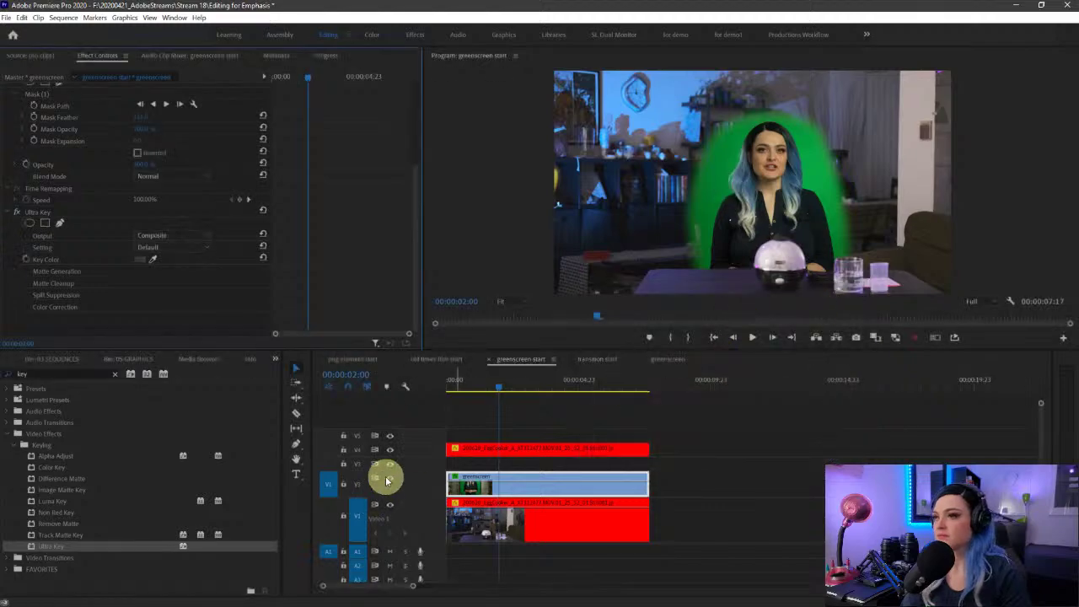
Step: Disable the masked EggCooker clip on V4 and try again to sample the backdrop green as the greenscreen clip's key colour
click(470, 453)
click(489, 482)
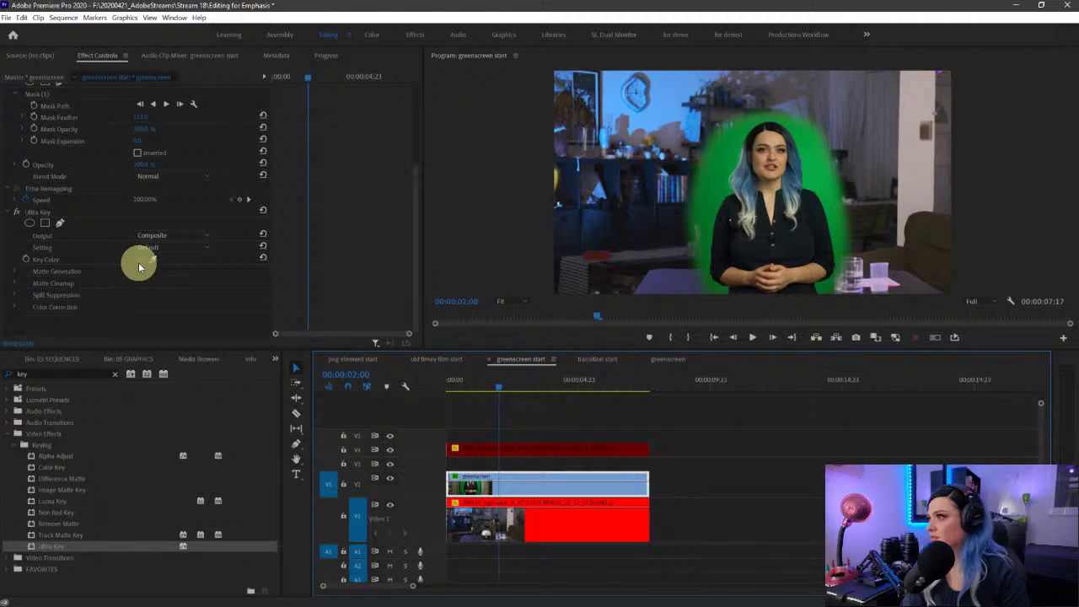
click(142, 262)
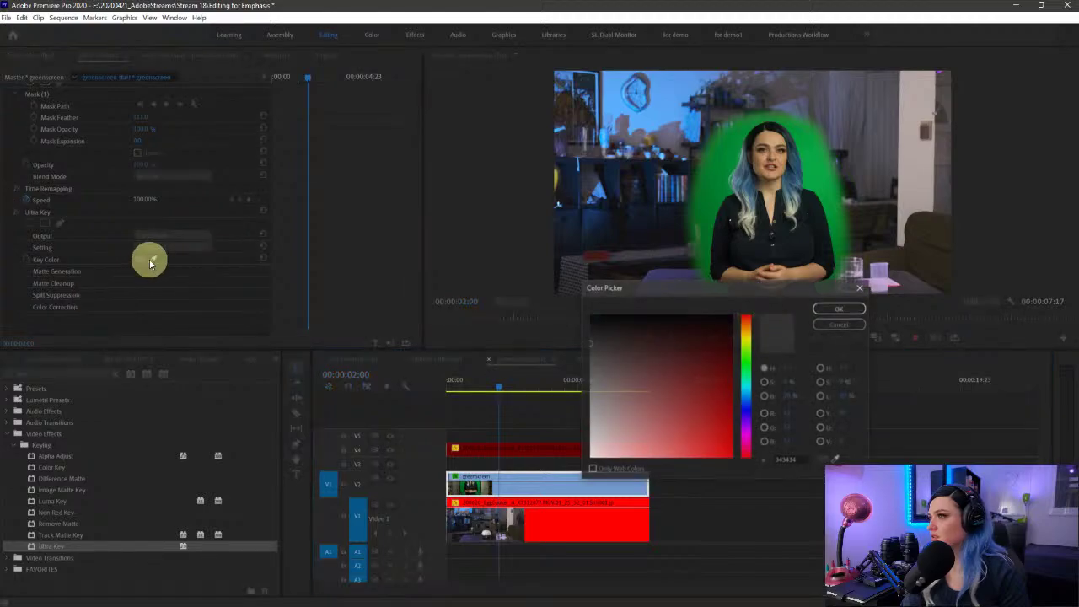
click(835, 458)
click(736, 184)
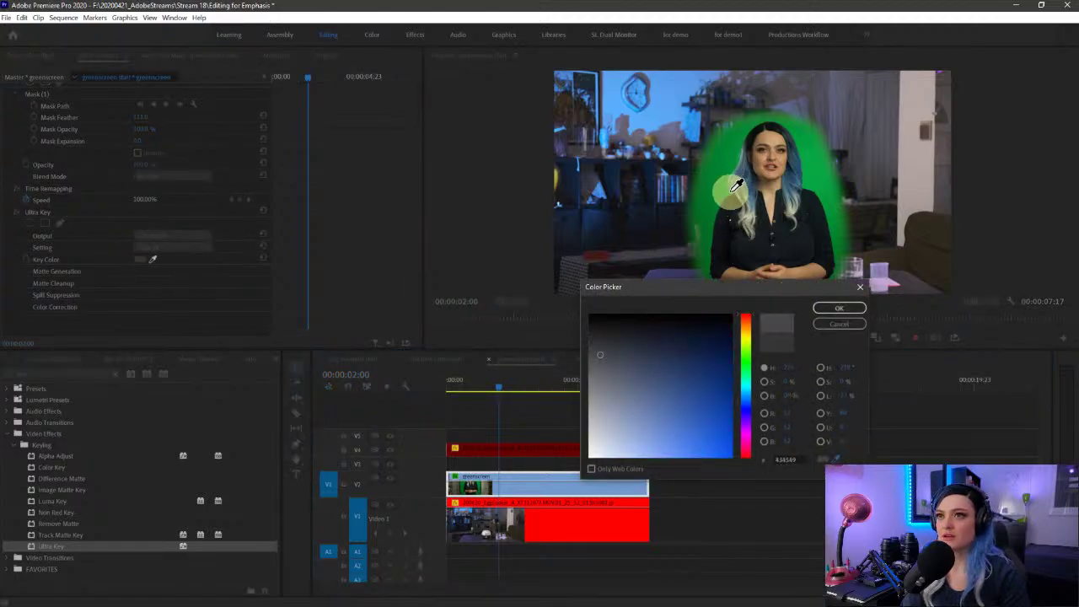
click(838, 307)
drag(154, 251, 728, 185)
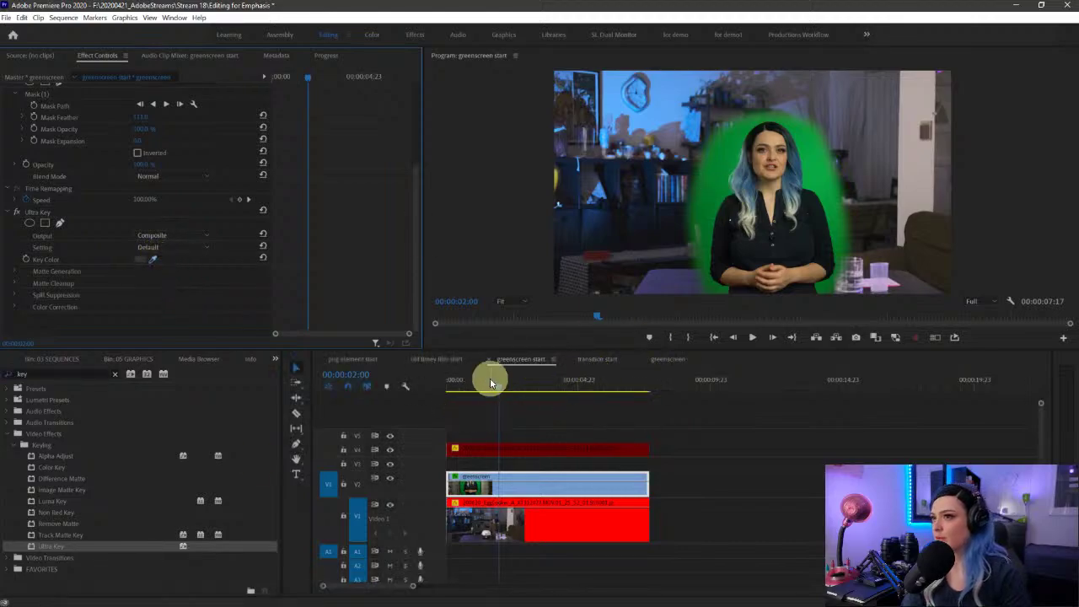
Step: Copy the first keyed clip from the finished greenscreen sequence over the V2 clip in greenscreen start and extend it to the original clip end
click(74, 359)
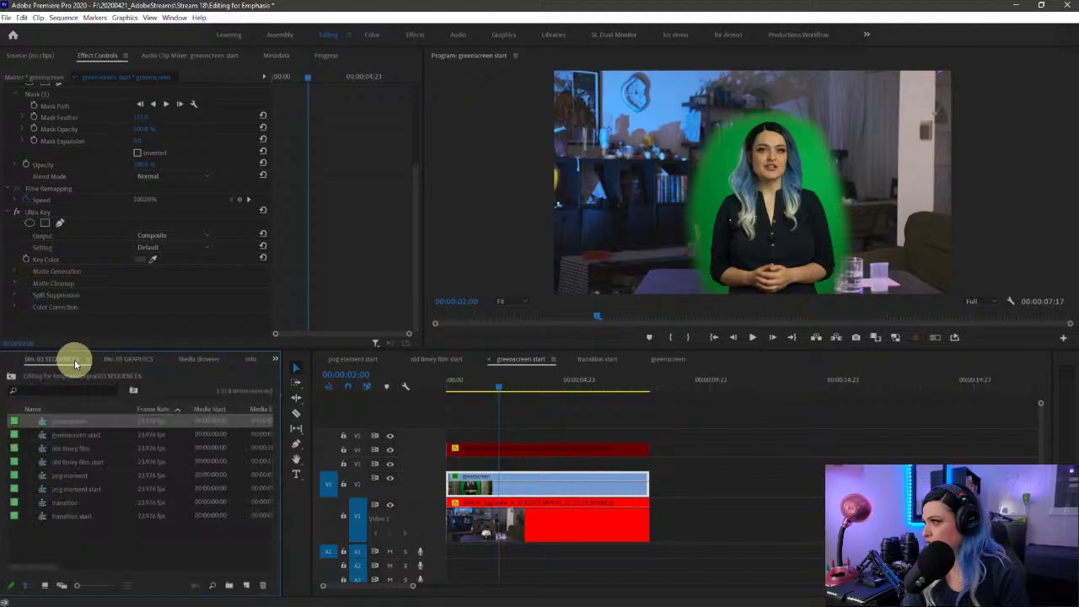
double_click(46, 421)
click(519, 460)
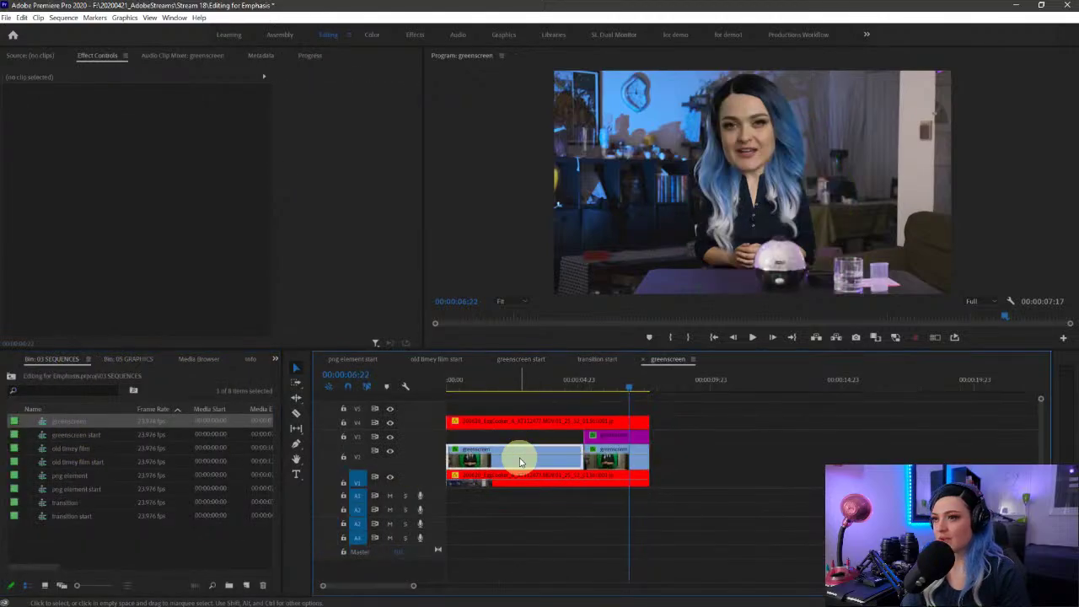
click(517, 360)
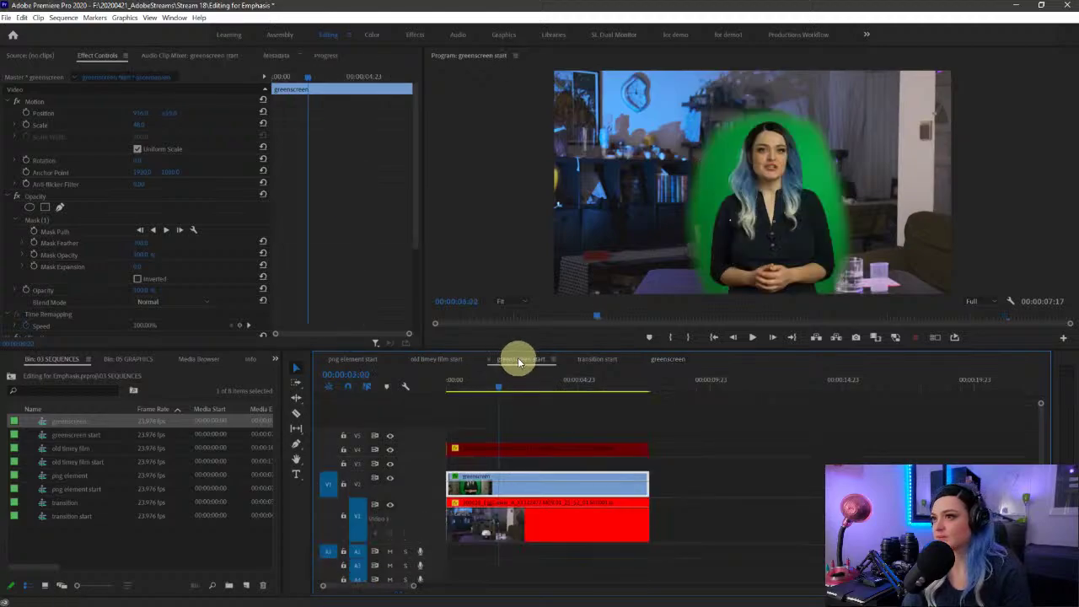
click(344, 516)
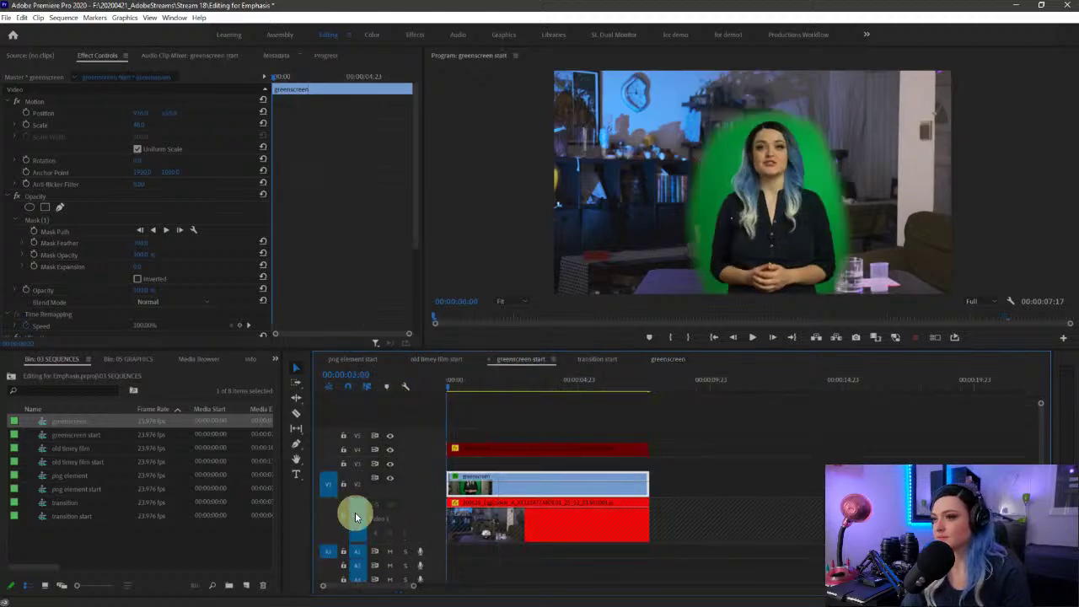
key(ctrl+k)
drag(592, 483, 649, 477)
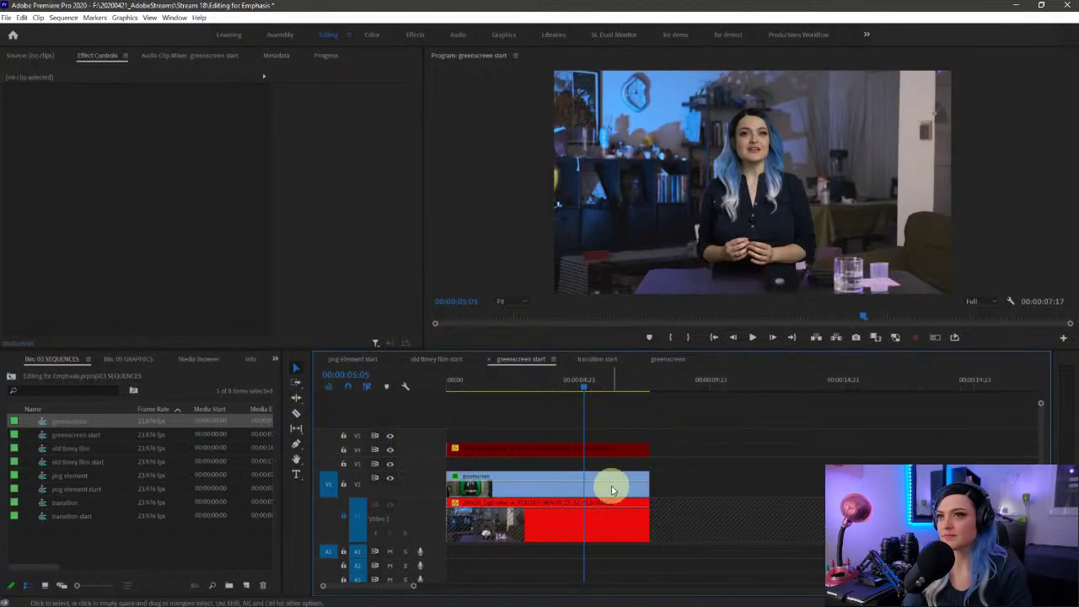
click(532, 493)
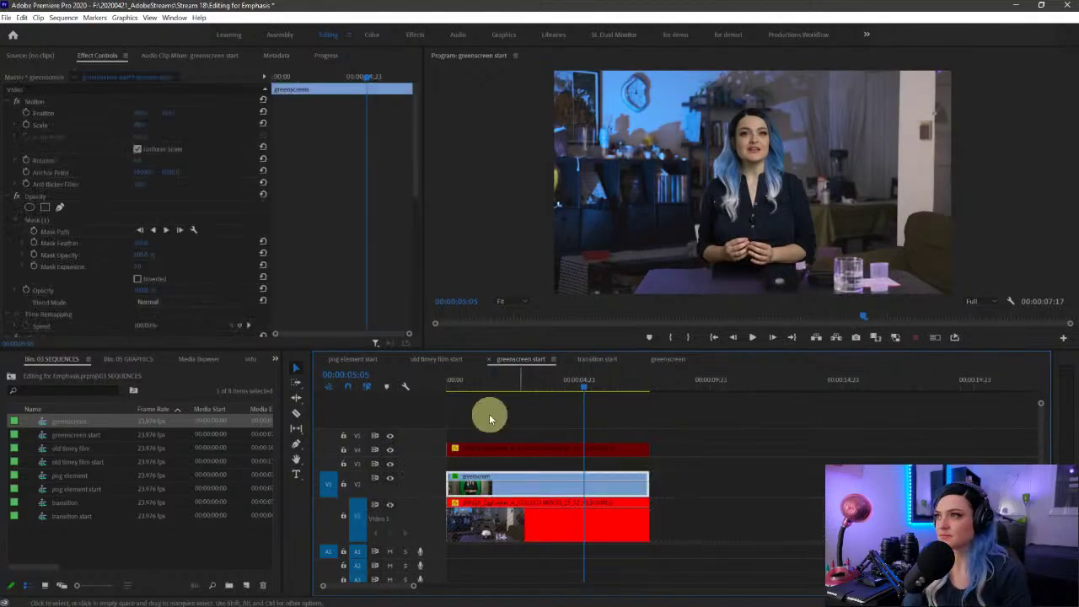
Step: Examine the copied clip's Ultra Key colour and Matte Generation values
scroll(323, 269, down, 5)
scroll(108, 223, up, 4)
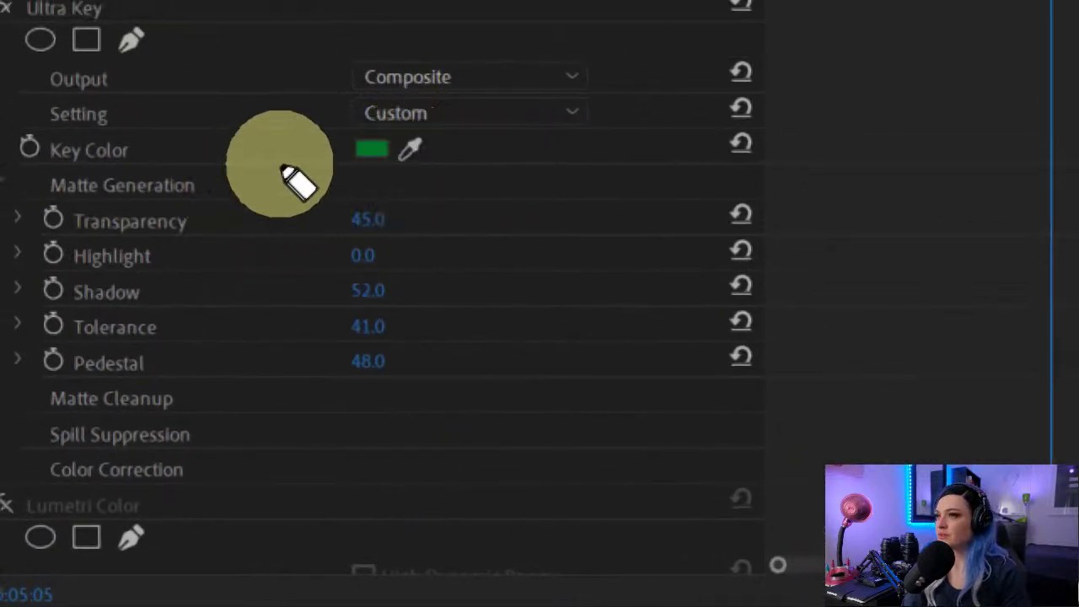
mouse_move(282, 162)
mouse_down()
mouse_move(295, 460)
mouse_move(443, 440)
mouse_move(452, 154)
mouse_move(281, 163)
mouse_up()
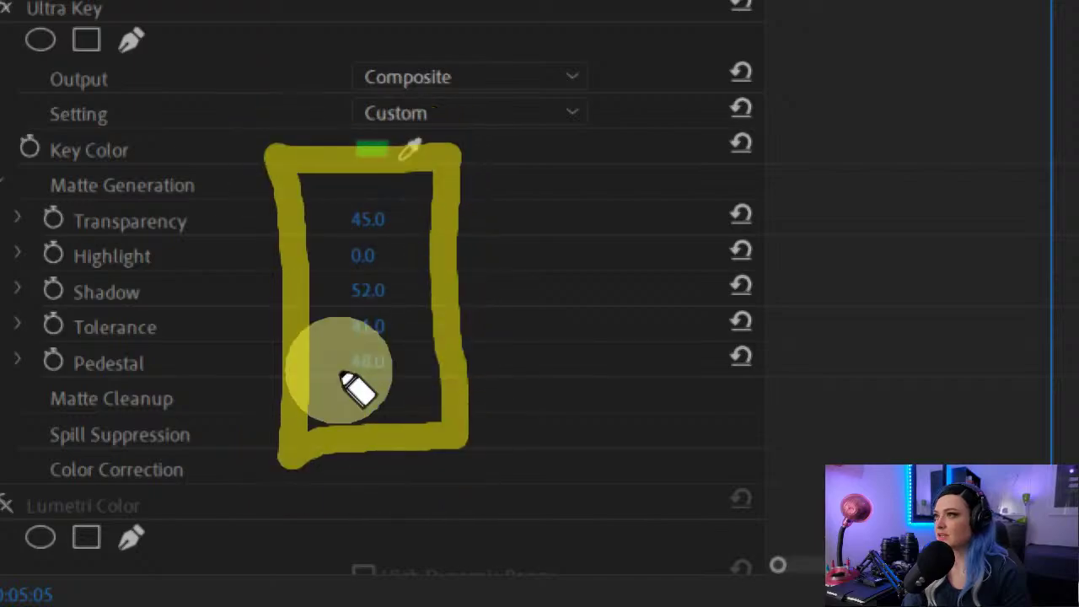
drag(284, 261, 429, 264)
drag(259, 314, 445, 320)
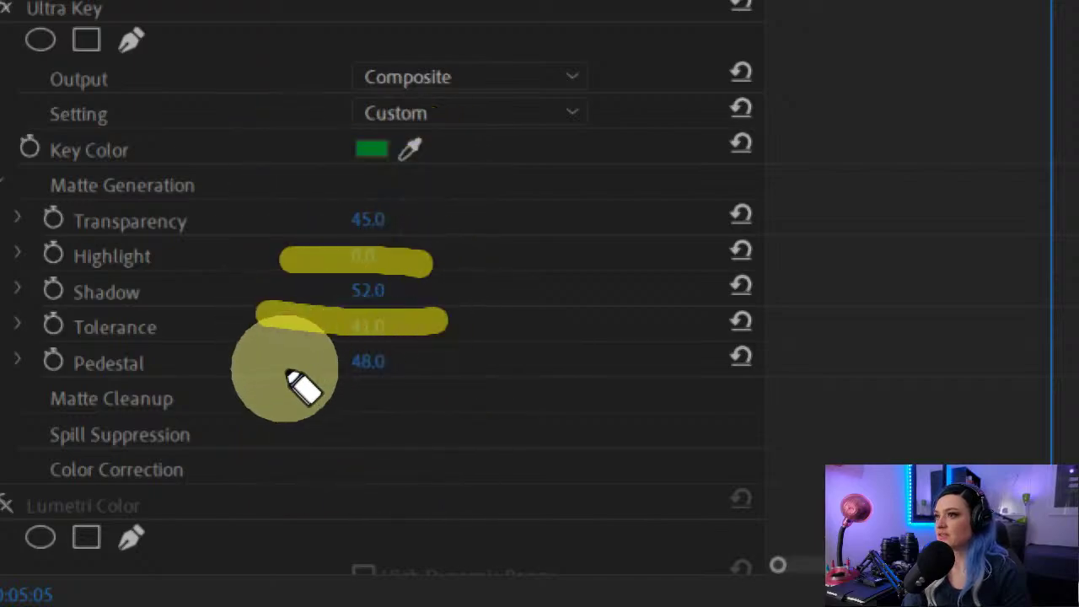
drag(272, 366, 515, 381)
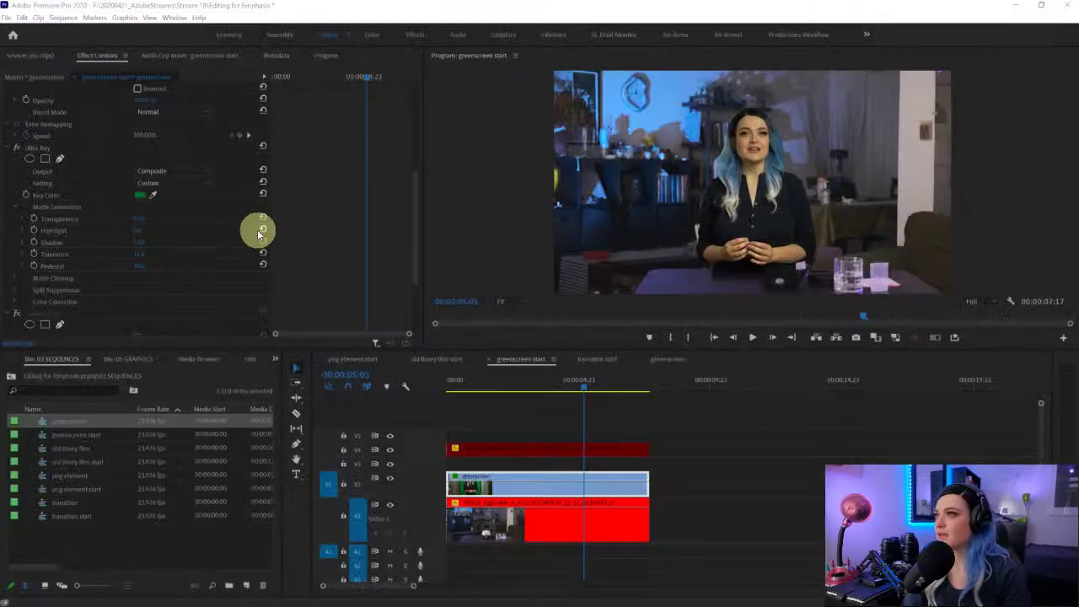
Step: Duplicate the keyed greenscreen clip from V2 onto V3 and disable the duplicate
click(524, 477)
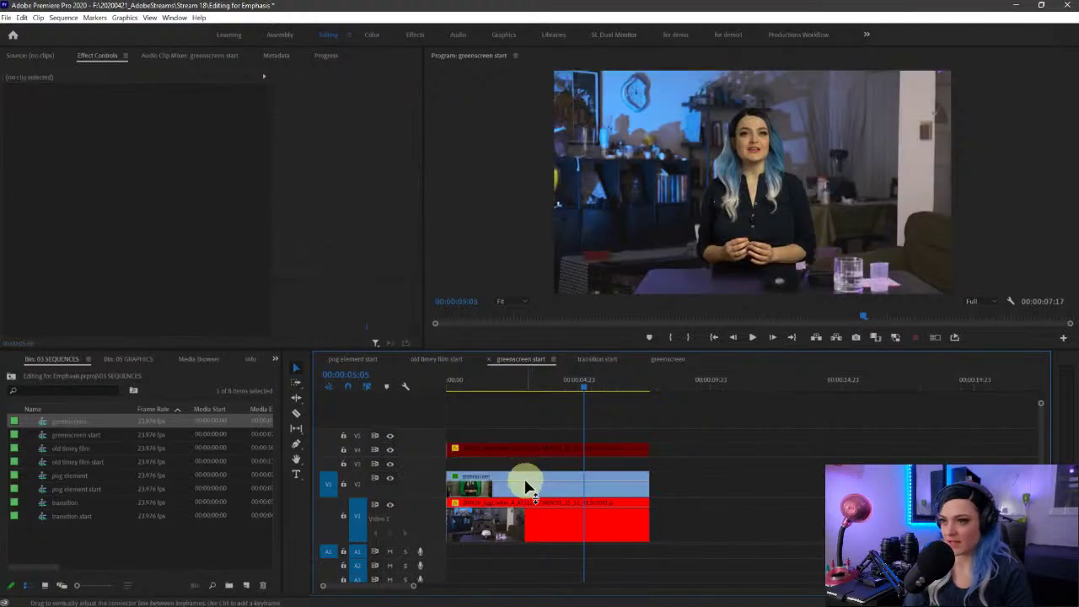
click(531, 479)
drag(535, 478, 533, 464)
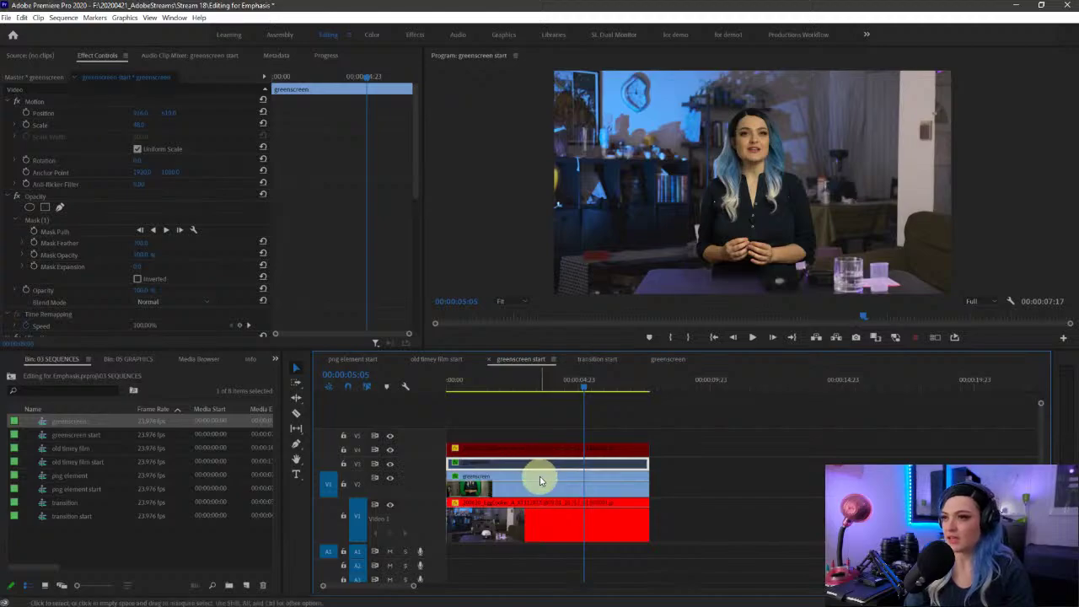
Step: Try resetting the mask feather on the V2 greenscreen clip and undo the change
click(547, 484)
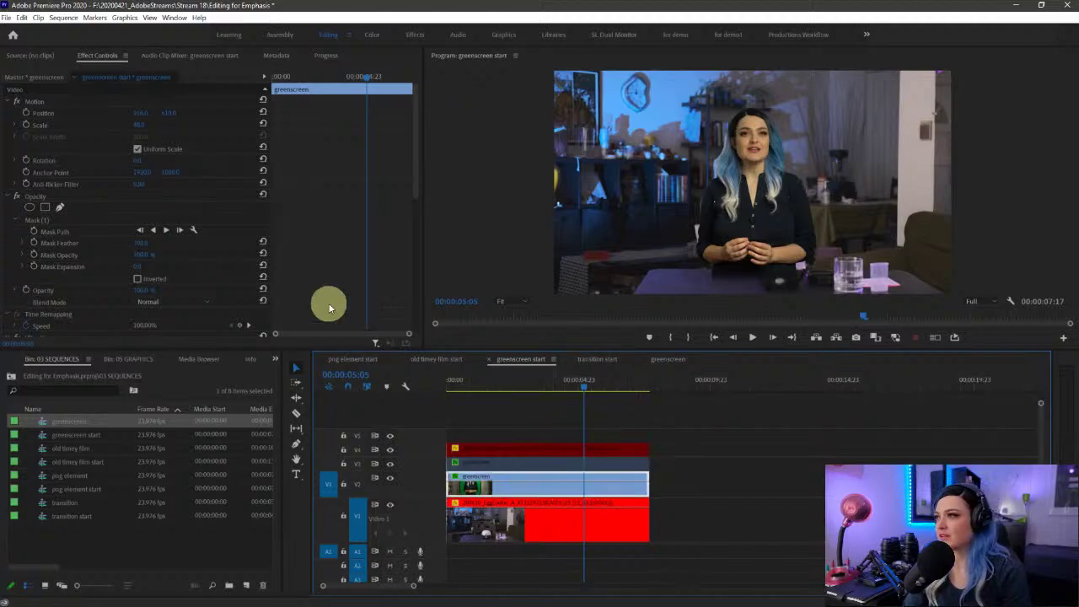
click(263, 250)
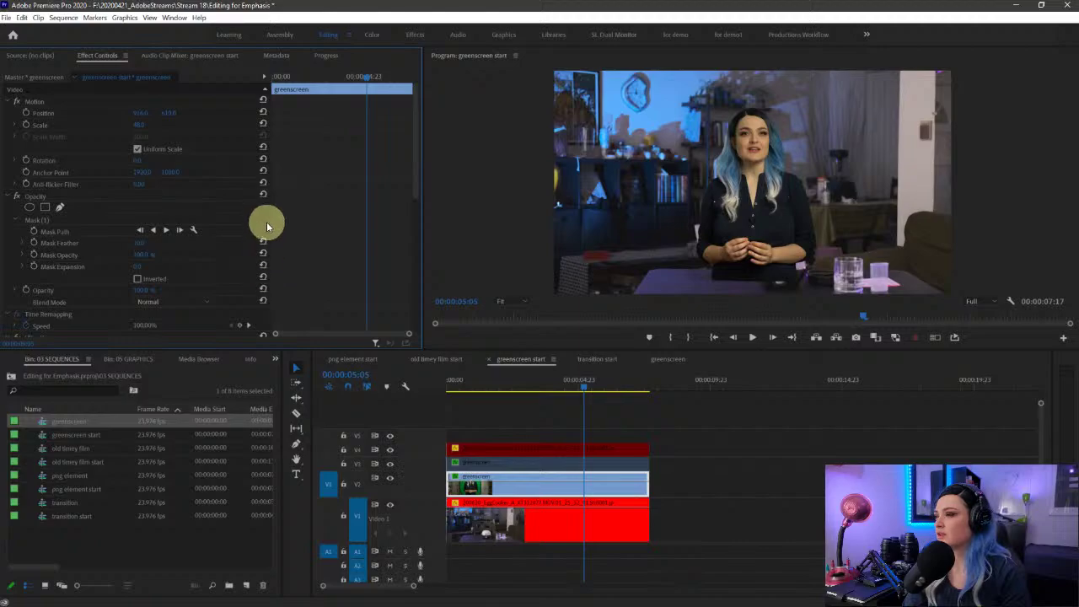
key(ctrl+z)
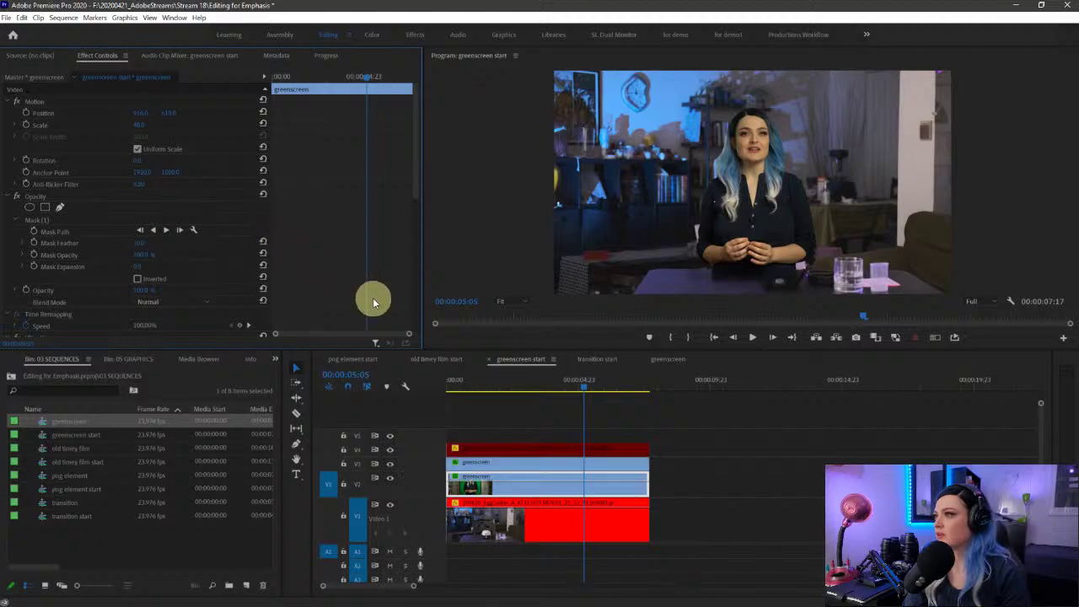
key(ctrl+z)
key(ctrl+z)
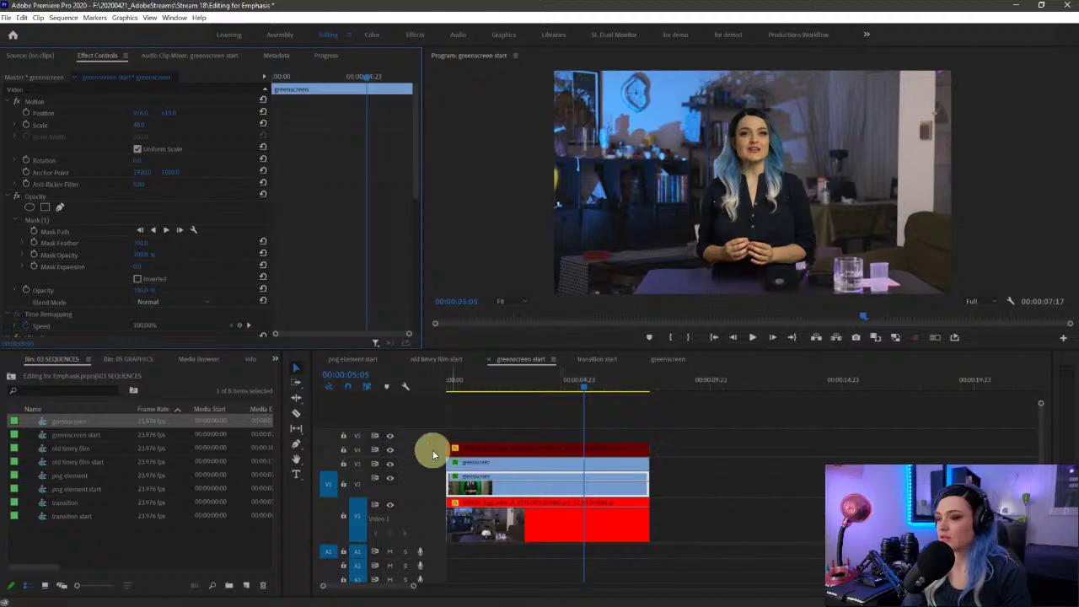
key(ctrl+z)
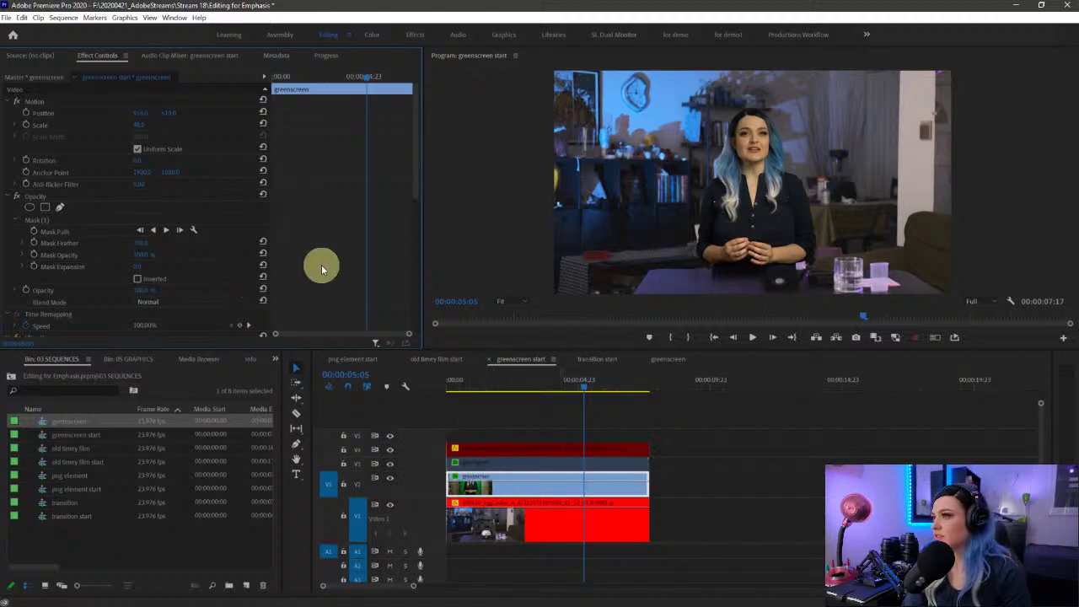
Step: Reselect the V2 greenscreen clip and examine its Ultra Key Matte Generation settings
scroll(321, 269, down, 6)
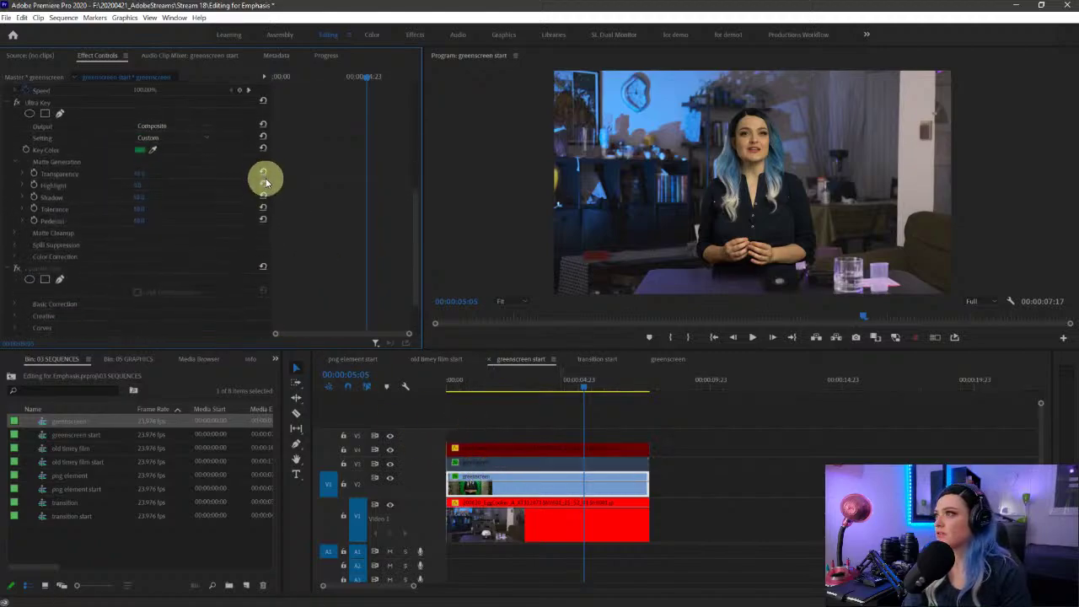
click(532, 419)
click(512, 492)
scroll(265, 313, down, 5)
scroll(241, 272, up, 1)
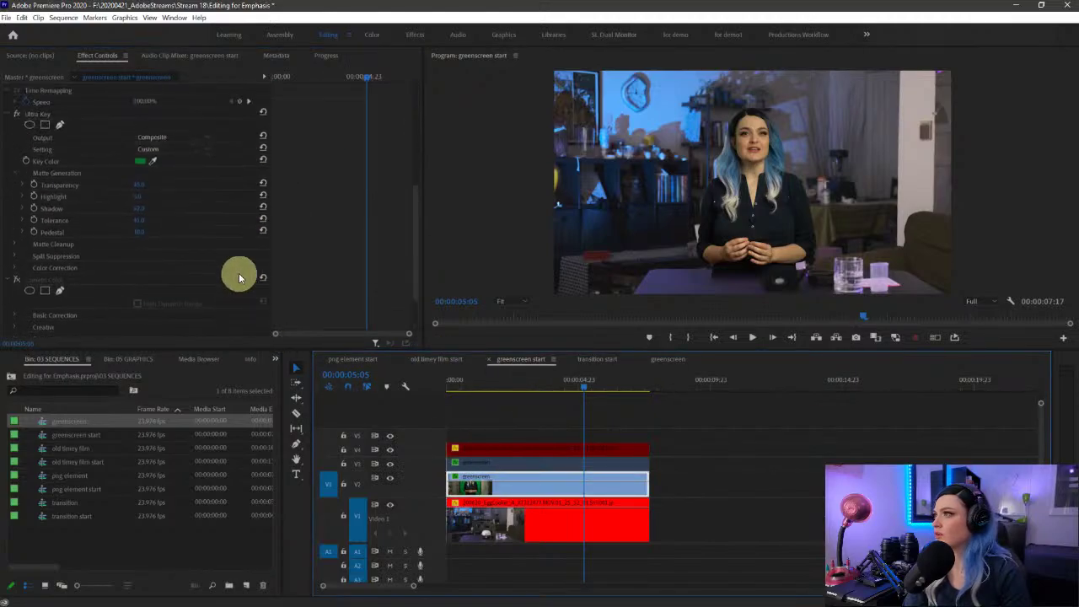
scroll(263, 202, up, 1)
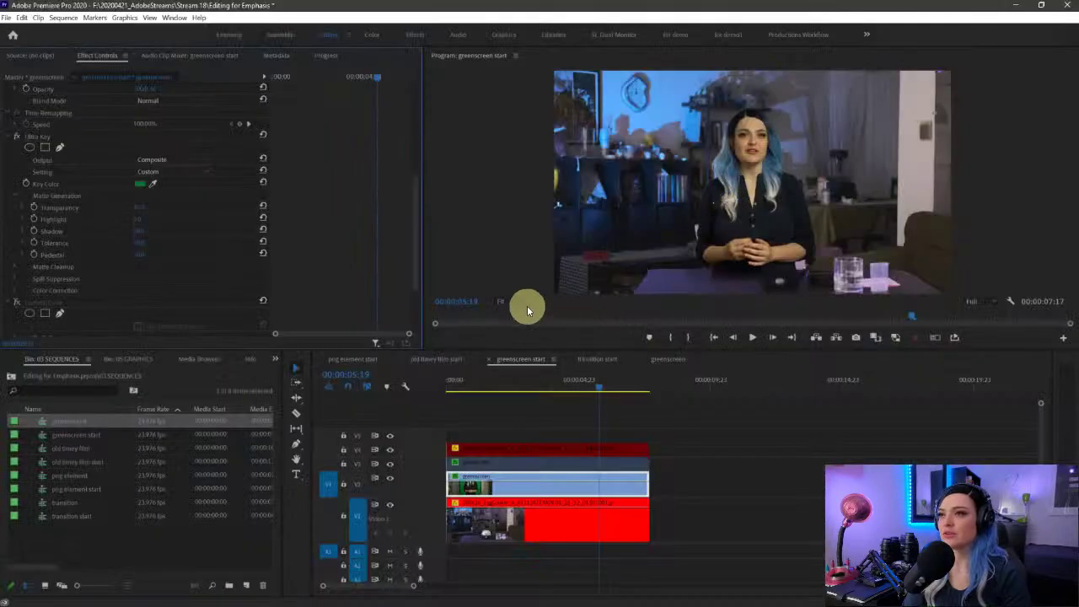
Step: Try tuning the V2 clip's Ultra Key Matte Generation values while checking the presenter's hair edges at 150% and 200% preview zoom
click(516, 302)
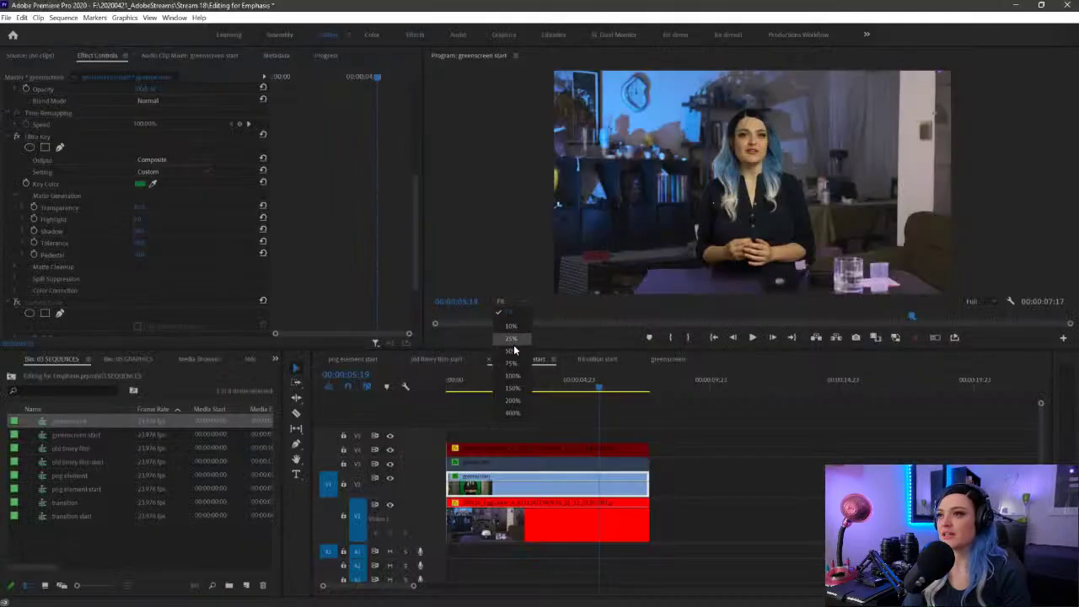
click(517, 390)
drag(1073, 180, 1072, 134)
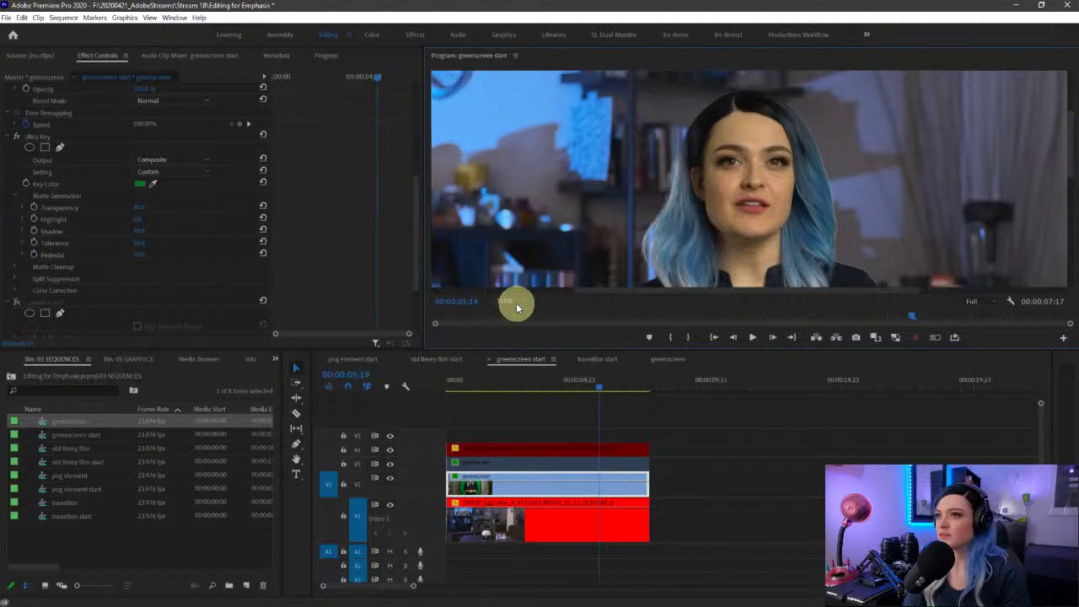
click(515, 303)
click(513, 396)
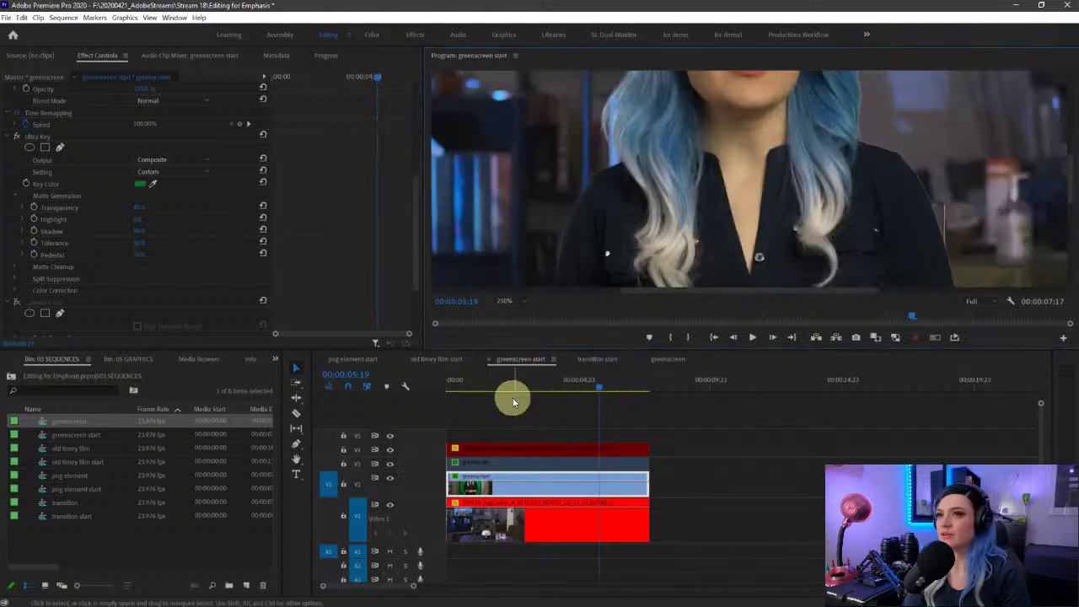
drag(651, 350, 645, 406)
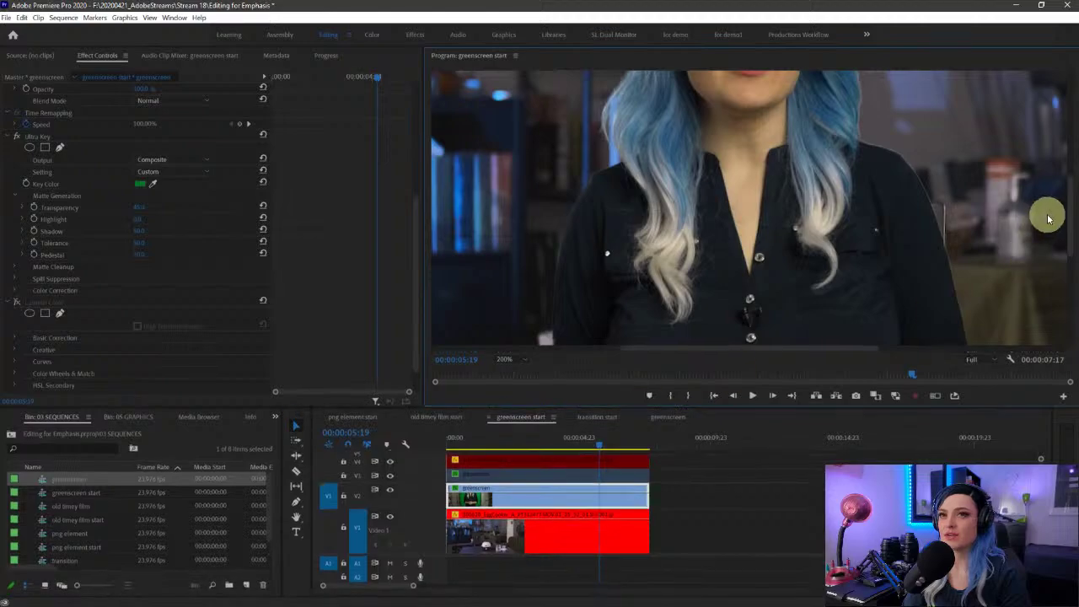
drag(1063, 198, 1070, 152)
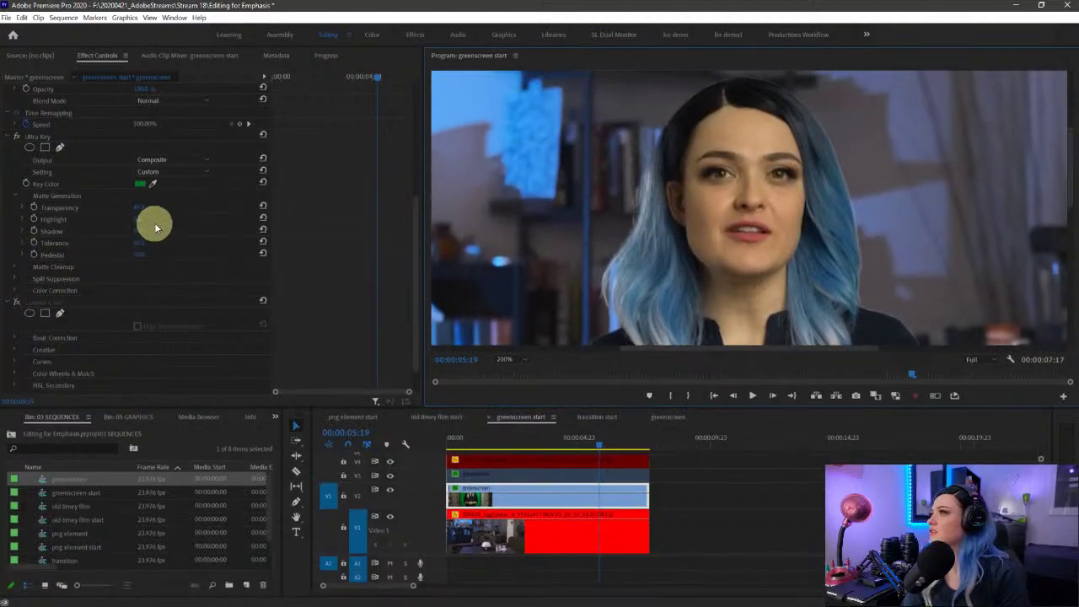
mouse_move(145, 236)
mouse_down()
mouse_move(160, 231)
mouse_move(19, 241)
mouse_move(193, 235)
mouse_move(122, 232)
mouse_move(264, 222)
mouse_move(108, 251)
mouse_move(329, 252)
mouse_move(154, 261)
mouse_move(111, 243)
mouse_move(132, 248)
mouse_move(138, 212)
mouse_move(171, 200)
mouse_move(161, 208)
mouse_move(212, 210)
mouse_move(128, 221)
mouse_move(161, 234)
mouse_move(133, 253)
mouse_move(146, 257)
mouse_up()
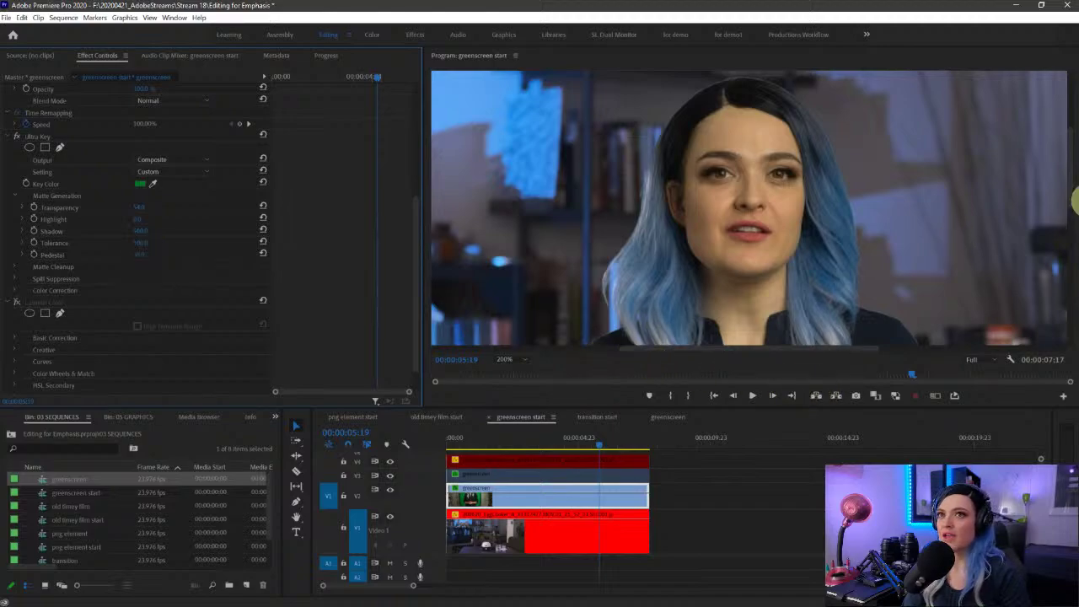
click(505, 358)
click(509, 368)
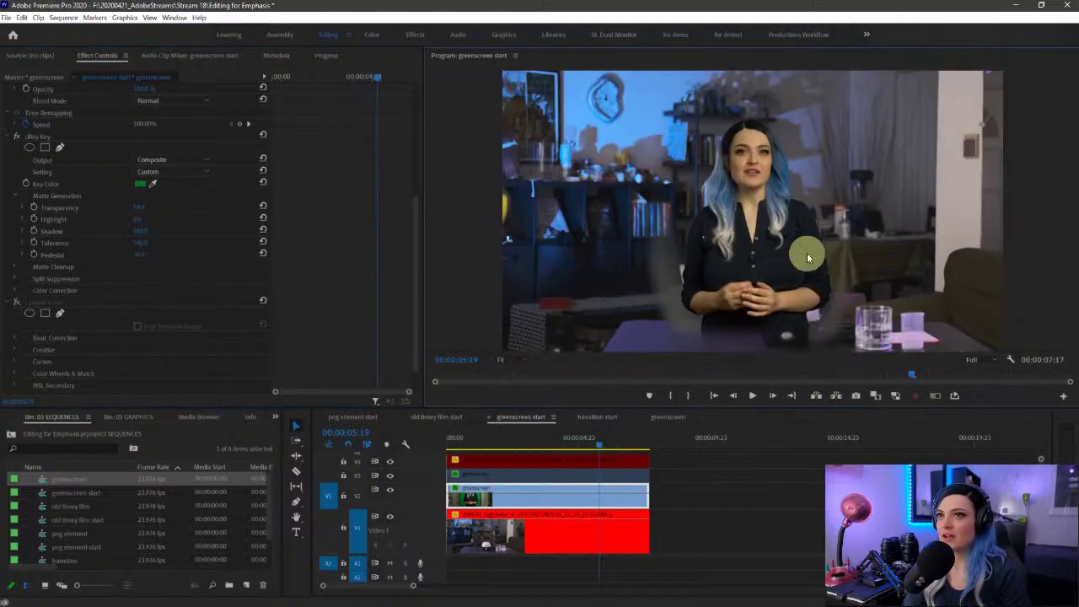
Step: Turn on Lumetri Color for the V2 clip and try a different Ultra Key Transparency and Highlight
scroll(337, 264, down, 2)
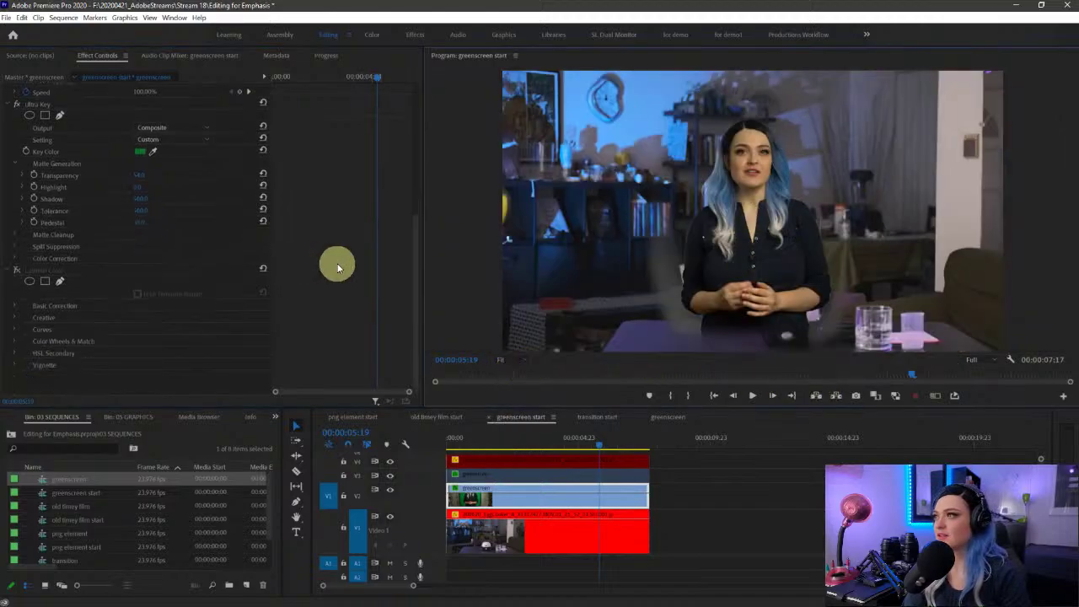
click(15, 272)
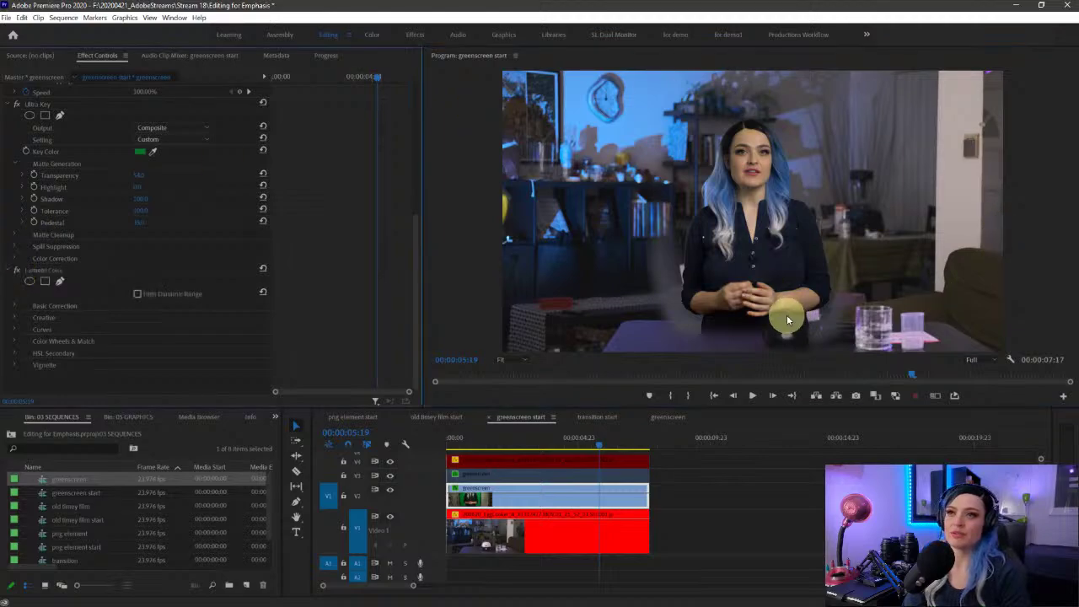
mouse_move(141, 175)
mouse_down()
mouse_move(132, 169)
mouse_move(150, 169)
mouse_move(152, 185)
mouse_up()
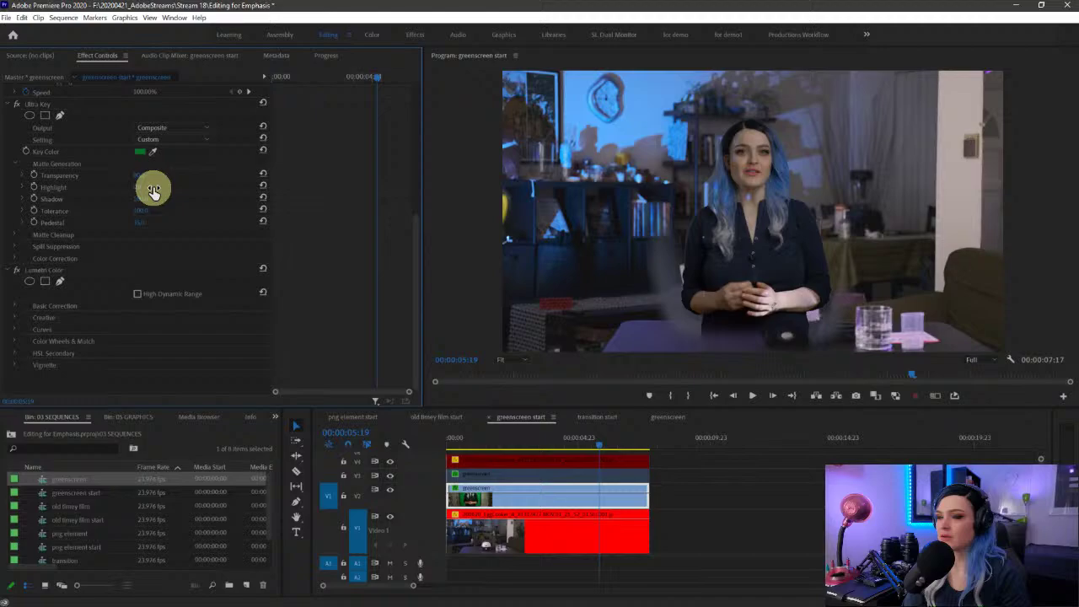
Step: Re-enable the duplicate keyed clip on V3 and move it down to V2, replacing the altered clip
click(566, 484)
click(572, 501)
key(Delete)
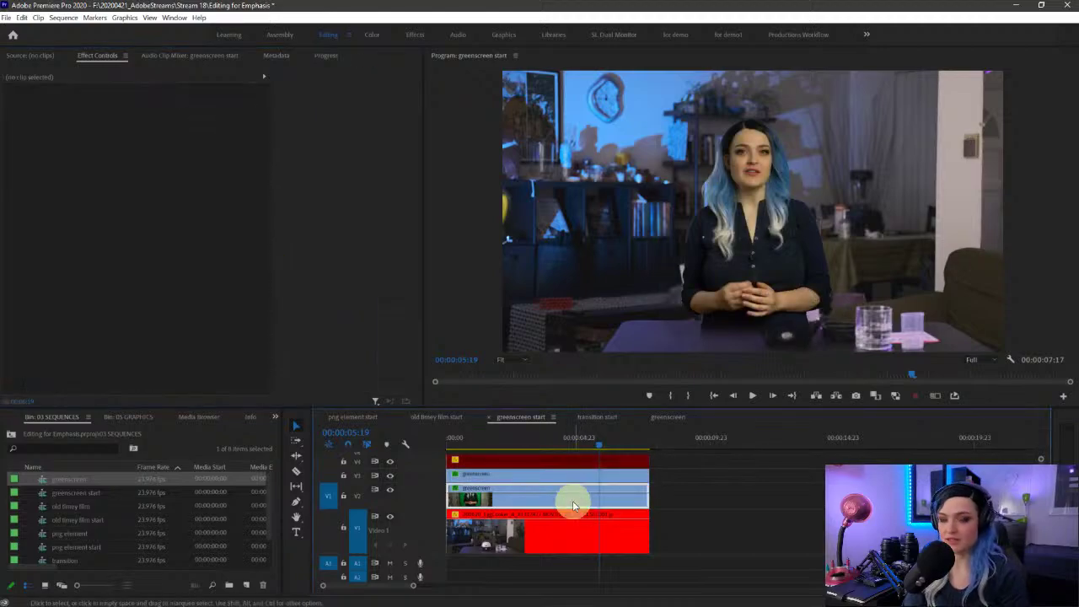
drag(579, 484, 561, 498)
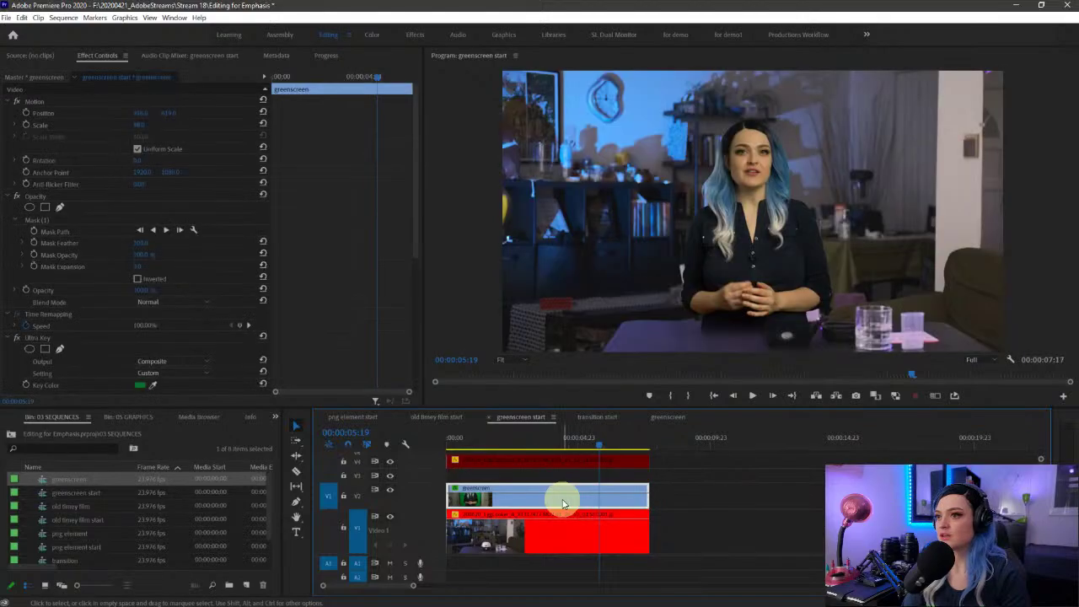
Step: Enable Lumetri Color on the restored V2 clip, comparing the presenter with and without the grade and viewing the preview at 100%
scroll(99, 328, down, 5)
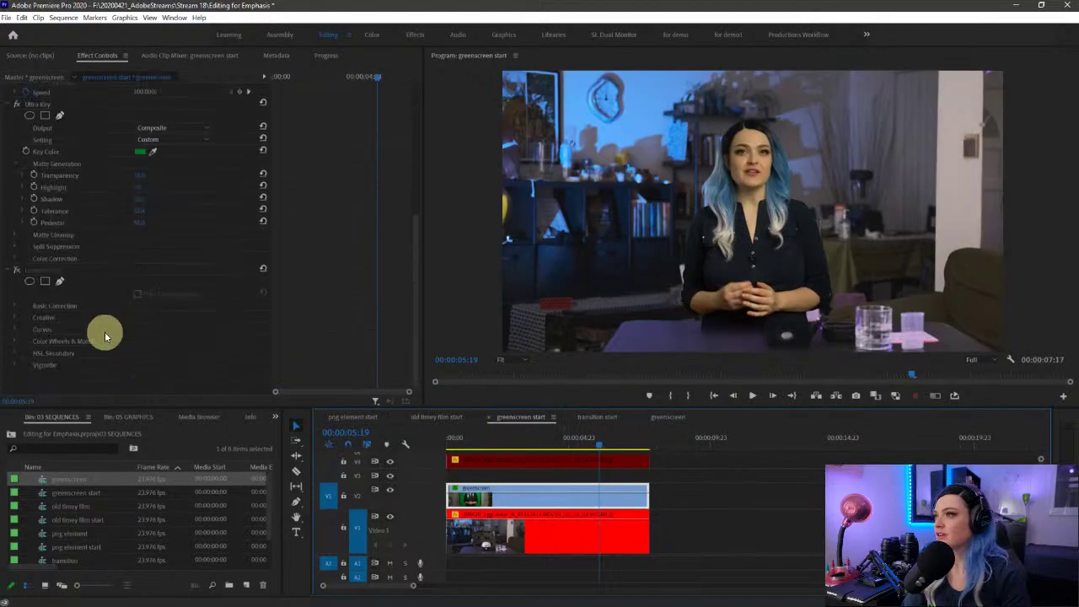
click(18, 270)
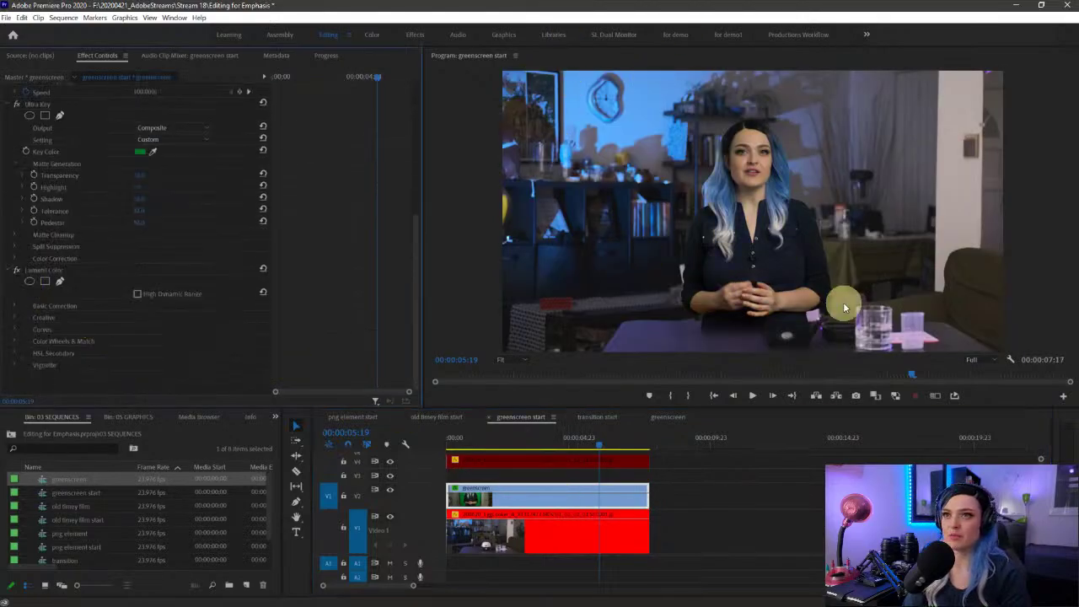
click(18, 270)
click(521, 360)
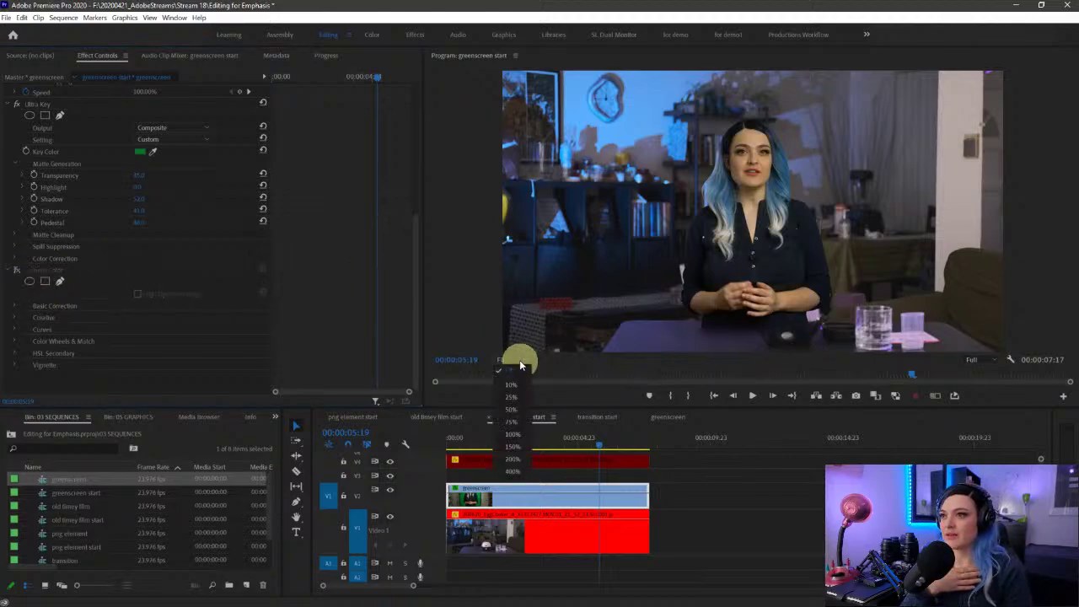
click(516, 434)
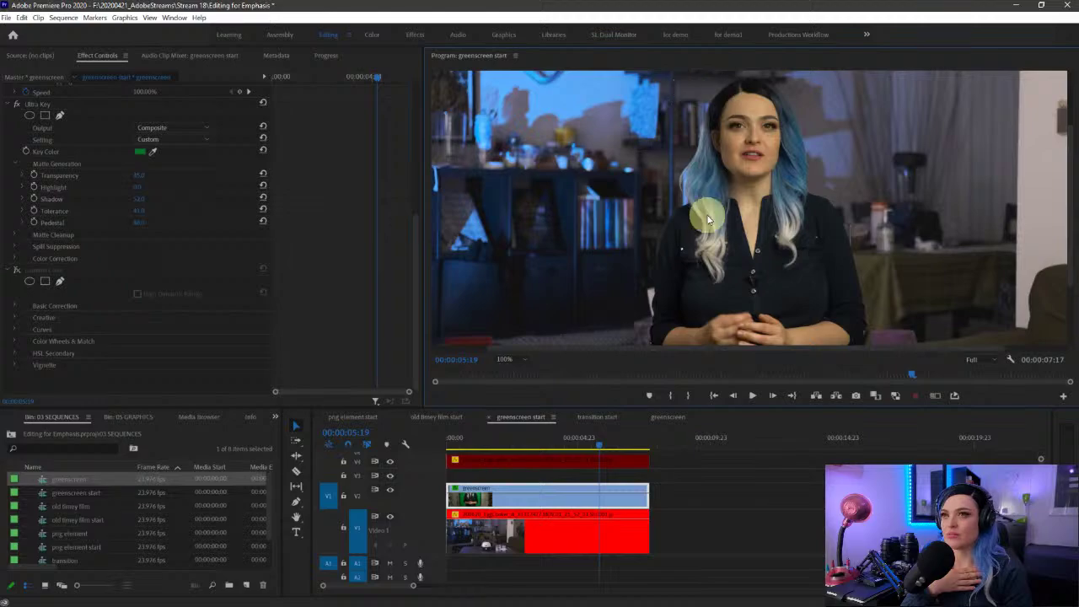
click(18, 270)
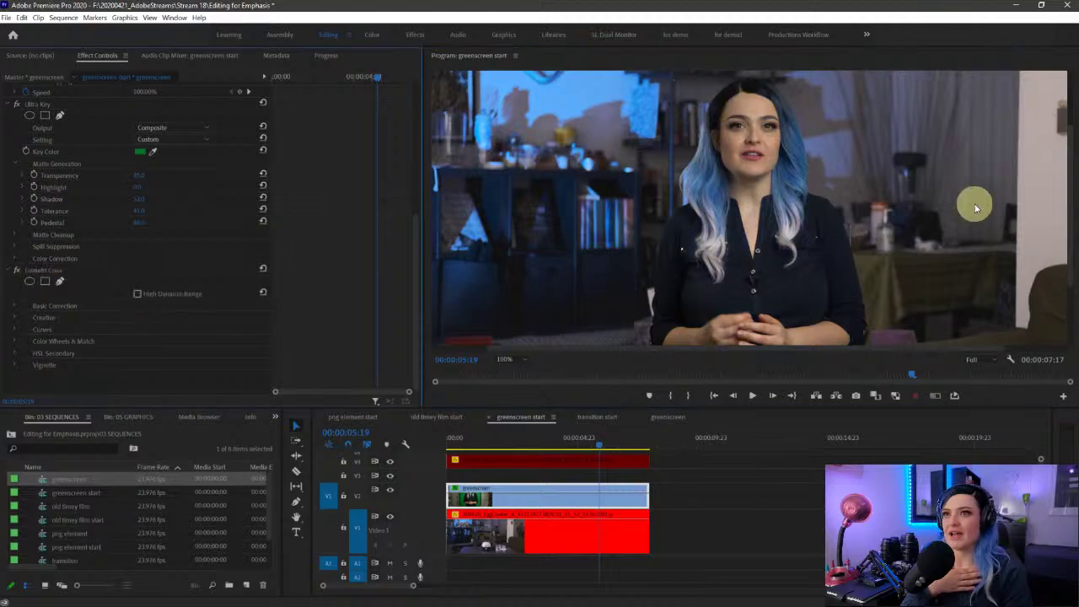
Step: Move the playhead to 00:00:05:09 in the greenscreen start sequence and save the project
click(520, 359)
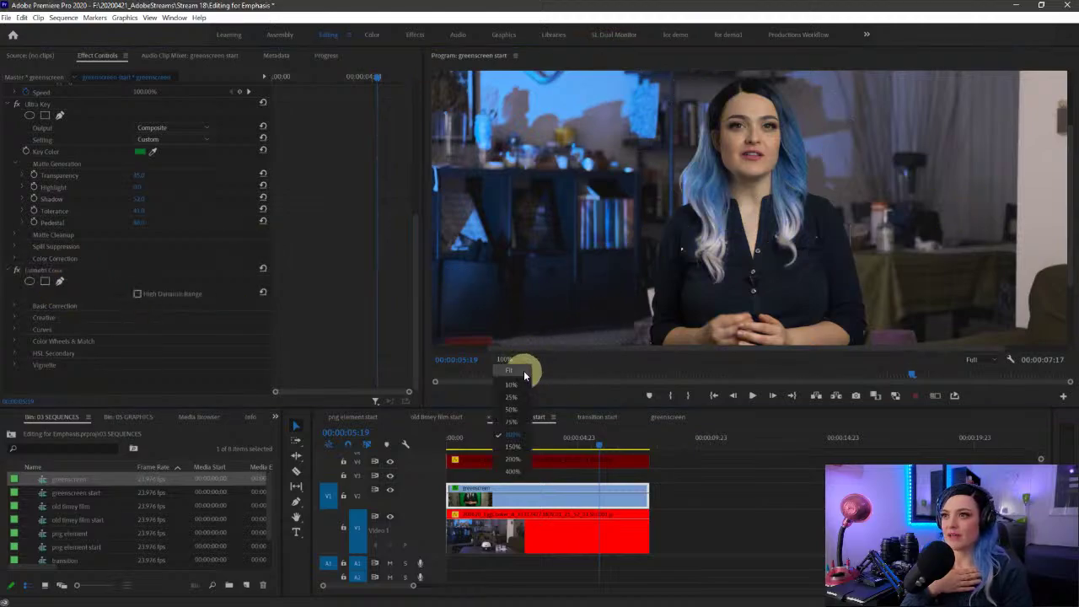
click(523, 370)
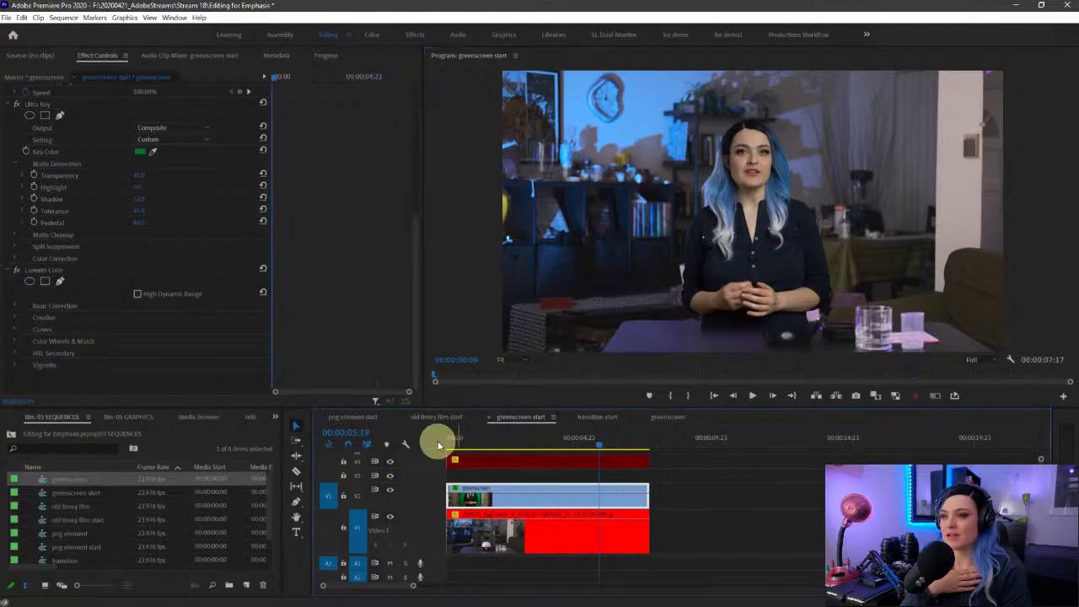
mouse_move(599, 442)
mouse_down()
mouse_move(640, 440)
mouse_move(589, 446)
mouse_up()
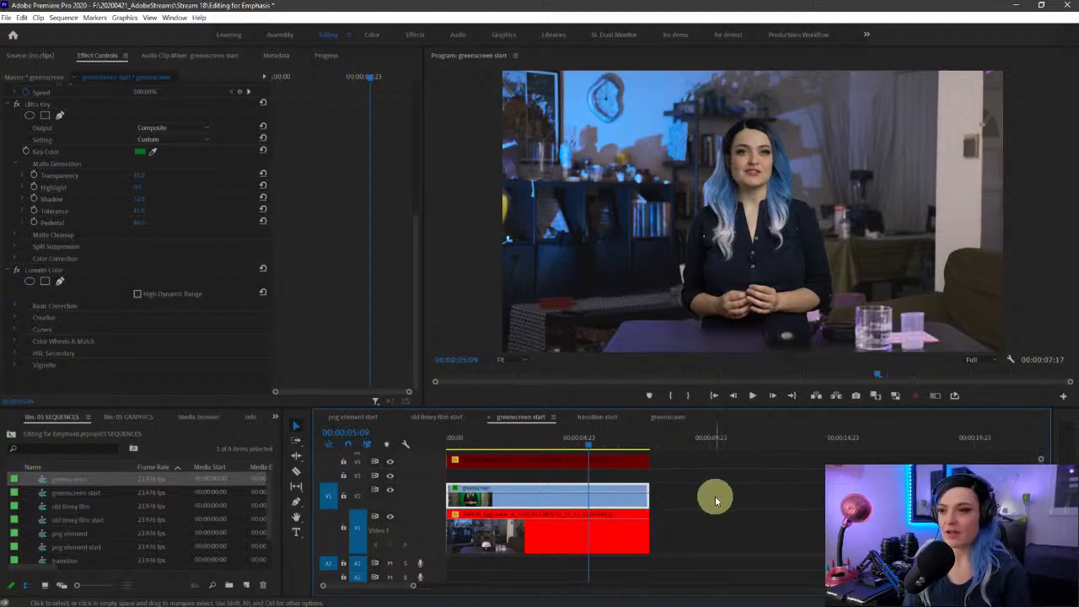
key(ctrl+s)
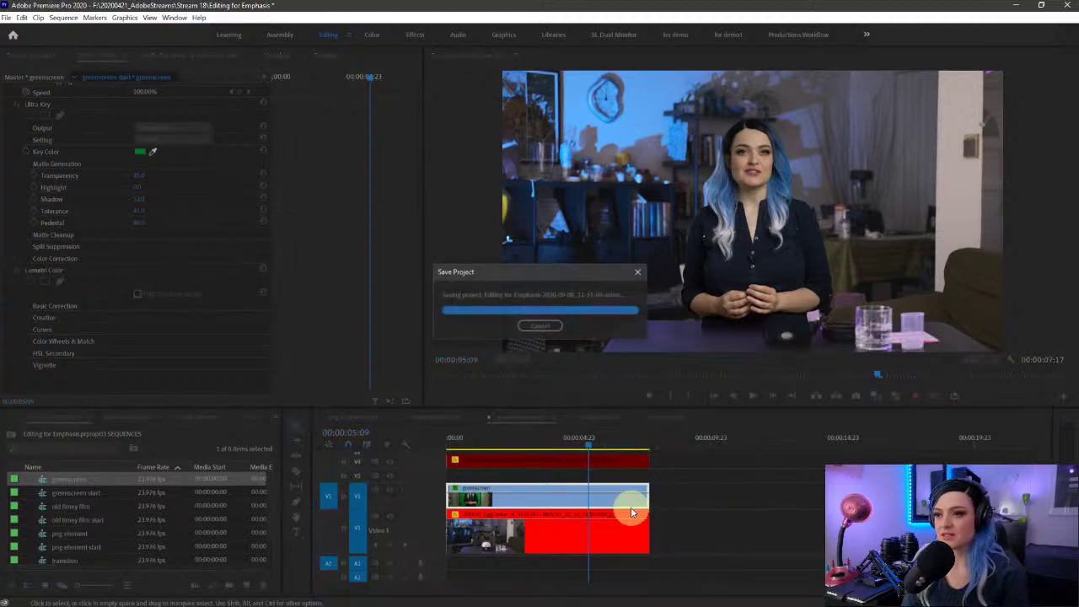
drag(402, 378, 446, 441)
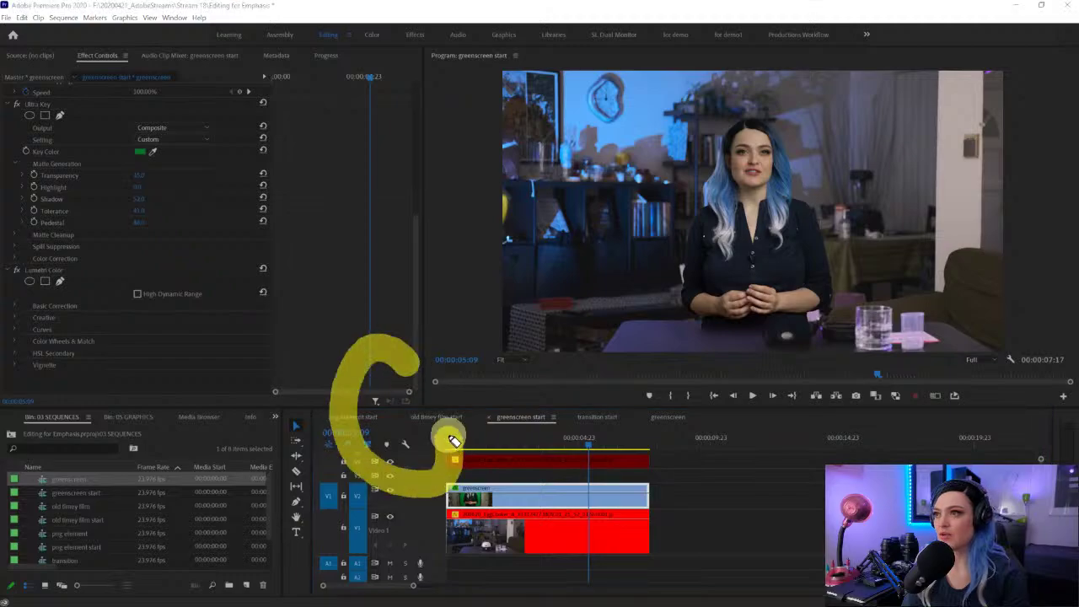
drag(459, 303, 655, 390)
drag(607, 218, 681, 379)
drag(818, 161, 878, 318)
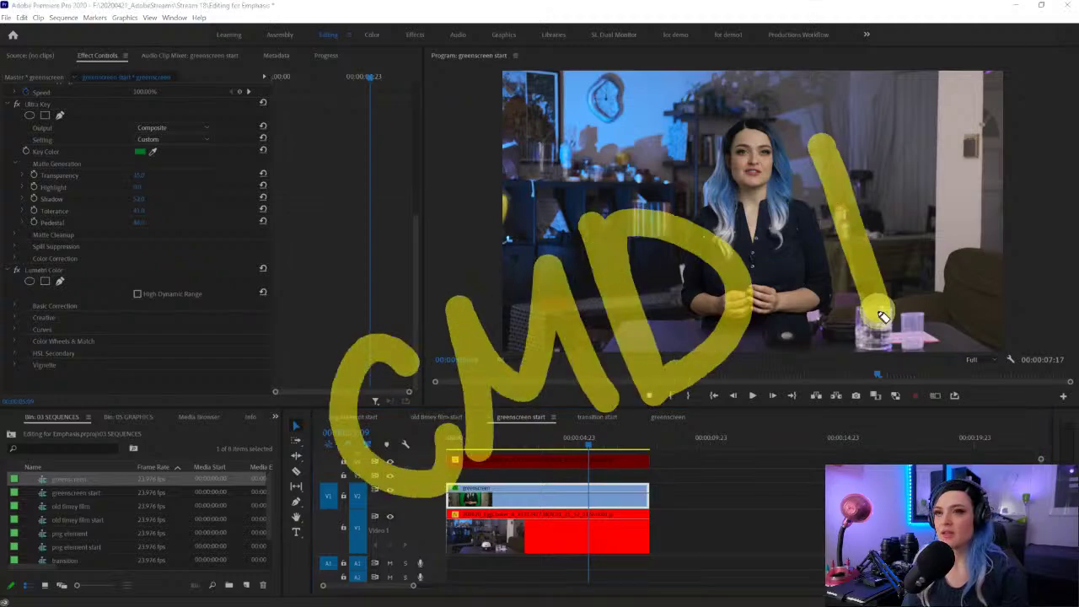
drag(881, 84, 977, 211)
Step: Split the greenscreen clip at the playhead and duplicate its second part onto the video track directly above
click(587, 501)
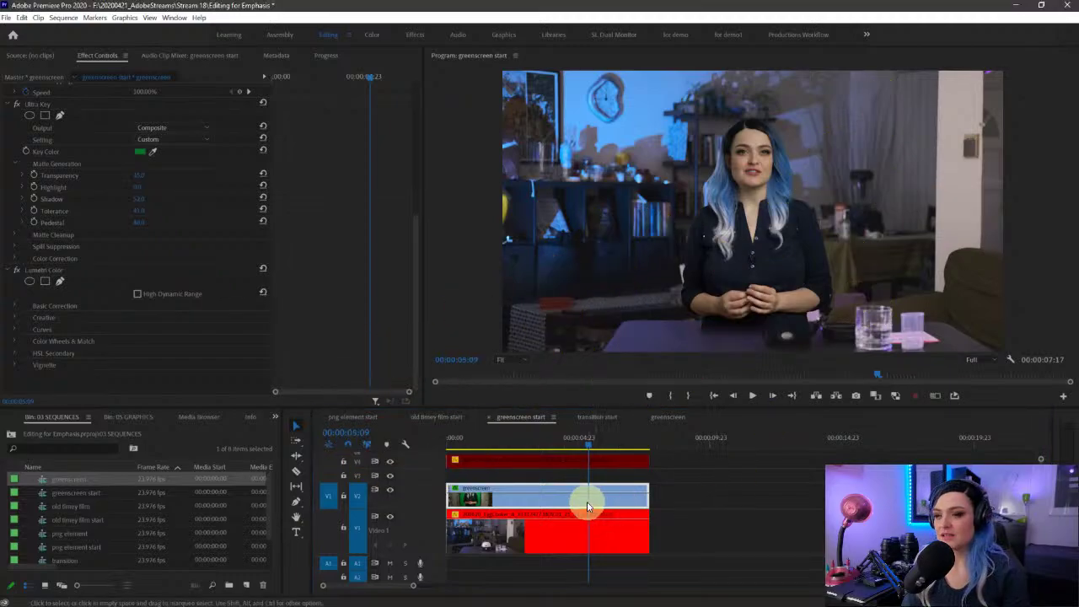
key(ctrl+k)
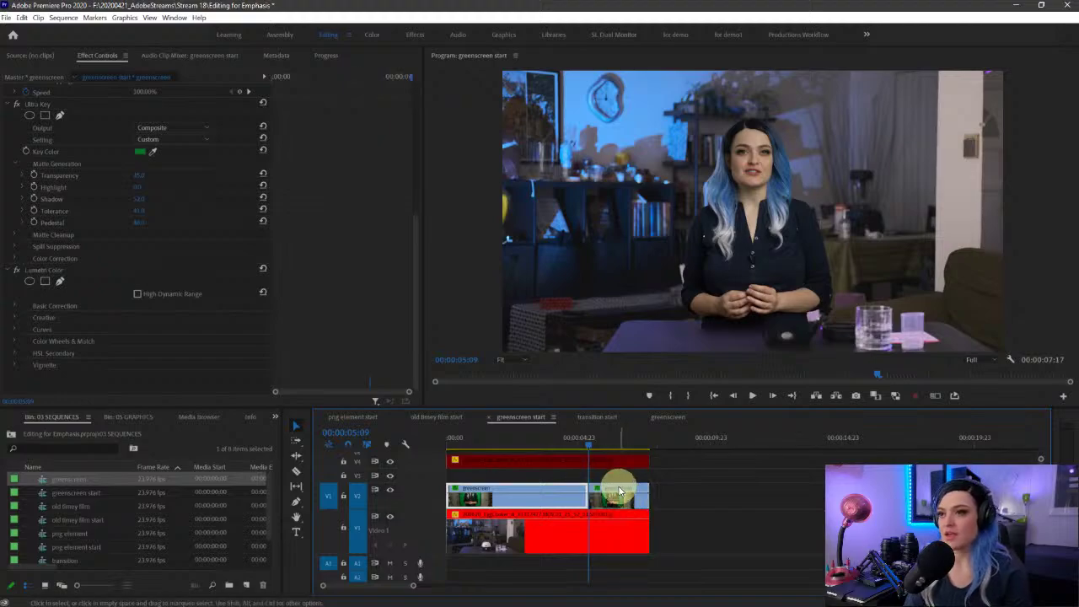
click(619, 491)
mouse_move(619, 491)
mouse_down()
mouse_move(631, 477)
mouse_move(700, 513)
mouse_move(624, 497)
mouse_move(620, 478)
mouse_up()
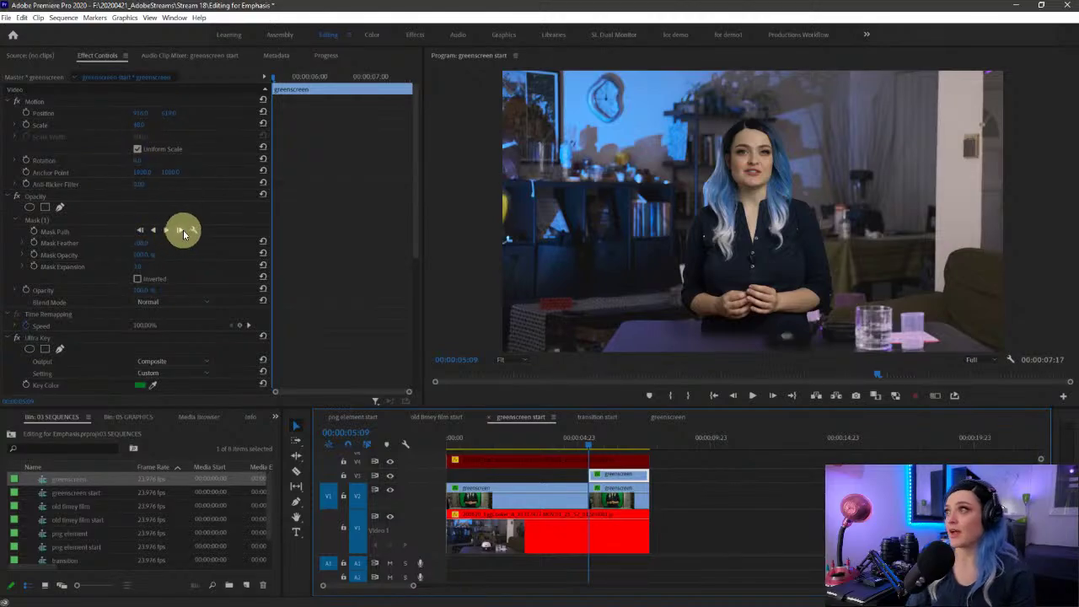
Step: Draw a closed freeform opacity mask around the woman's face and hair on the duplicated greenscreen clip, following the chin line
click(30, 207)
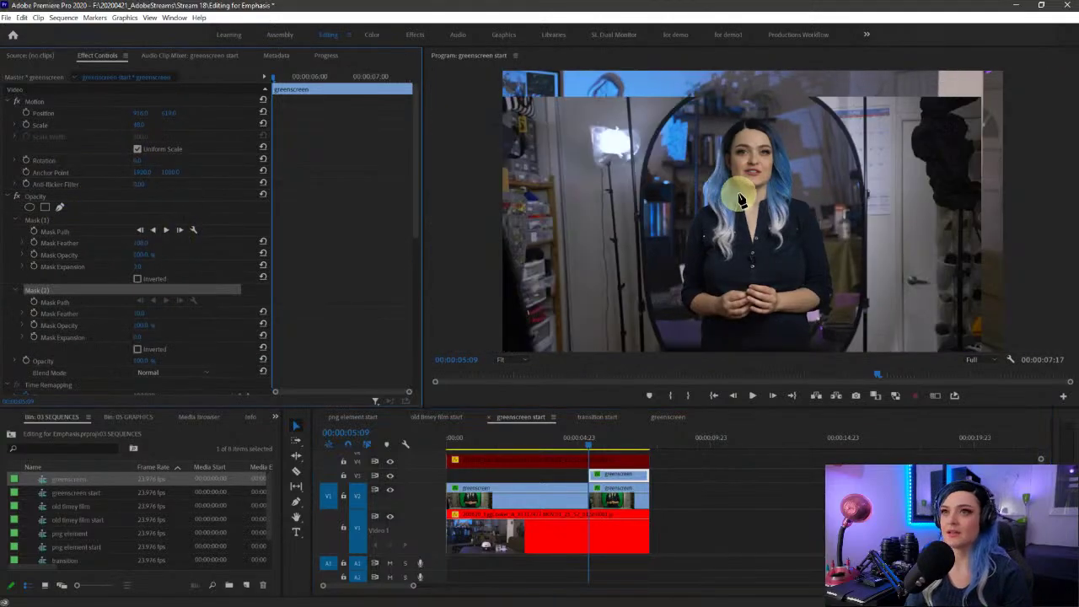
click(737, 186)
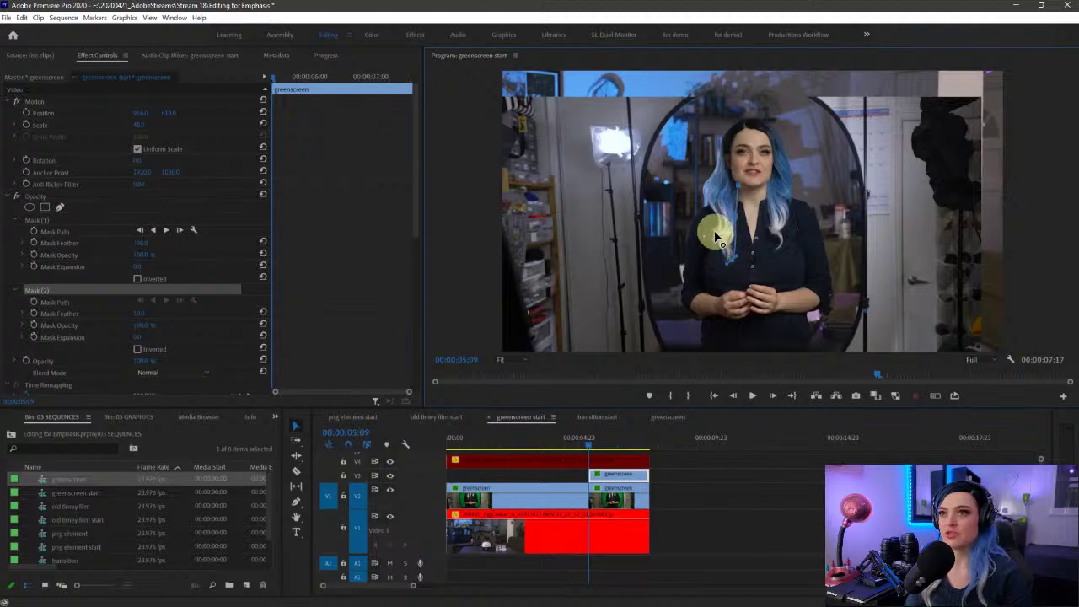
click(706, 196)
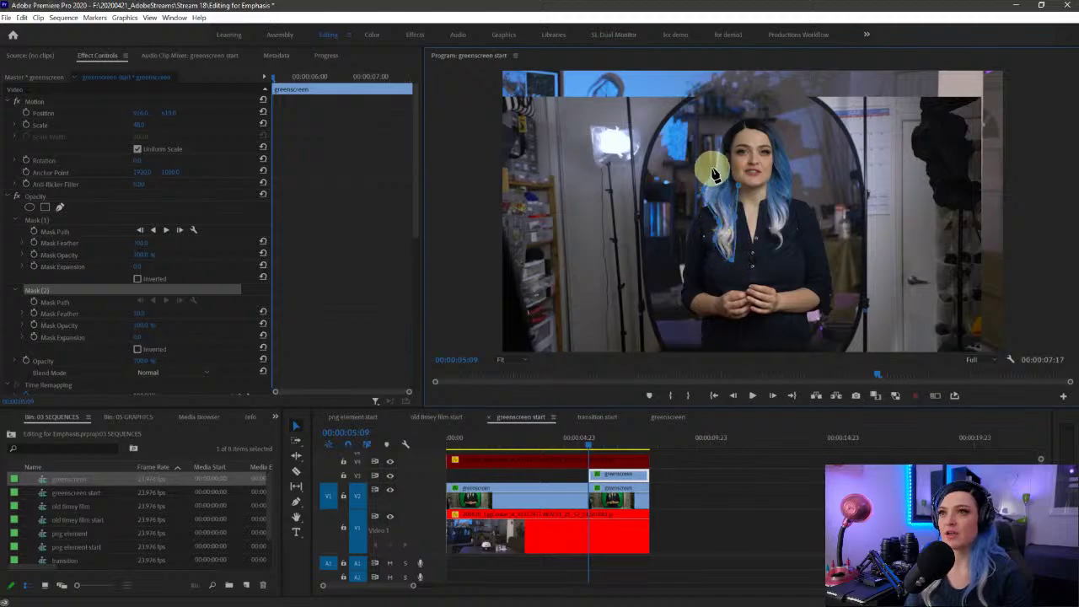
click(720, 196)
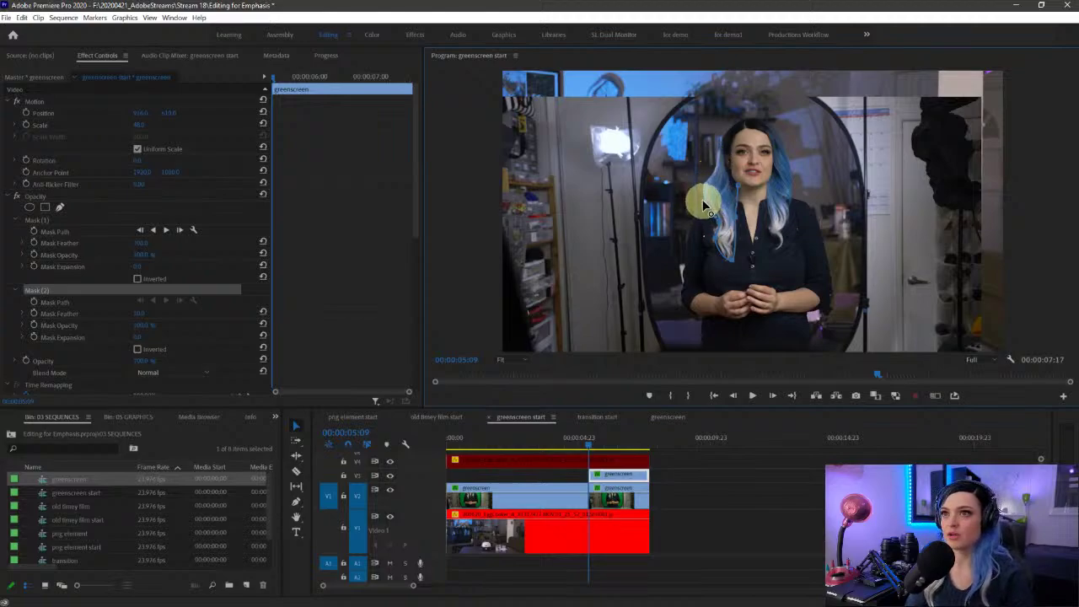
click(682, 169)
click(724, 105)
click(788, 108)
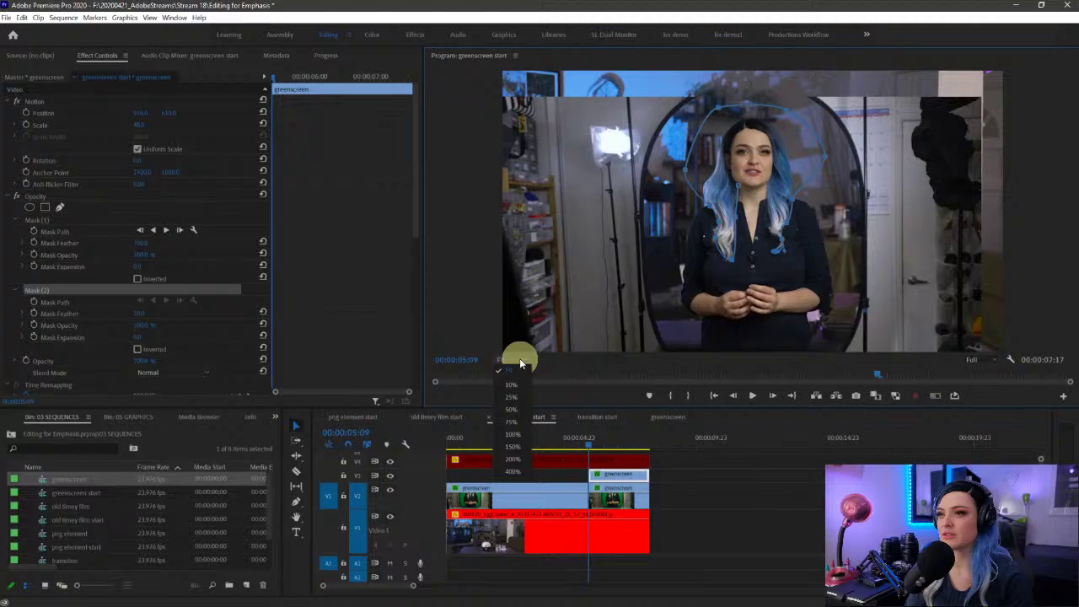
click(512, 434)
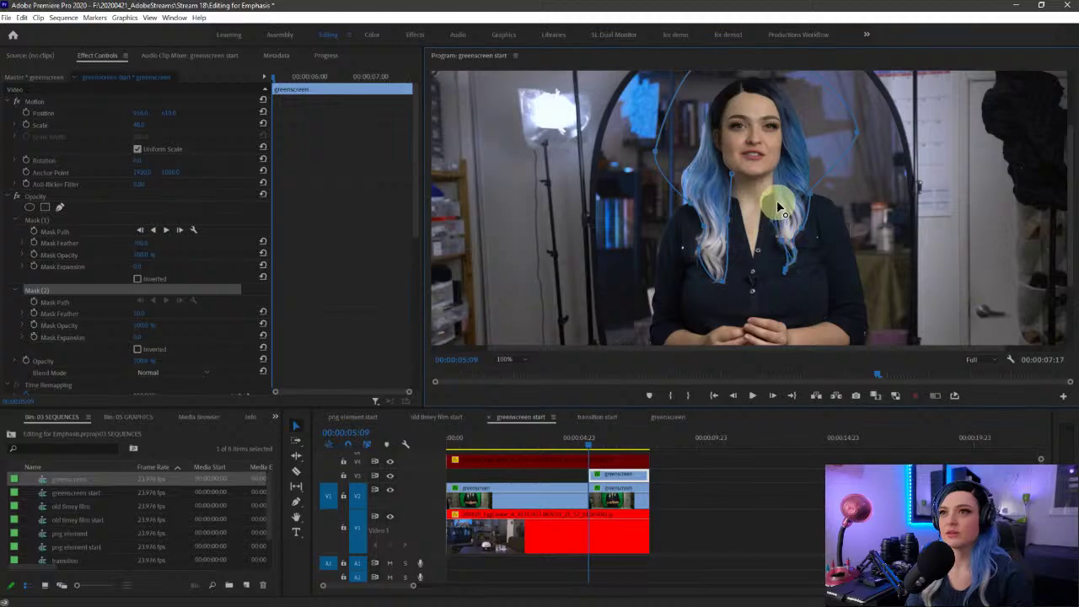
click(731, 177)
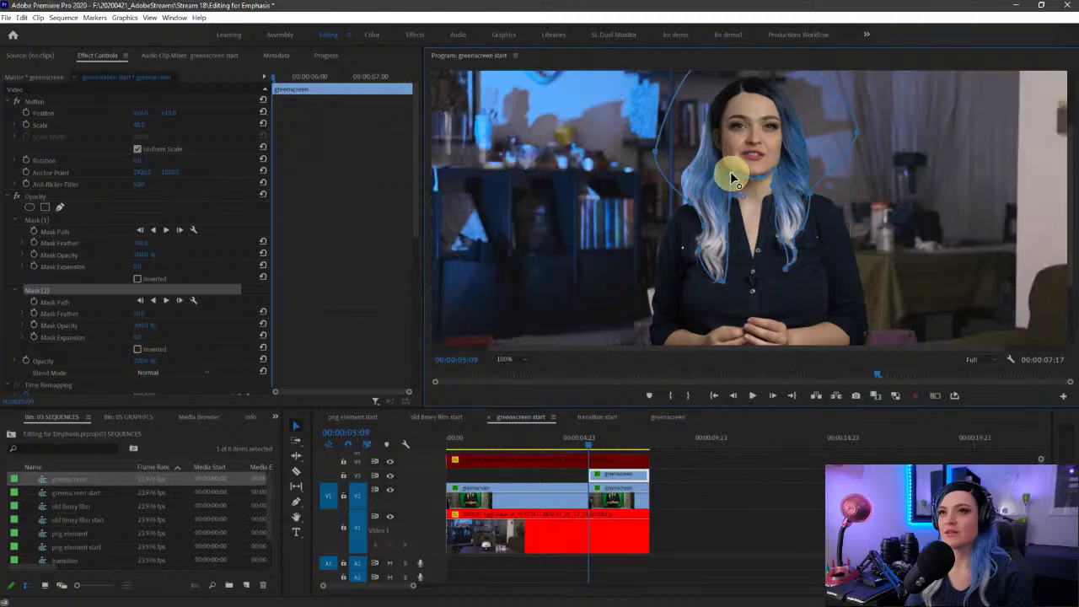
Step: Delete the original Mask (1) from the duplicated clip's opacity, keeping only the face-and-hair mask
click(47, 220)
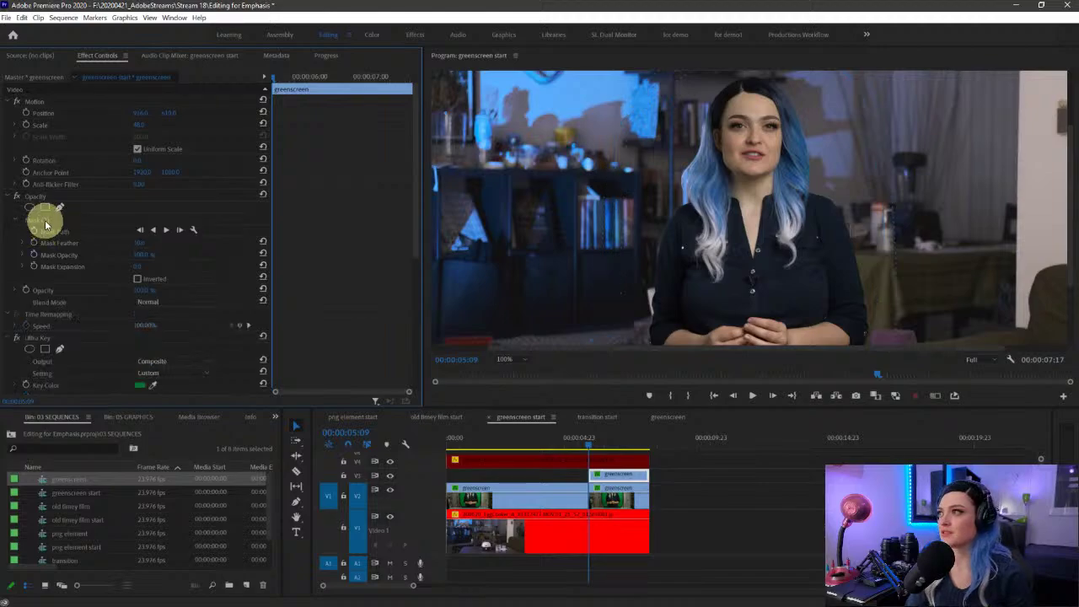
key(Delete)
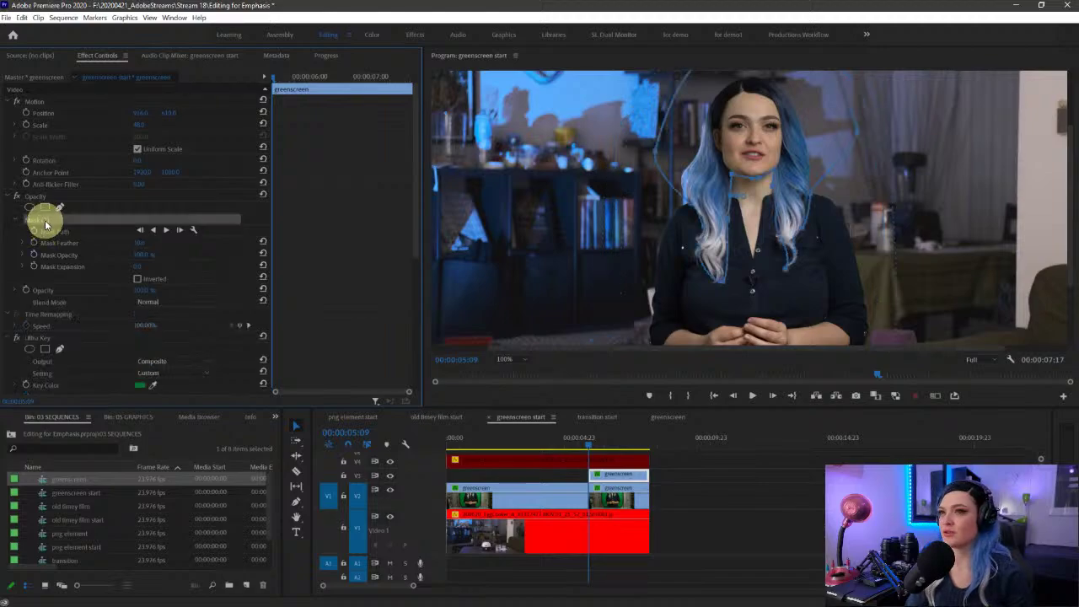
click(614, 479)
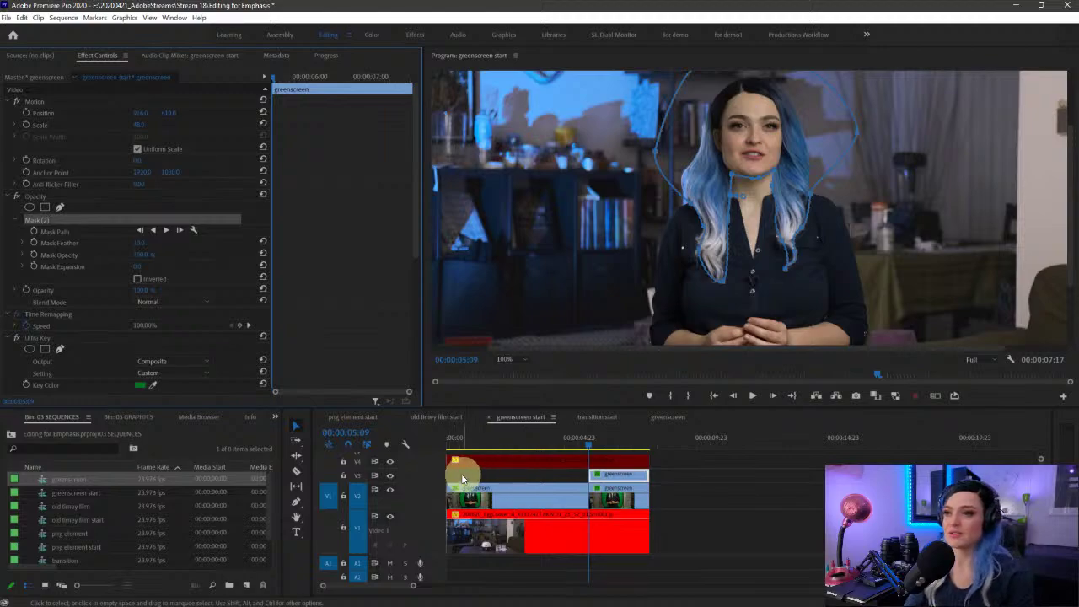
Step: Temporarily disable the clips on the two lower tracks to inspect the masked head alone, and re-enable them
drag(708, 495, 518, 521)
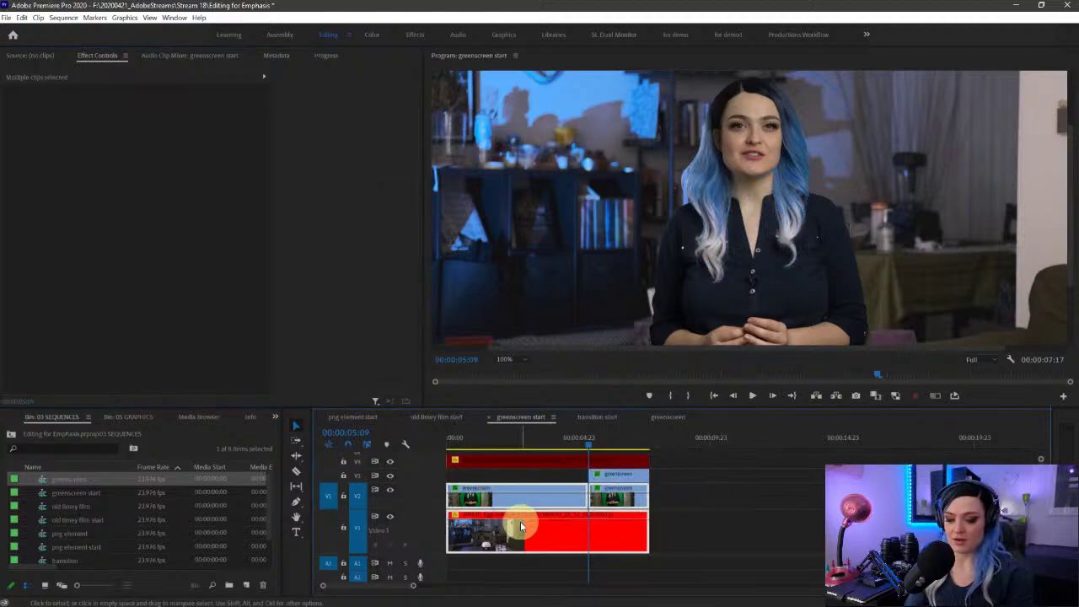
click(730, 516)
click(523, 359)
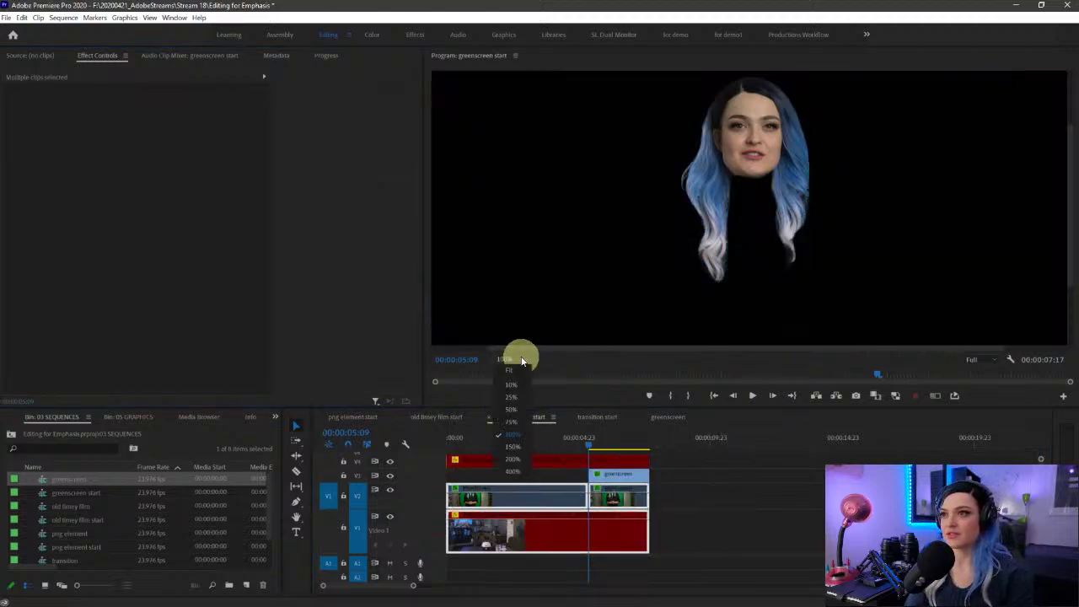
click(522, 369)
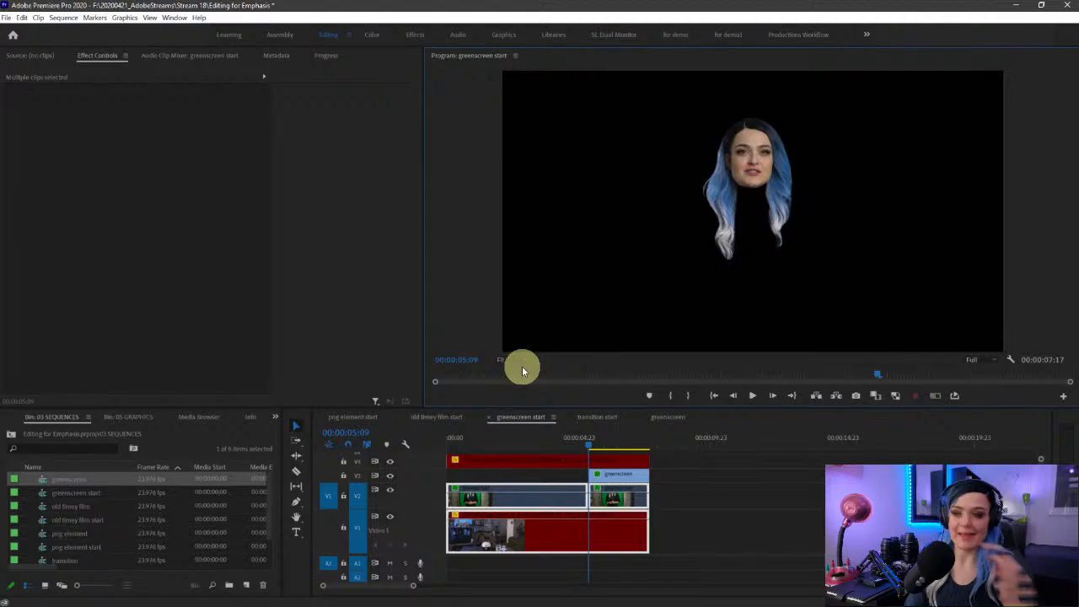
drag(674, 497, 494, 525)
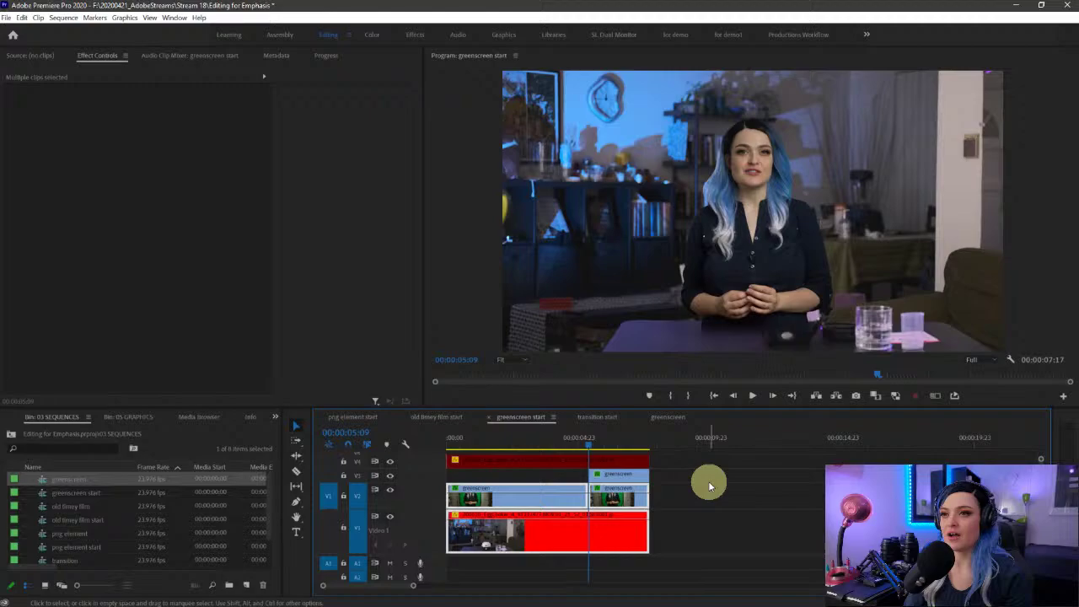
Step: Turn on Mask Path keyframing for Mask (2) on the duplicated clip at 00:00:05:09
click(624, 479)
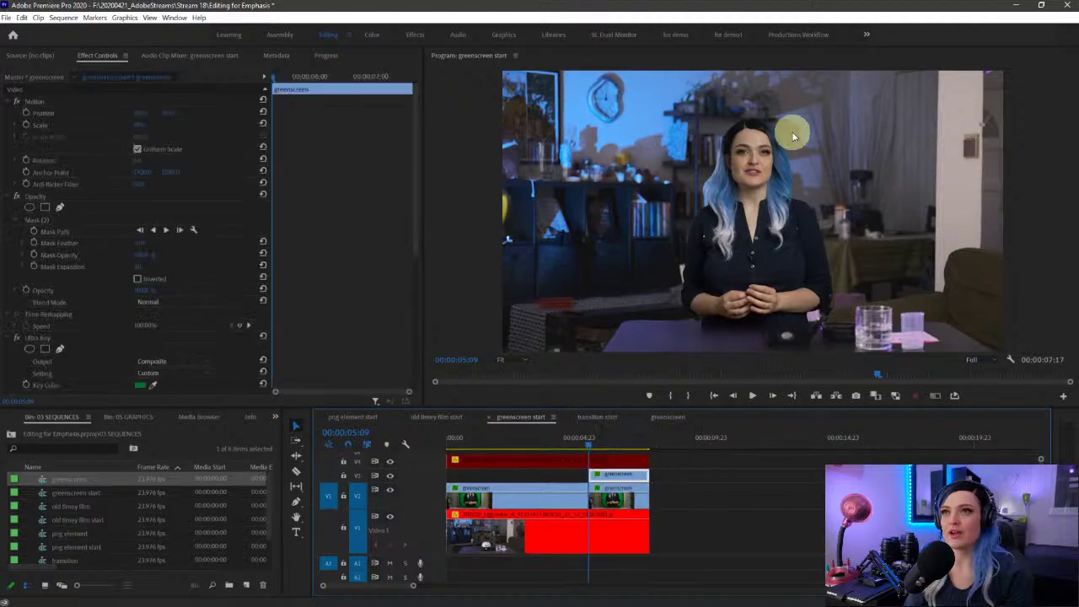
click(59, 171)
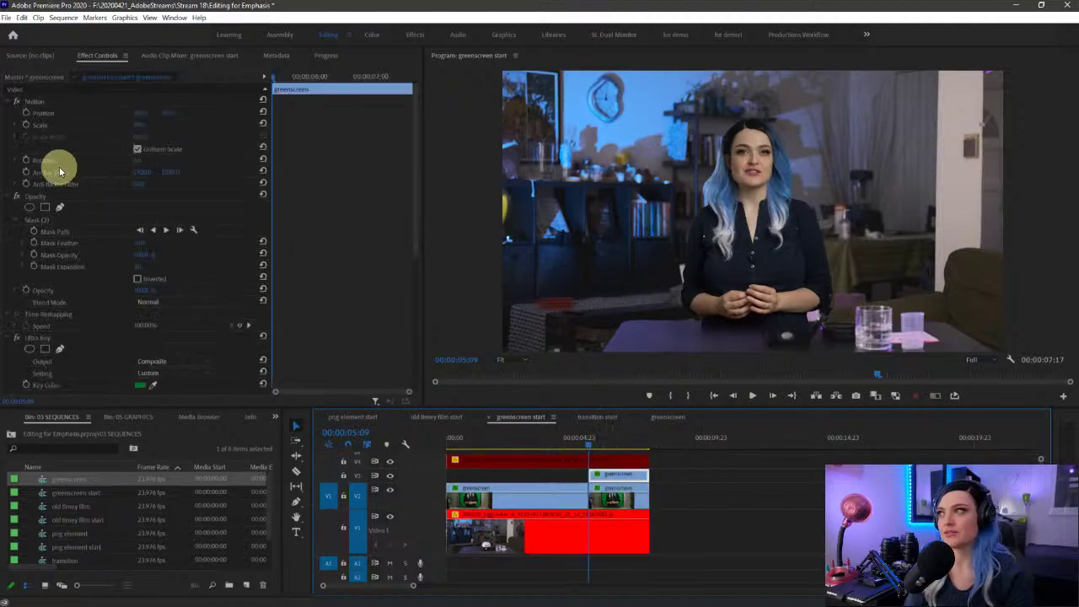
click(43, 221)
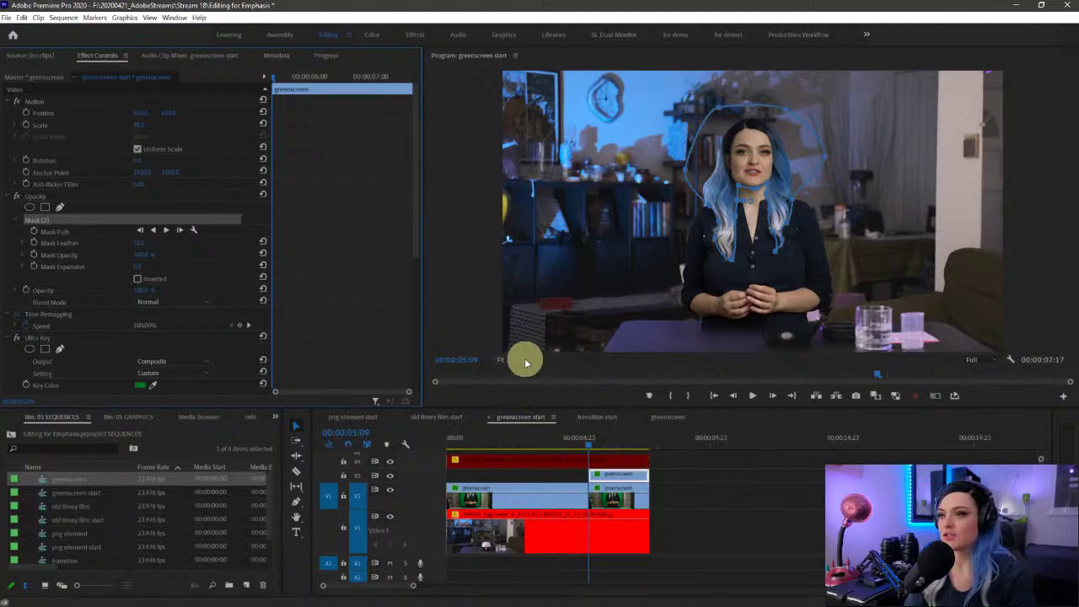
drag(414, 482, 428, 452)
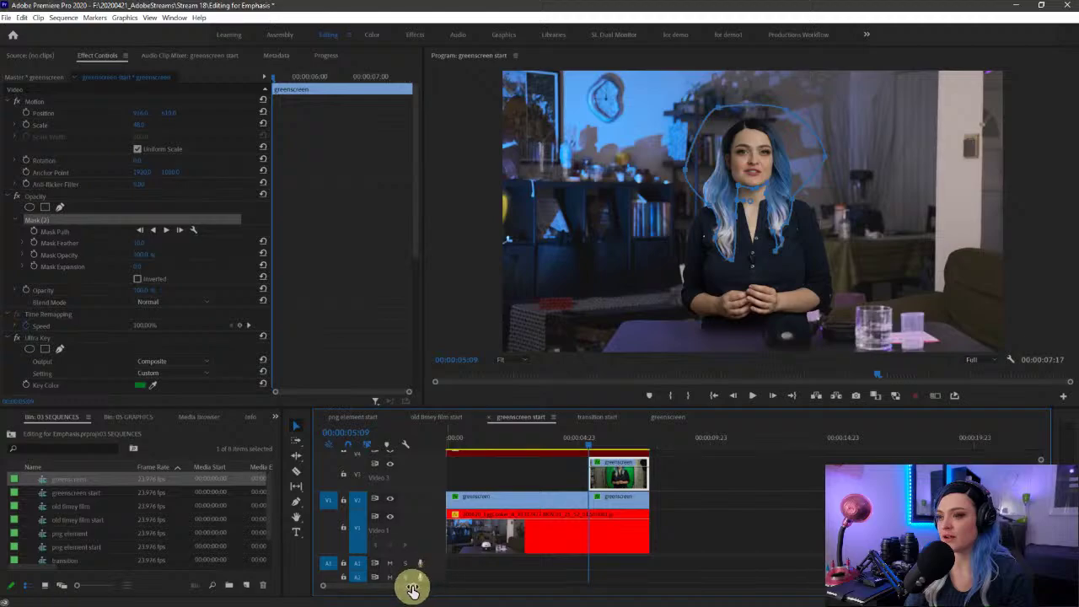
mouse_move(412, 589)
mouse_down()
mouse_move(424, 590)
mouse_move(397, 590)
mouse_up()
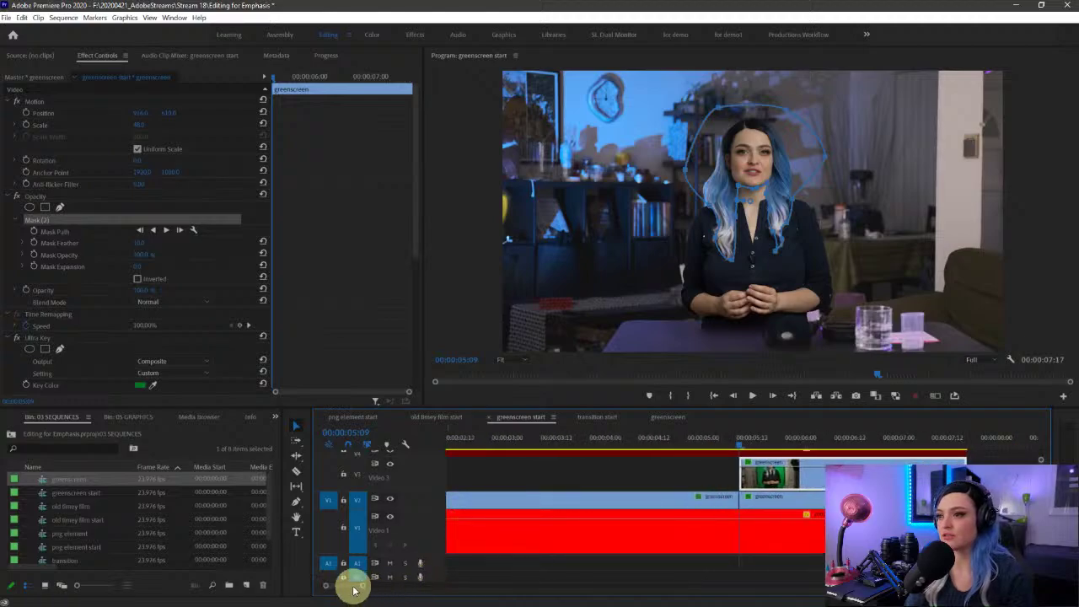
scroll(354, 586, down, 4)
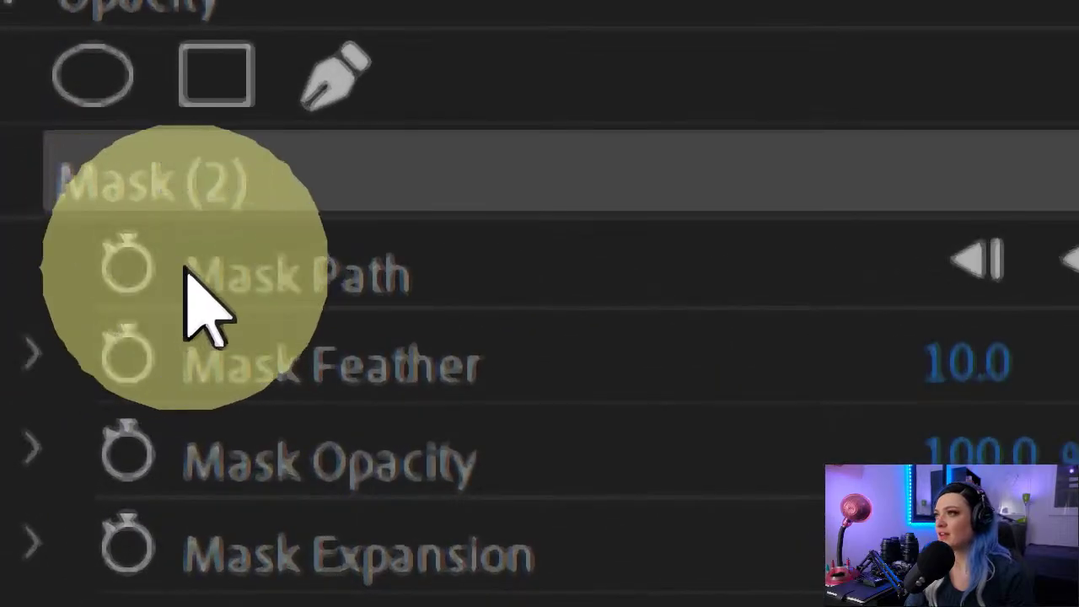
click(128, 268)
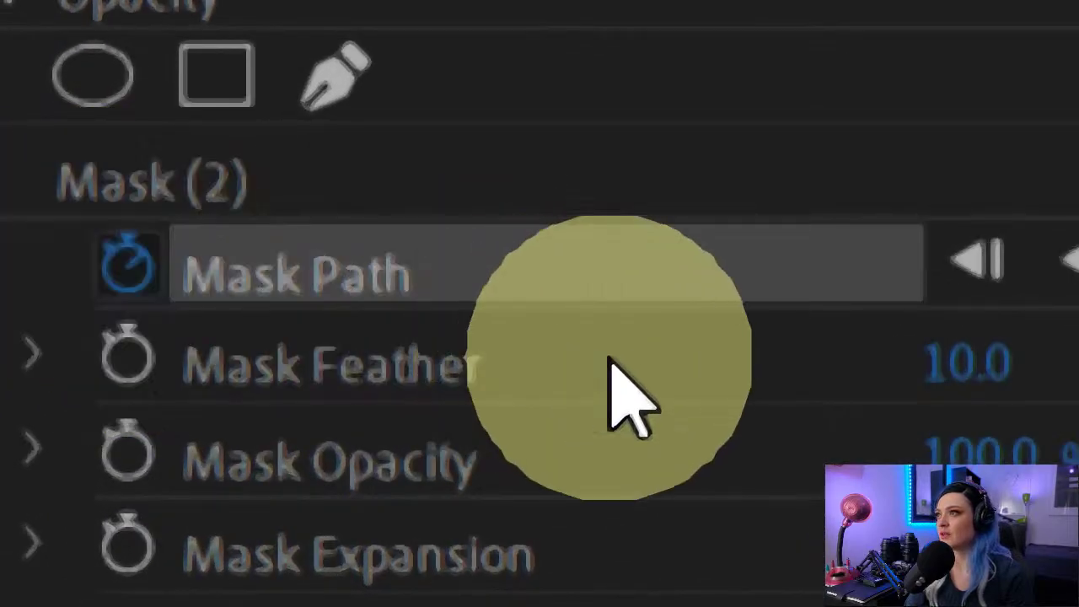
scroll(619, 472, down, 3)
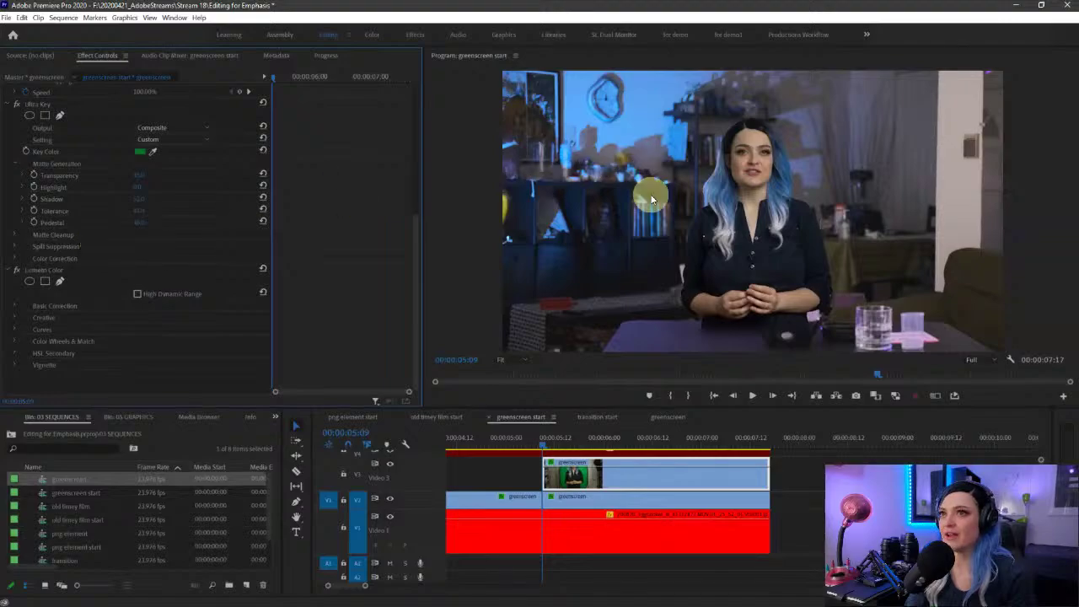
scroll(237, 316, up, 5)
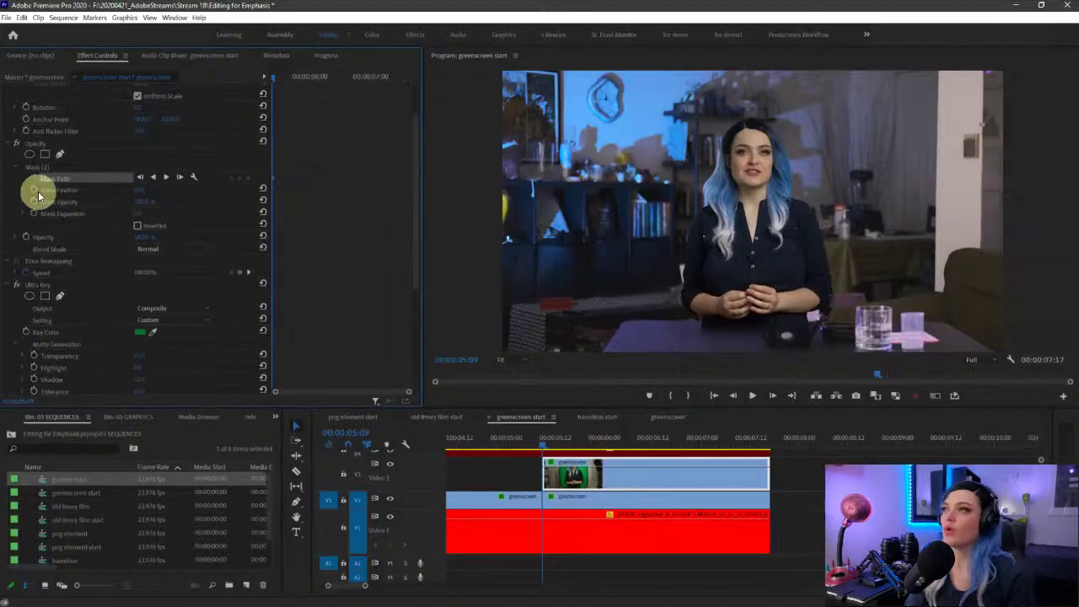
Step: Move the playhead to 00:00:05:16 and reshape Mask (2) along the chin to follow the face at that frame
click(36, 166)
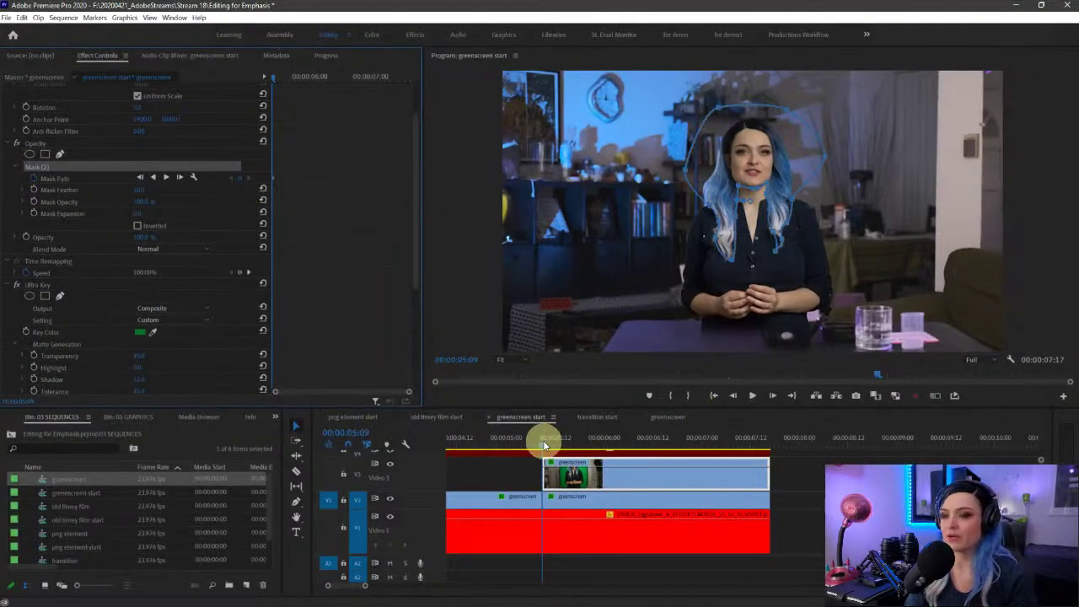
drag(543, 442, 571, 442)
click(520, 360)
click(519, 426)
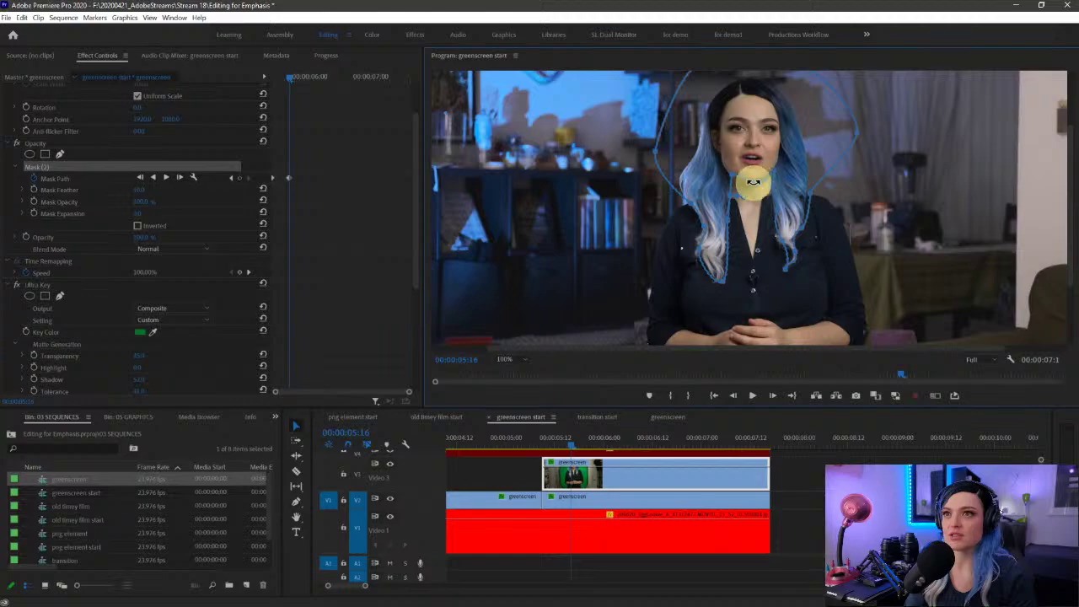
drag(755, 181, 732, 179)
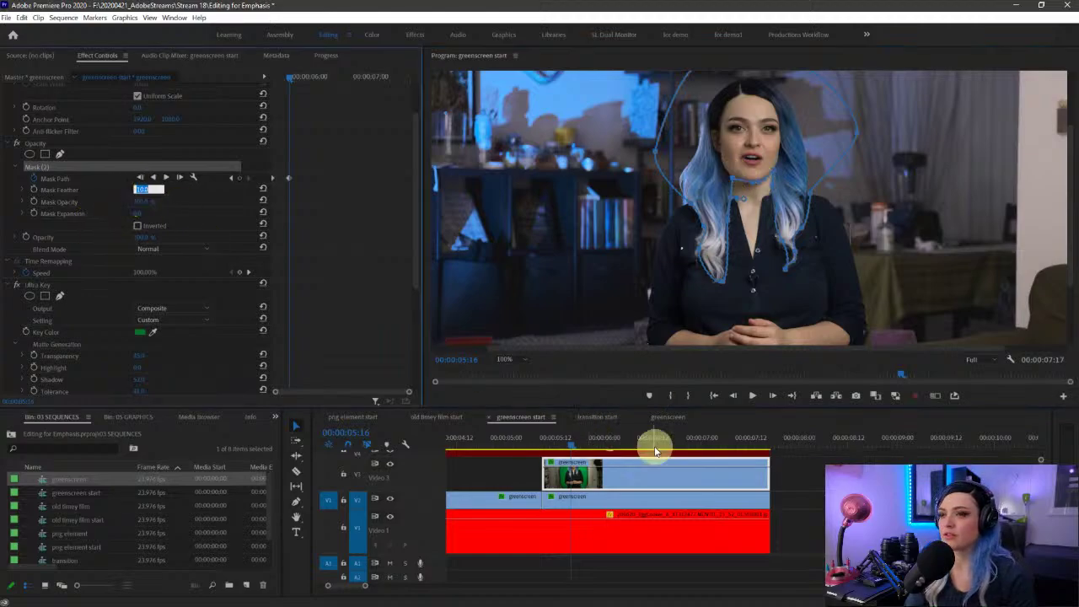
Step: Reshape the chin edge of Mask (2) at 00:00:05:23 to follow the face at that frame
click(572, 442)
drag(572, 442, 598, 441)
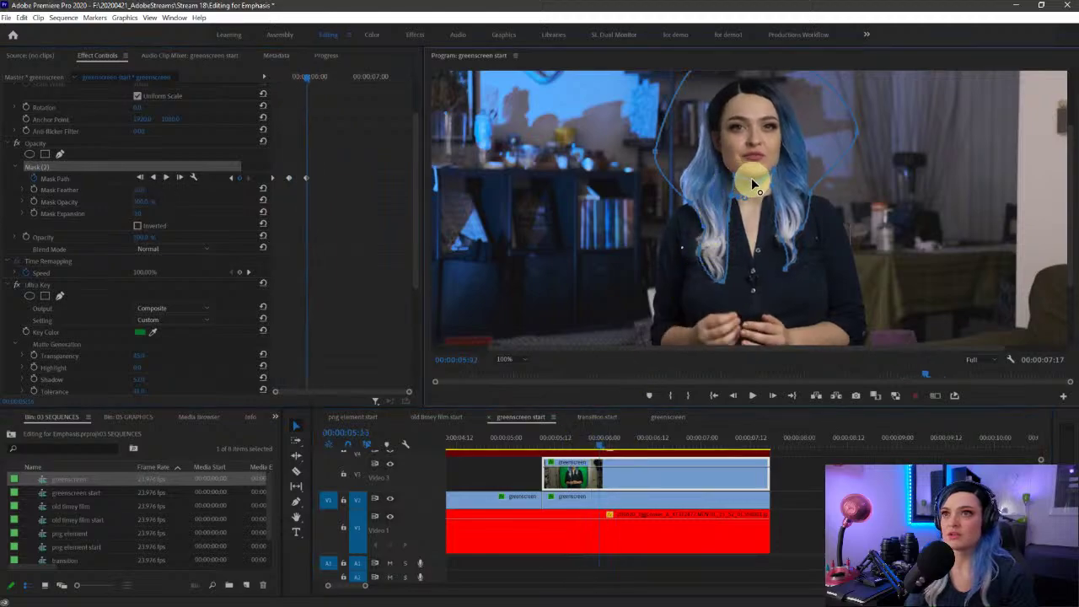
drag(753, 180, 753, 185)
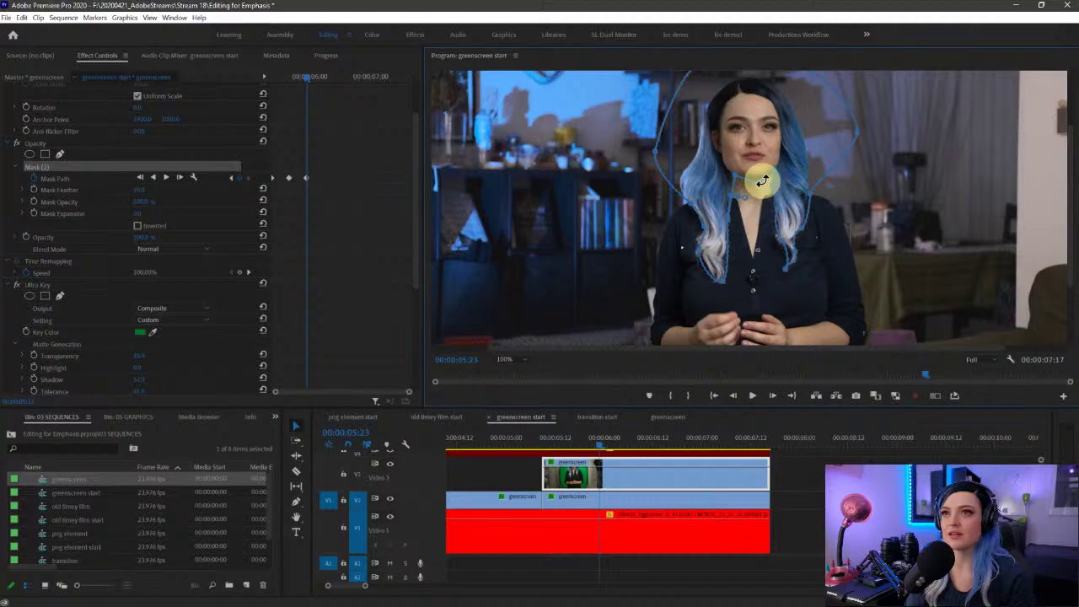
click(506, 359)
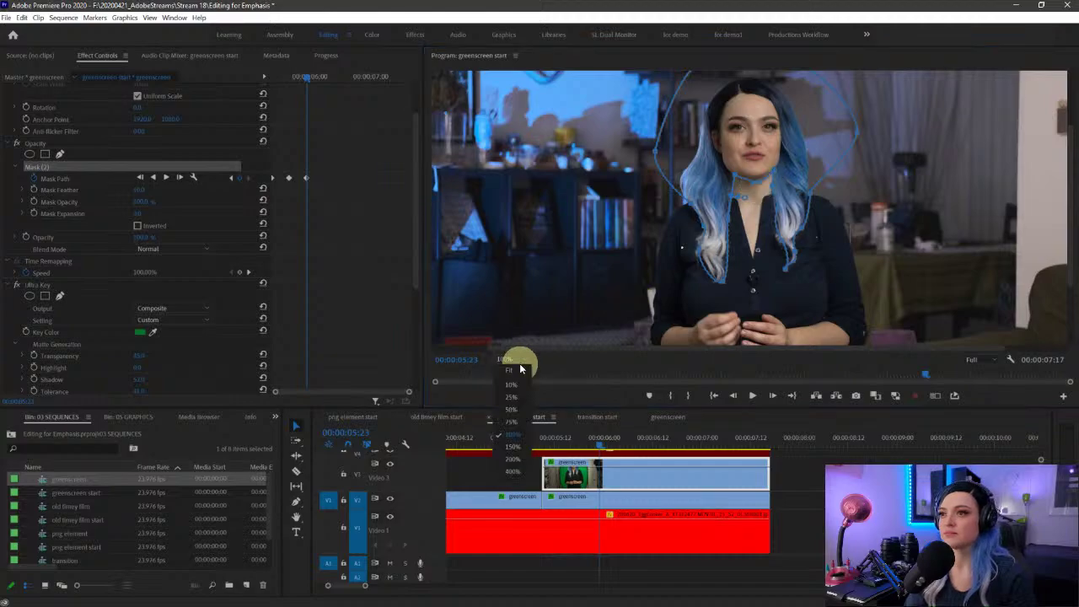
click(512, 446)
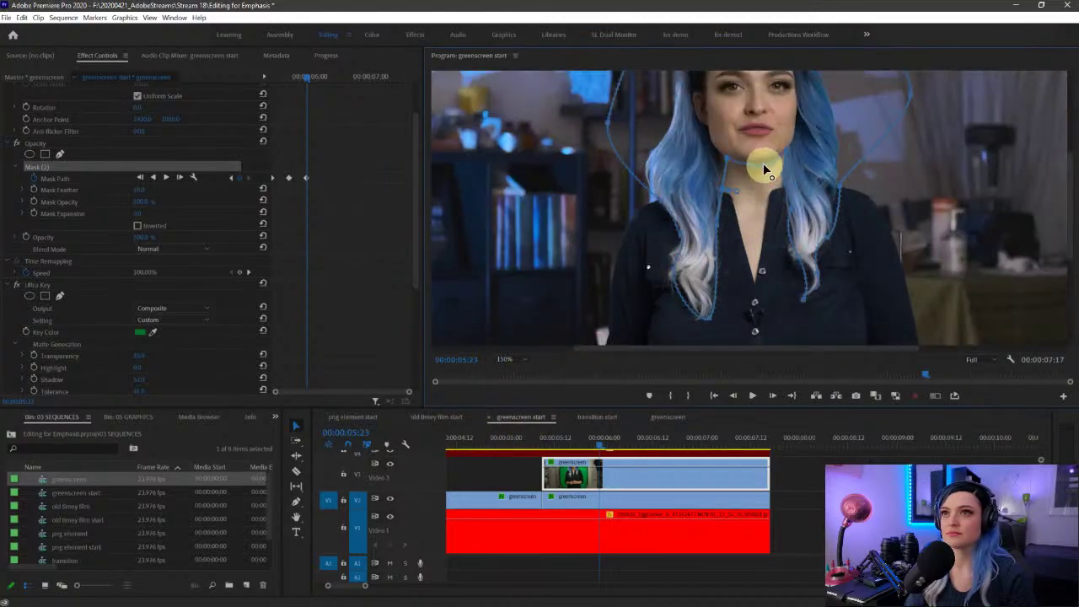
Step: Adjust the chin edge of Mask (2) at 00:00:06:05 and 00:00:06:13 to keep following the jawline
drag(598, 440, 625, 440)
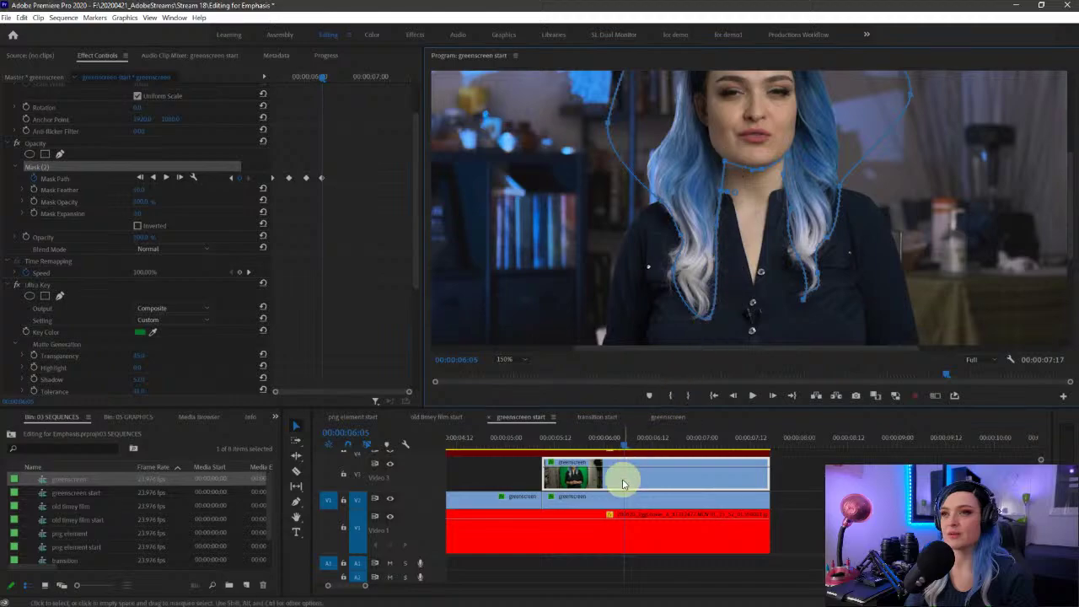
drag(621, 445, 649, 443)
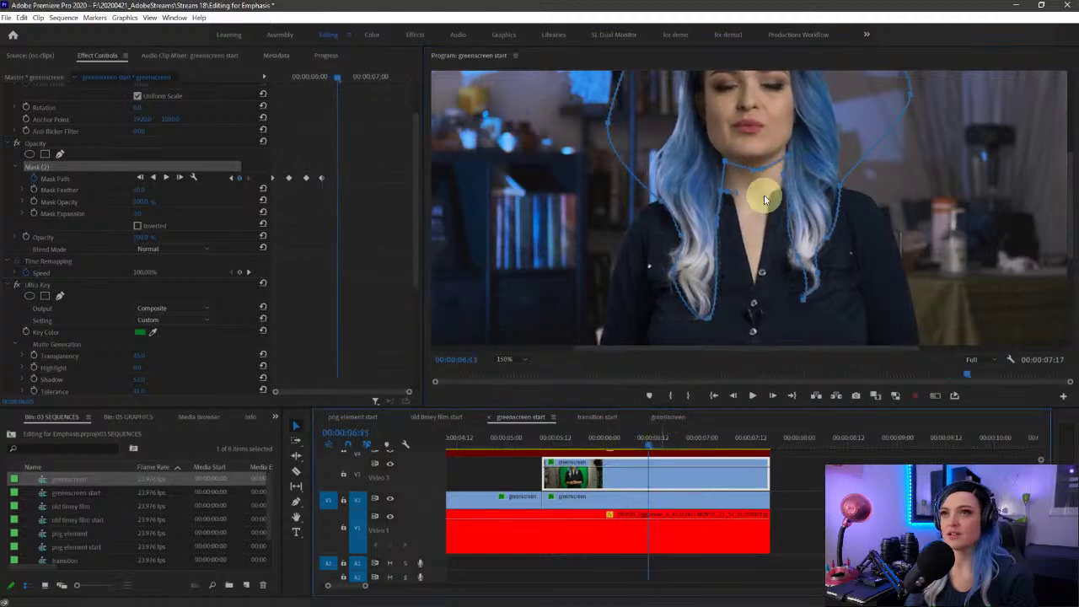
drag(787, 144, 765, 174)
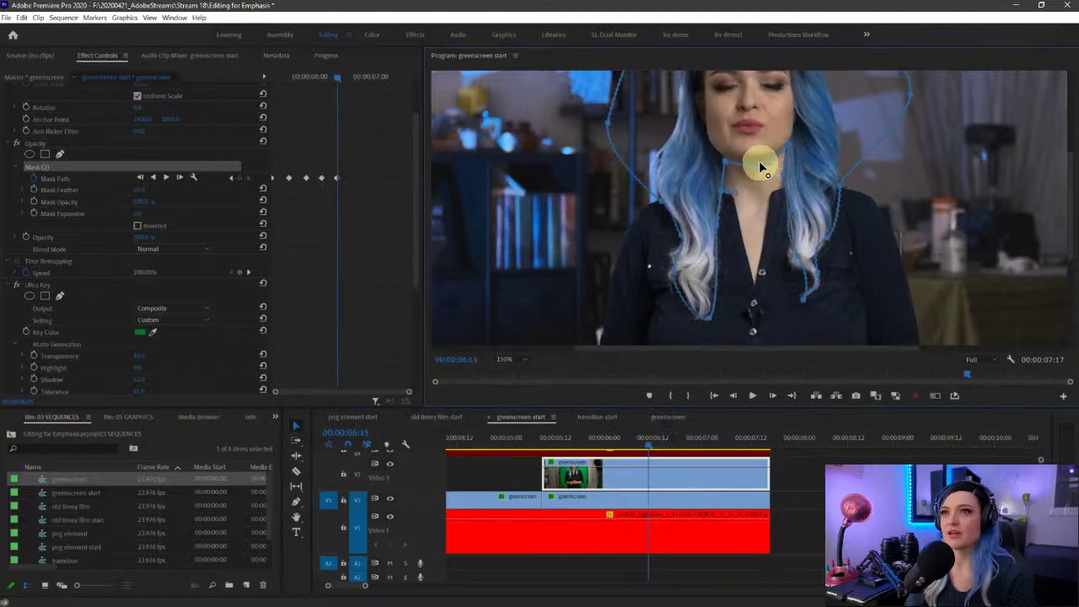
key(Left)
key(Left)
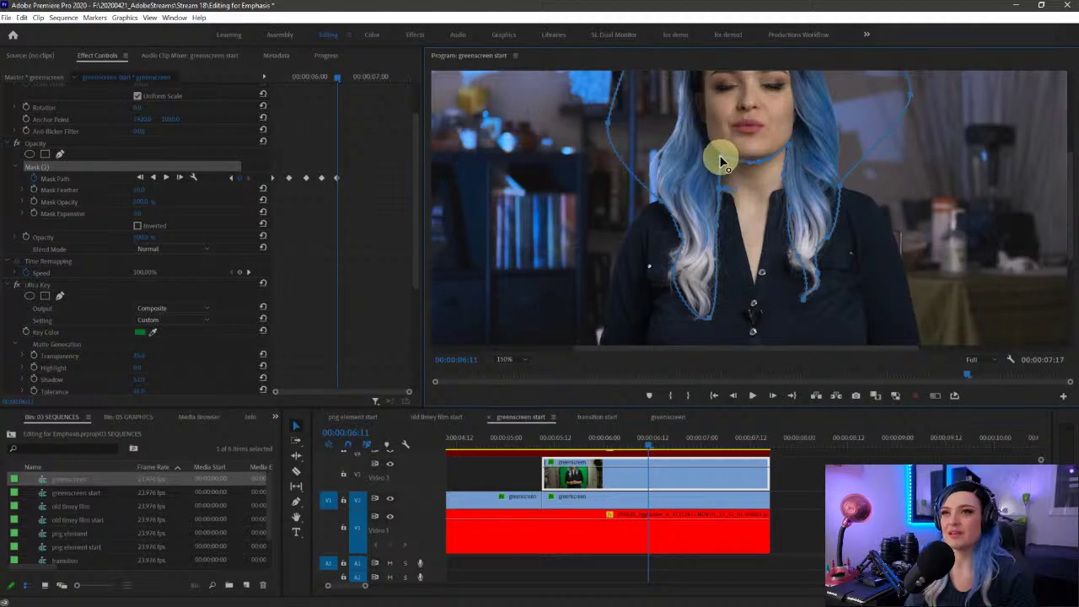
Step: Keyframe Mask (2) along the chin at 00:00:06:21, just past seven seconds, and at 00:00:07:13
drag(650, 441, 688, 443)
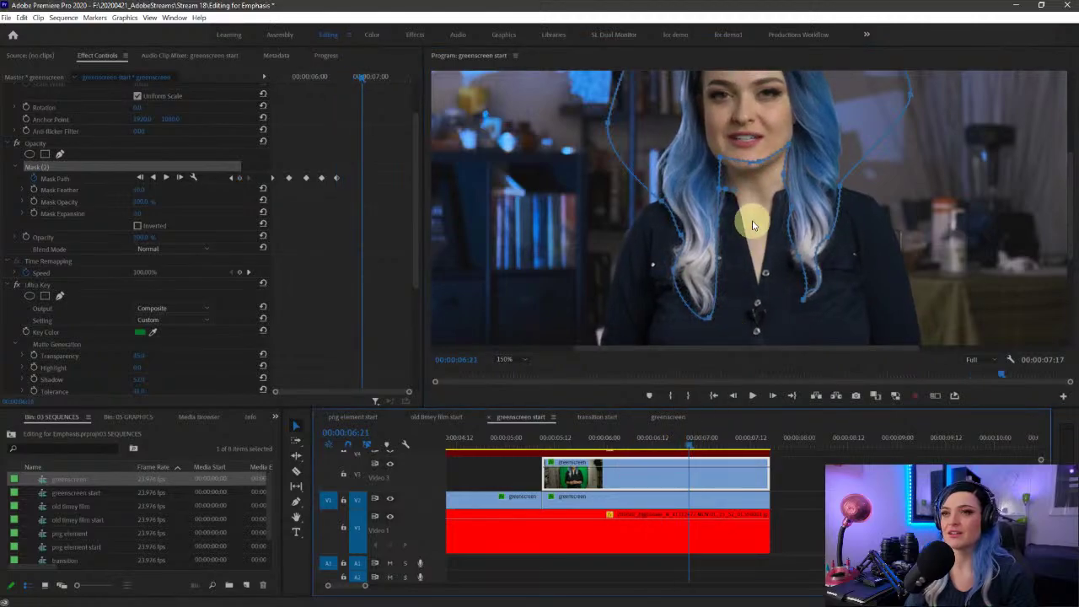
drag(756, 161, 756, 171)
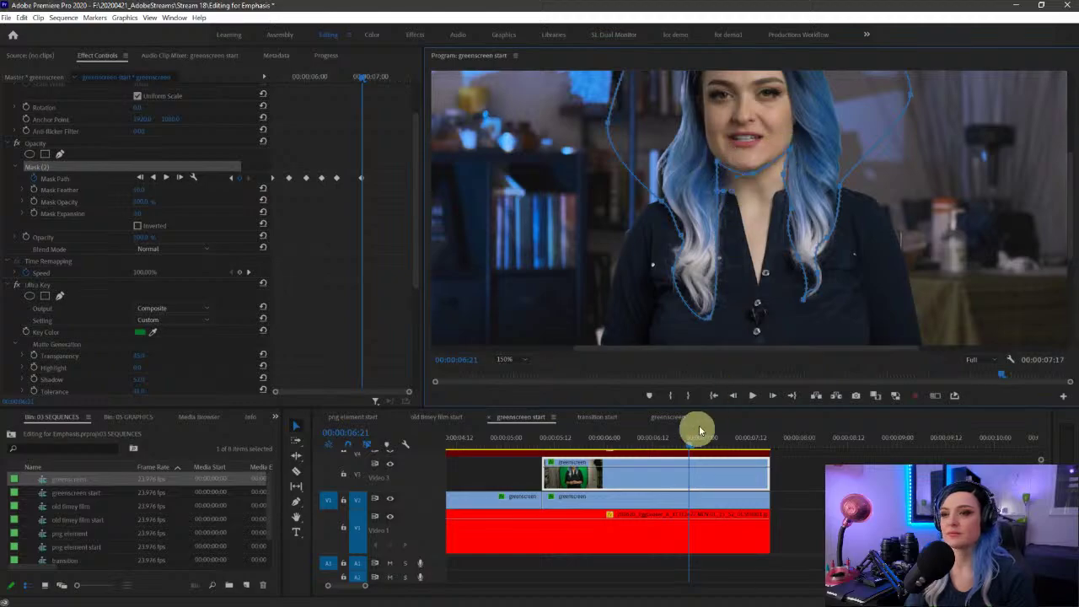
drag(688, 442, 729, 442)
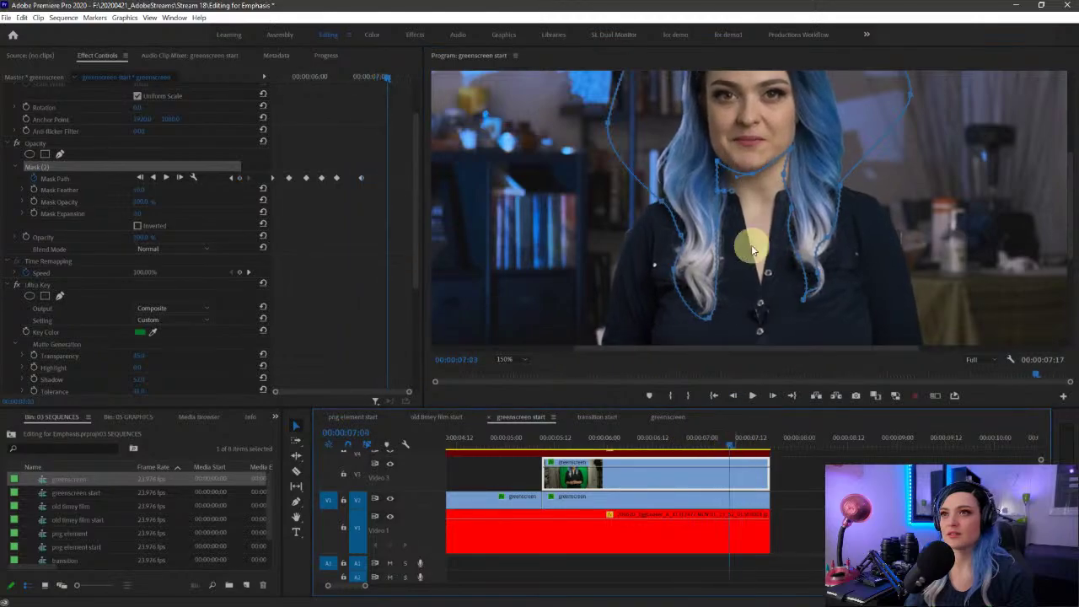
click(735, 445)
drag(734, 445, 753, 445)
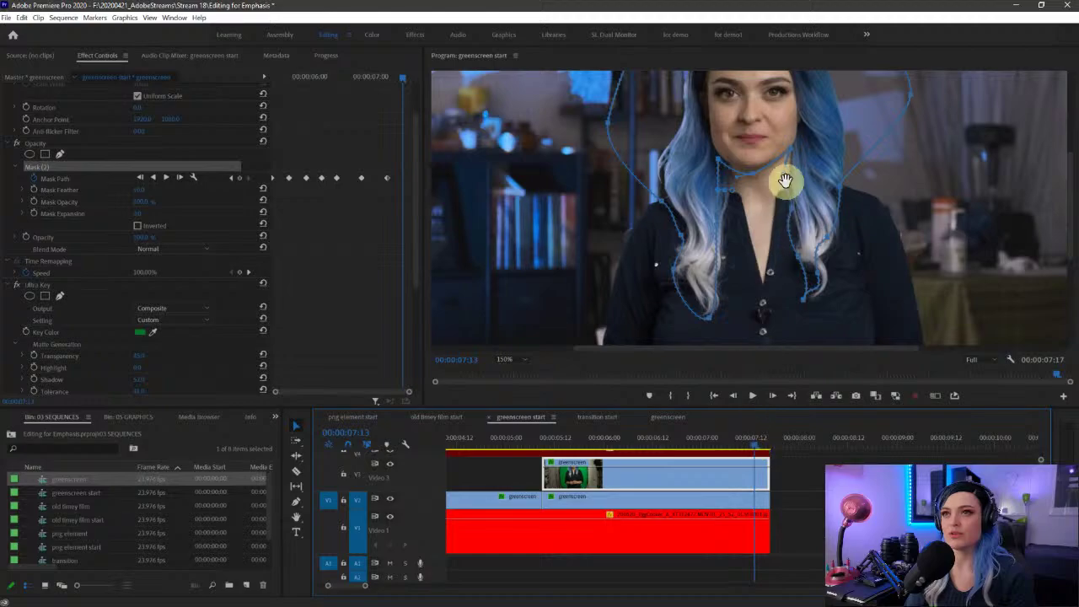
drag(790, 149, 793, 147)
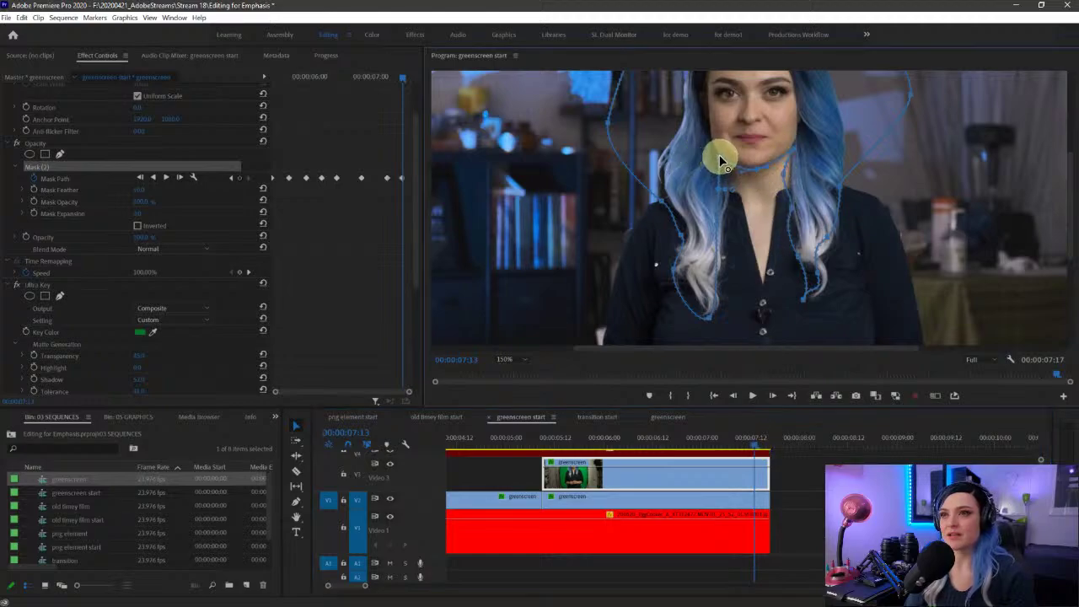
drag(441, 173, 349, 115)
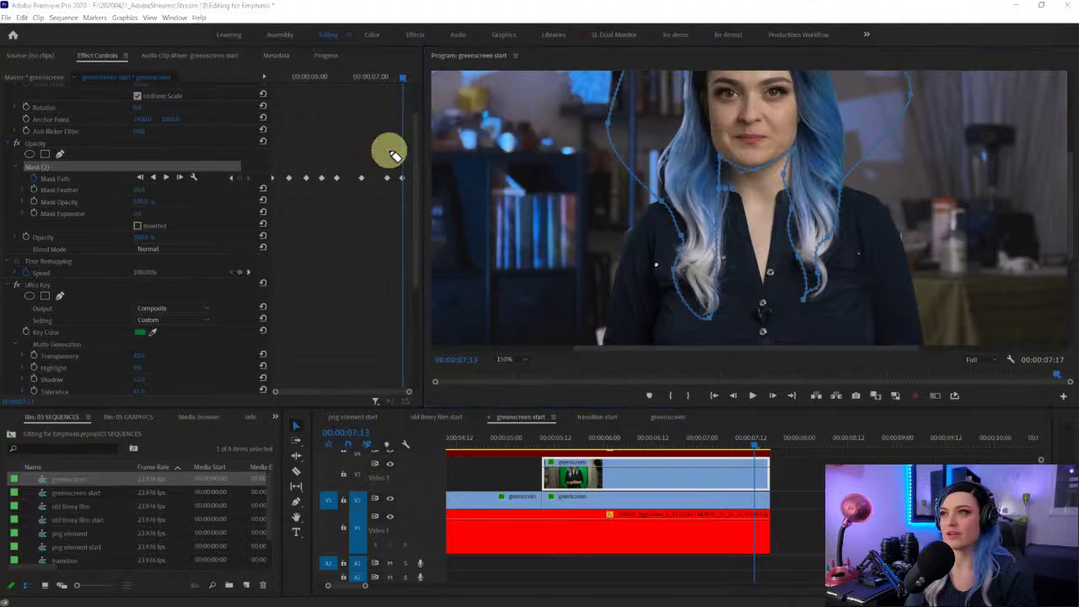
Step: Enlarge the masked head clip at 00:00:06:14 and reposition it over the body, with the whole frame fitted in the preview
drag(753, 441, 663, 440)
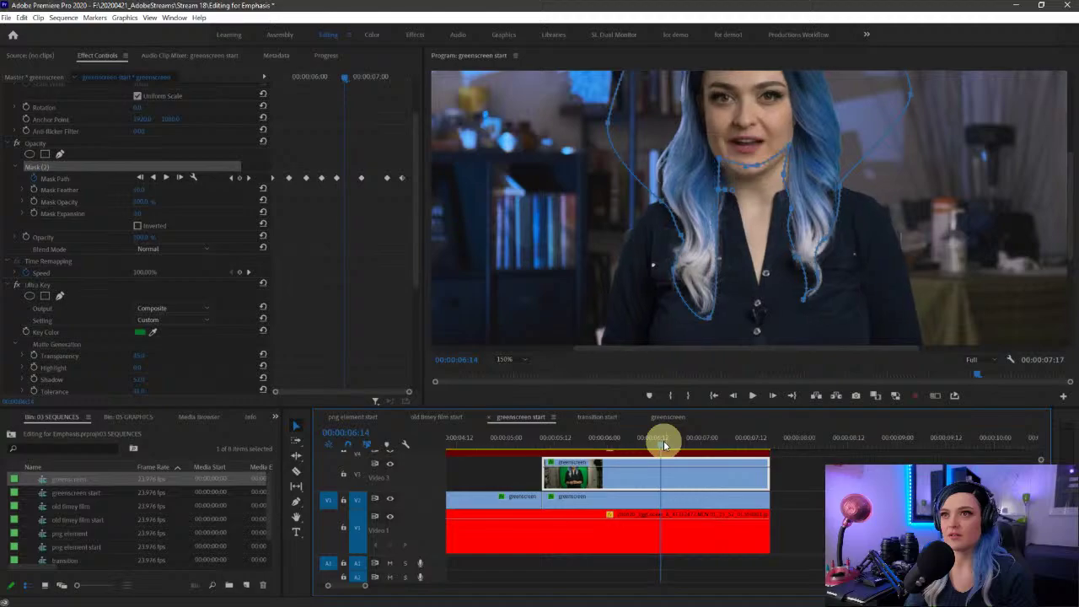
click(754, 175)
click(506, 359)
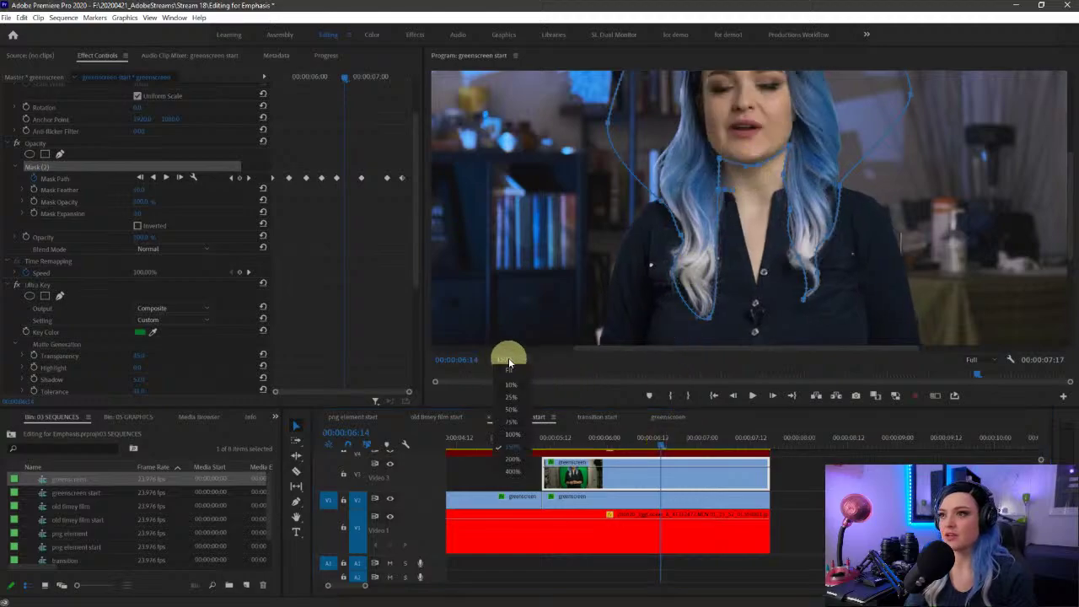
click(508, 352)
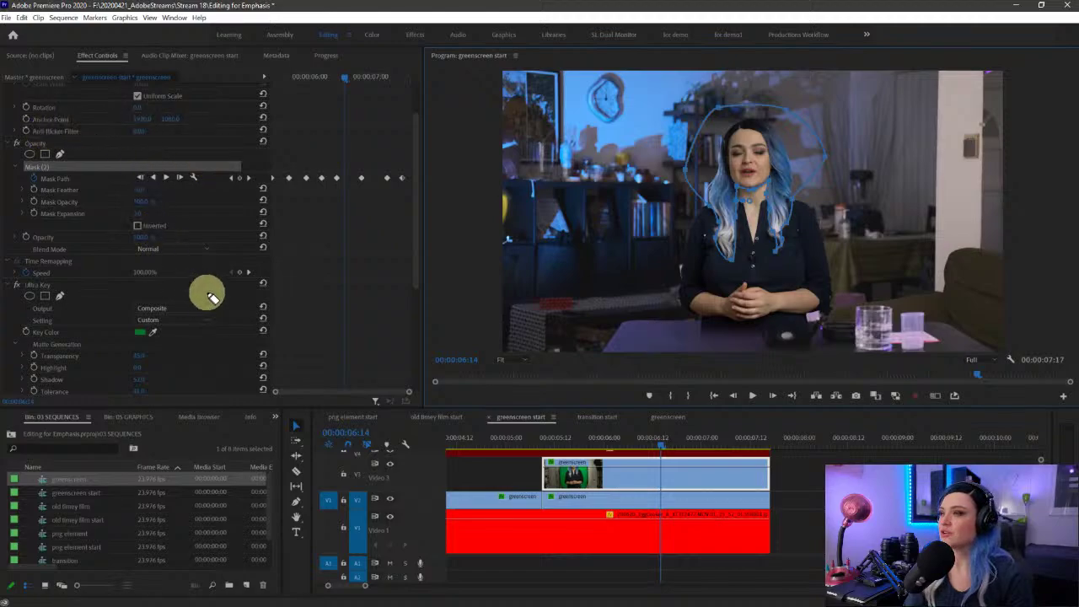
scroll(216, 313, up, 2)
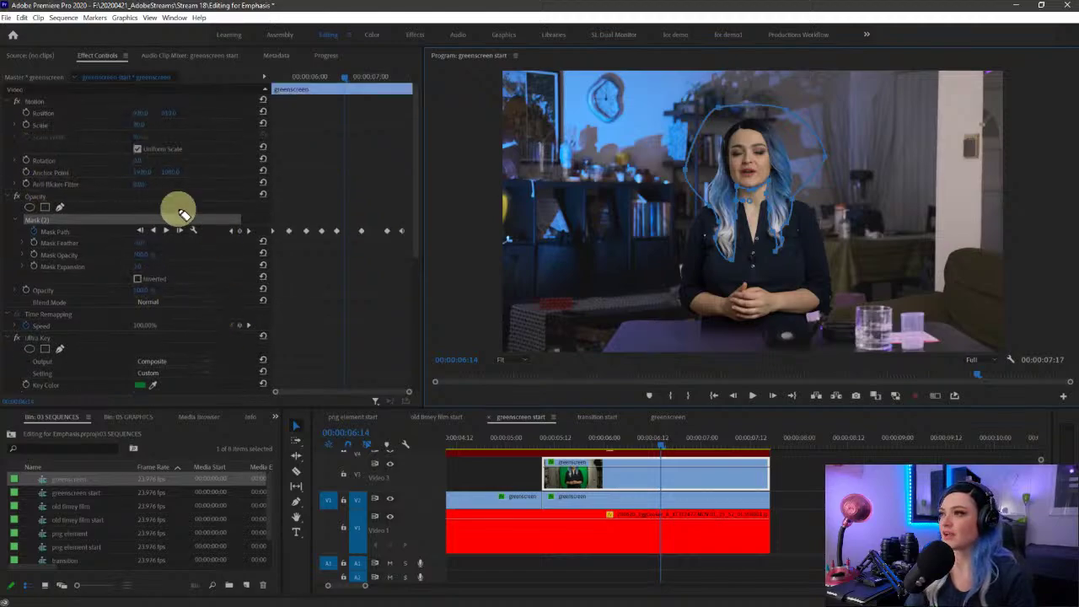
drag(137, 72, 120, 73)
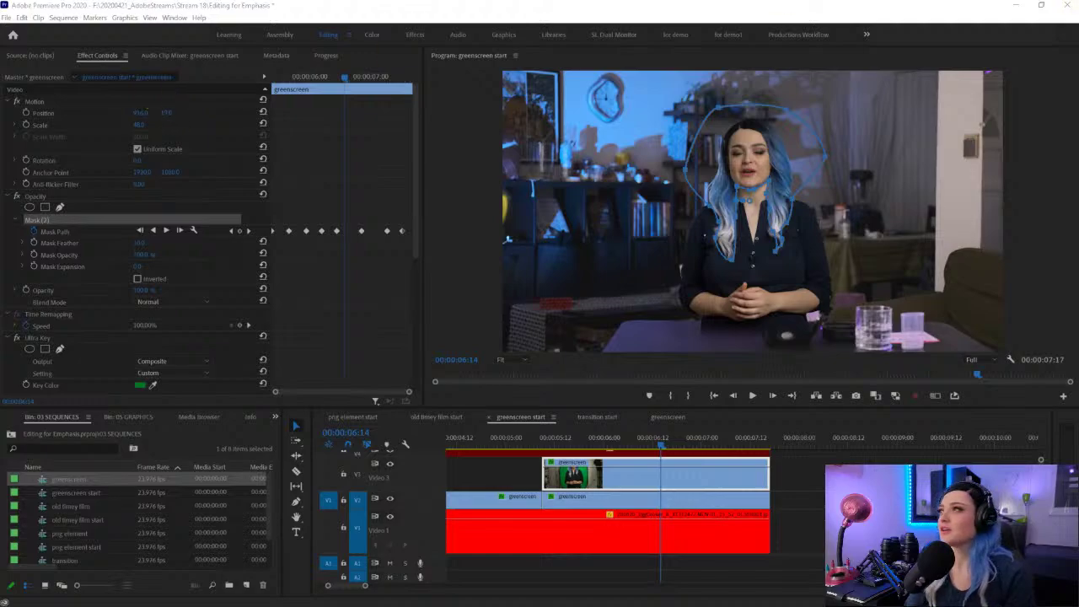
mouse_move(202, 105)
mouse_down()
mouse_move(9, 133)
mouse_move(104, 111)
mouse_move(175, 128)
mouse_move(174, 137)
mouse_move(159, 133)
mouse_move(253, 113)
mouse_move(234, 118)
mouse_move(244, 115)
mouse_up()
mouse_move(138, 116)
mouse_down()
mouse_move(113, 115)
mouse_move(140, 132)
mouse_move(121, 132)
mouse_move(173, 112)
mouse_move(150, 111)
mouse_up()
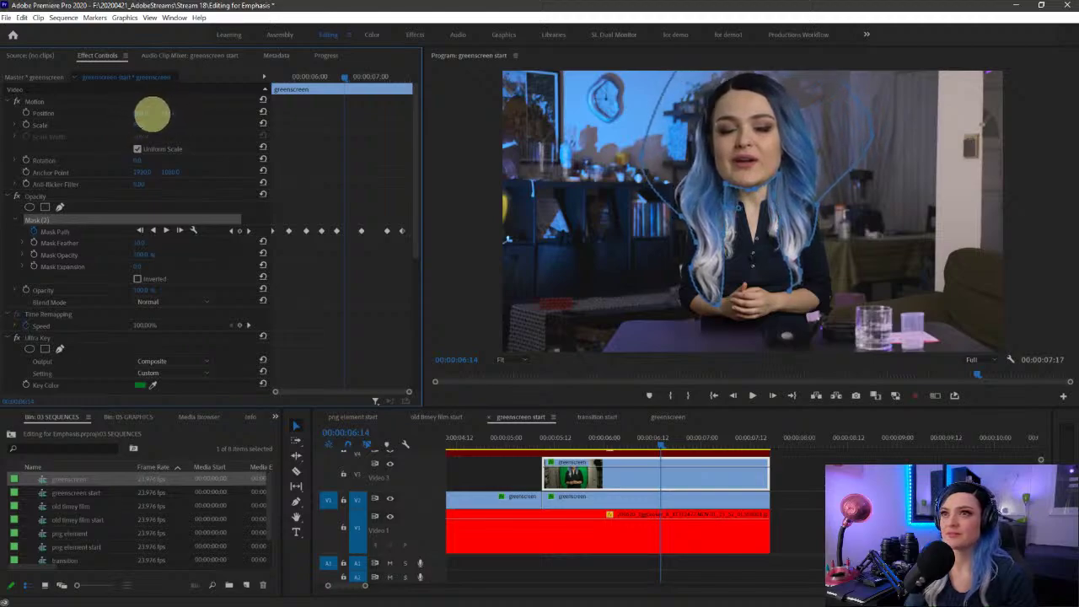
drag(795, 301, 782, 185)
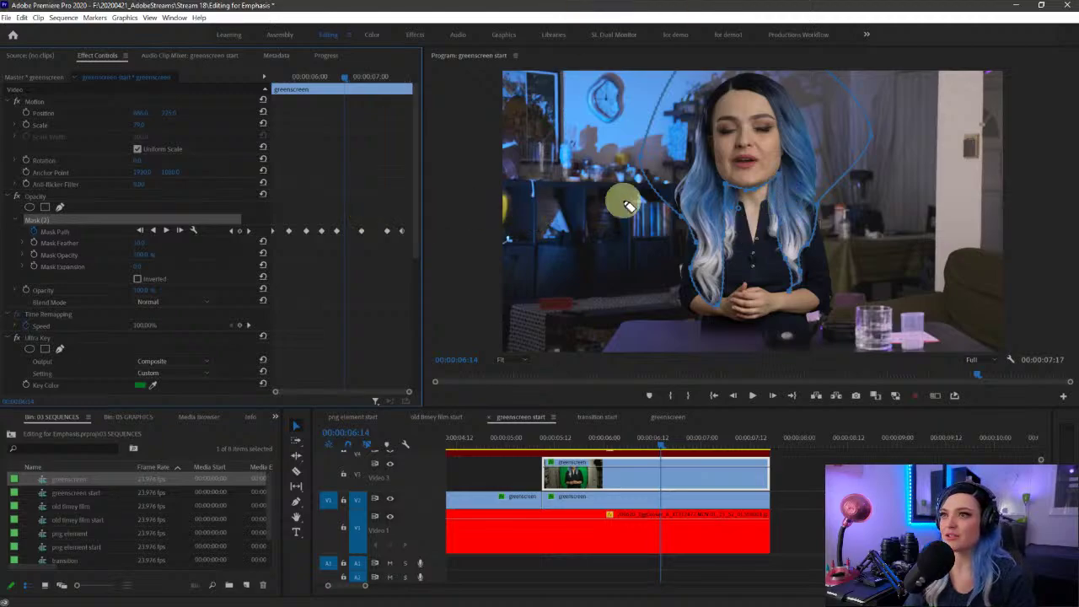
mouse_move(696, 162)
mouse_down()
mouse_move(561, 192)
mouse_move(619, 127)
mouse_up()
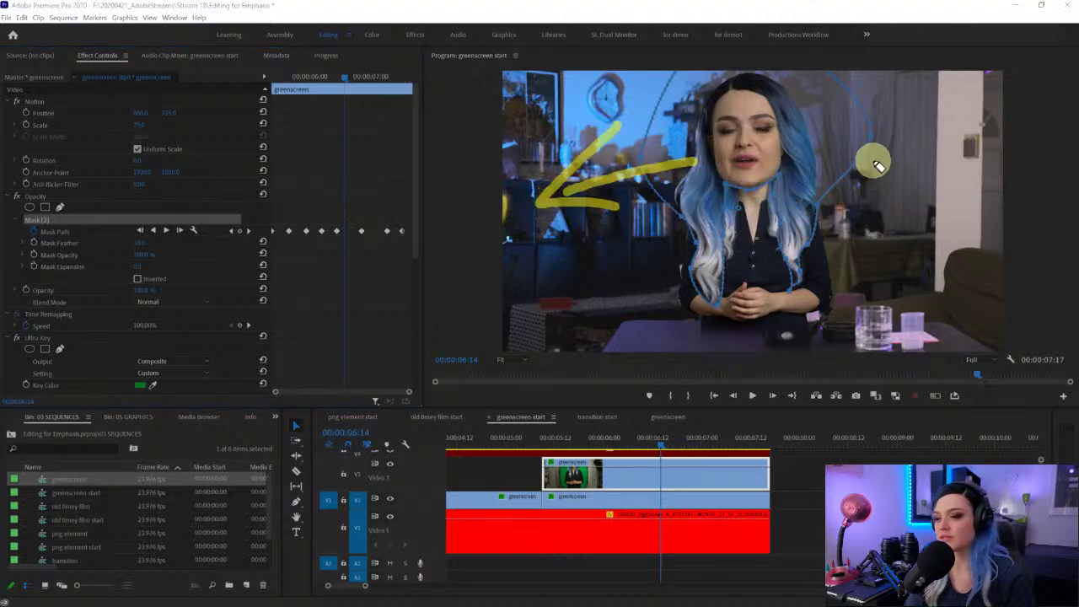
mouse_move(818, 139)
mouse_down()
mouse_move(905, 185)
mouse_move(885, 261)
mouse_up()
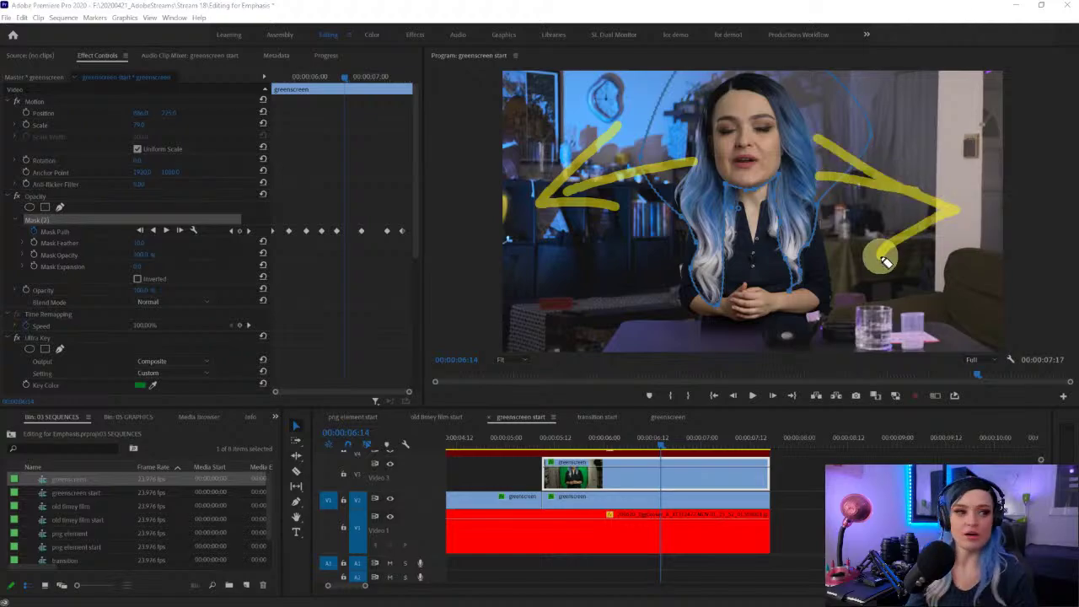
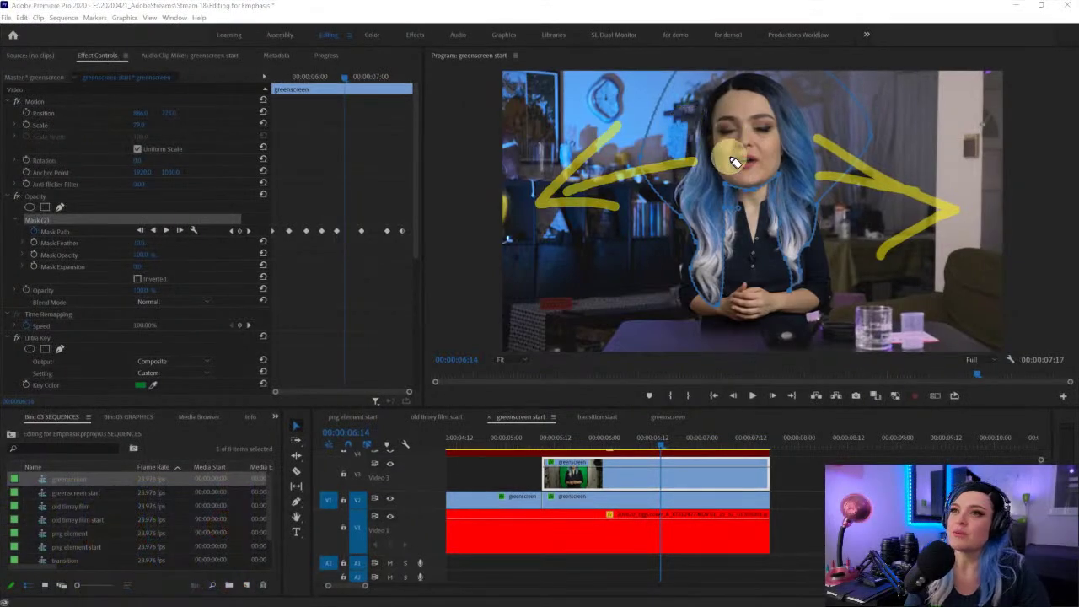
mouse_move(720, 147)
mouse_down()
mouse_move(590, 188)
mouse_move(621, 134)
mouse_move(545, 213)
mouse_up()
mouse_move(622, 130)
mouse_down()
mouse_move(545, 213)
mouse_move(909, 182)
mouse_move(849, 132)
mouse_move(891, 205)
mouse_up()
key(e)
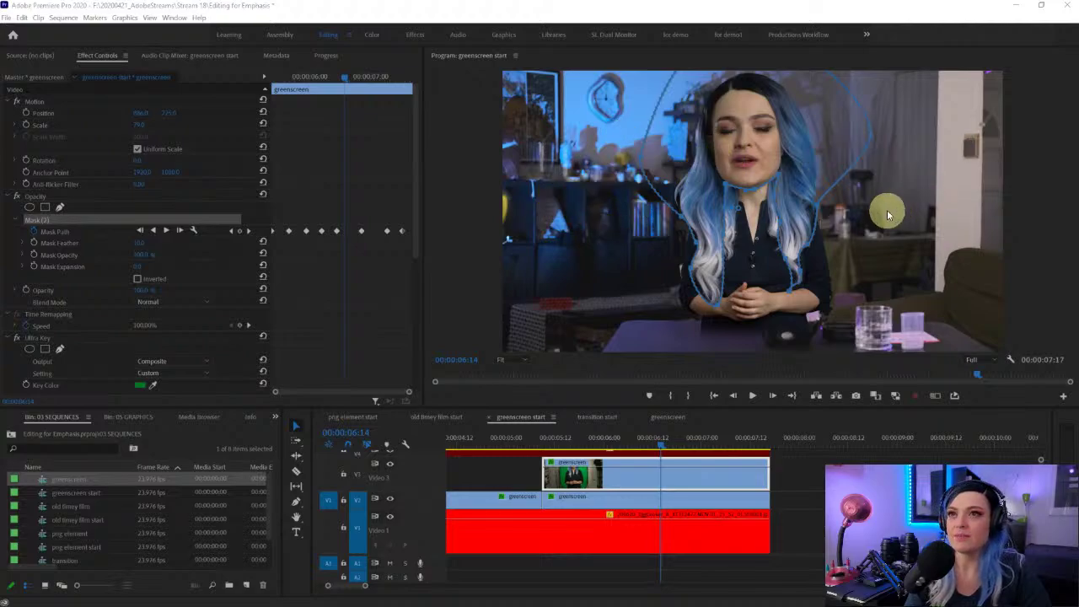
click(957, 217)
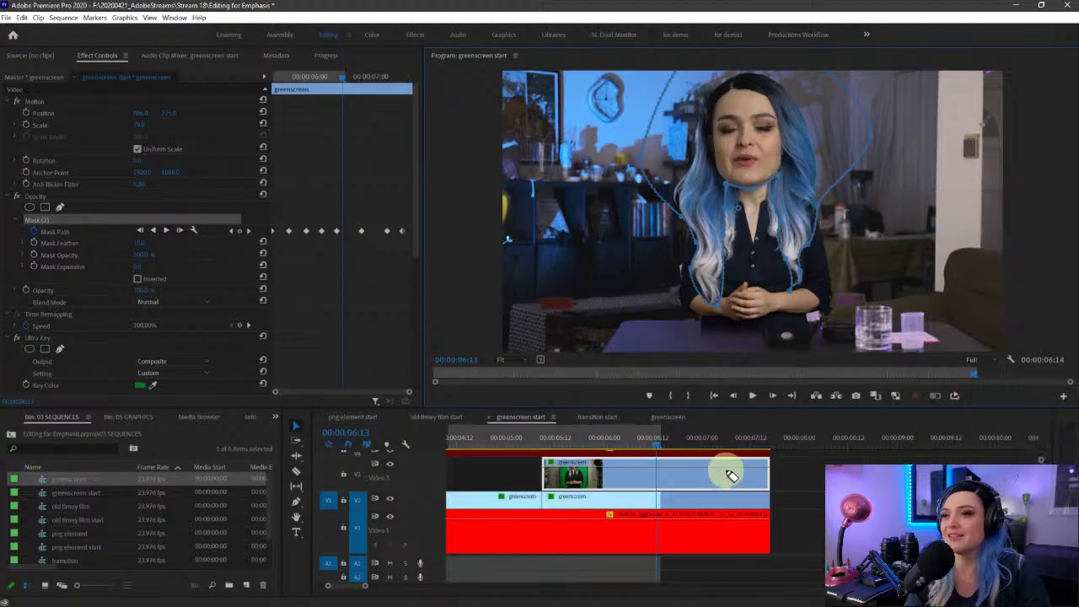
key(ctrl+shift+x)
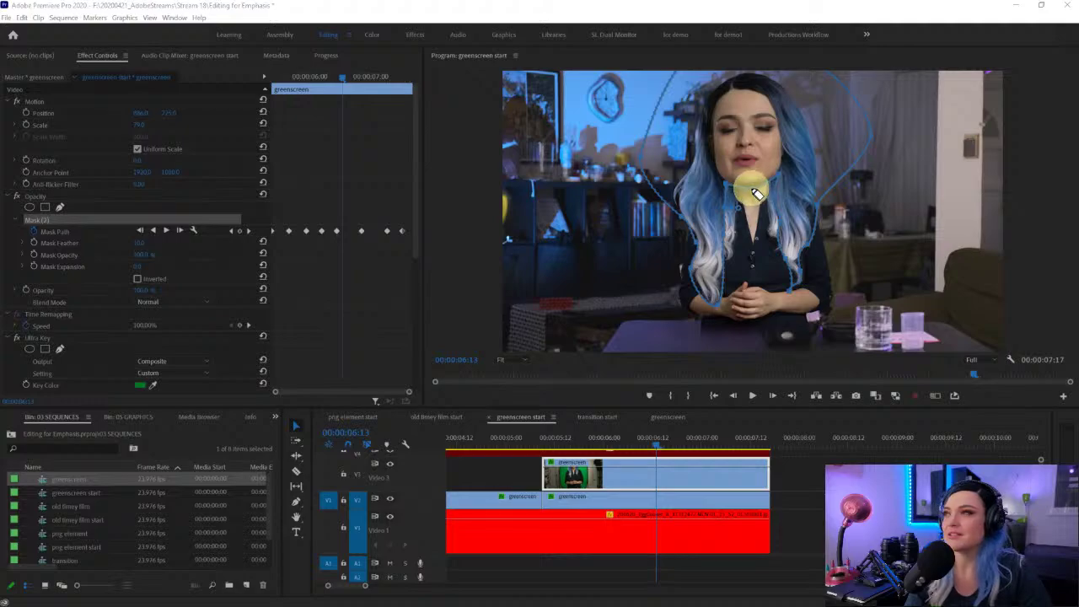
Step: Select the masked clip's Anchor Point property and examine the pivot area on the chest
click(48, 171)
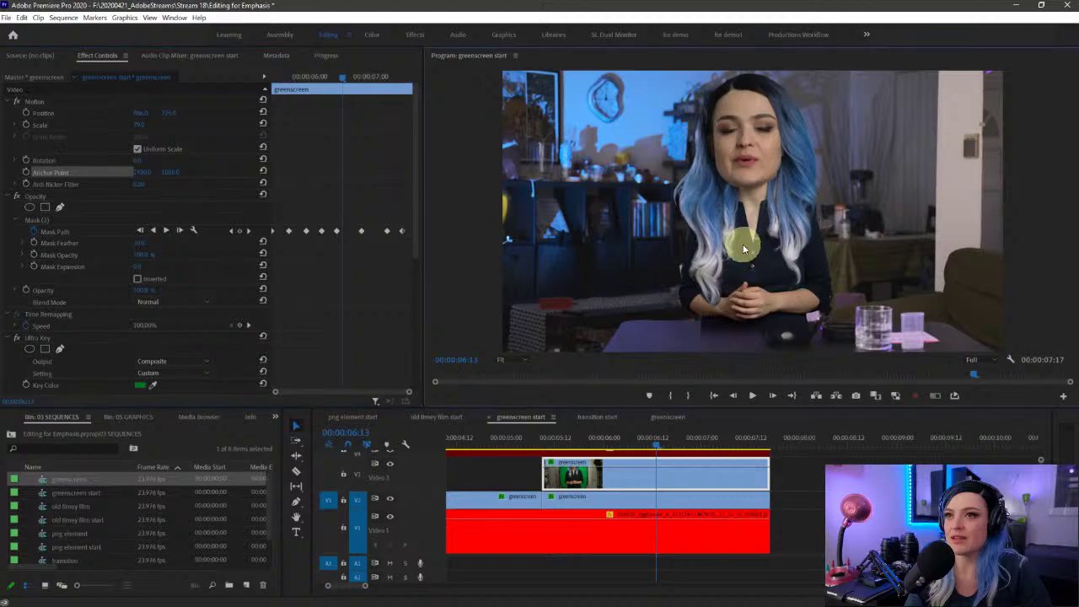
mouse_move(761, 244)
mouse_down()
mouse_move(736, 261)
mouse_move(780, 282)
mouse_up()
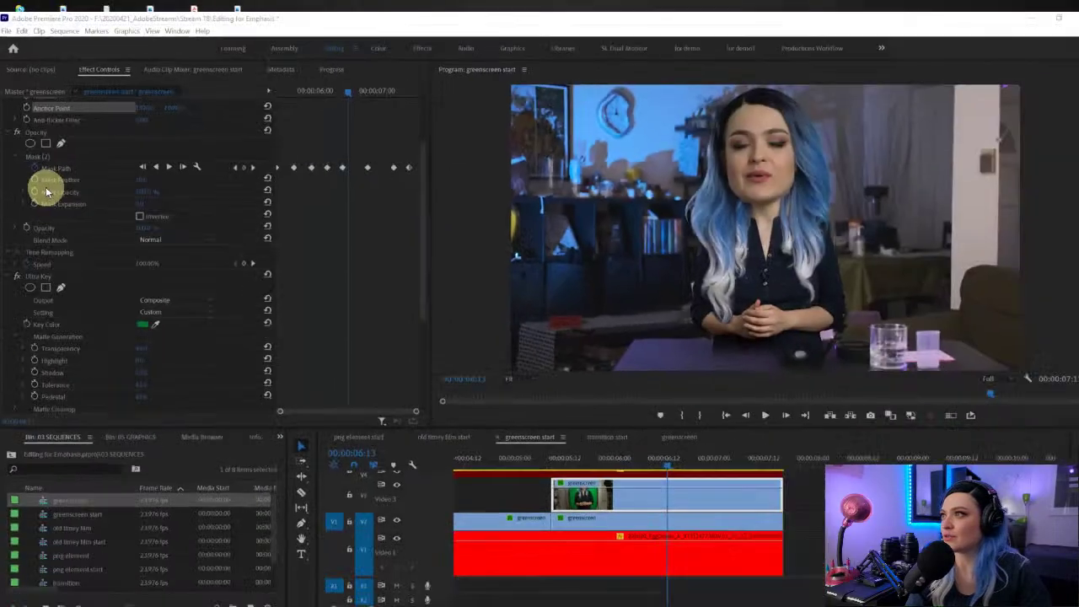
click(754, 274)
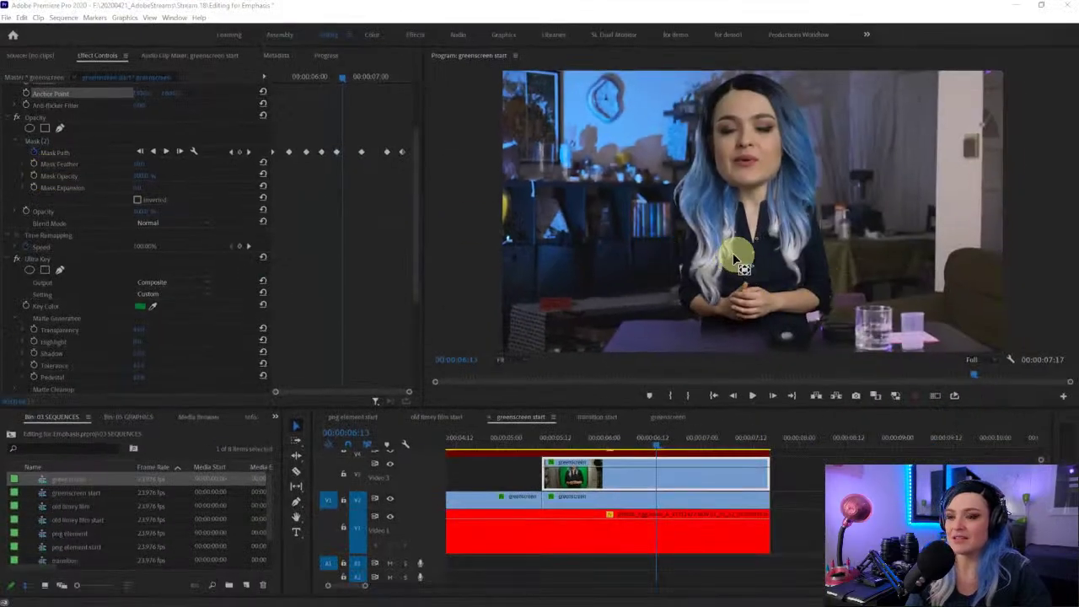
Step: Examine at 150% and 200% magnification where the enlarged hair overlaps the original hair, and review the clip's effects
click(503, 359)
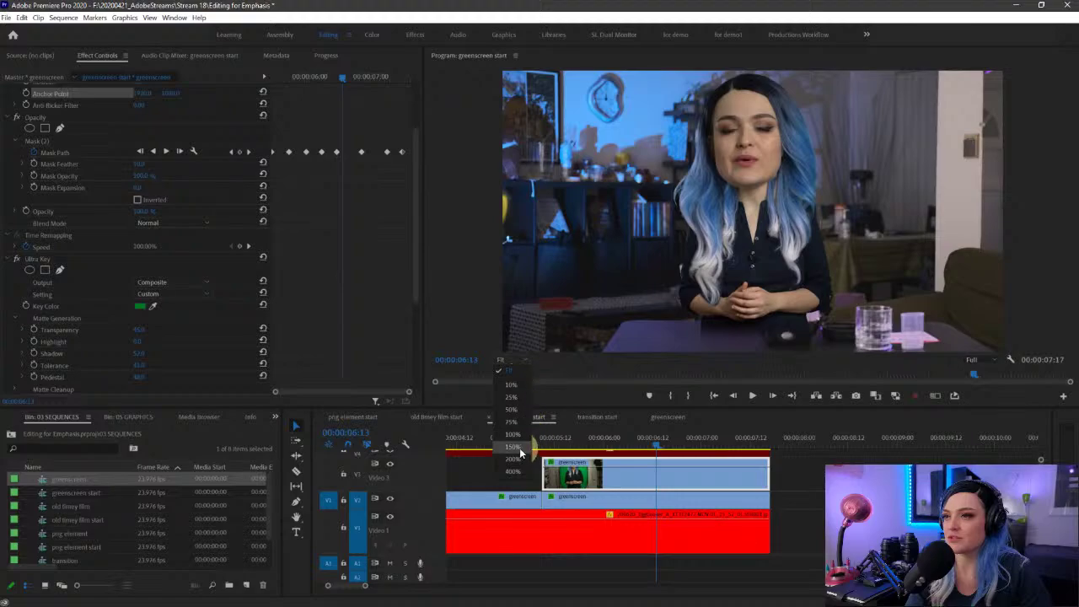
click(519, 449)
click(514, 359)
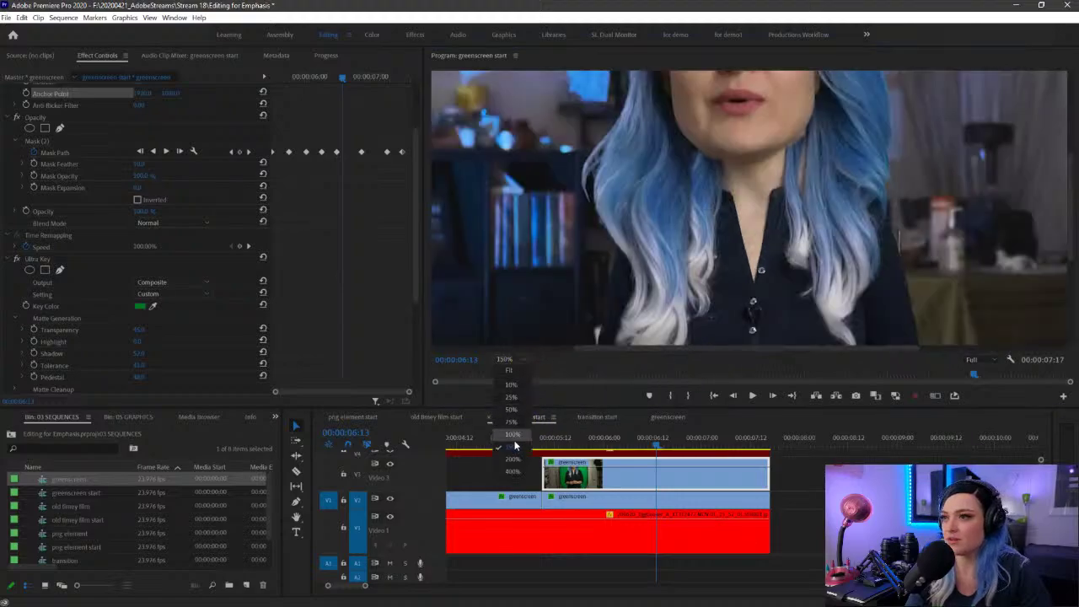
click(511, 462)
click(510, 359)
click(509, 370)
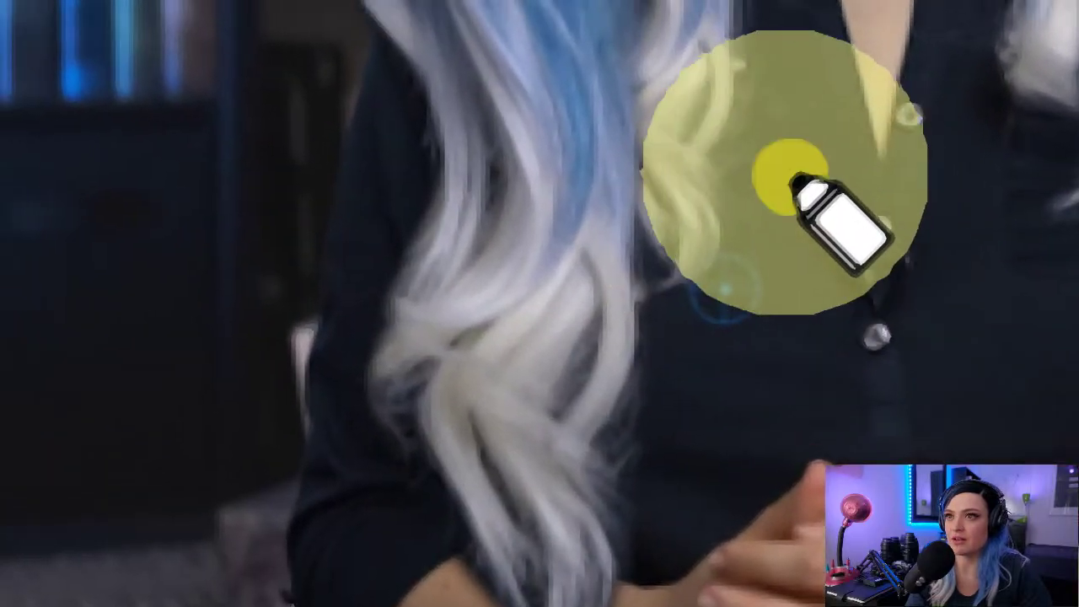
mouse_move(794, 180)
mouse_down()
mouse_move(527, 369)
mouse_move(803, 446)
mouse_move(895, 228)
mouse_move(852, 190)
mouse_up()
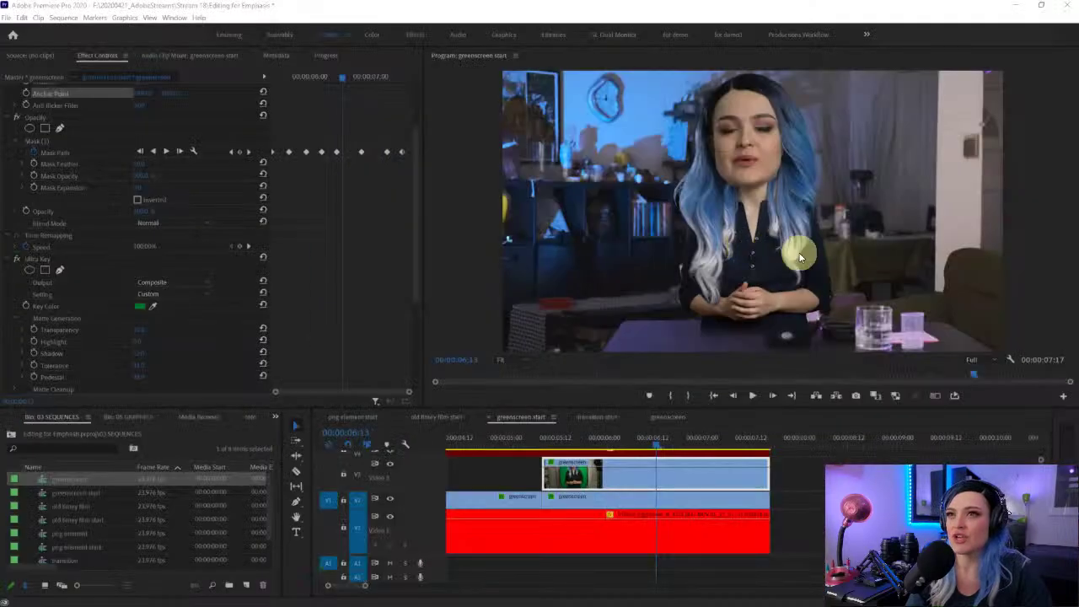
scroll(386, 317, up, 3)
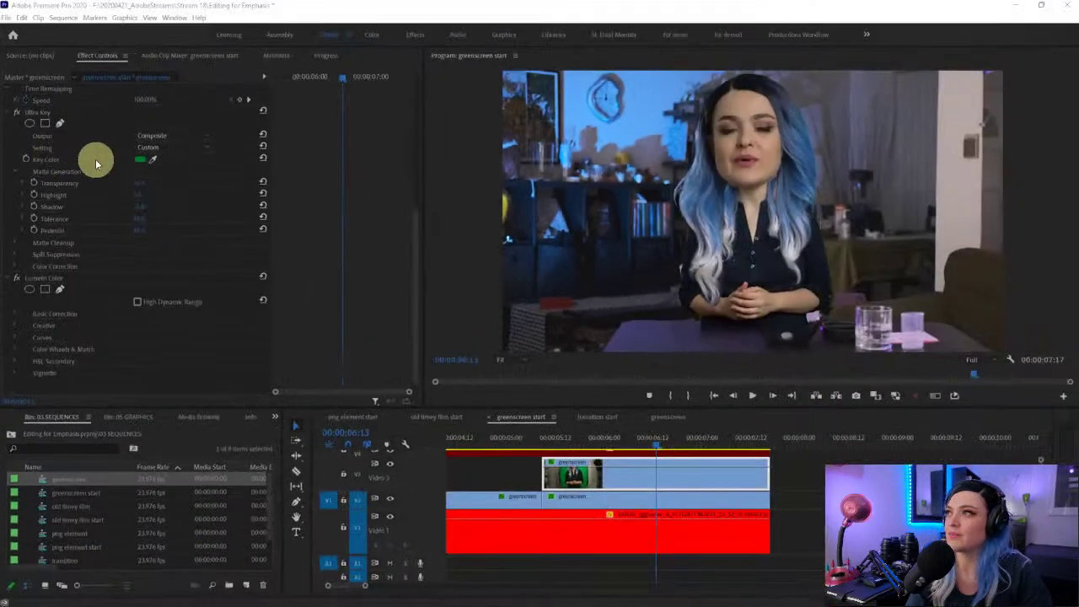
Step: Move the masked head clip's anchor point to just beneath the chin, keeping the enlarged head aligned over the body
scroll(337, 172, up, 5)
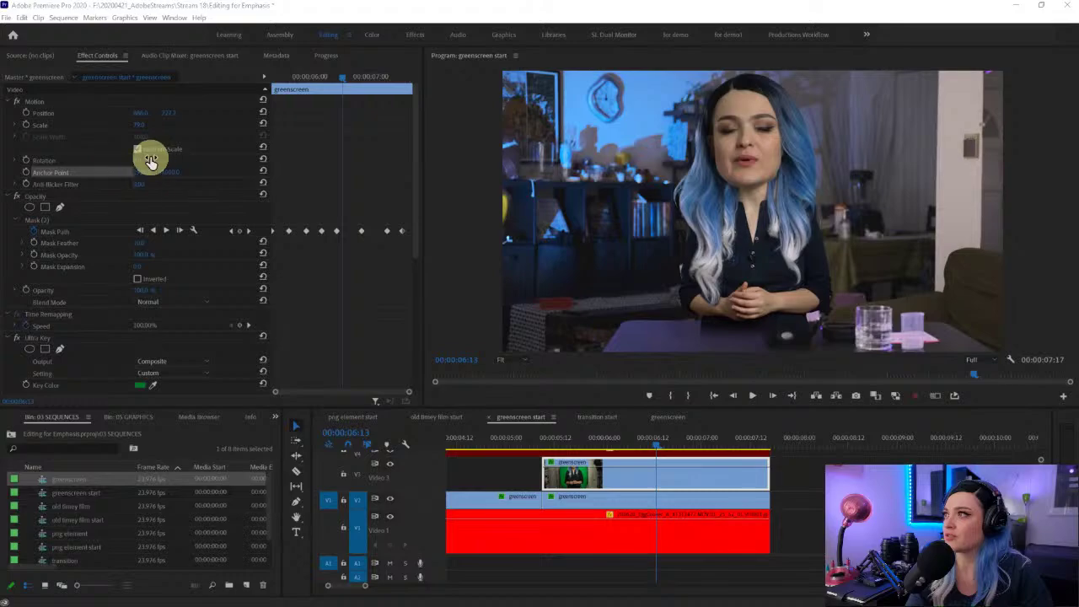
click(147, 161)
drag(140, 165, 735, 266)
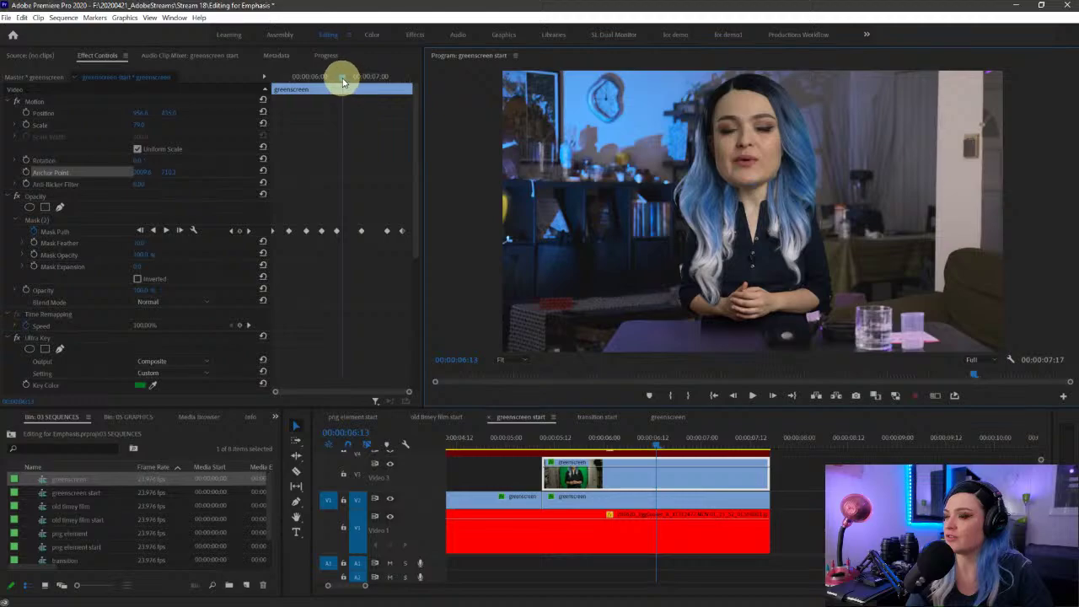
Step: Start Rotation keyframes on the masked head clip just before seven seconds, tilting the head clockwise at 00:00:07:02 and back counterclockwise at 00:00:07:05
mouse_move(343, 81)
mouse_down()
mouse_move(361, 80)
mouse_move(311, 89)
mouse_move(356, 87)
mouse_up()
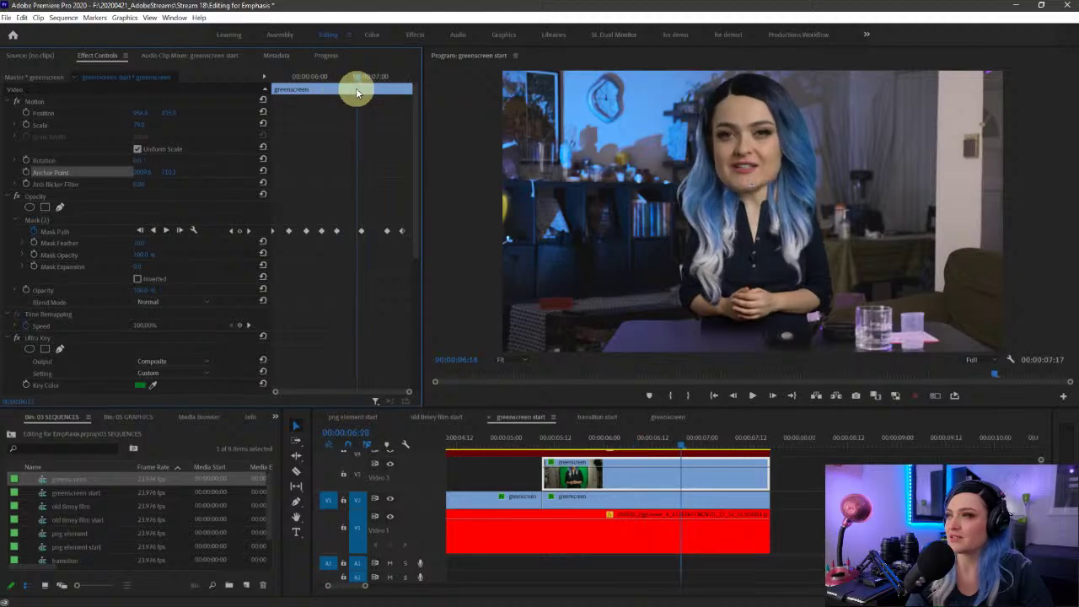
click(25, 159)
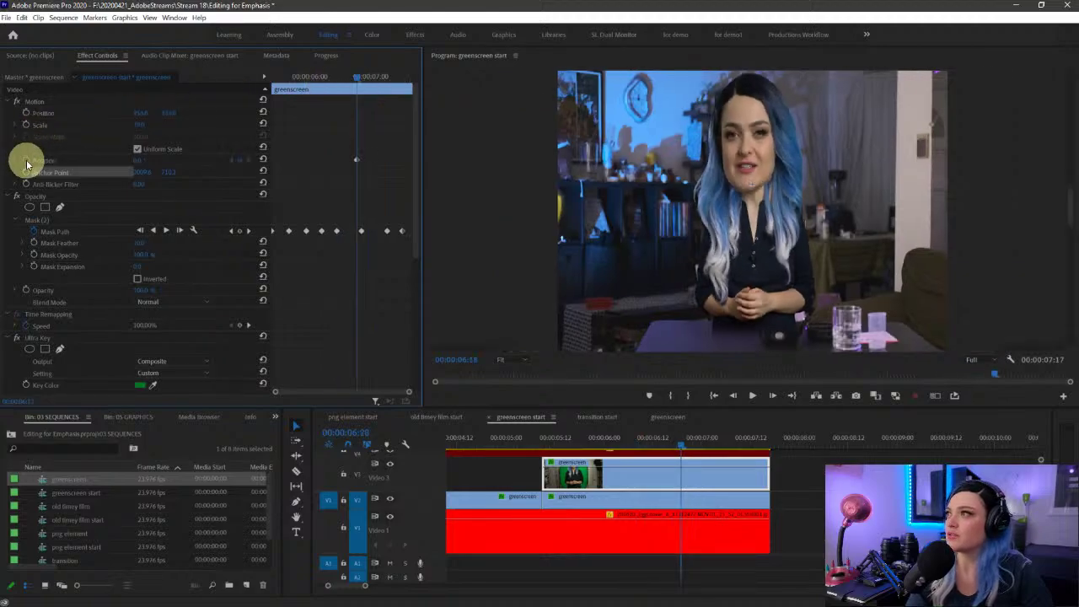
drag(358, 82, 374, 77)
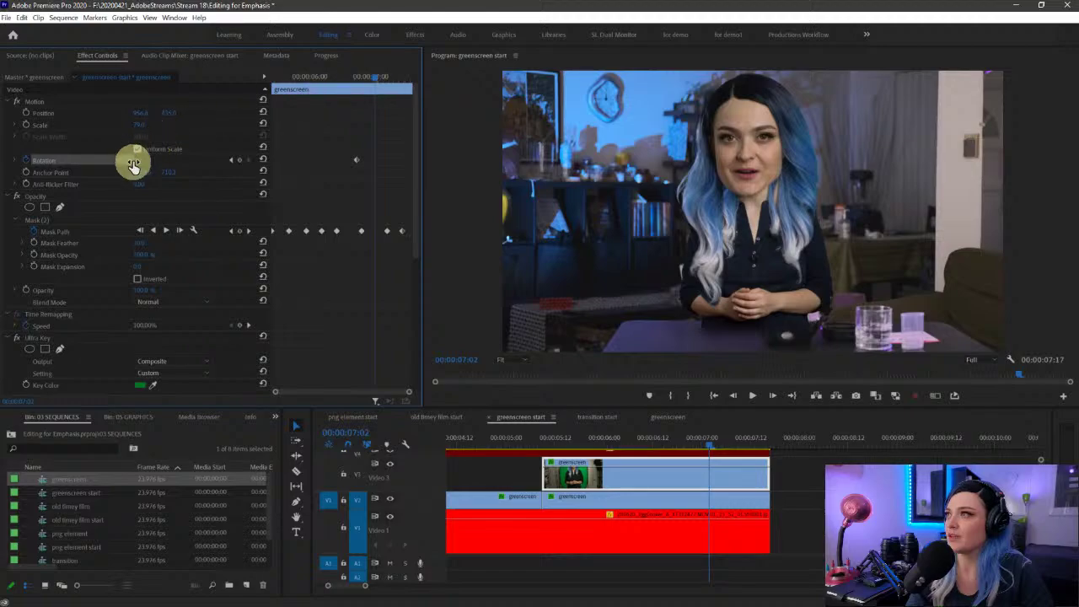
drag(145, 162, 158, 162)
drag(377, 81, 384, 78)
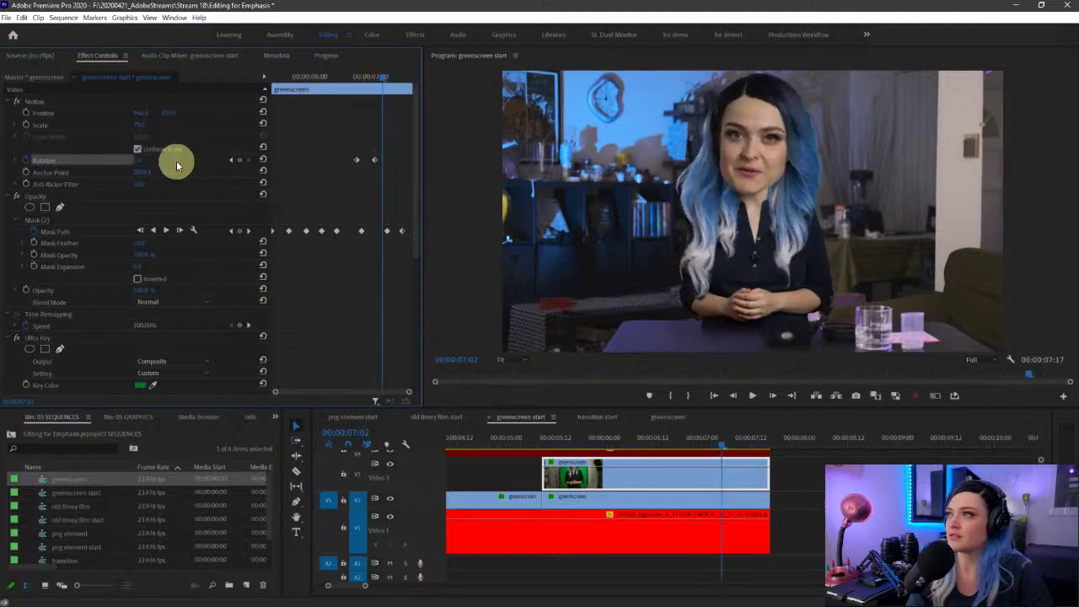
drag(139, 161, 126, 160)
click(296, 95)
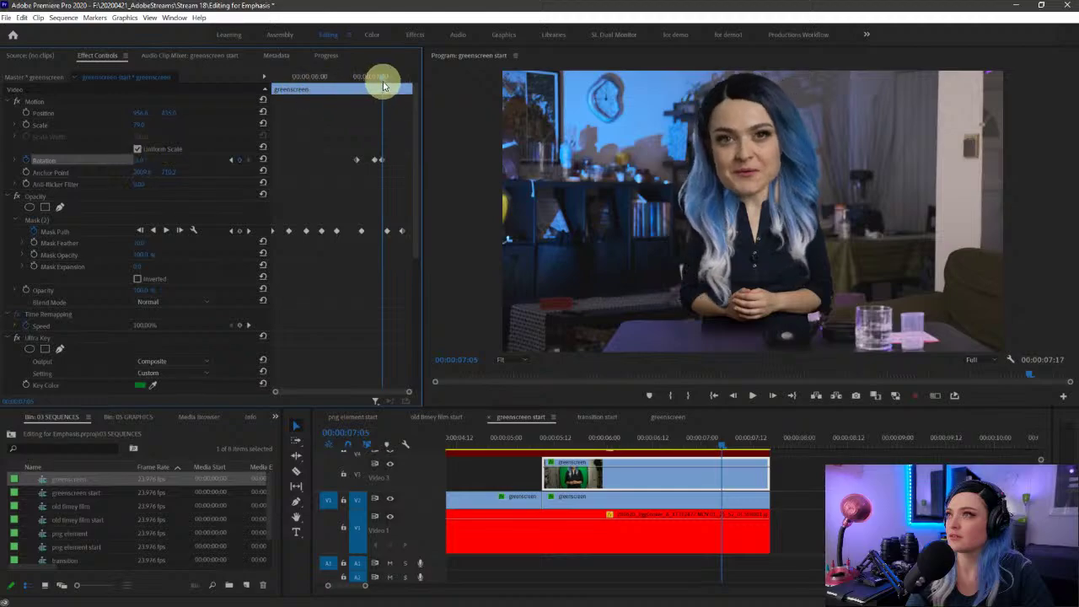
Step: Keyframe the head's Rotation clockwise at 00:00:07:12 and partly back counterclockwise at 00:00:07:14
drag(385, 79, 399, 84)
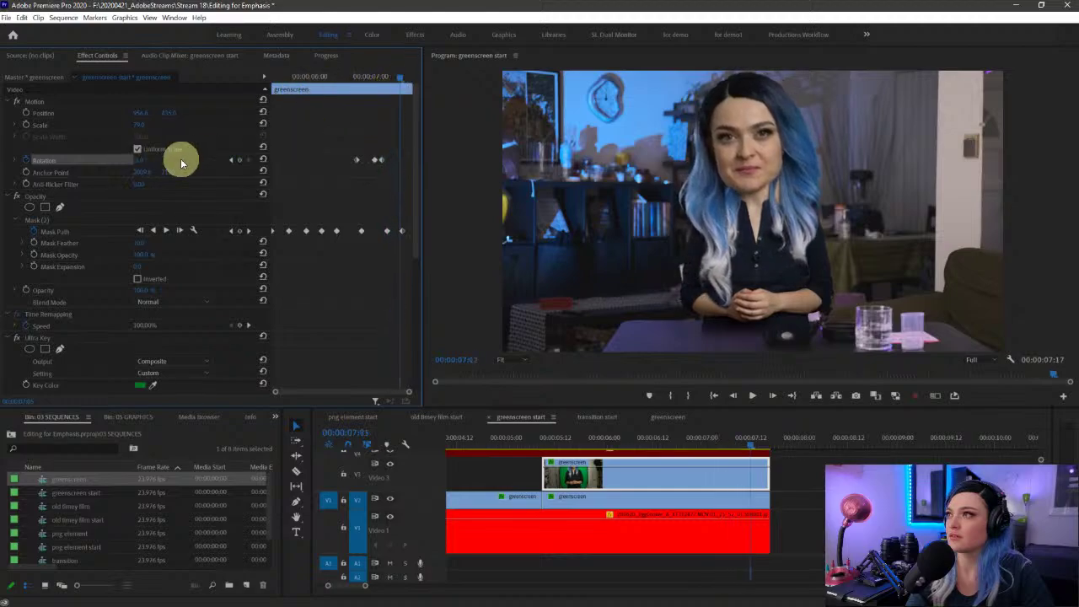
drag(148, 163, 163, 160)
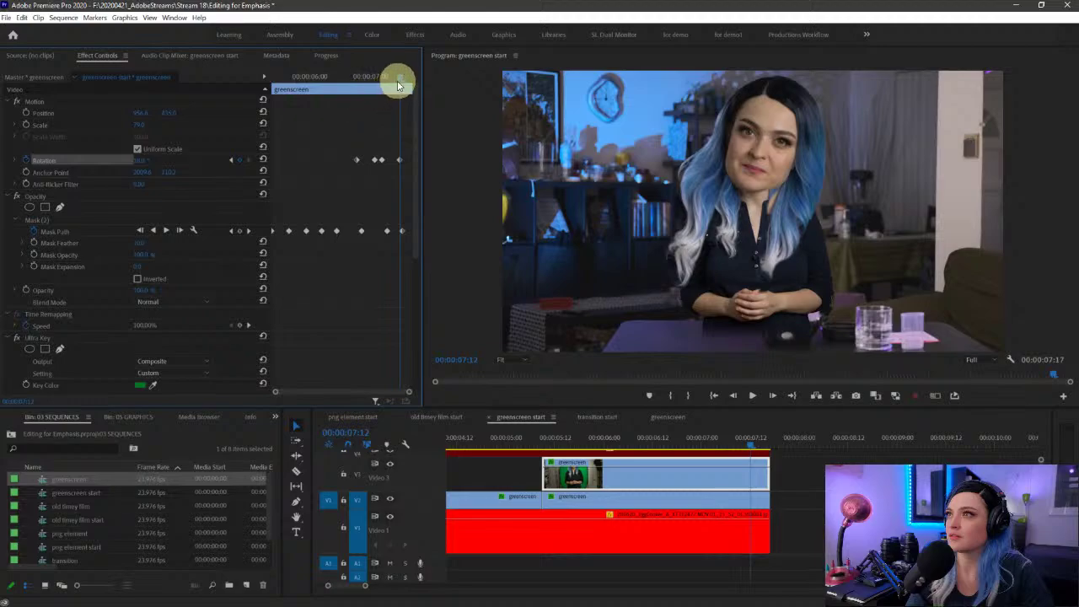
drag(399, 85, 406, 80)
drag(137, 162, 122, 158)
click(363, 197)
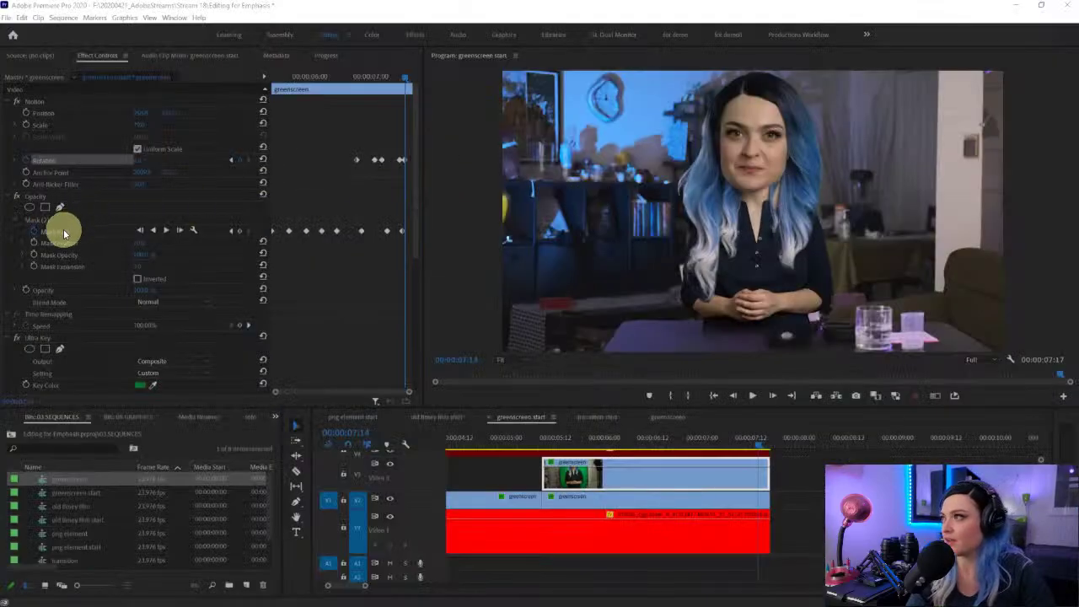
Step: Step back through the Mask (2) path keyframes from 00:00:07:13 and adjust the mask edge beside the neck down to 00:00:06:05
click(63, 230)
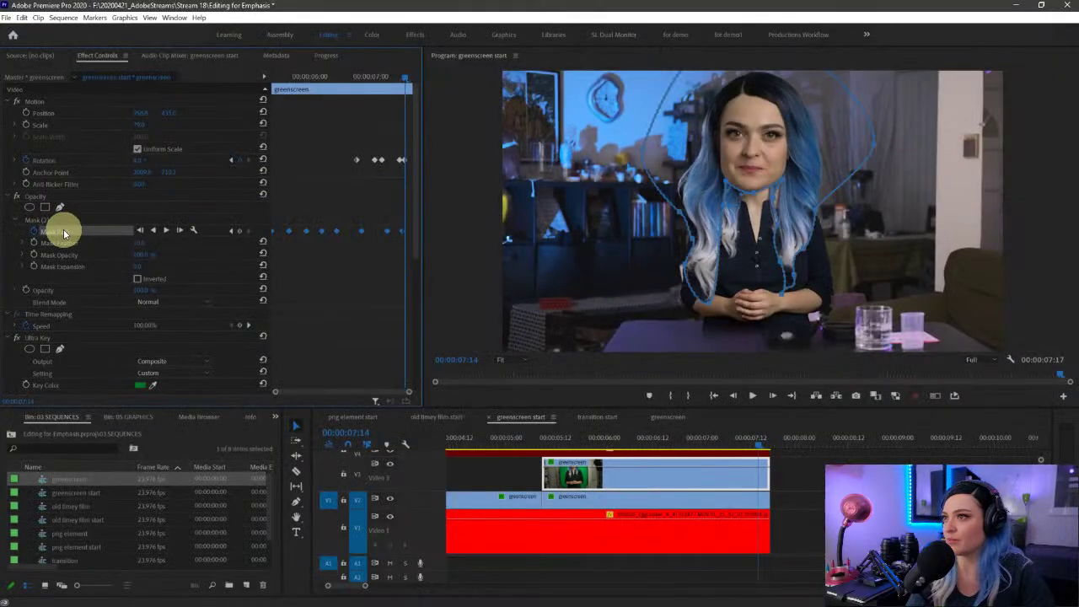
click(230, 232)
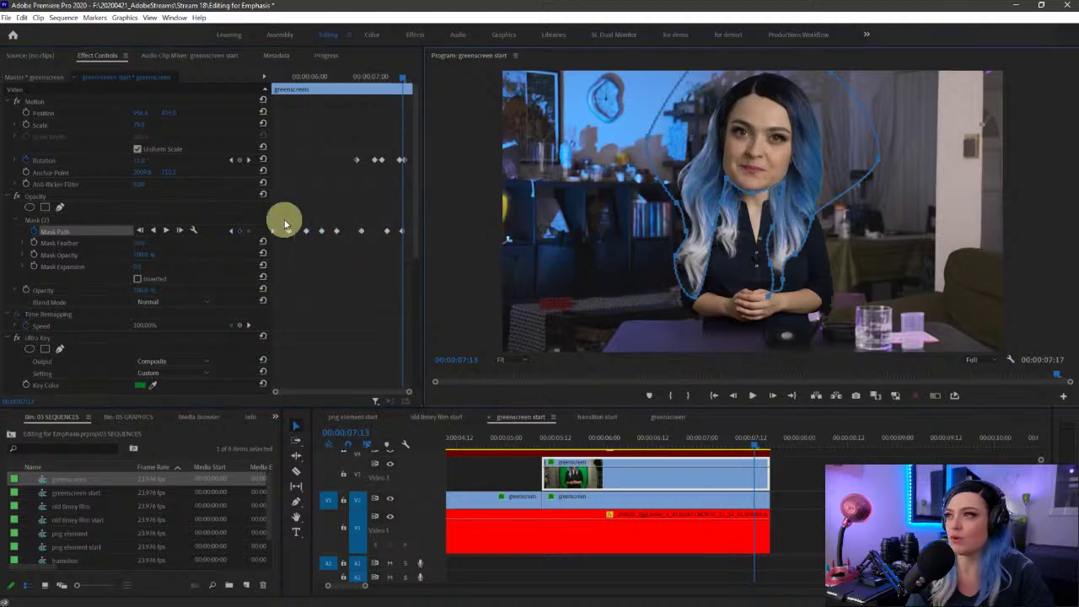
click(231, 231)
click(776, 201)
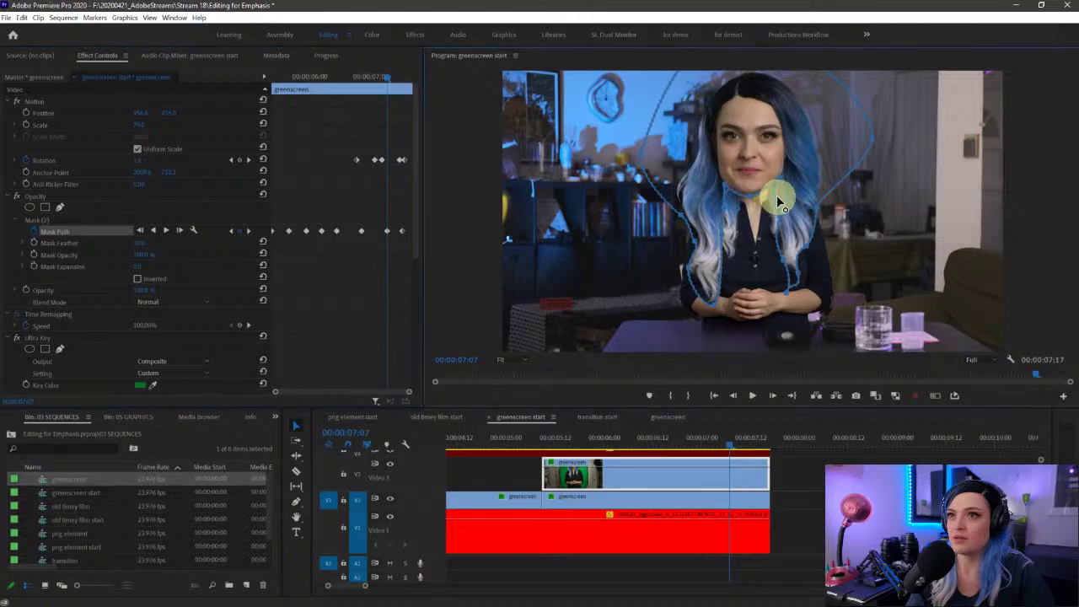
click(231, 231)
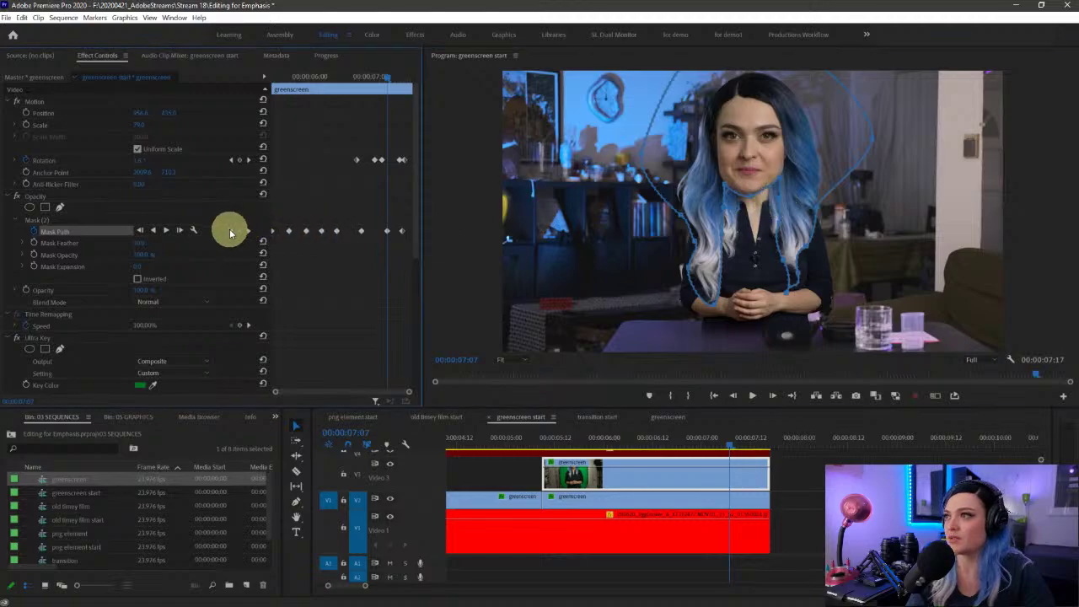
click(778, 202)
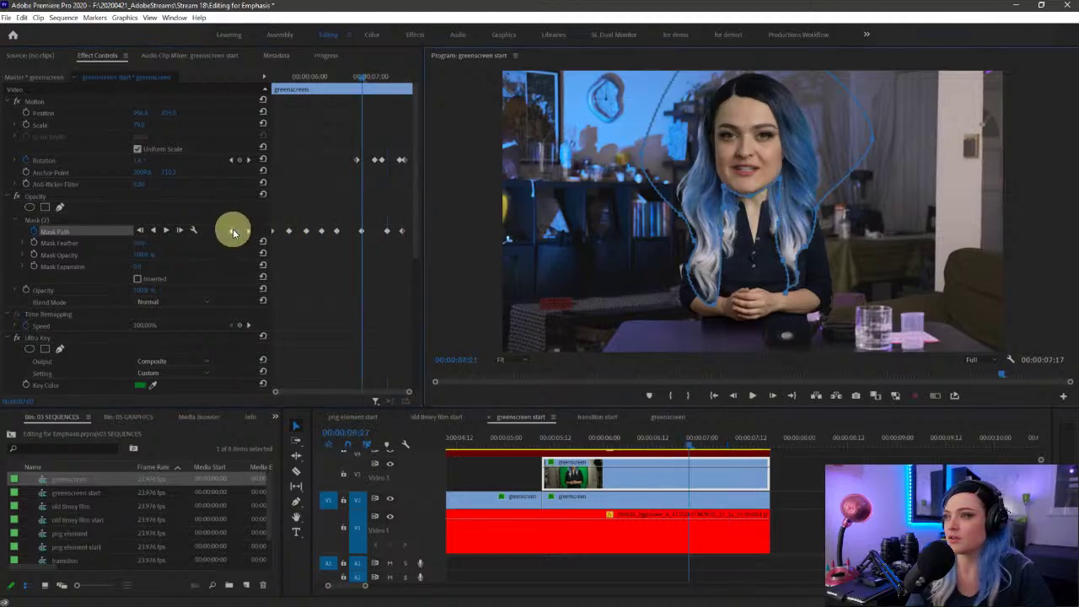
click(232, 228)
click(776, 202)
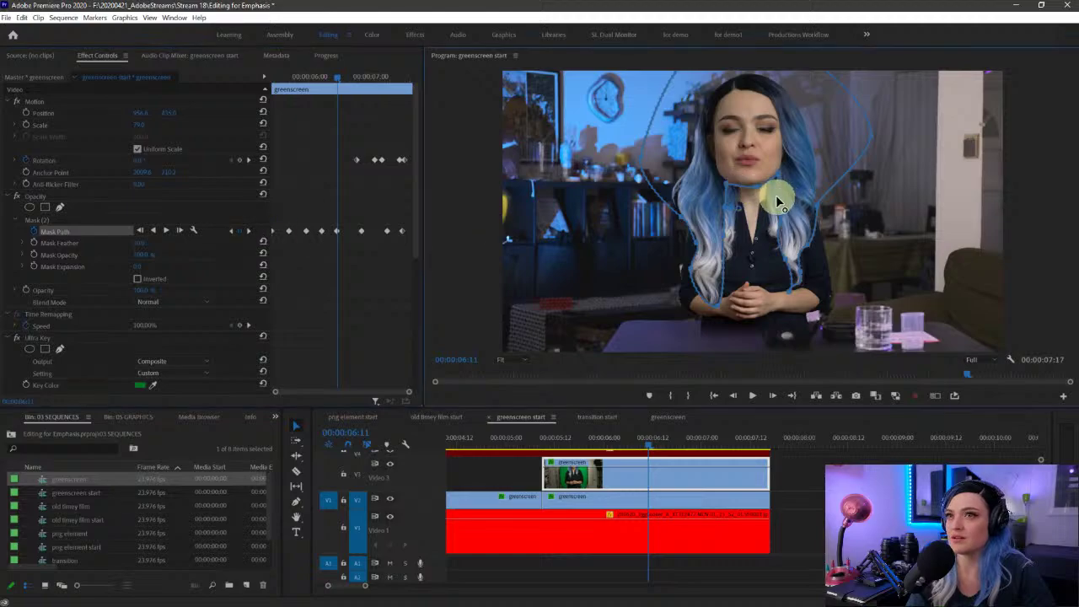
click(233, 229)
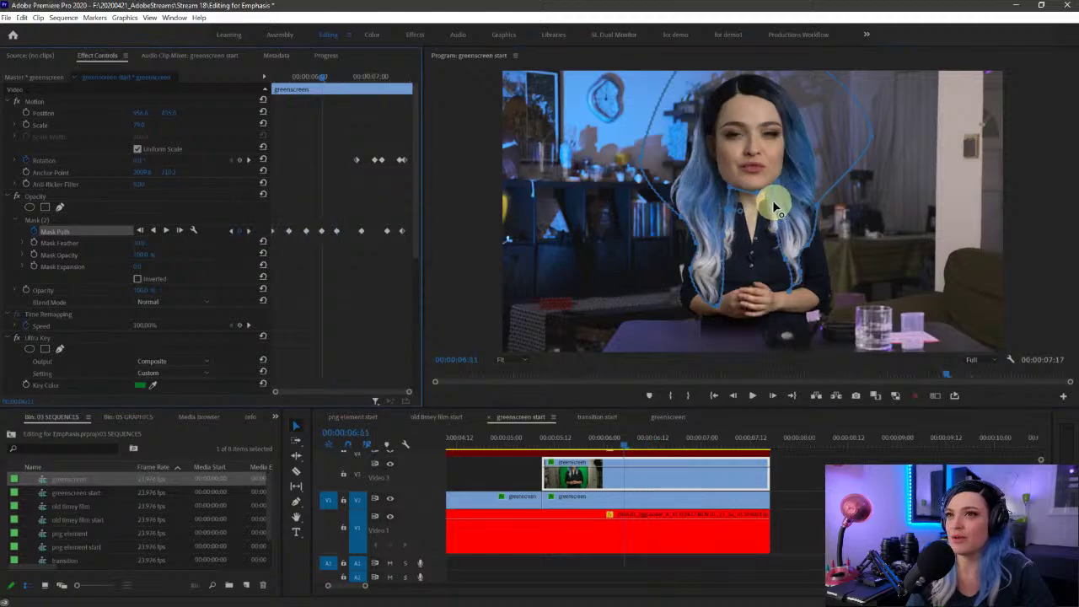
click(777, 206)
click(232, 232)
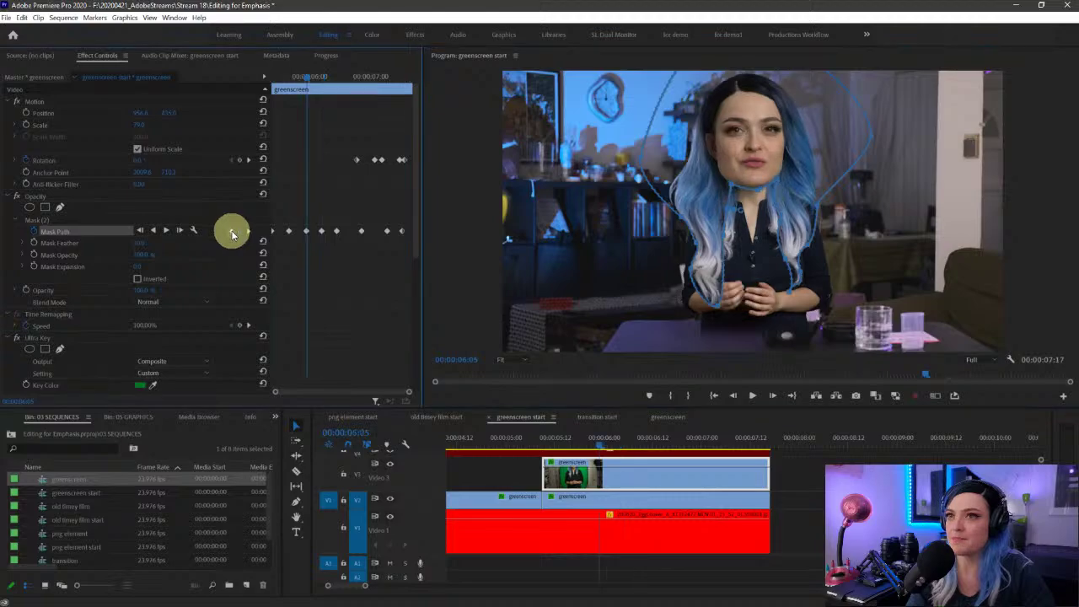
click(774, 194)
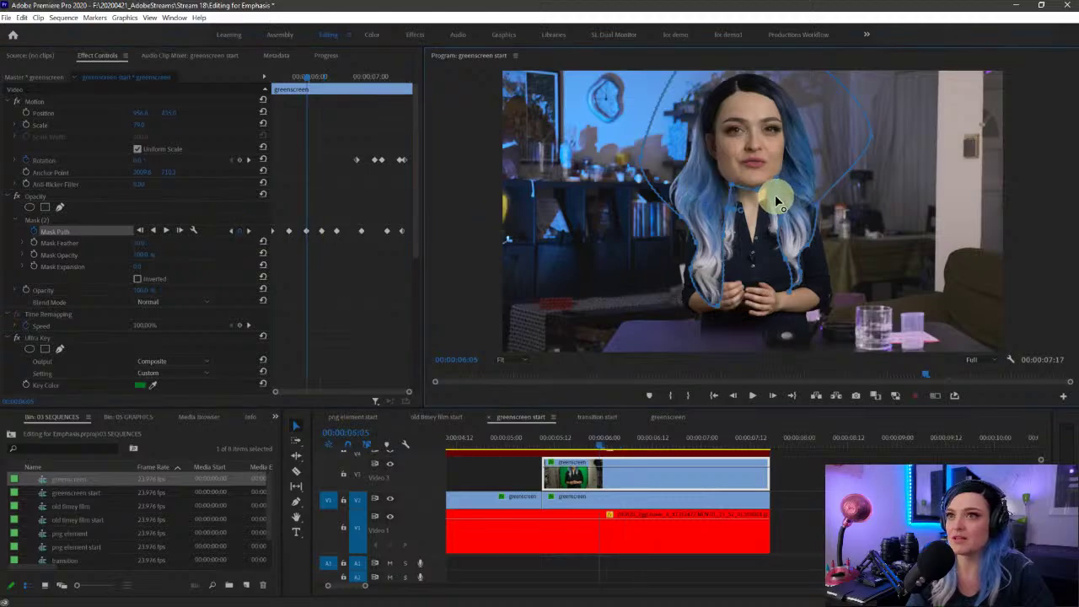
click(230, 227)
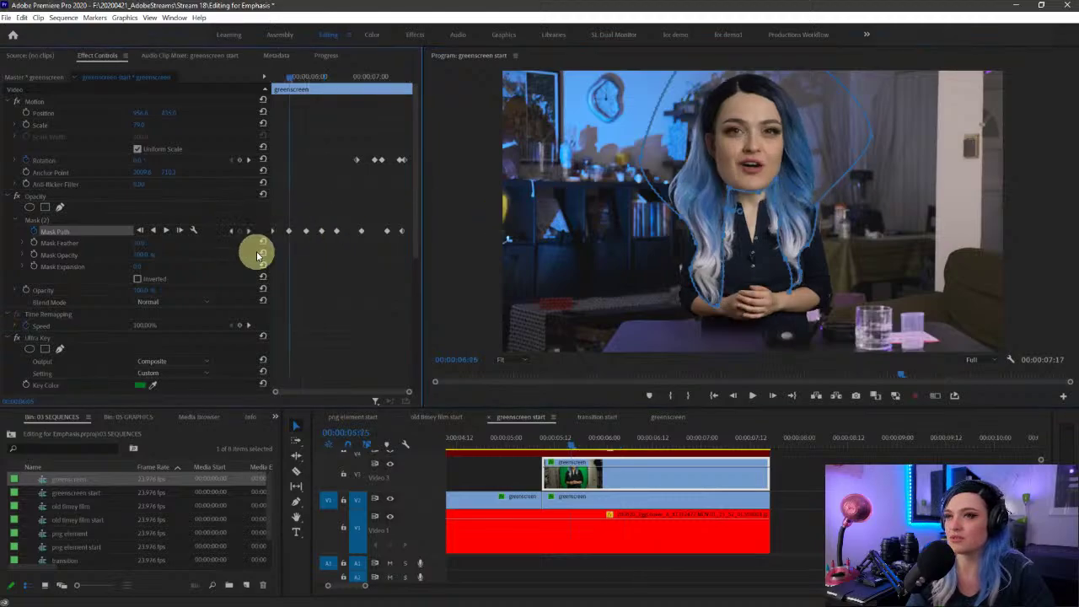
Step: Play the sequence from just before the enlarged-head clip, and again from an In point marked between two and three seconds with the whole sequence shown
click(487, 444)
key(space)
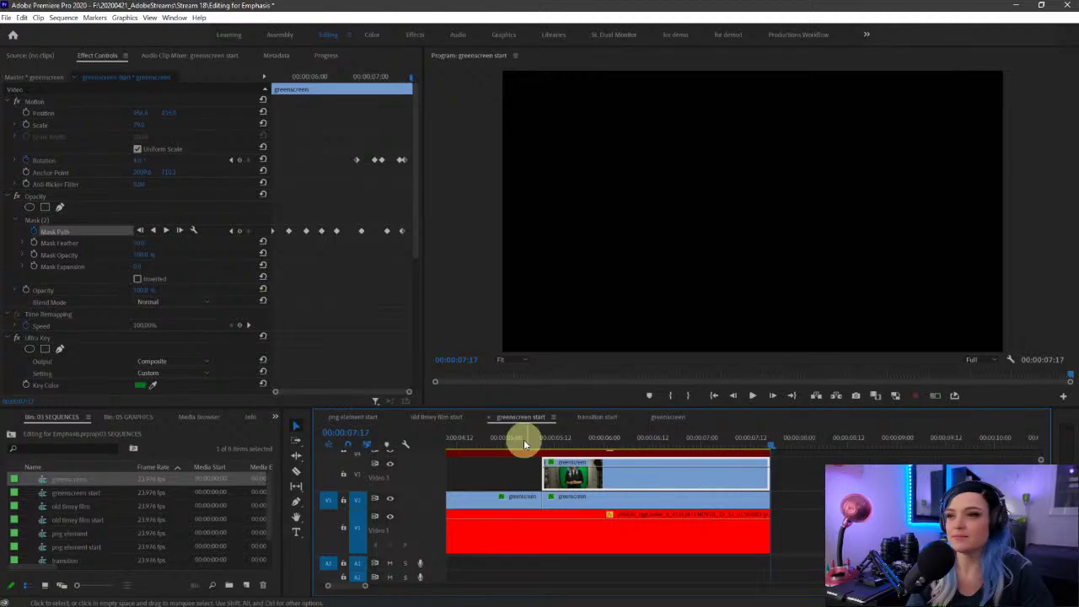
key(backslash)
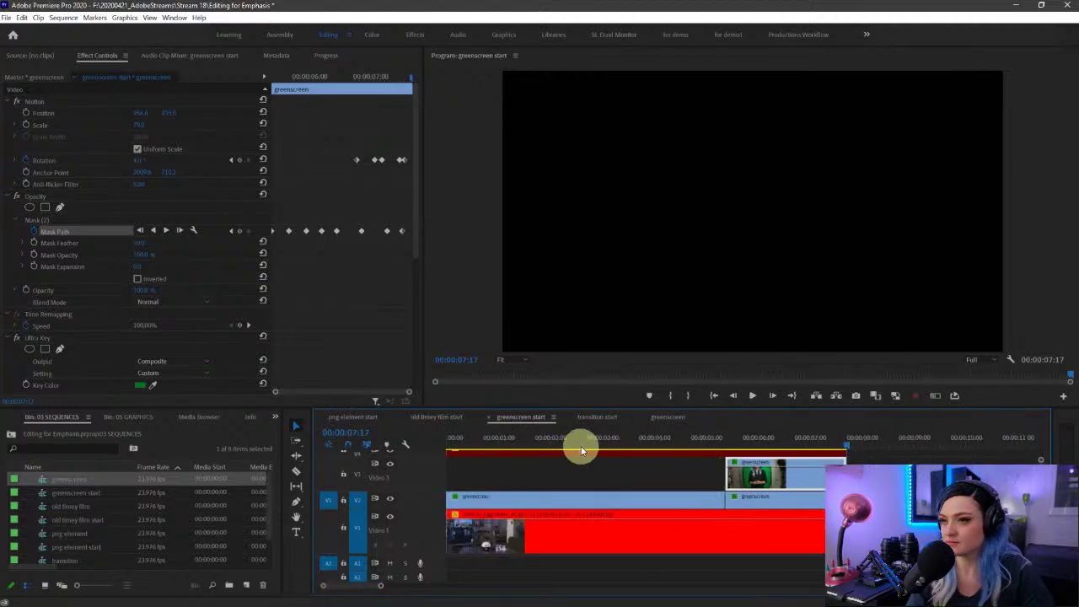
click(588, 441)
key(i)
key(space)
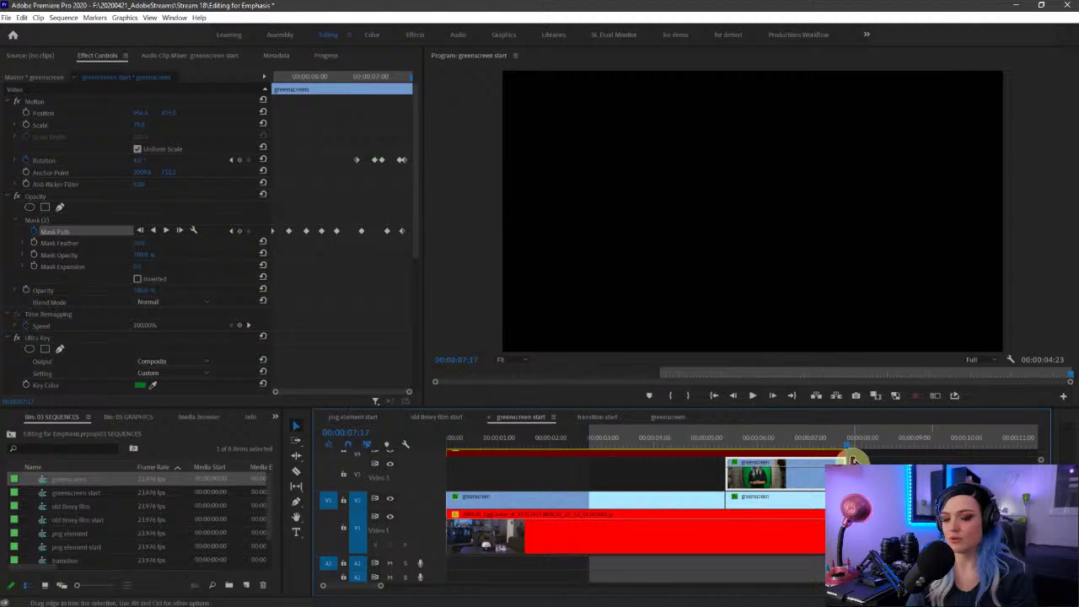
Step: Clear the sequence's In and Out points and save the project
right_click(751, 433)
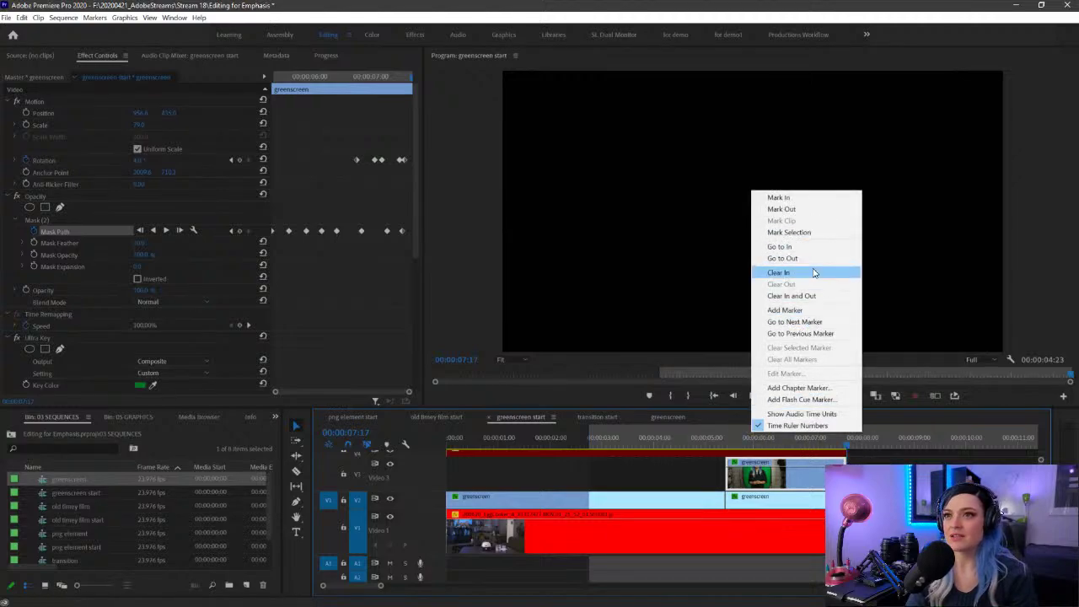
click(811, 296)
key(ctrl+s)
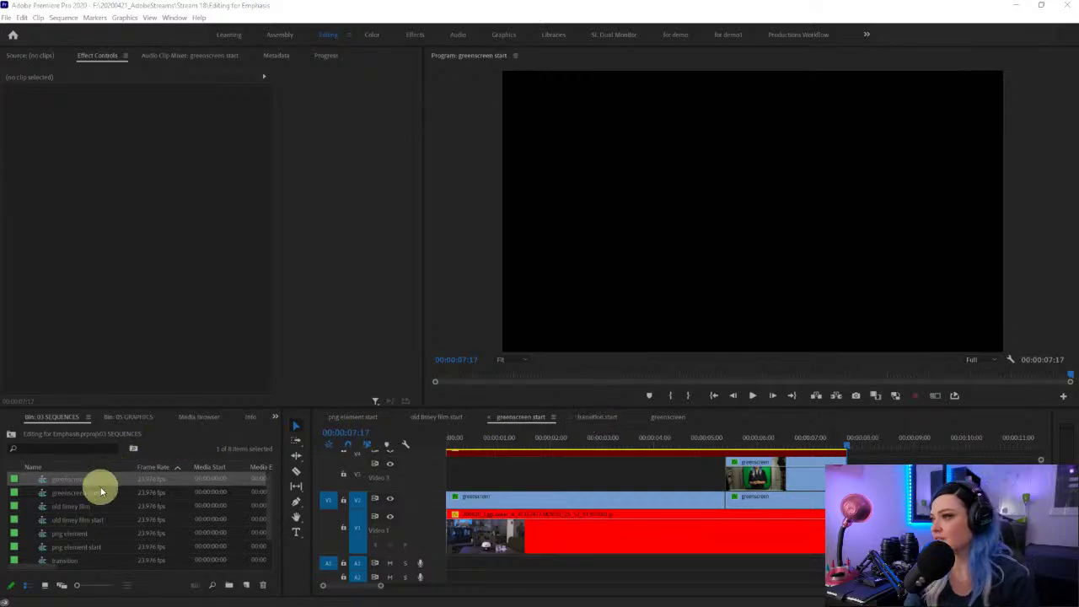
Step: Open the old timey film sequence with its full length shown in the timeline and examine its final shot
double_click(42, 510)
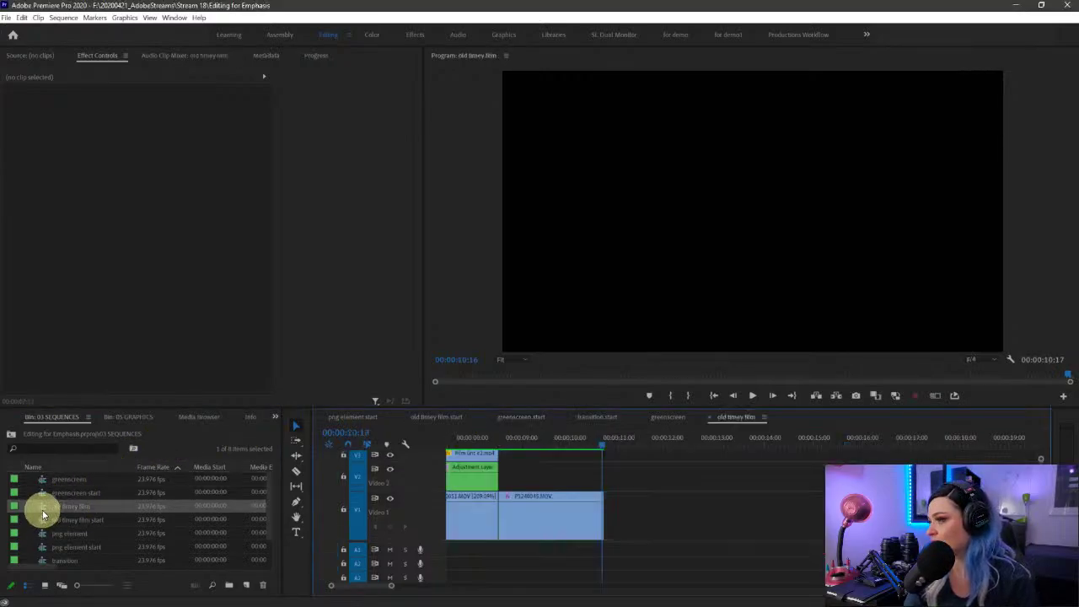
drag(391, 580, 427, 588)
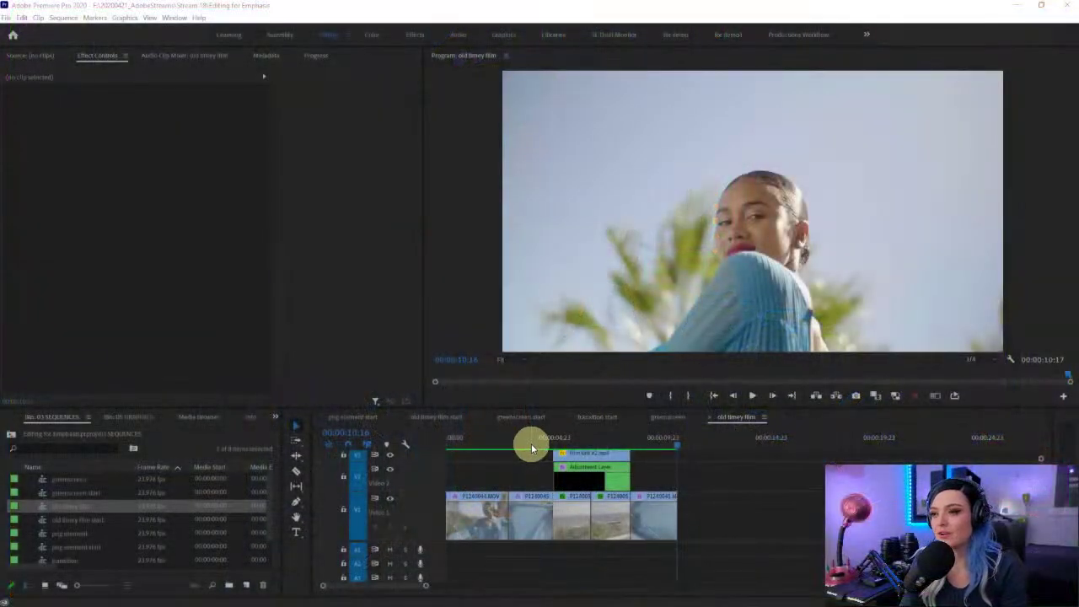
mouse_move(860, 183)
mouse_down()
mouse_move(722, 404)
mouse_move(722, 143)
mouse_move(793, 158)
mouse_up()
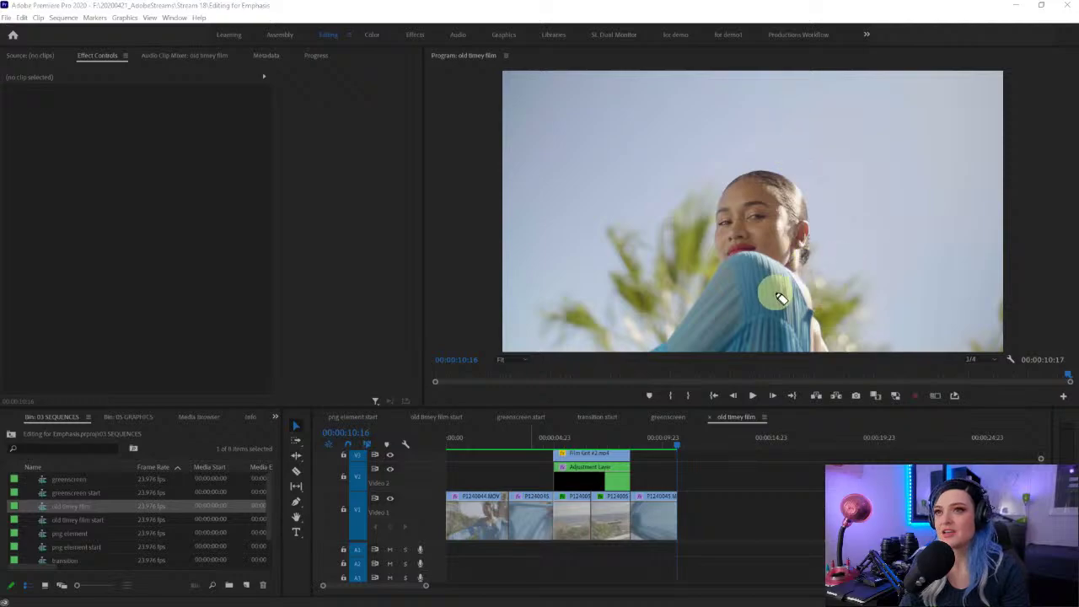
mouse_move(917, 299)
mouse_down()
mouse_move(493, 241)
mouse_move(834, 221)
mouse_up()
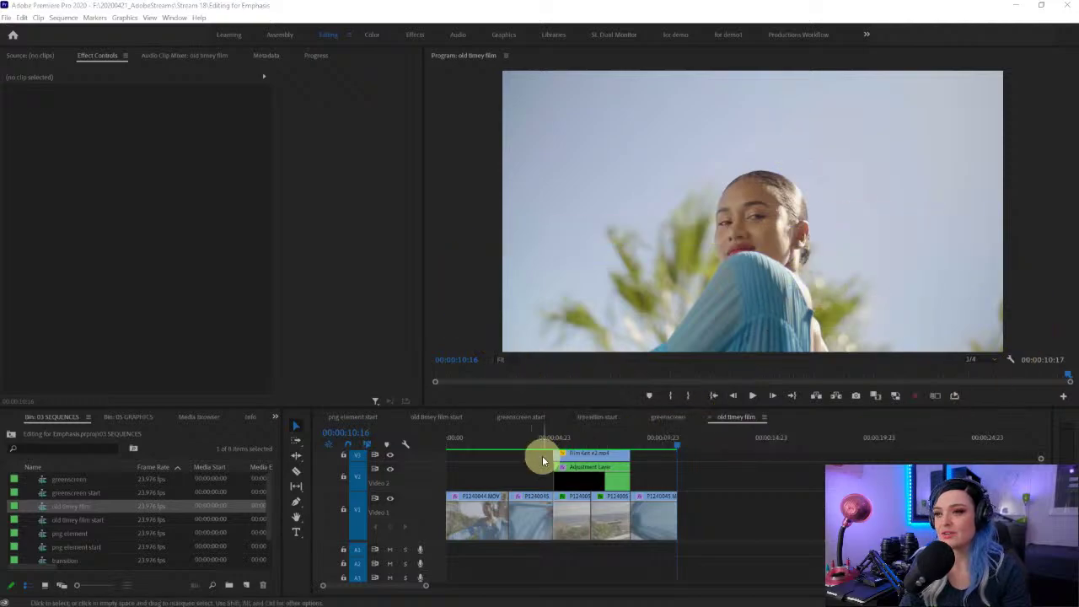
Step: Examine the old timey film sequence at 00:00:01:20 and 00:00:09:17, and play it from the beginning
drag(534, 443, 486, 443)
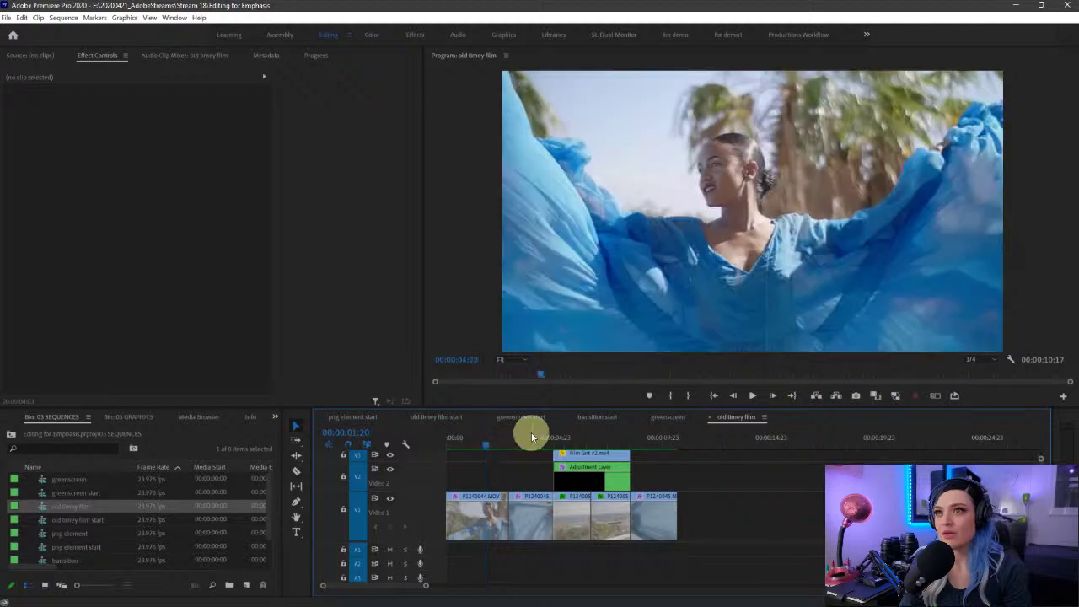
mouse_move(981, 255)
mouse_down()
mouse_move(981, 223)
mouse_move(1053, 180)
mouse_move(949, 129)
mouse_move(939, 193)
mouse_up()
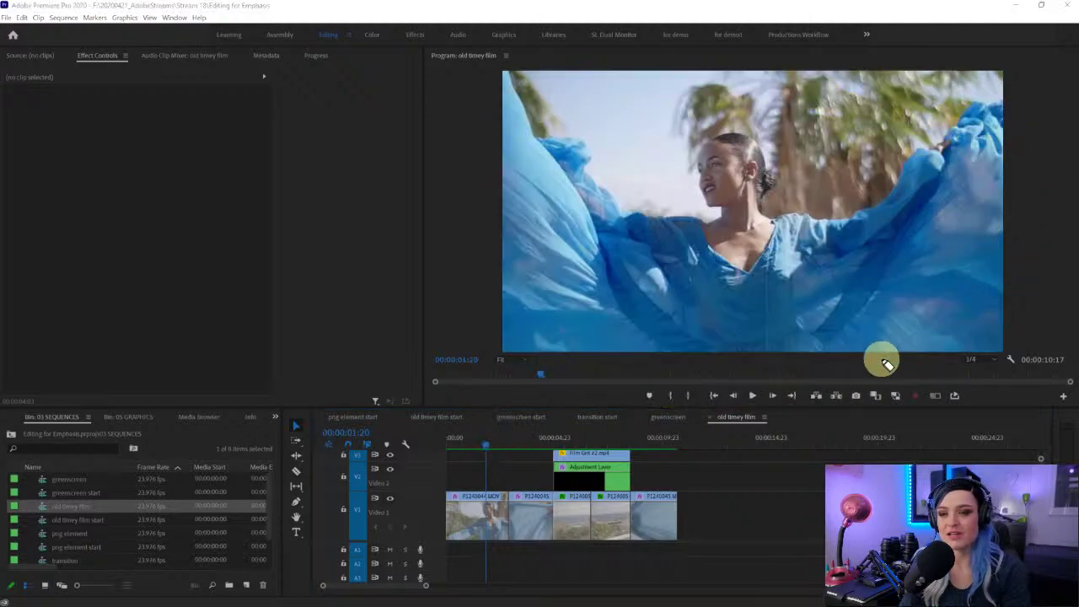
click(656, 439)
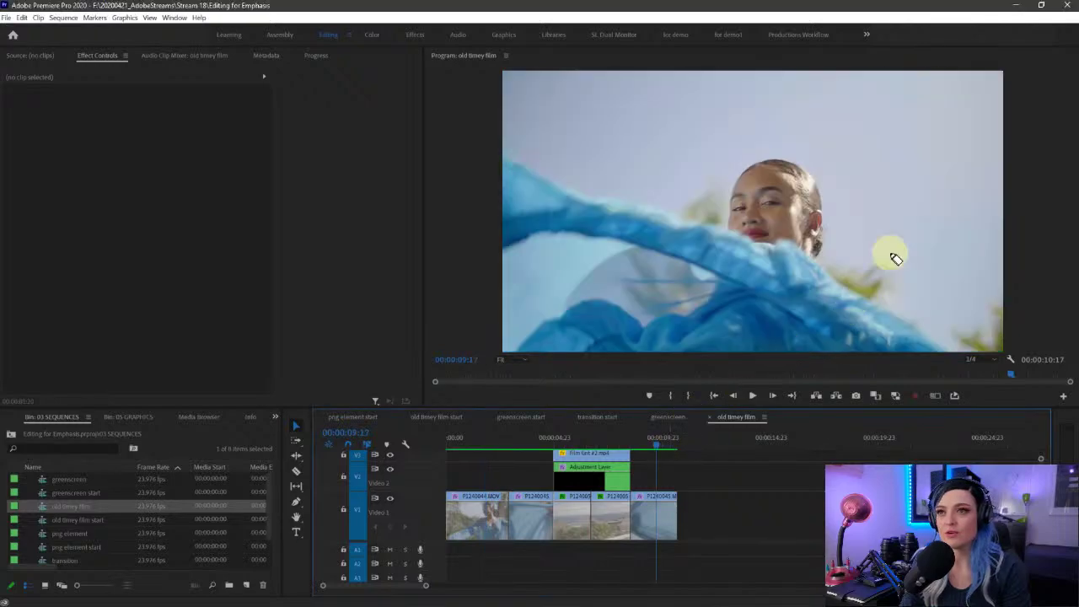
mouse_move(771, 115)
mouse_down()
mouse_move(681, 362)
mouse_move(765, 185)
mouse_move(784, 208)
mouse_up()
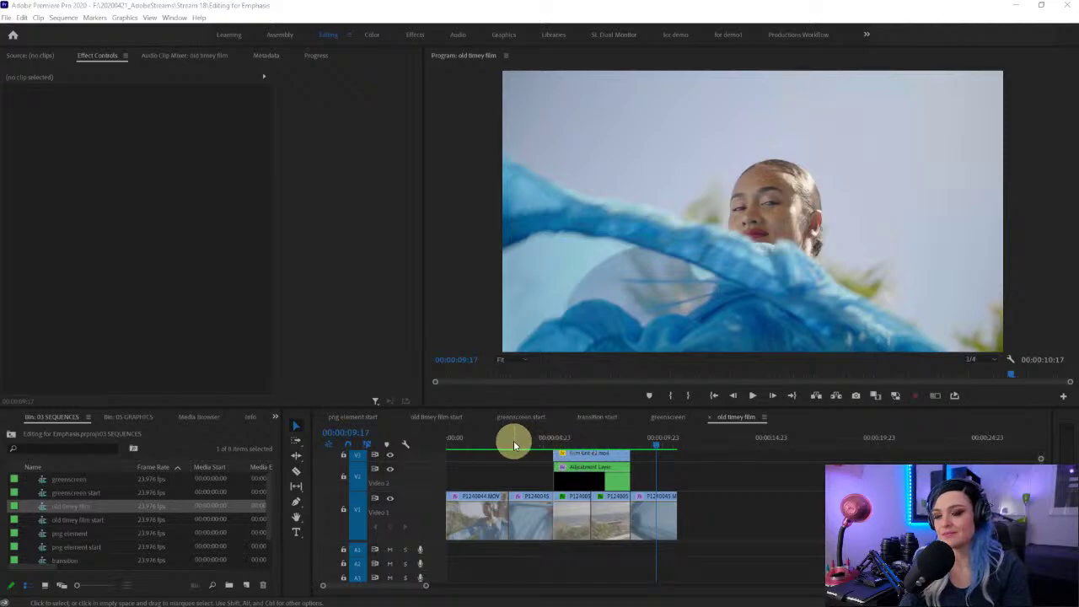
click(447, 440)
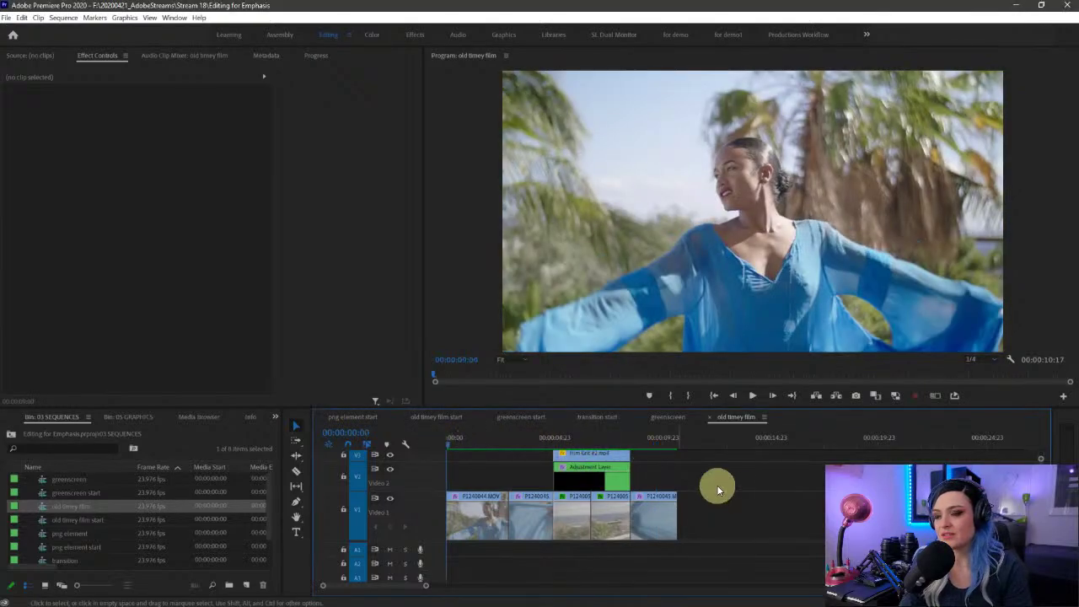
key(space)
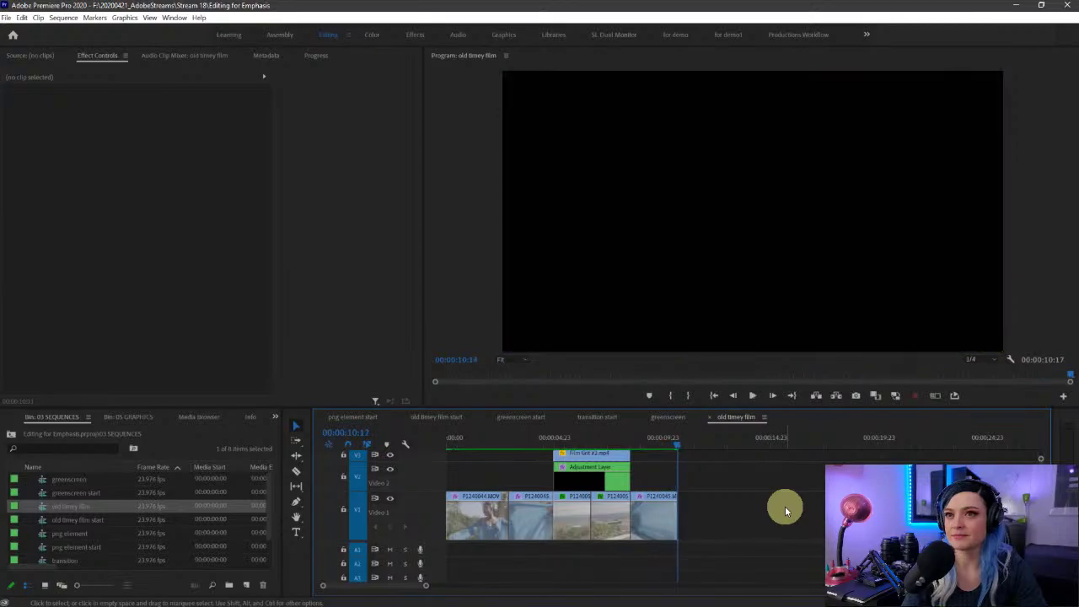
Step: Turn on loop playback and play the old timey film sequence
click(955, 394)
key(space)
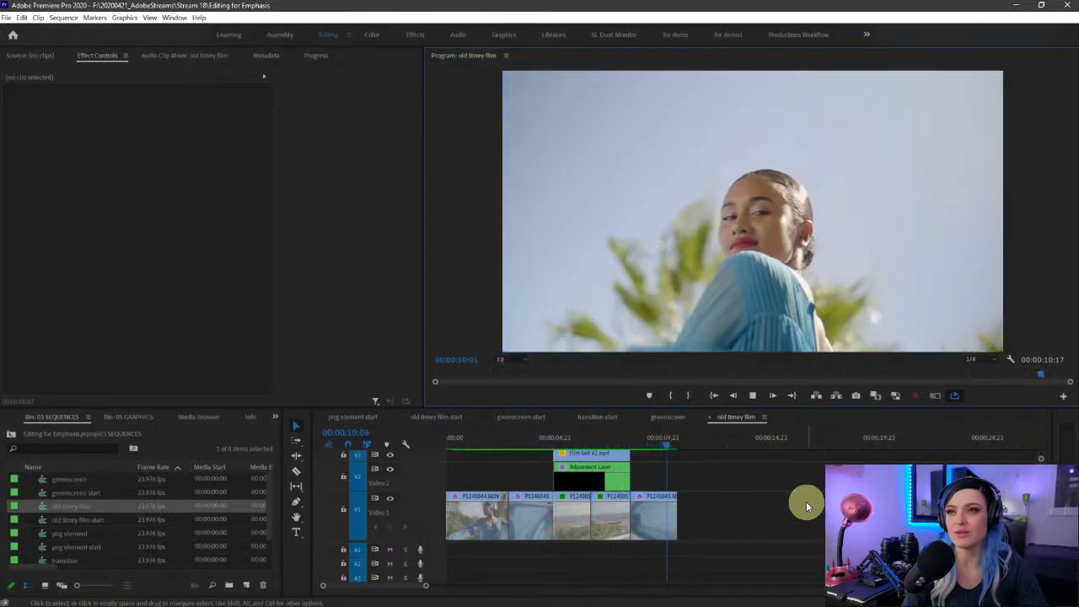
key(space)
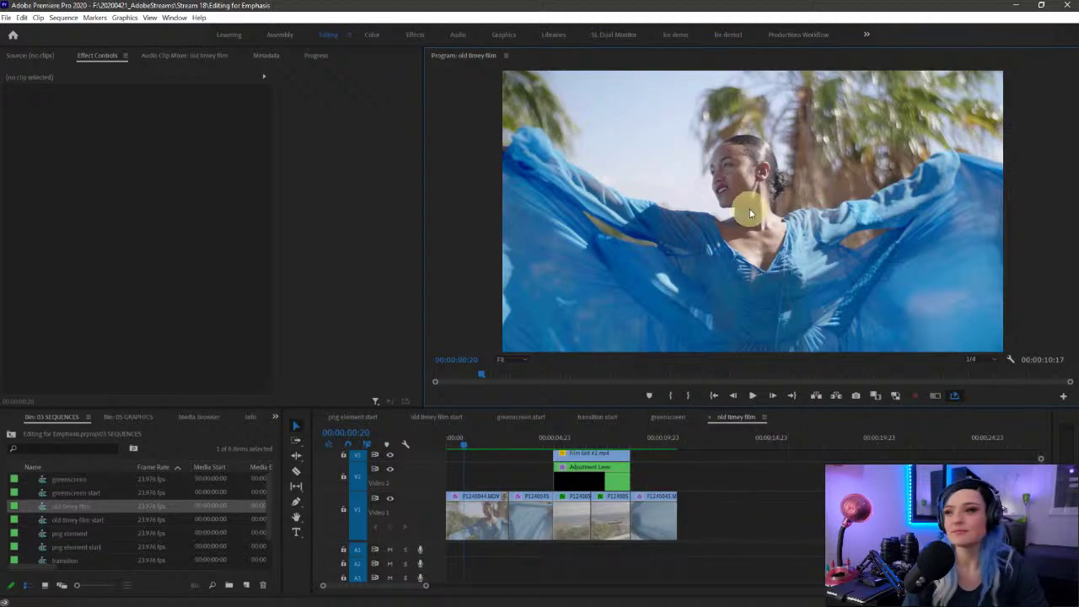
Step: Open the old timey film start sequence and remove the Lumetri Color and Noise effects from the first red-dress clip, P1240050.MOV
click(435, 416)
click(619, 436)
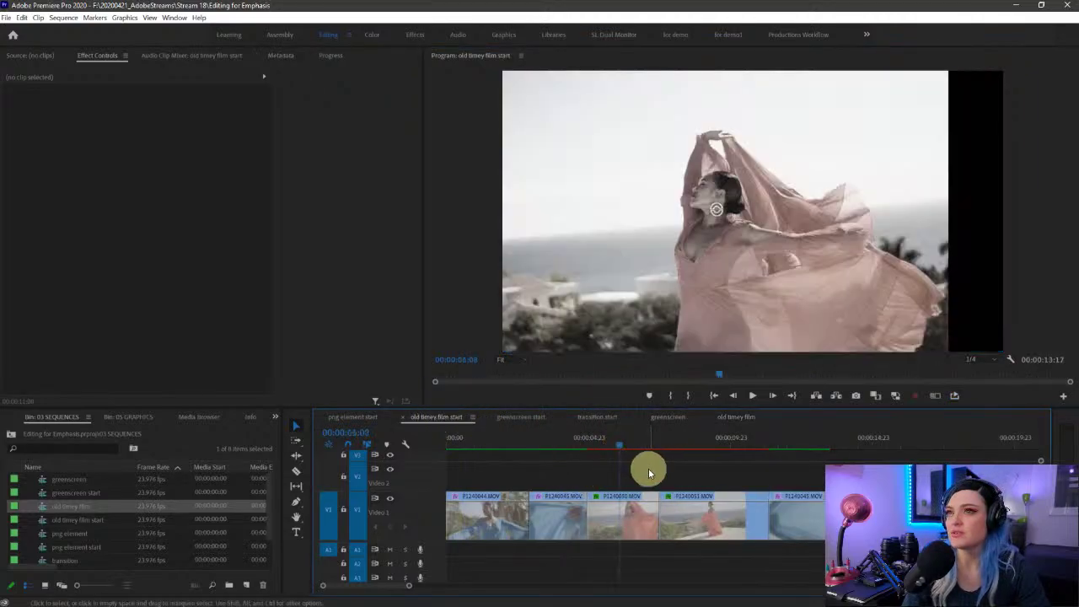
click(631, 519)
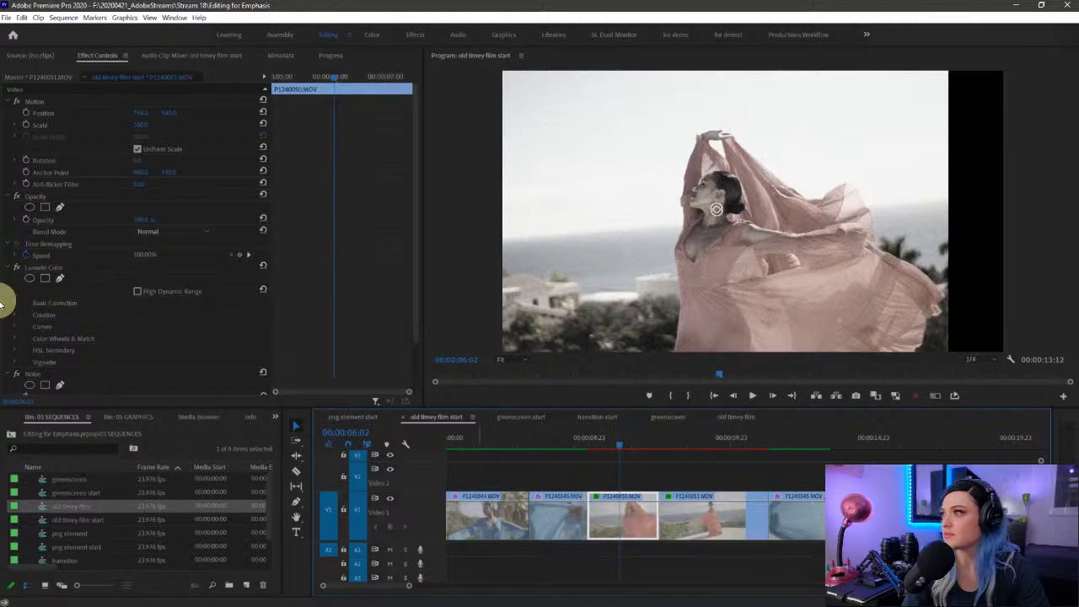
click(34, 268)
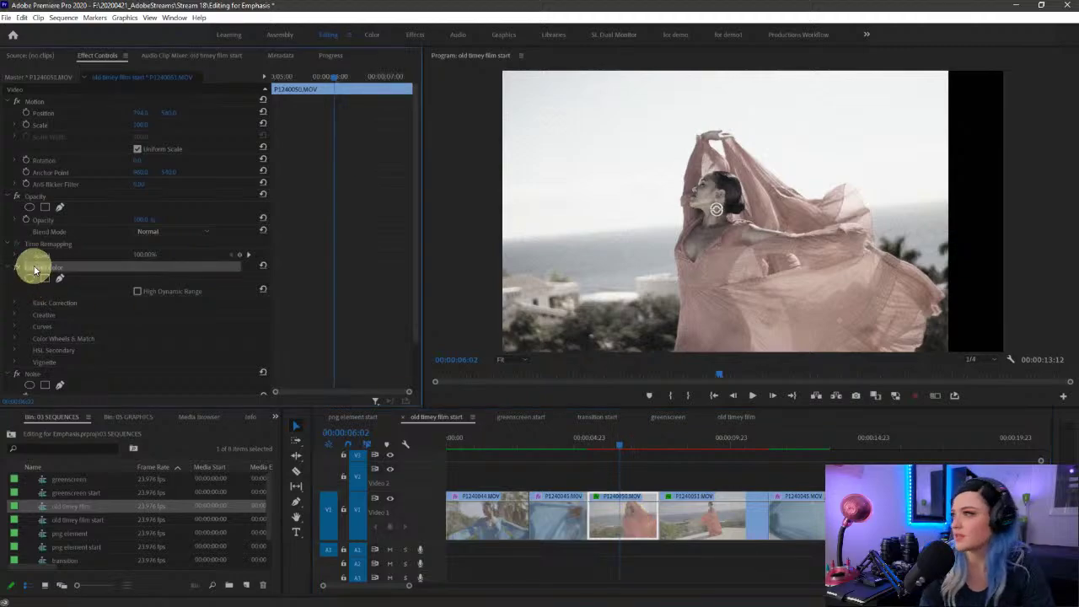
key(Delete)
Step: Remove the added effects from the second red-dress clip, P1240051.MOV, reset its position and check its framing
click(690, 511)
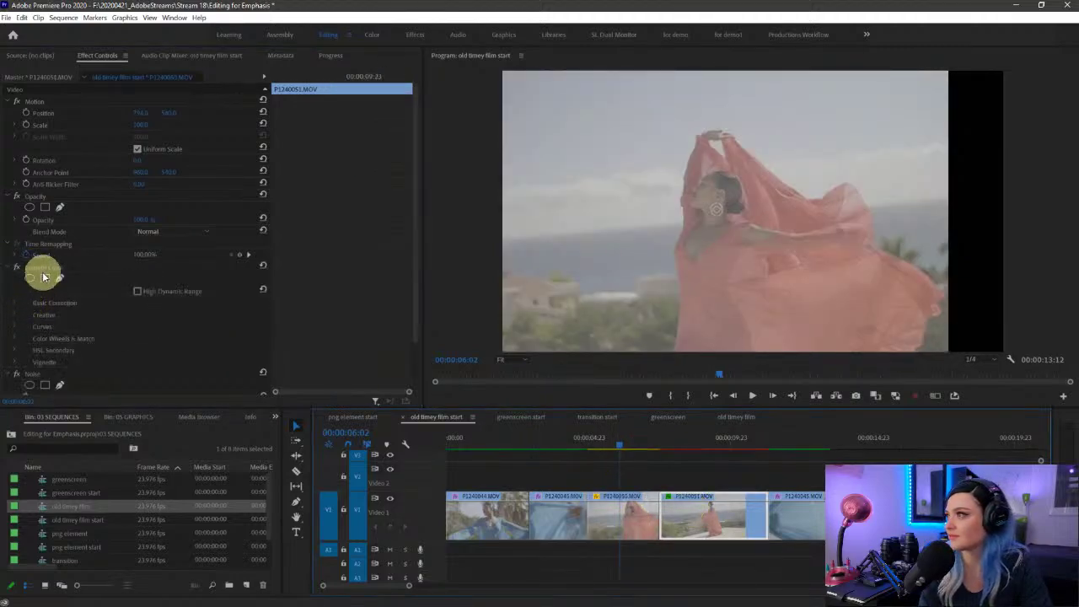
click(43, 268)
key(Delete)
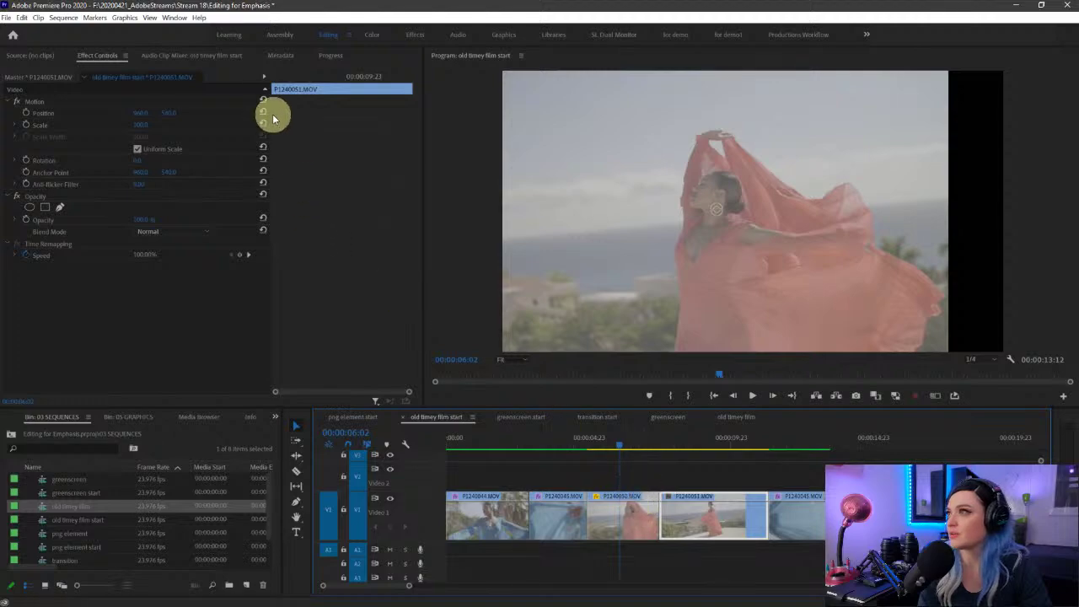
click(700, 440)
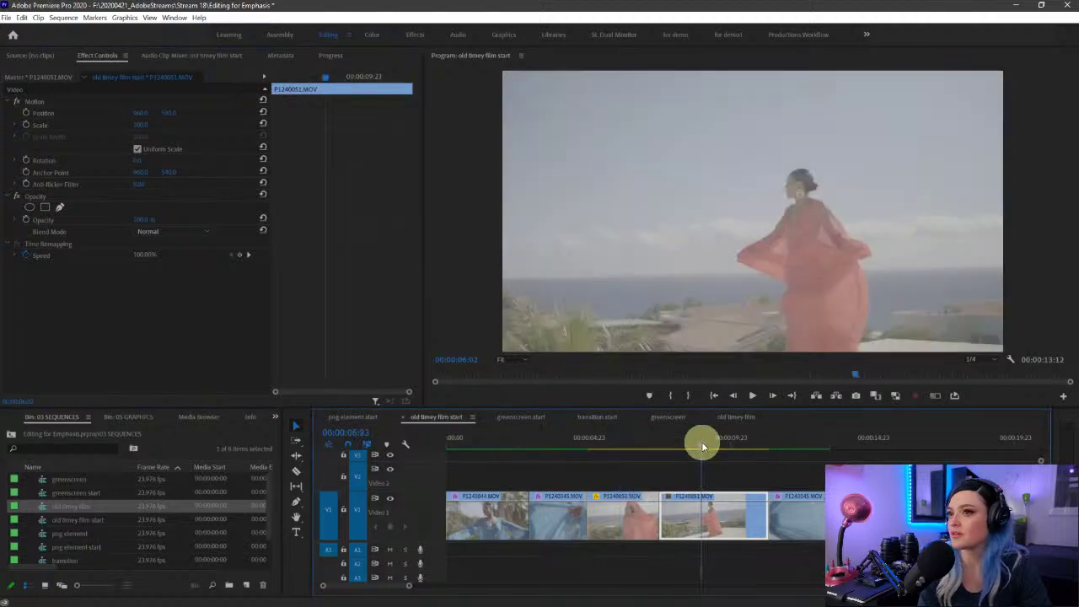
Step: Reset the position of the first red-dress clip, P1240050.MOV, so it fills the frame
click(632, 441)
click(623, 514)
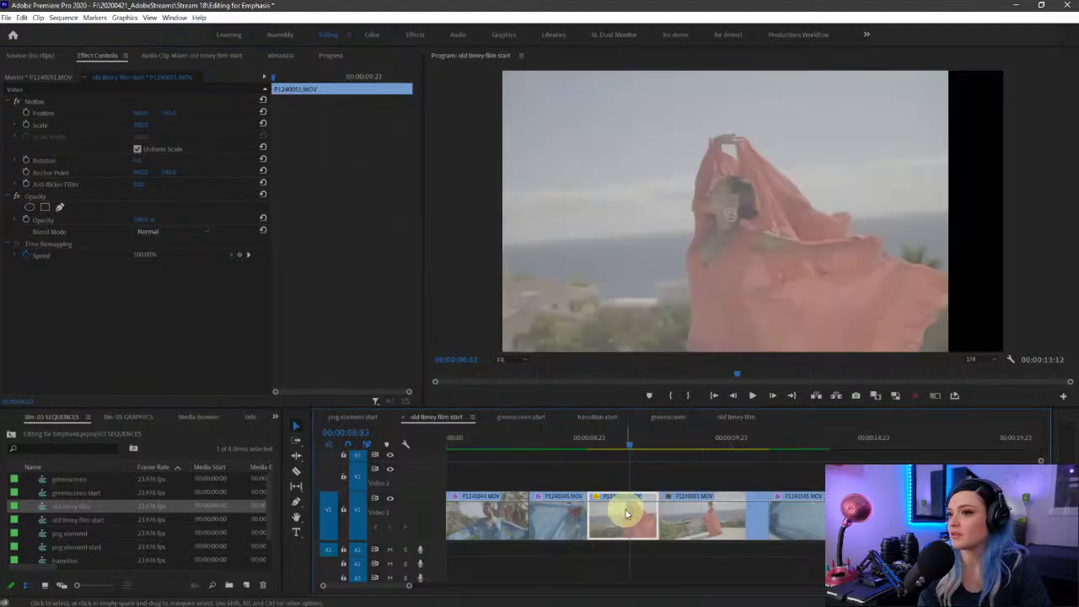
click(263, 113)
Step: Play the sequence from 00:00:02:16 through the red-dress clips and examine the ungraded shot at 00:00:09:04
click(524, 442)
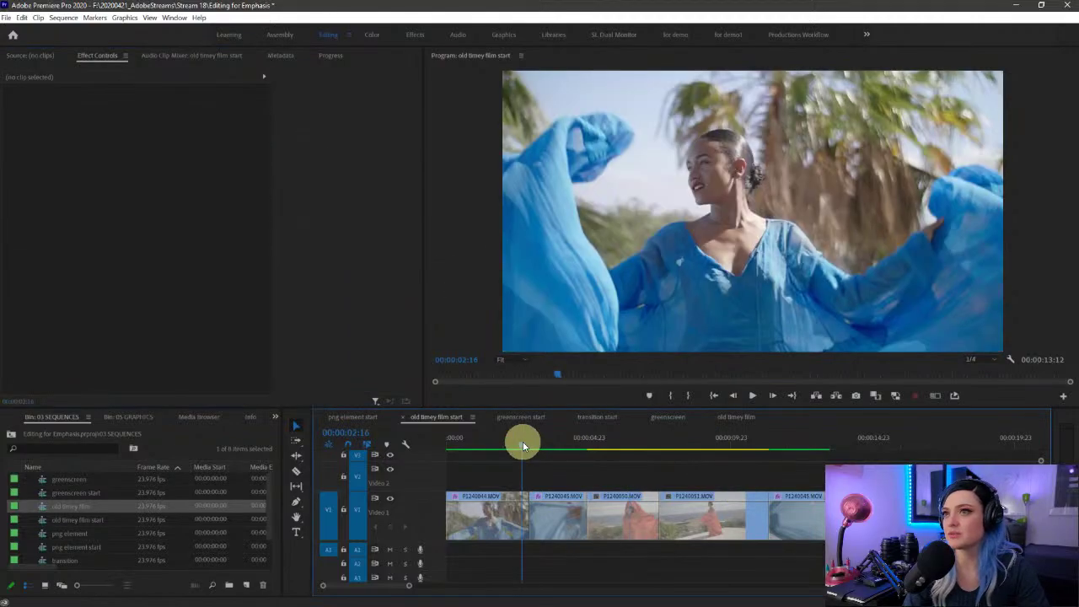
key(space)
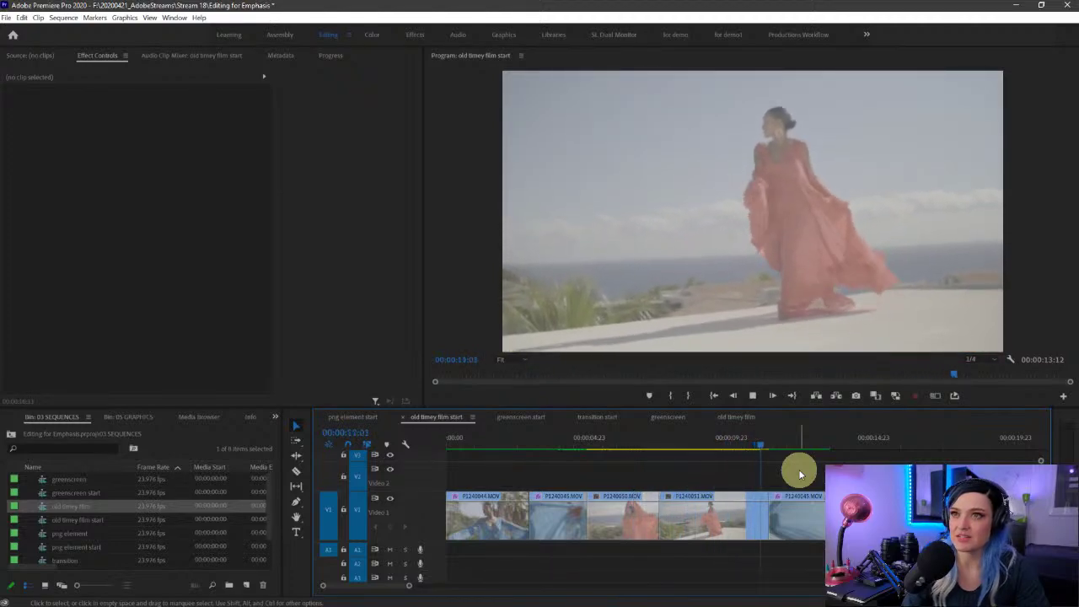
key(space)
drag(695, 438, 706, 450)
mouse_move(558, 217)
mouse_down()
mouse_move(981, 132)
mouse_move(841, 335)
mouse_move(919, 236)
mouse_up()
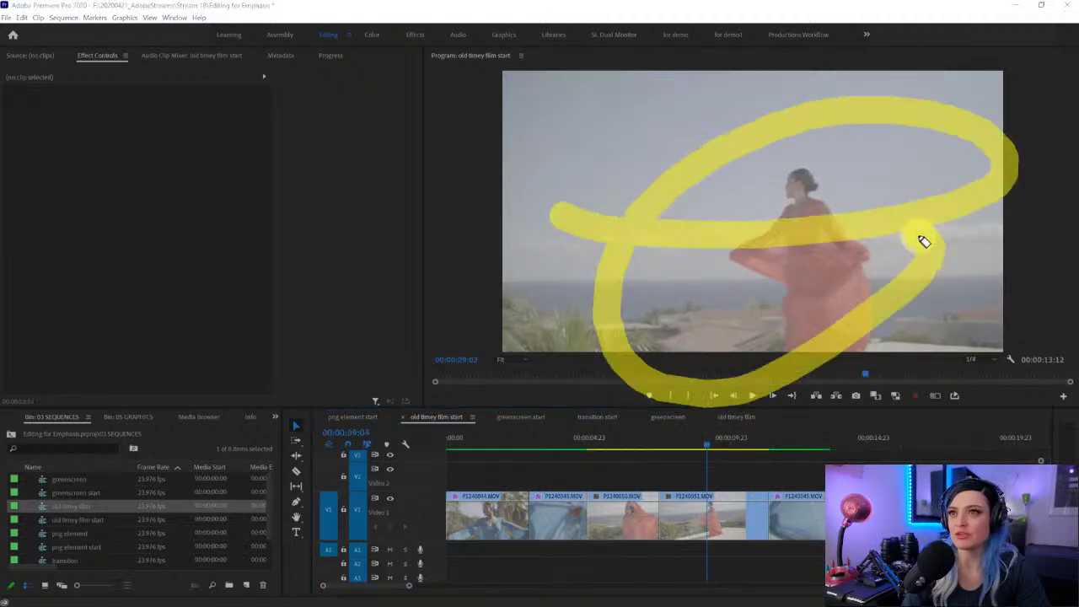
Step: Compare the blue-dress clip at 00:00:04:08 with its Lumetri Color effect off and on, leaving it on
click(570, 440)
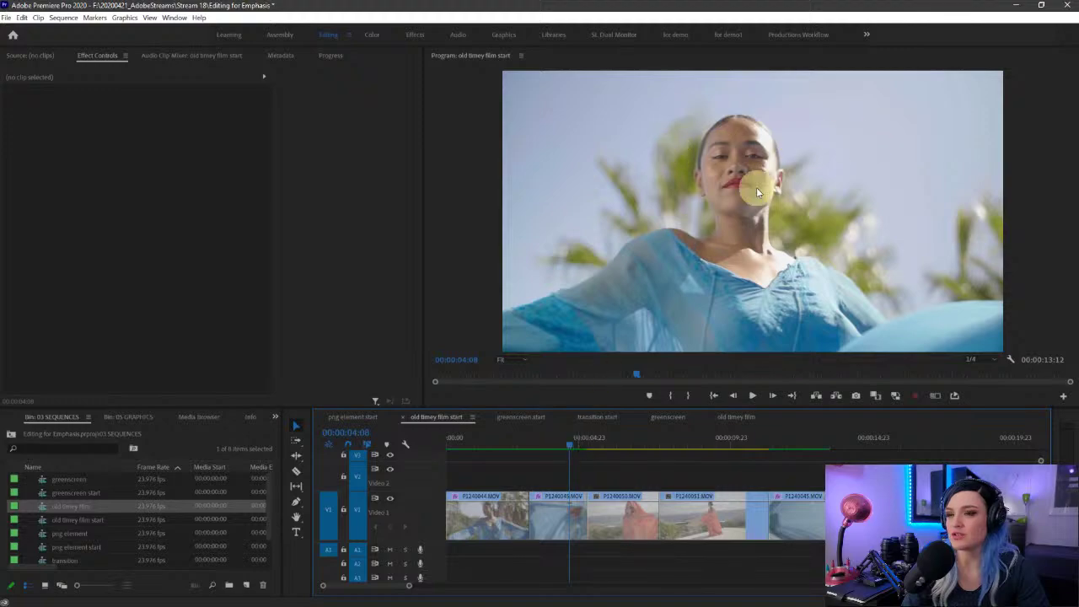
click(551, 515)
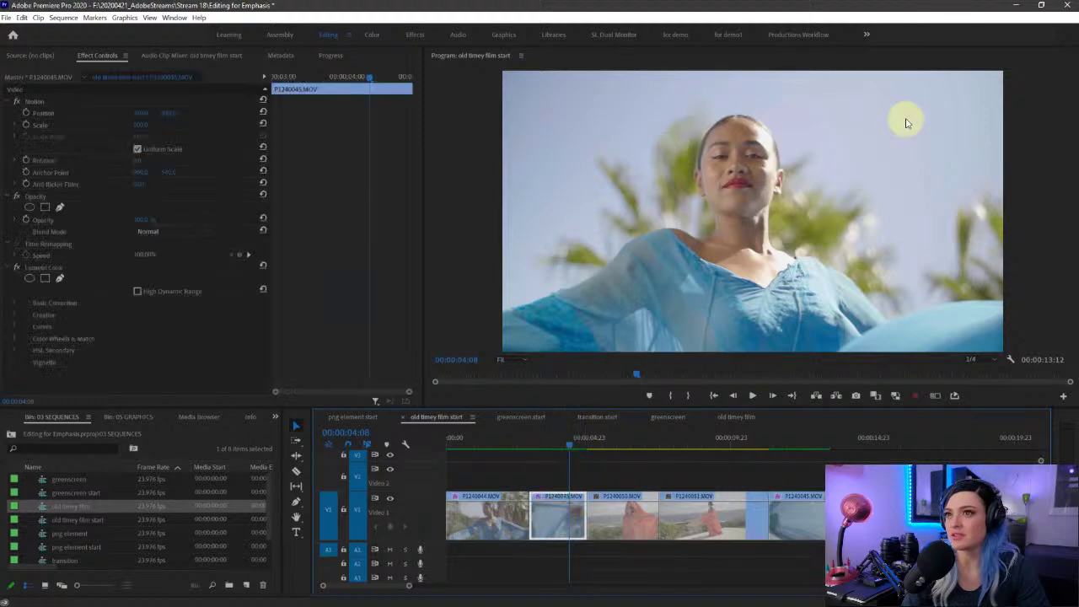
click(16, 268)
click(16, 268)
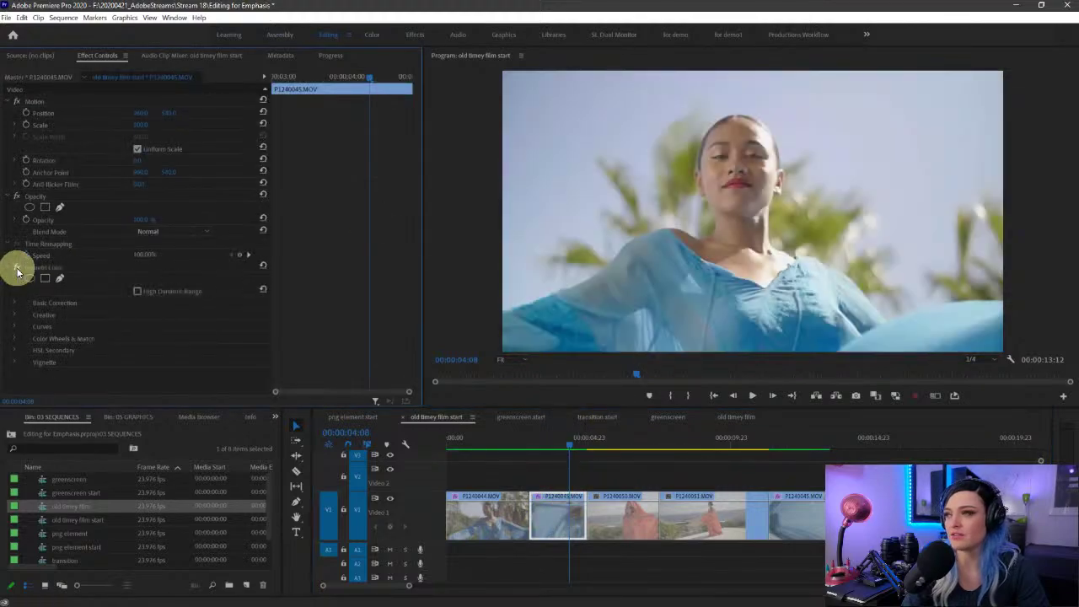
click(16, 268)
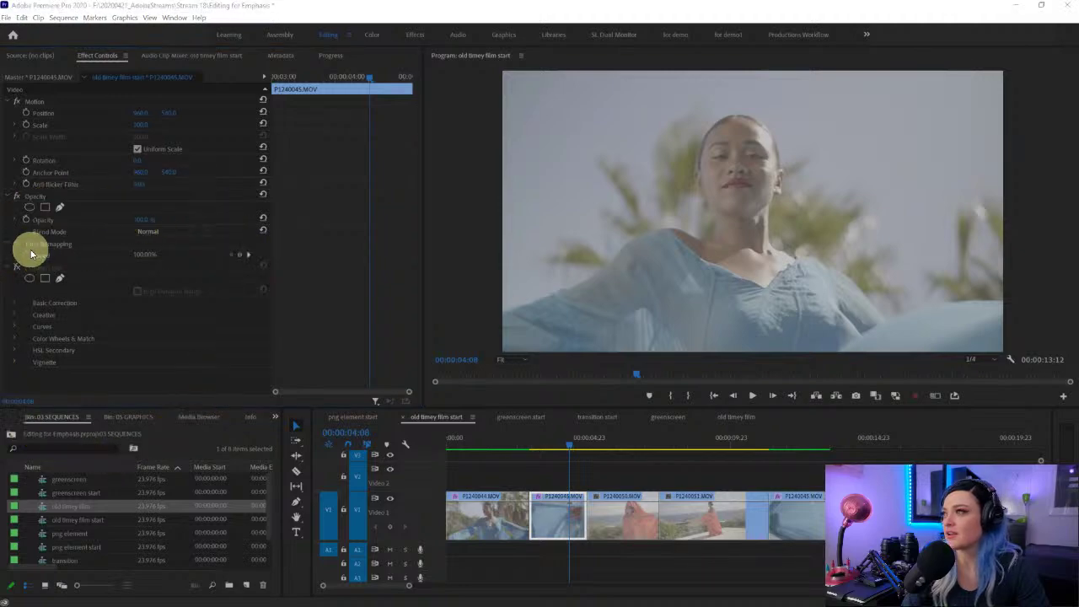
click(16, 268)
click(16, 268)
click(16, 268)
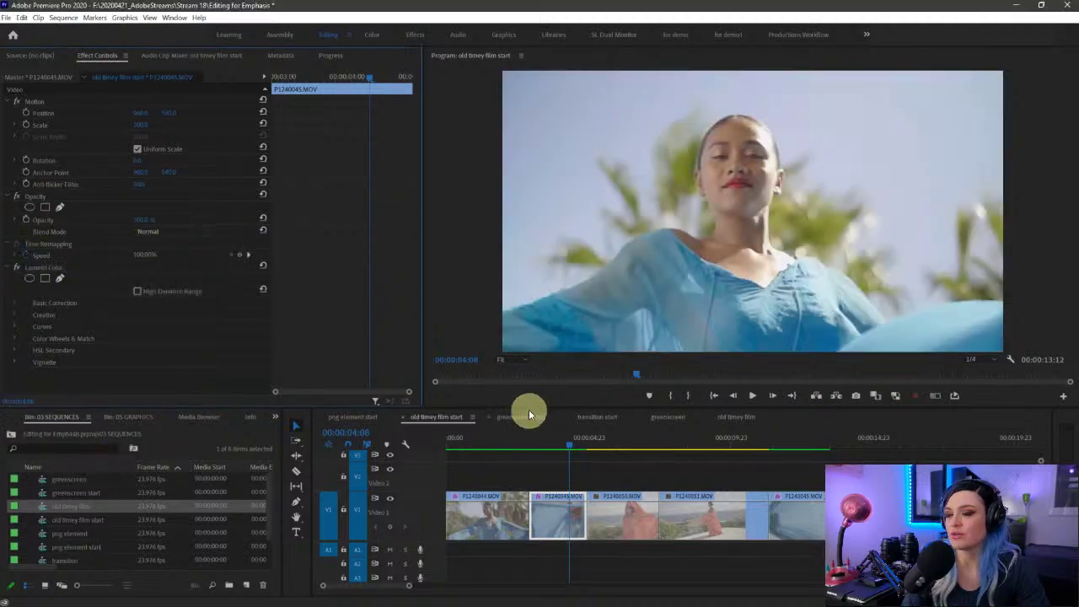
Step: Show the Lumetri Color controls for the first red-dress clip at 00:00:06:04 and widen the program monitor
click(622, 440)
mouse_move(877, 108)
mouse_down()
mouse_move(631, 132)
mouse_move(725, 92)
mouse_up()
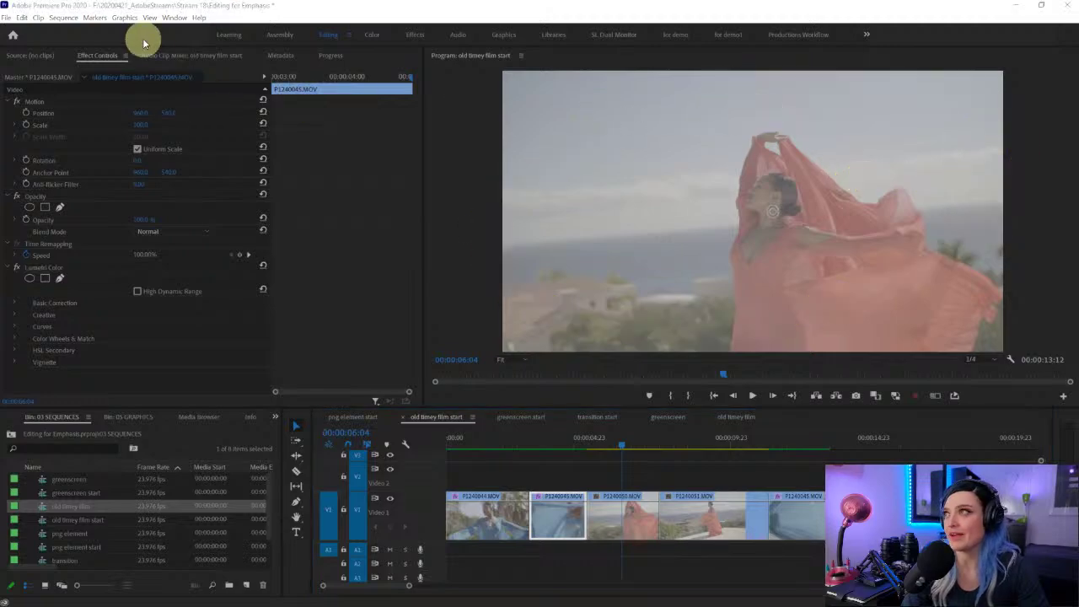
click(175, 18)
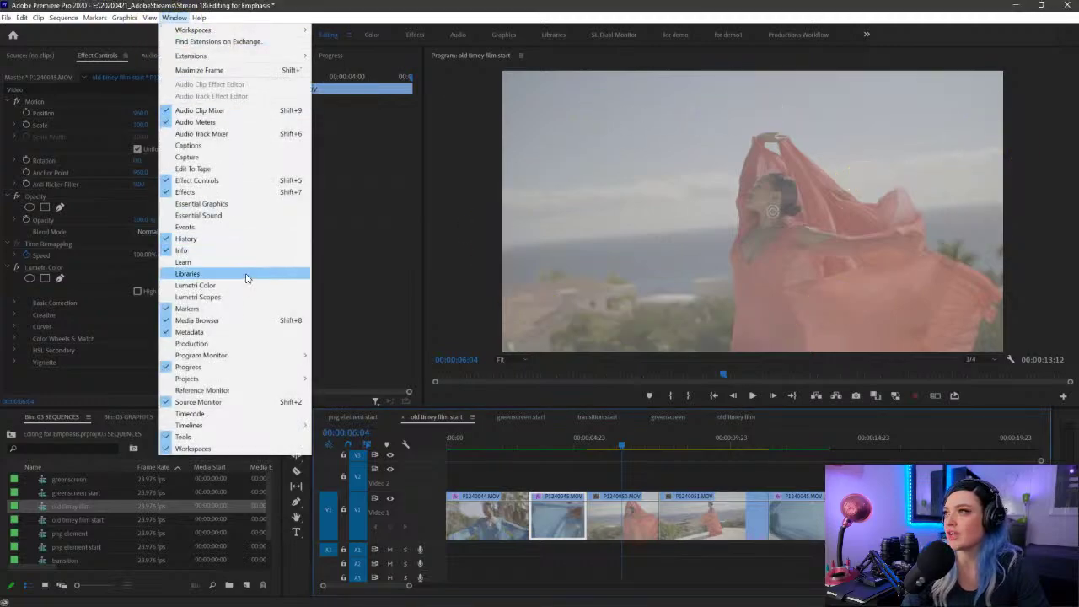
click(246, 285)
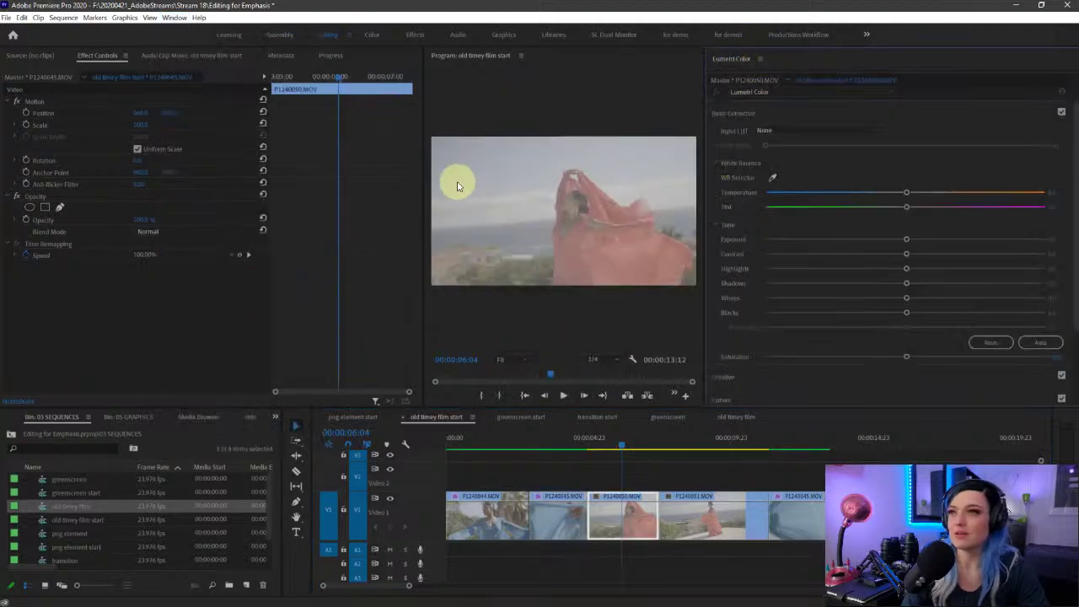
drag(423, 169, 221, 215)
Step: Try the ALEXA input LUTs on the first red-dress clip and settle on AlexaV3_K1S1_LogC2Video_Rec709_EE
click(840, 130)
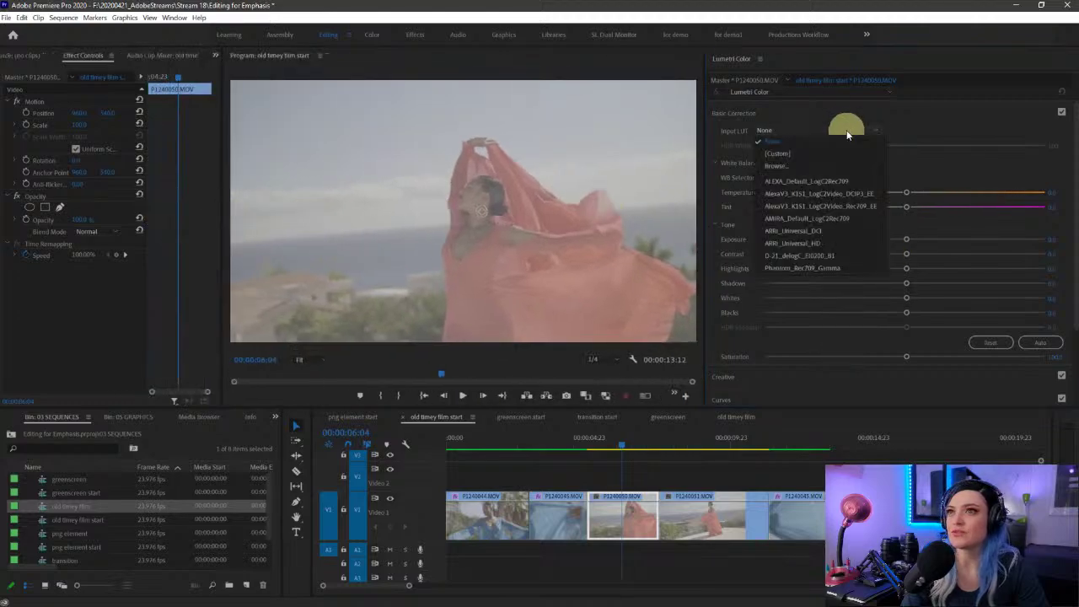
click(846, 185)
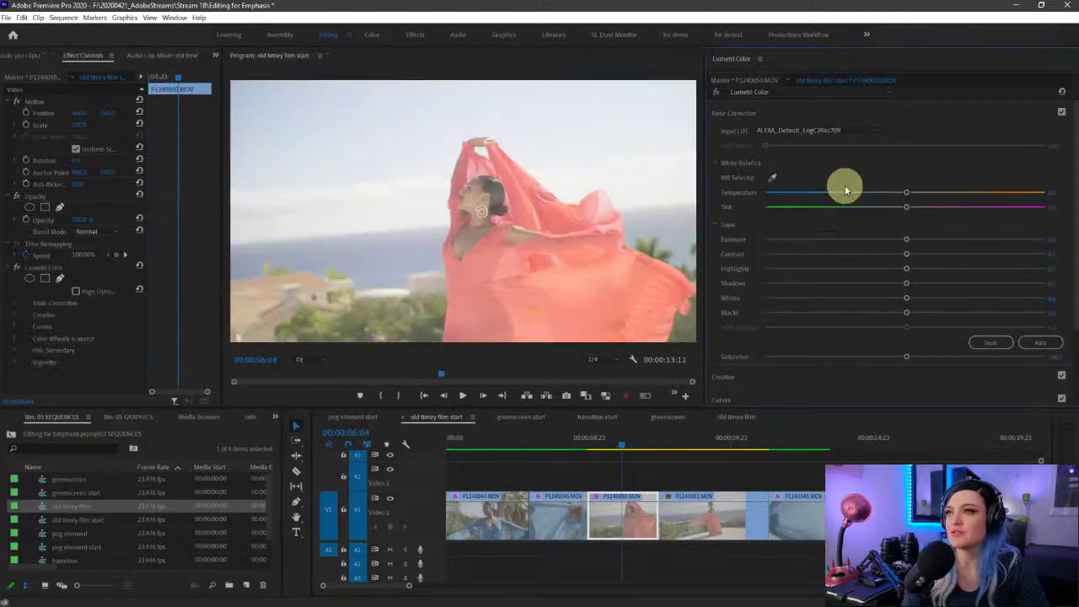
click(798, 131)
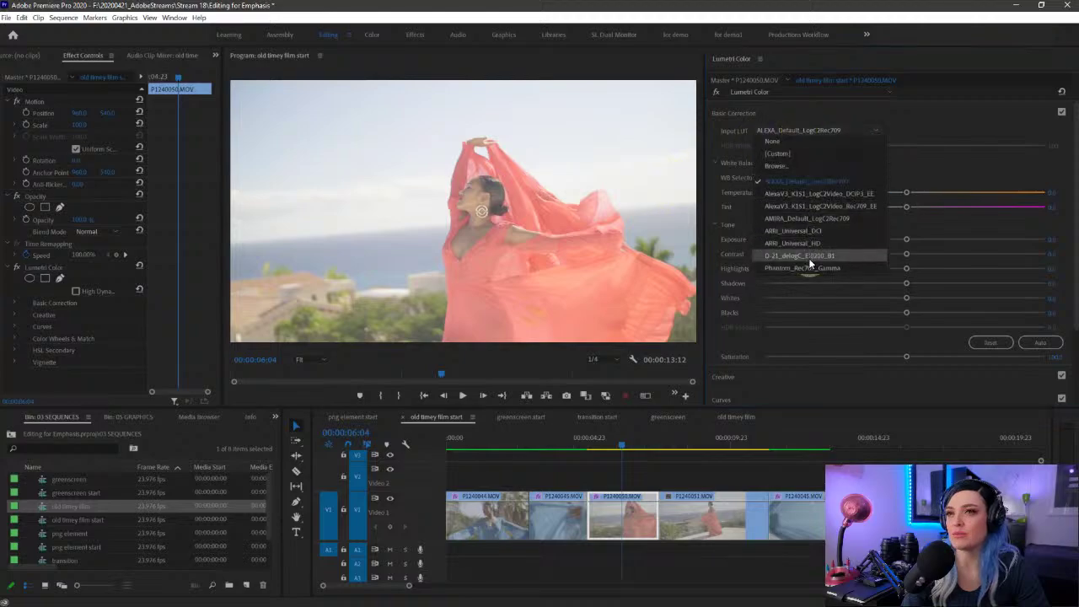
click(812, 202)
click(817, 137)
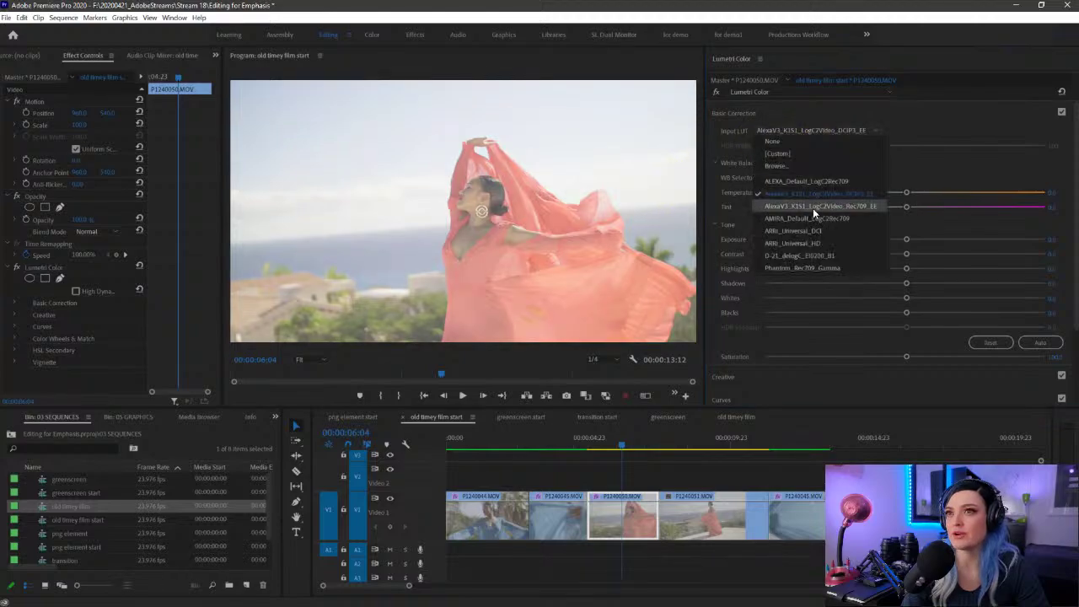
click(812, 208)
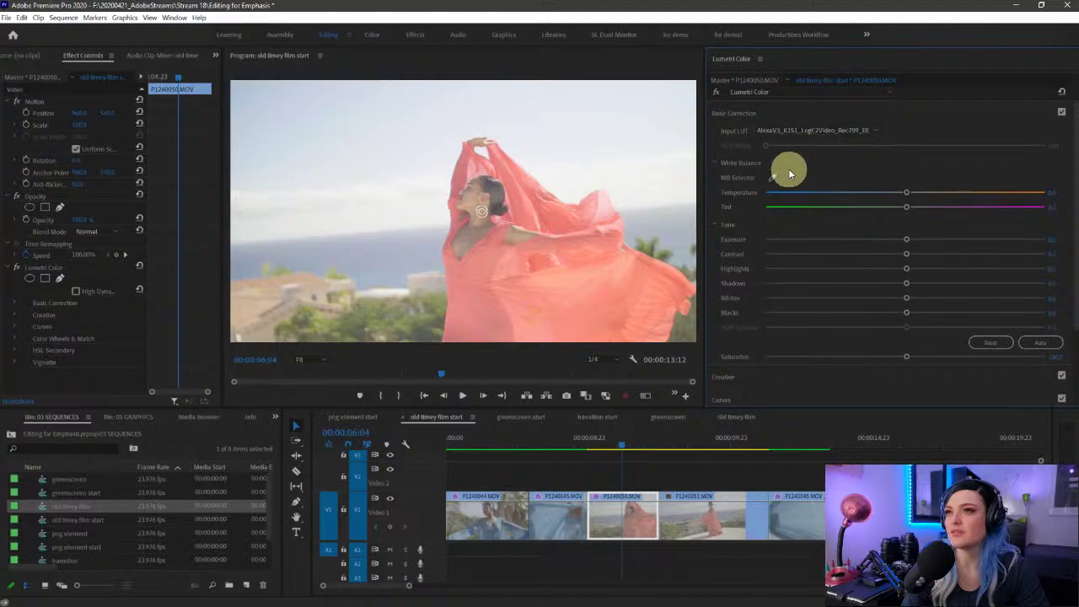
click(813, 134)
Step: Apply the SL NOIR 1965 creative look to the first red-dress clip
click(922, 113)
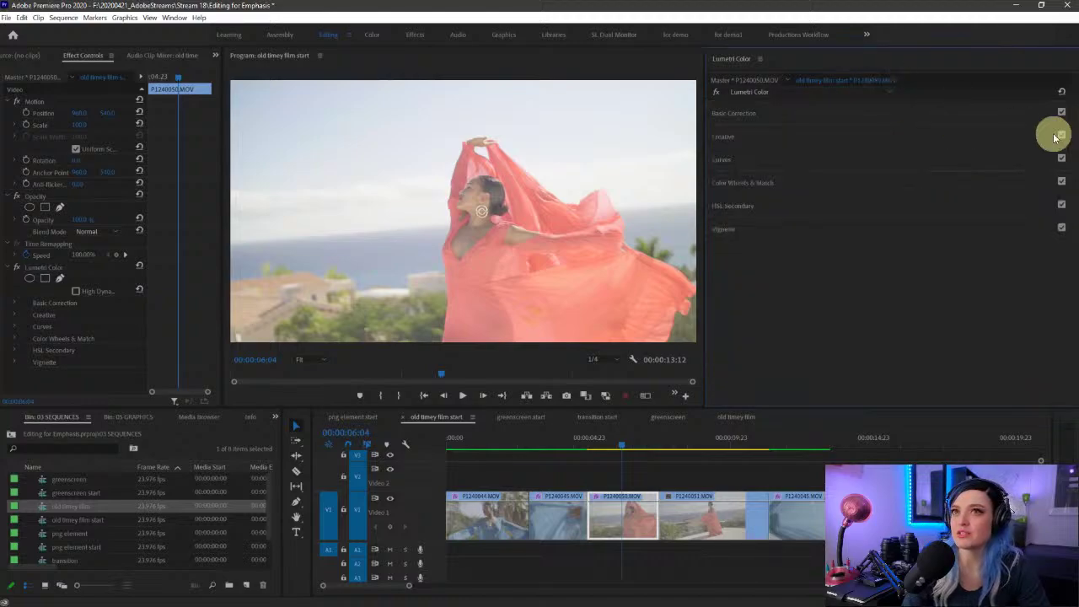
click(864, 117)
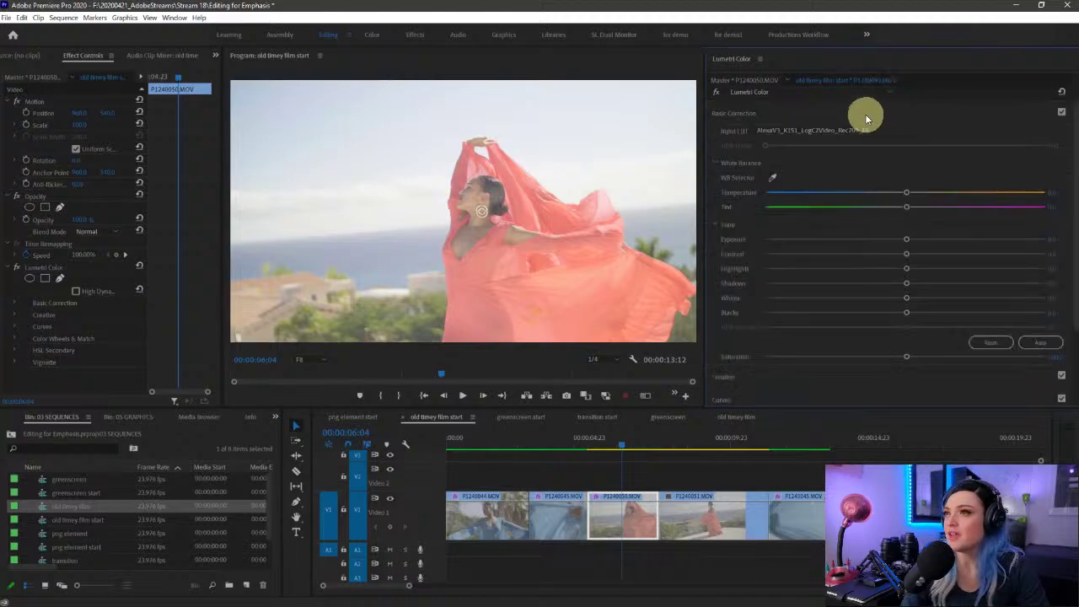
click(733, 377)
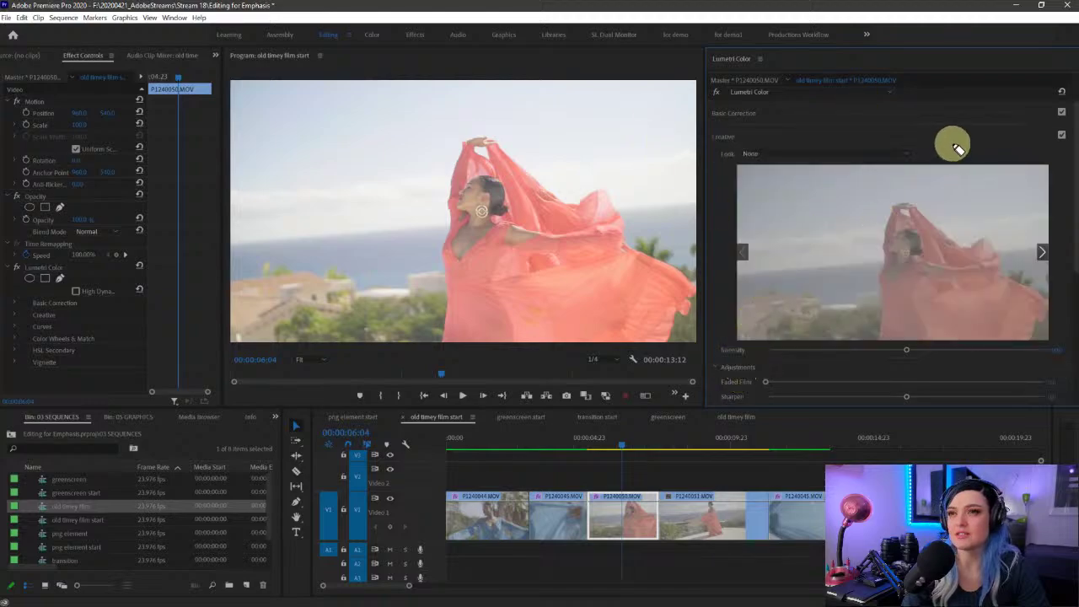
drag(956, 148, 992, 145)
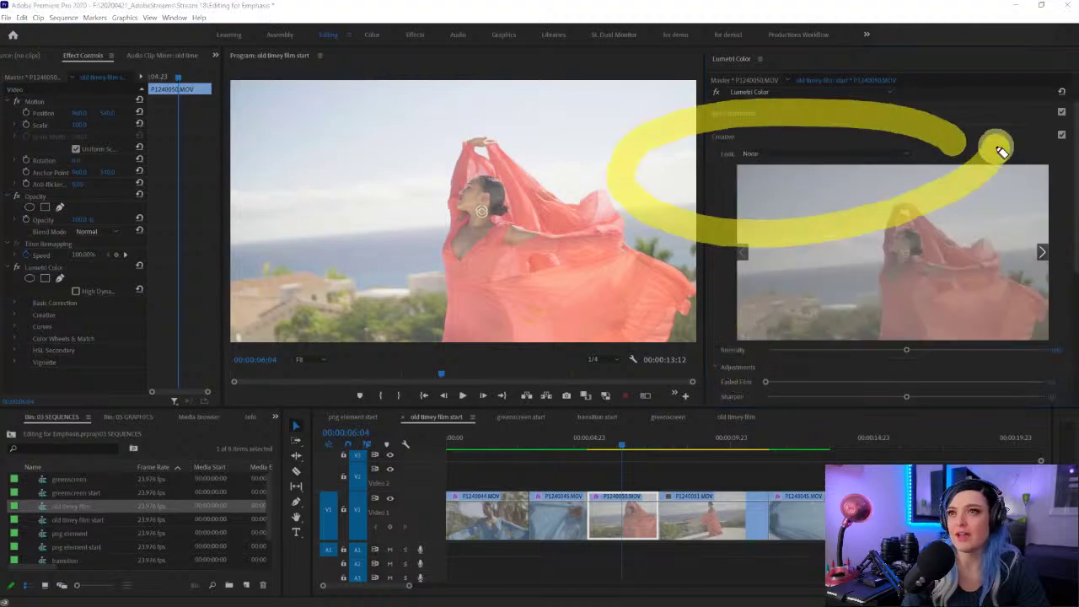
click(910, 150)
scroll(861, 442, down, 10)
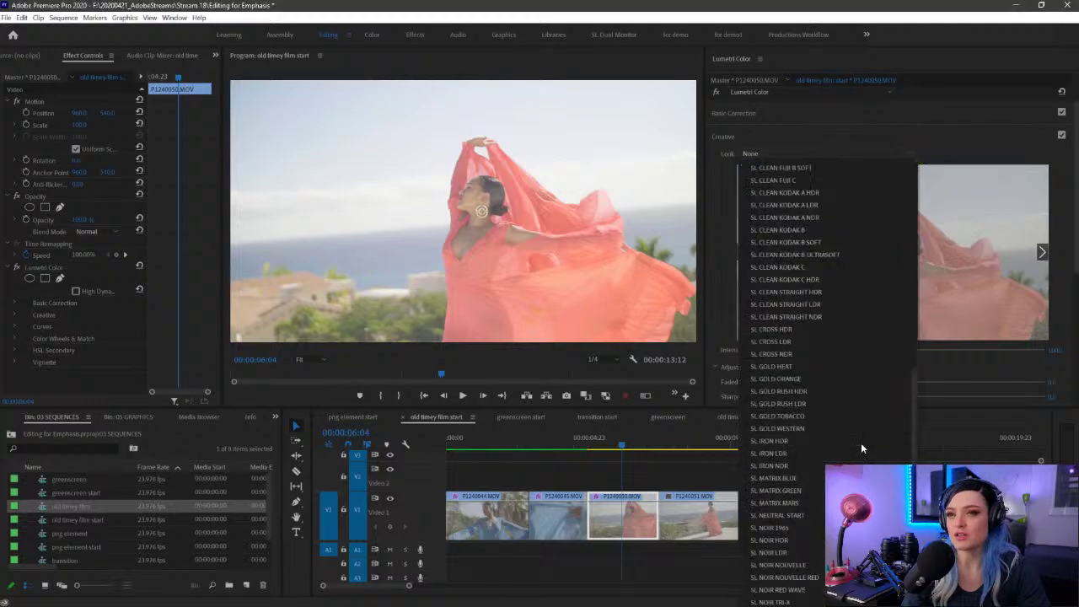
click(781, 529)
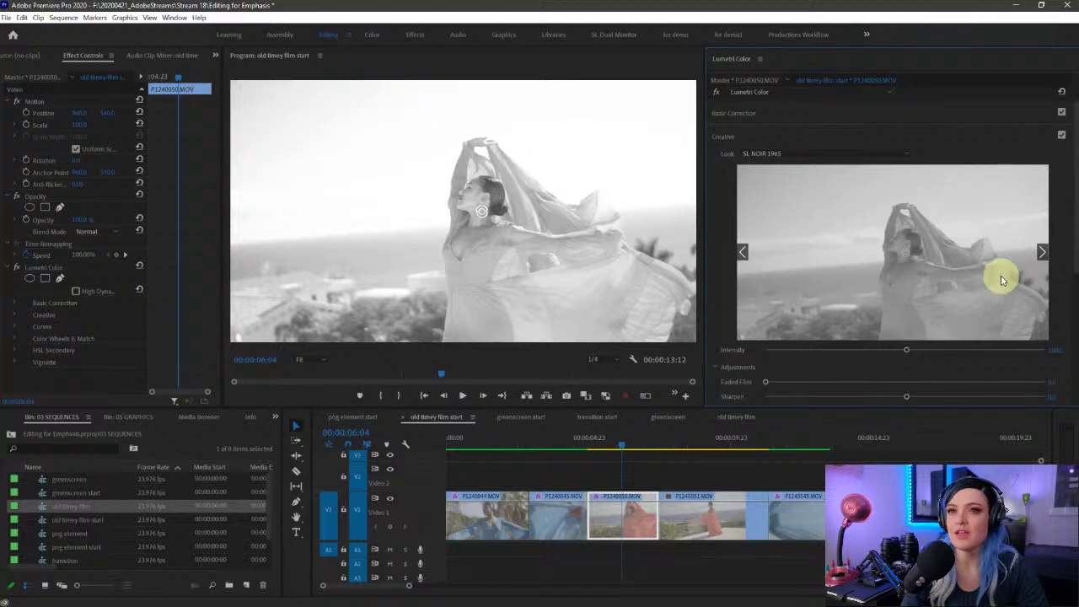
Step: Preview the neighbouring SL NOIR looks on the clip and apply SL NOIR NOUVELLE
click(1041, 248)
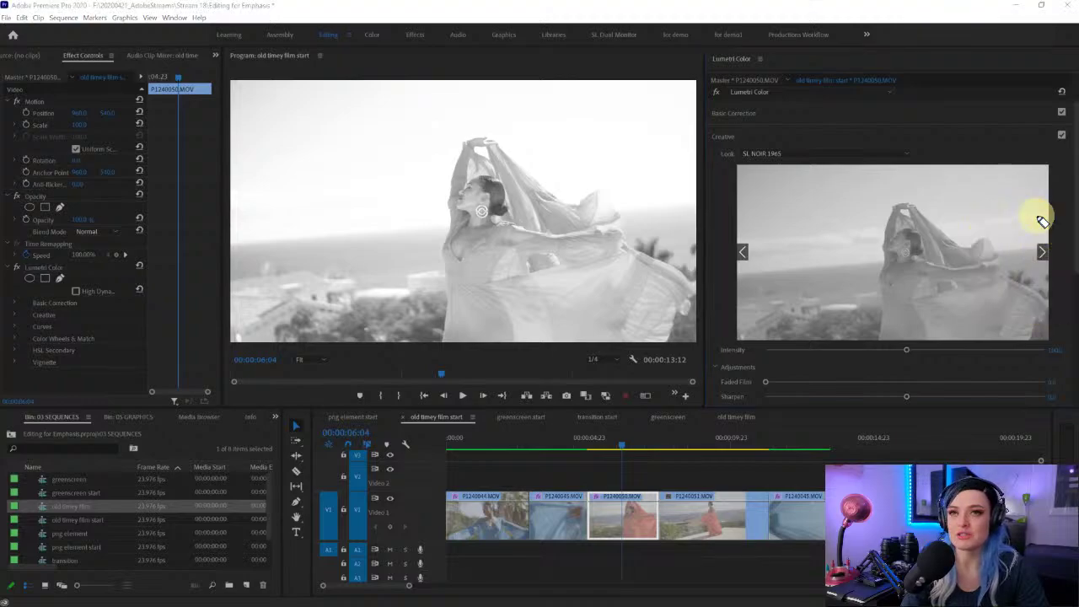
click(1043, 252)
click(1043, 251)
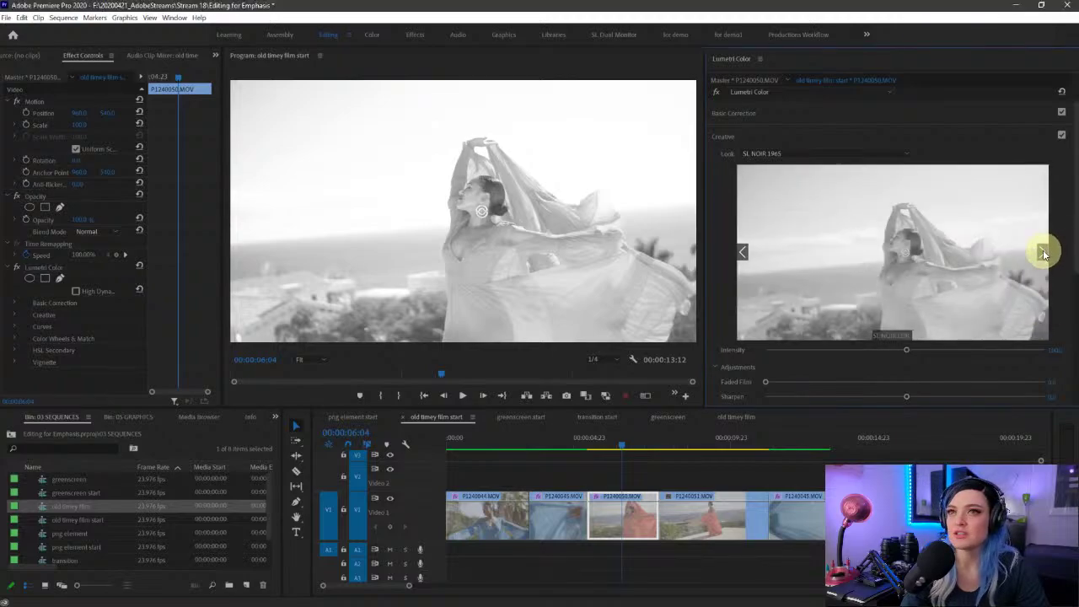
click(1043, 251)
click(742, 250)
click(862, 258)
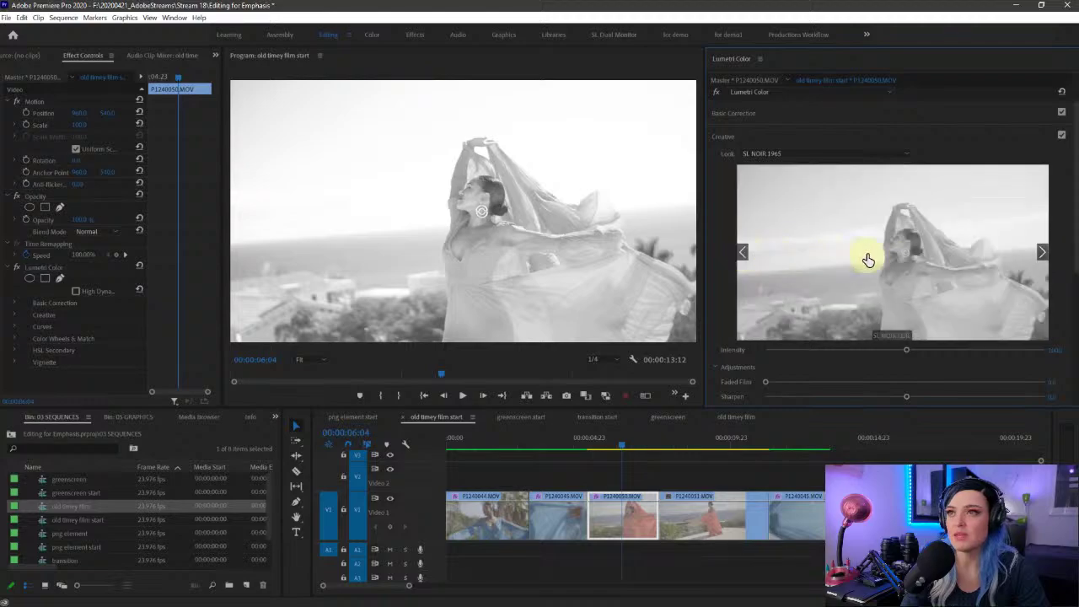
click(1041, 252)
click(933, 251)
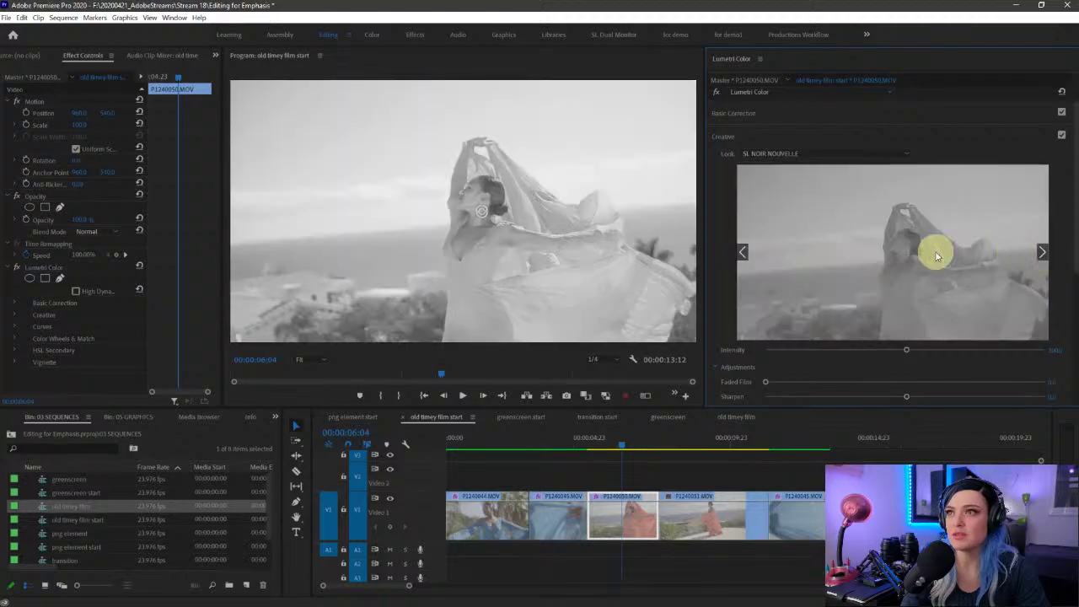
Step: Preview the neighbouring SL NOIR looks on the first red-dress clip and apply SL NOIR 1965
click(1041, 252)
click(867, 238)
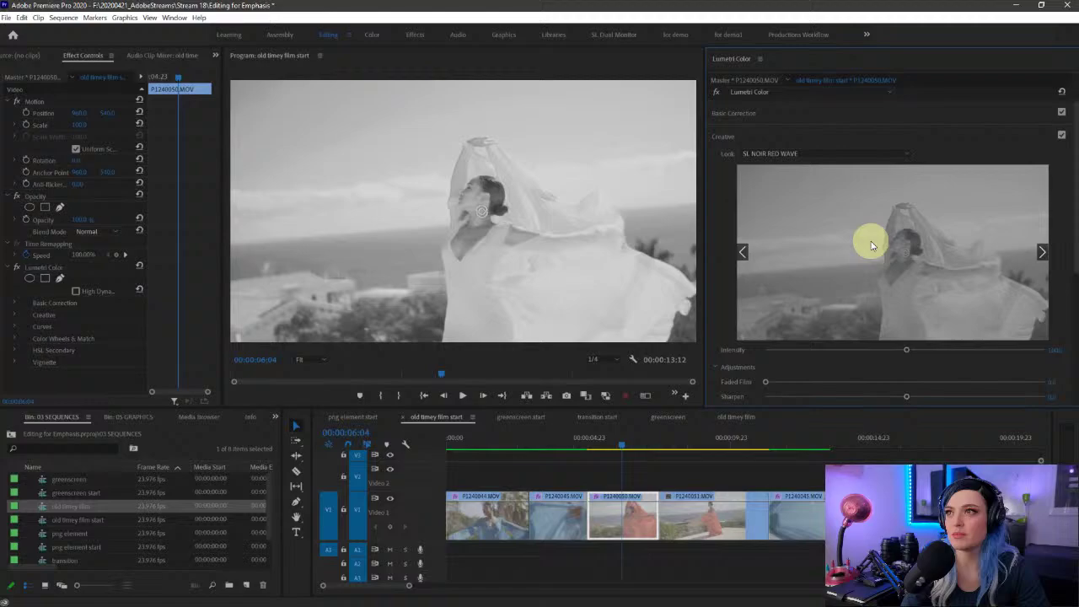
click(745, 251)
click(744, 250)
click(743, 250)
click(743, 250)
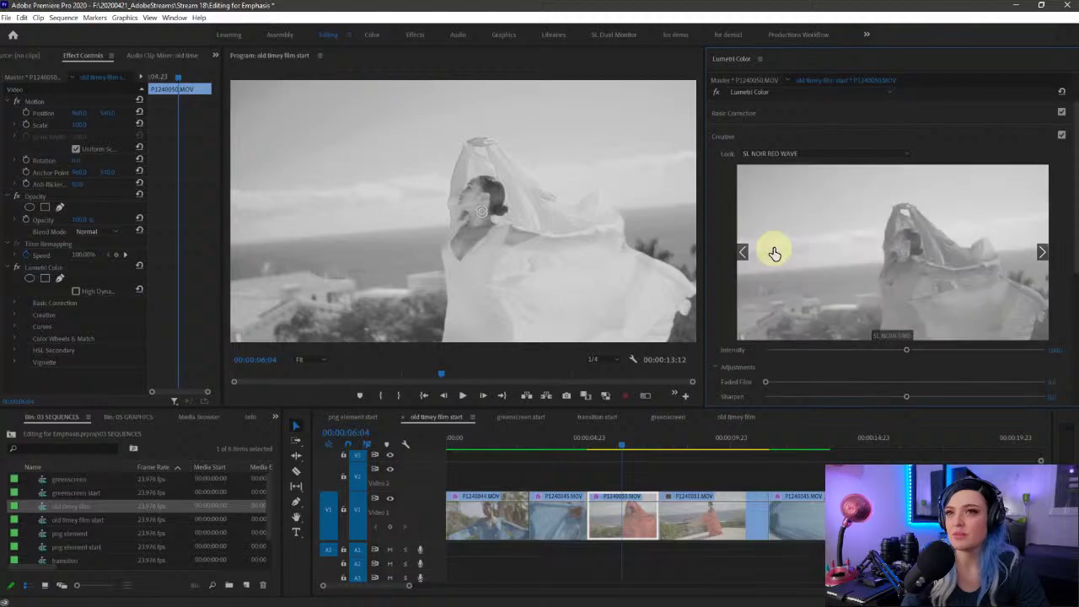
click(896, 257)
drag(501, 108, 320, 138)
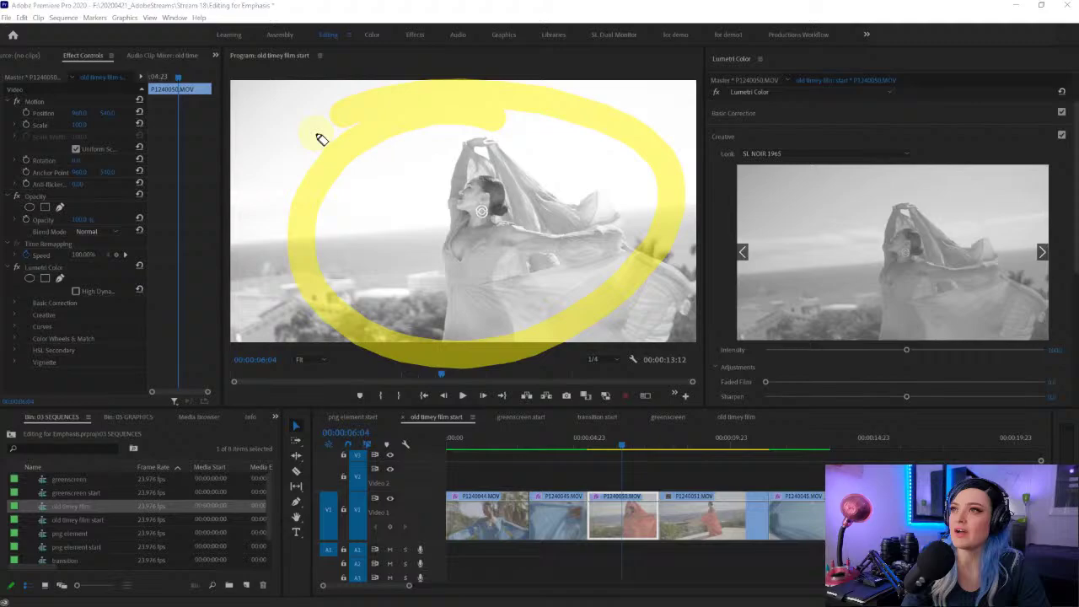
Step: Lower the first red-dress clip's shadows to -100 and raise its contrast to about 20
click(768, 113)
drag(906, 287, 763, 299)
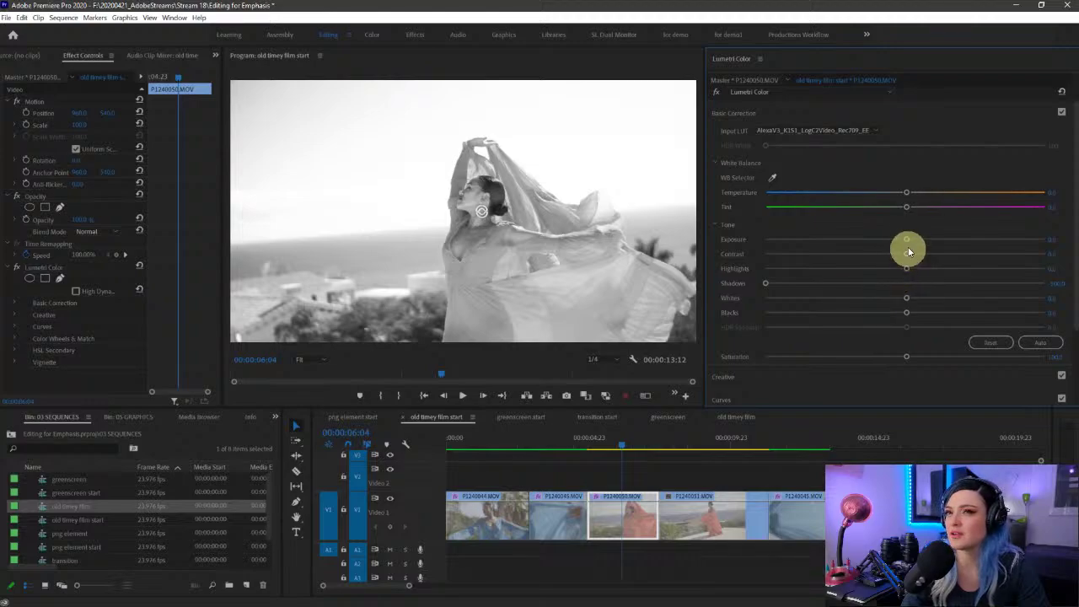
drag(908, 251, 947, 257)
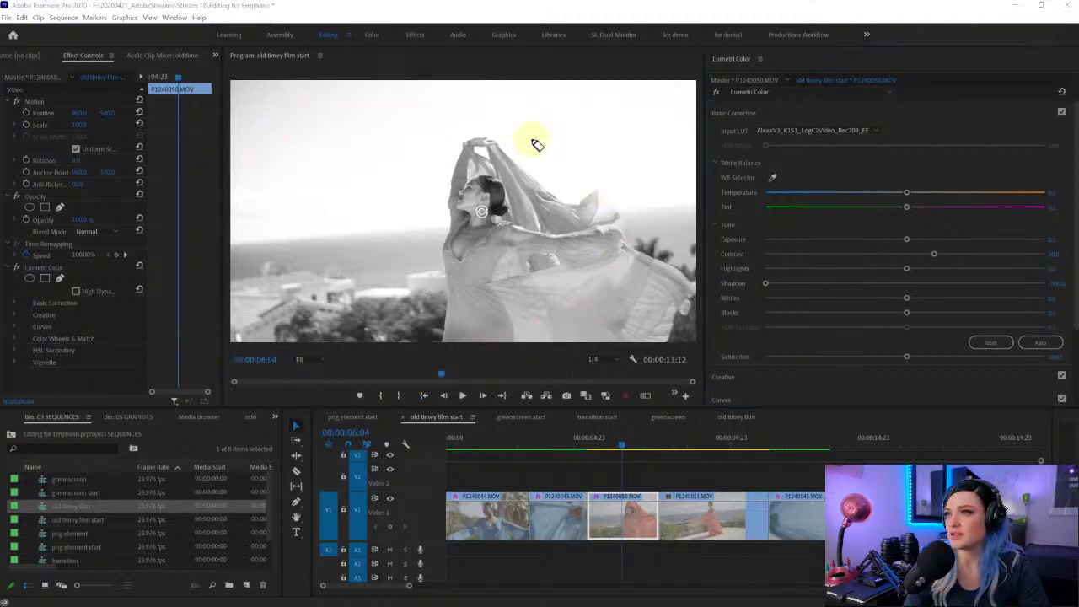
mouse_move(169, 240)
mouse_down()
mouse_move(10, 379)
mouse_move(160, 215)
mouse_move(101, 200)
mouse_up()
Step: Copy the Lumetri Color effect from the first red-dress clip to P1240051.MOV and compare both clips
click(48, 270)
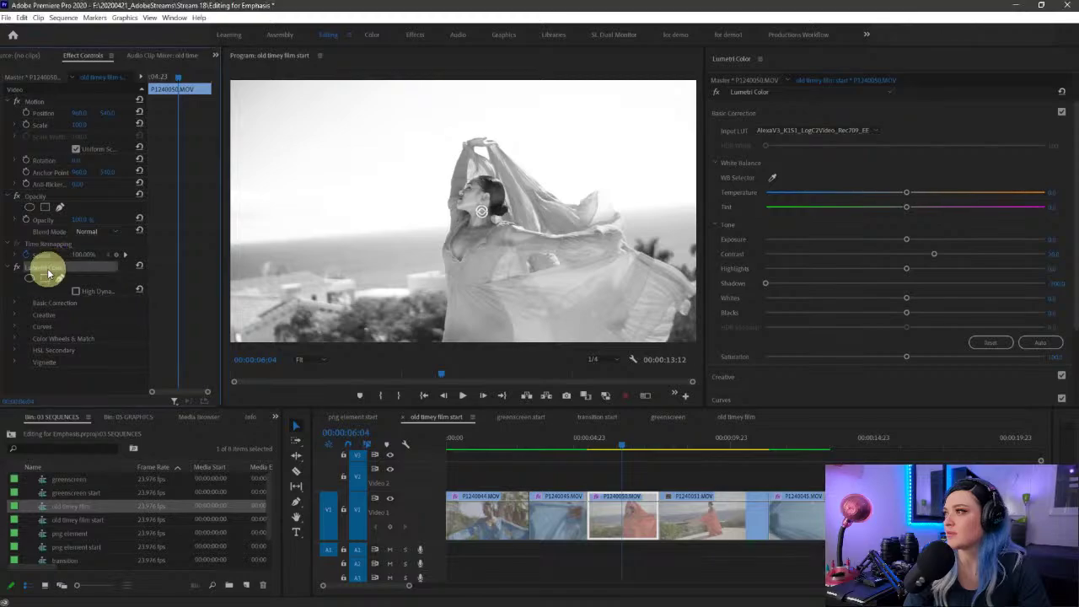
click(702, 441)
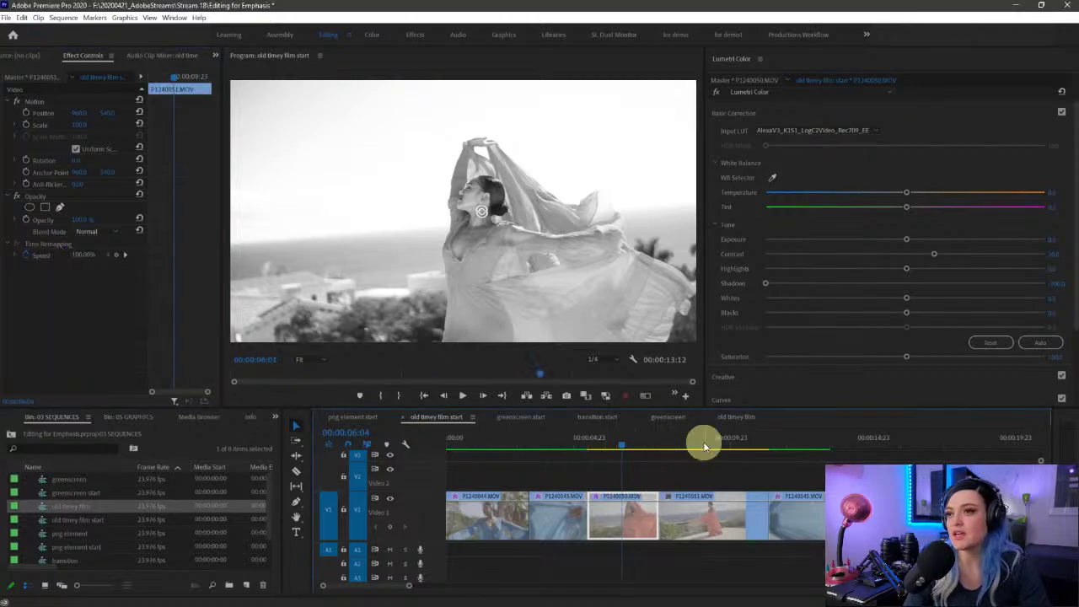
key(ctrl+v)
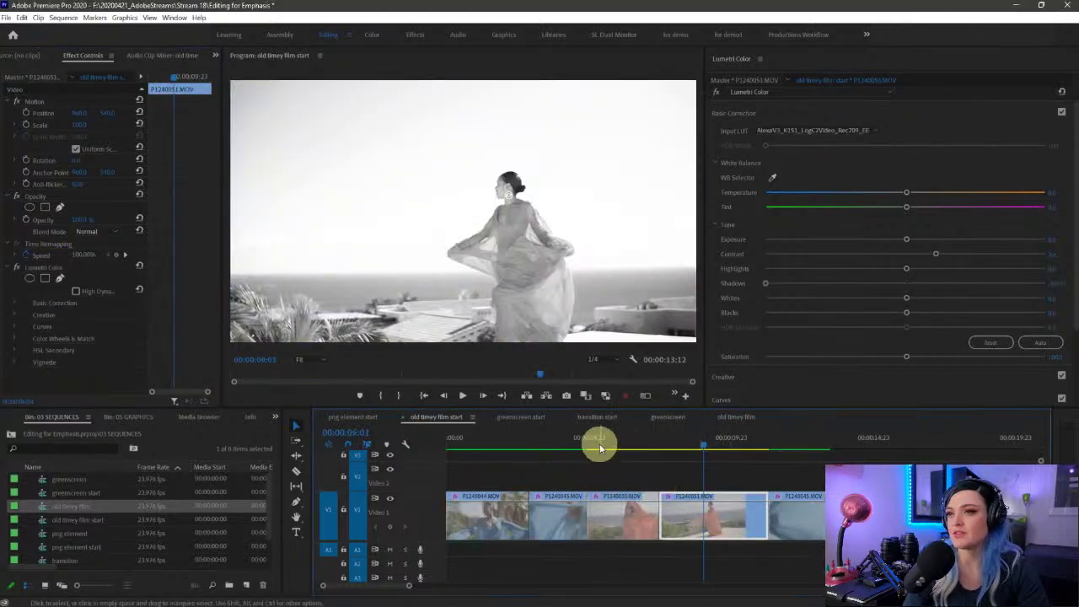
click(685, 444)
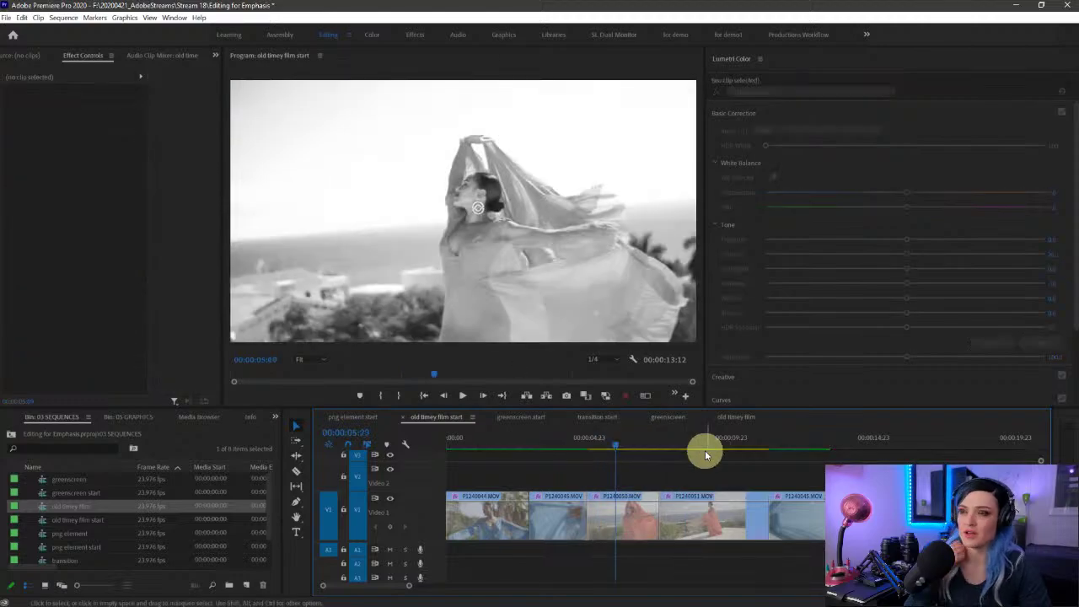
click(694, 446)
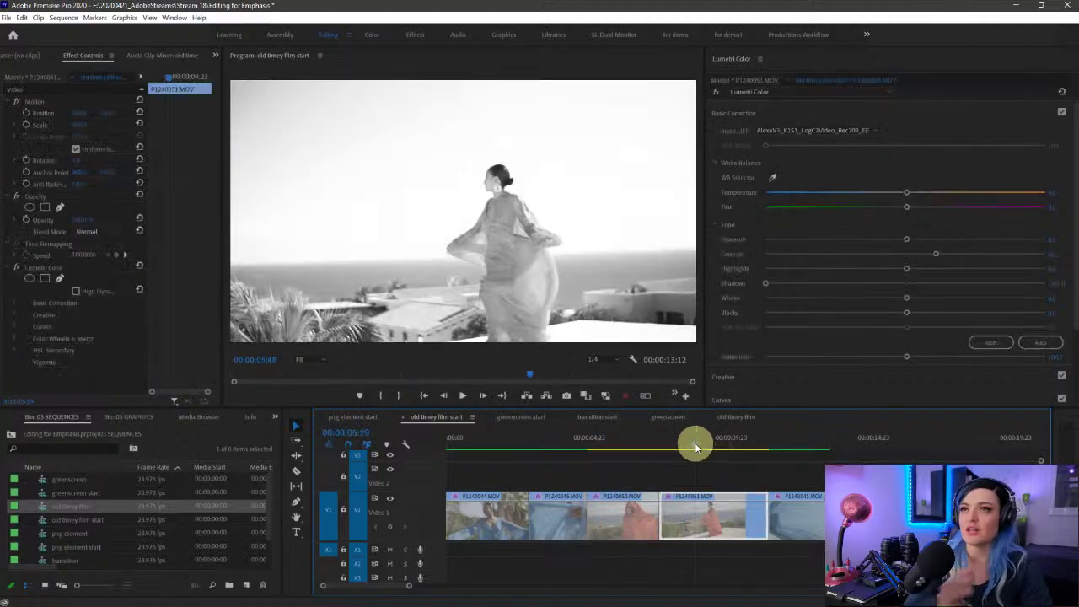
Step: Close the Lumetri Color controls and apply the Noise video effect to P1240051.MOV
click(767, 58)
click(775, 61)
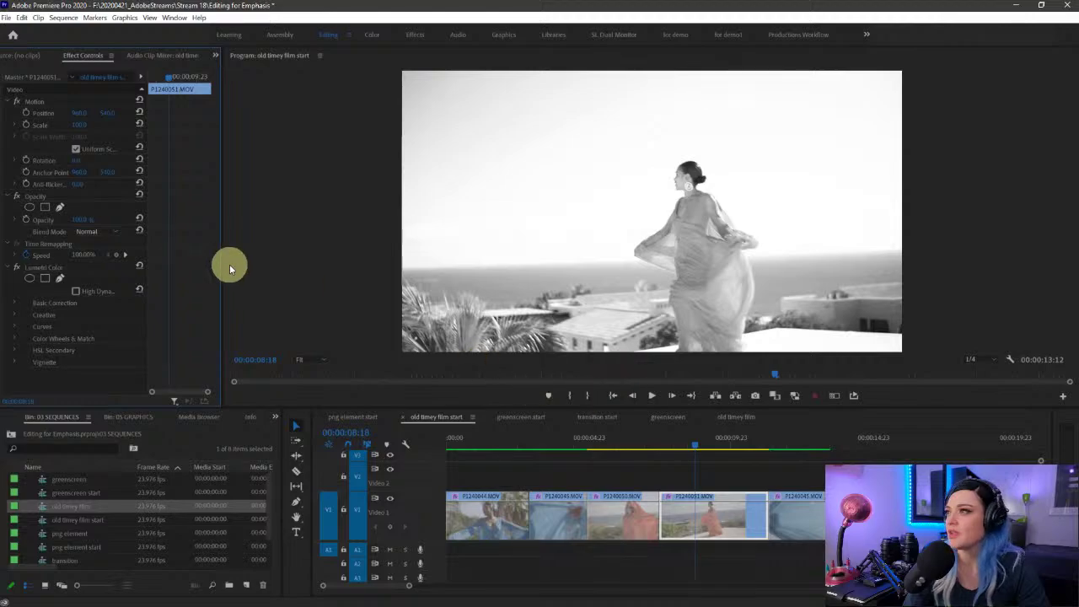
drag(221, 260, 482, 260)
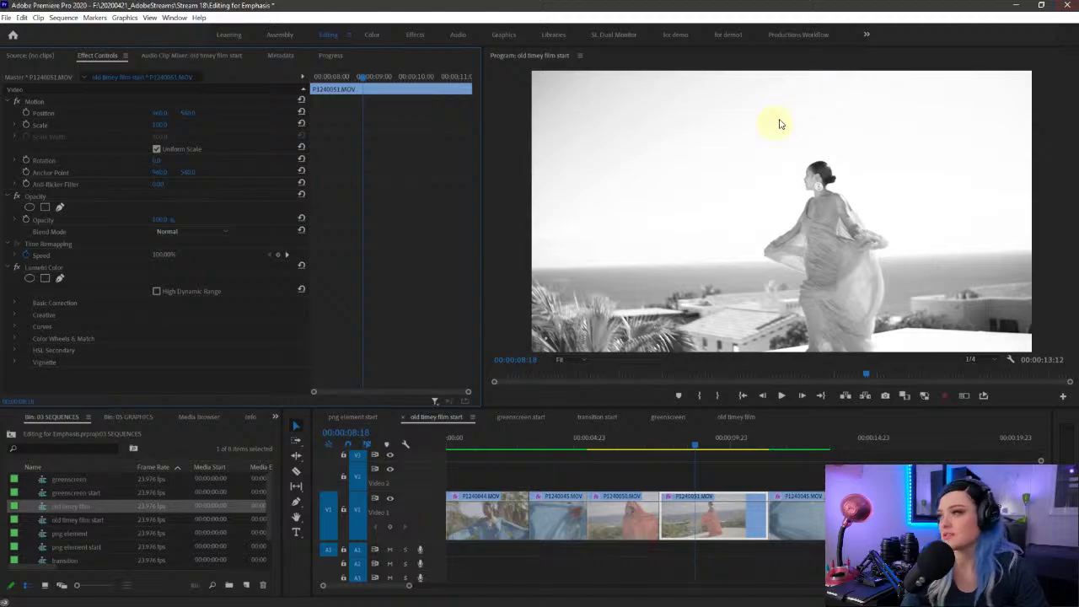
click(276, 420)
click(316, 492)
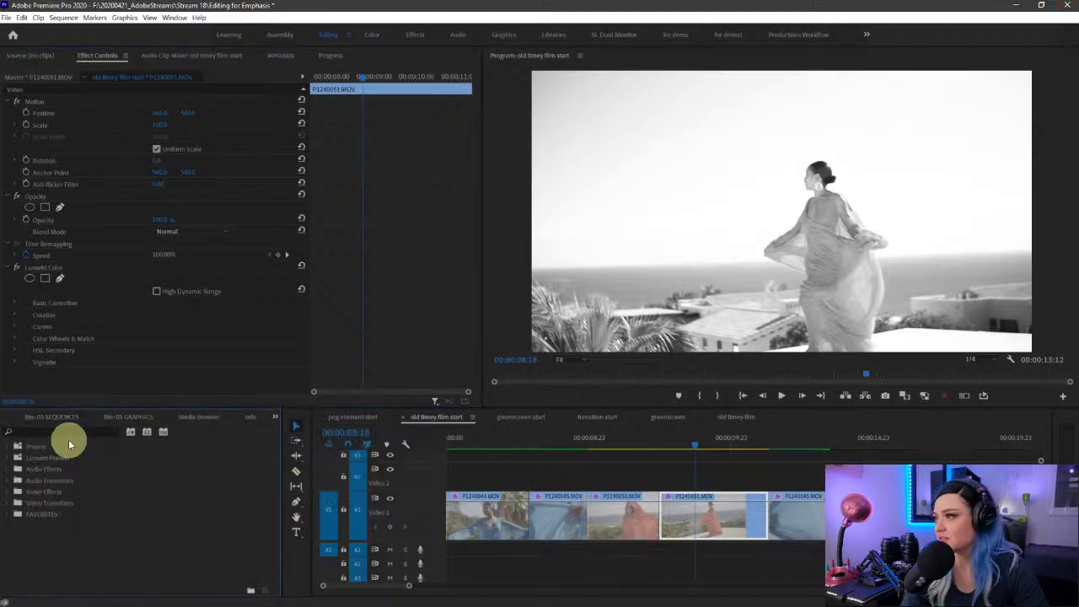
text(noise)
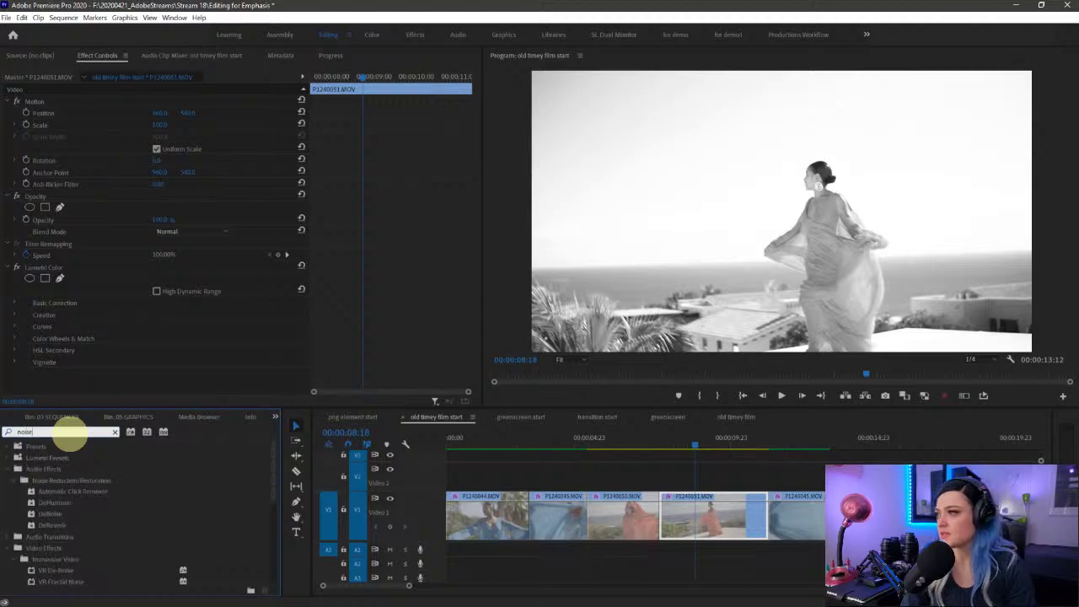
scroll(91, 528, down, 5)
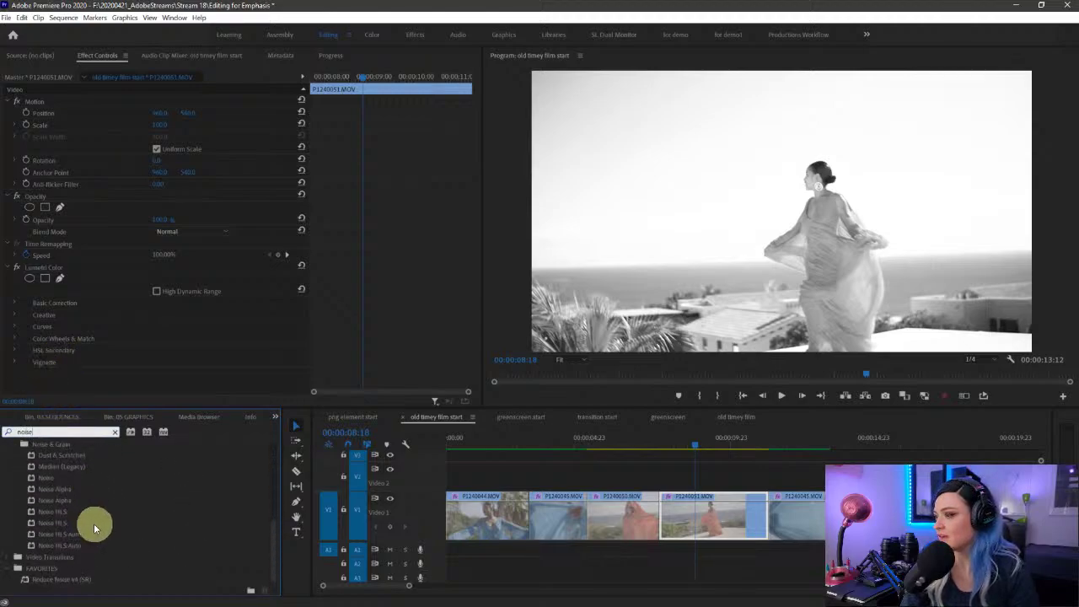
click(54, 477)
drag(52, 476, 721, 531)
scroll(139, 356, down, 3)
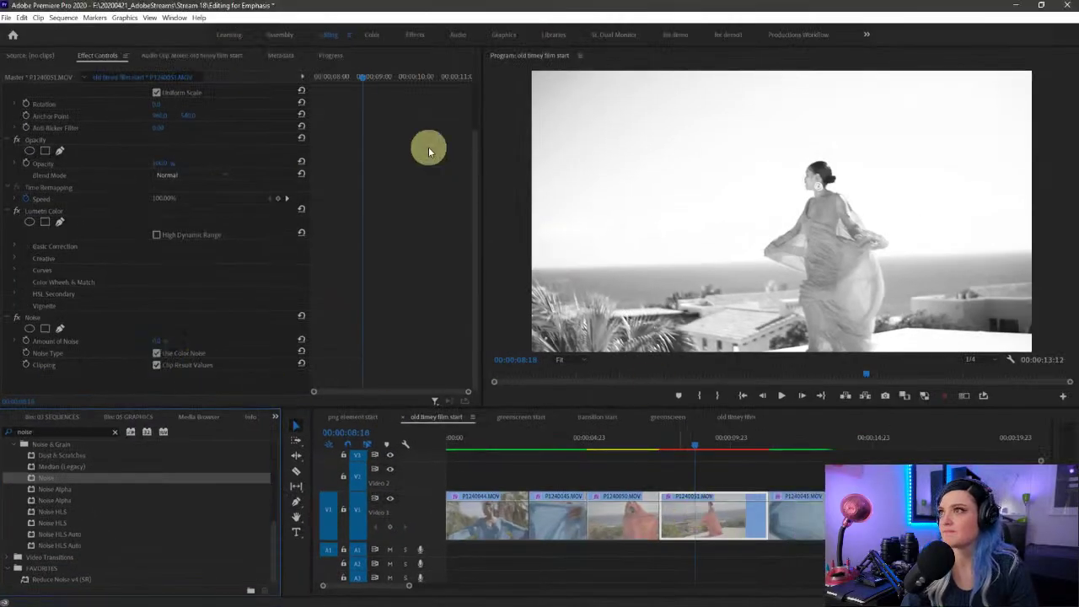
Step: Reopen the Lumetri Color controls and reduce the creative look's intensity on P1240051.MOV to about 75
click(175, 17)
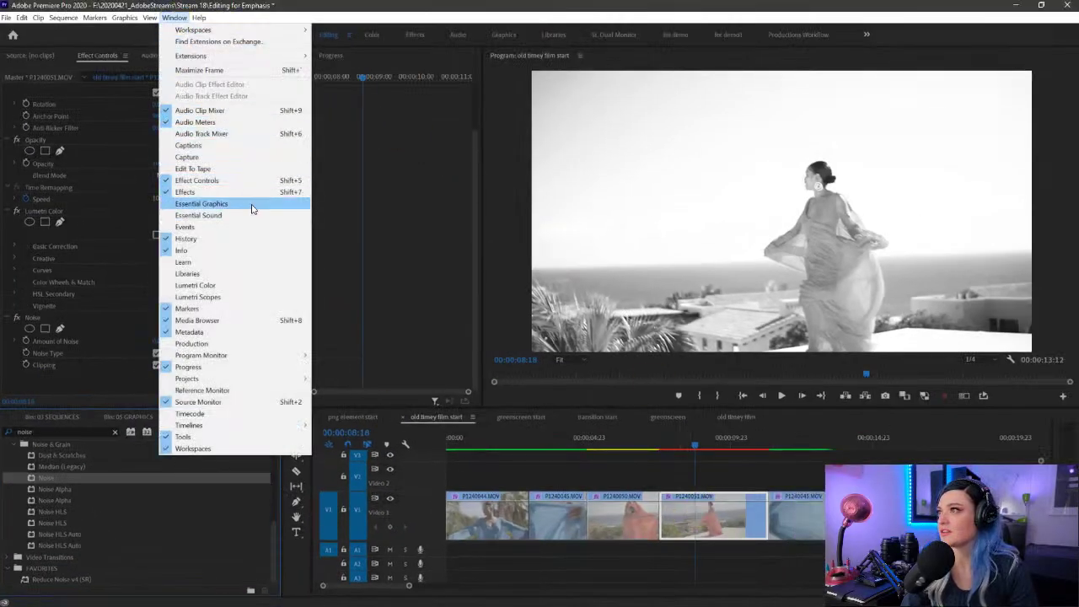
click(245, 287)
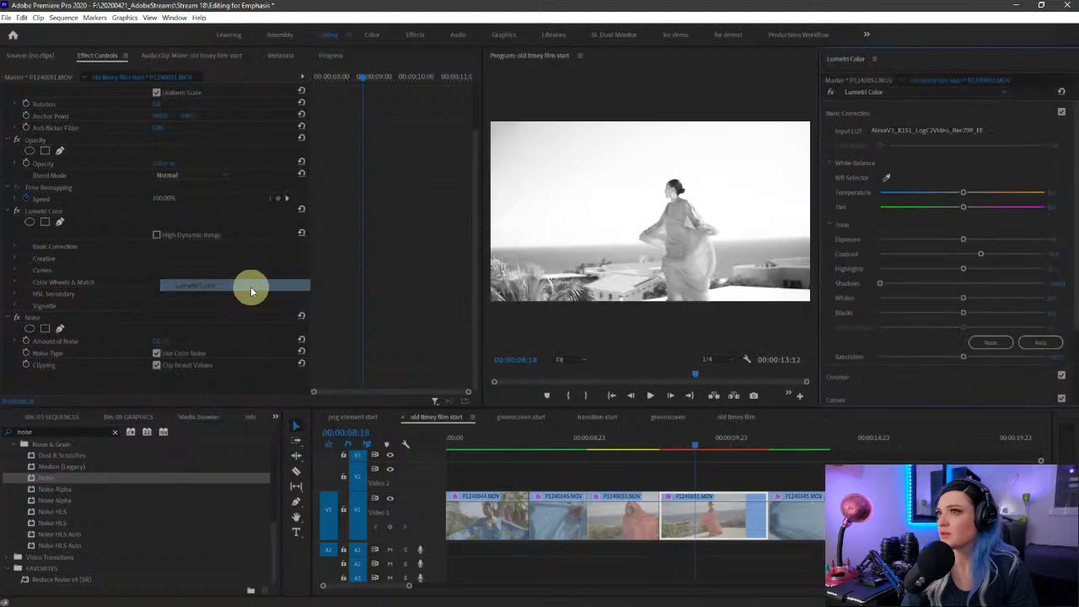
drag(480, 210, 272, 224)
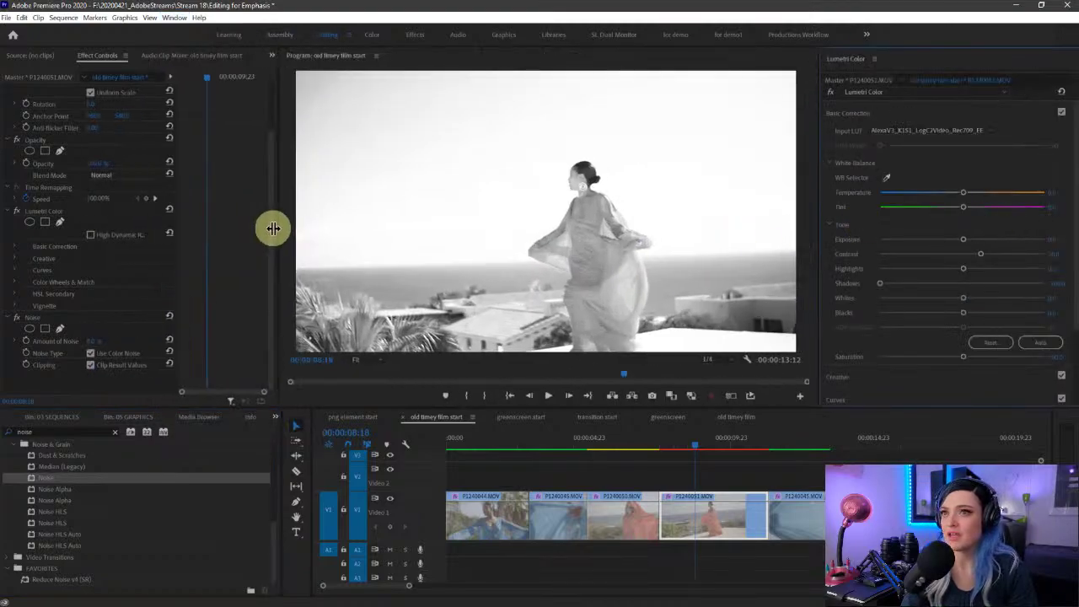
click(836, 378)
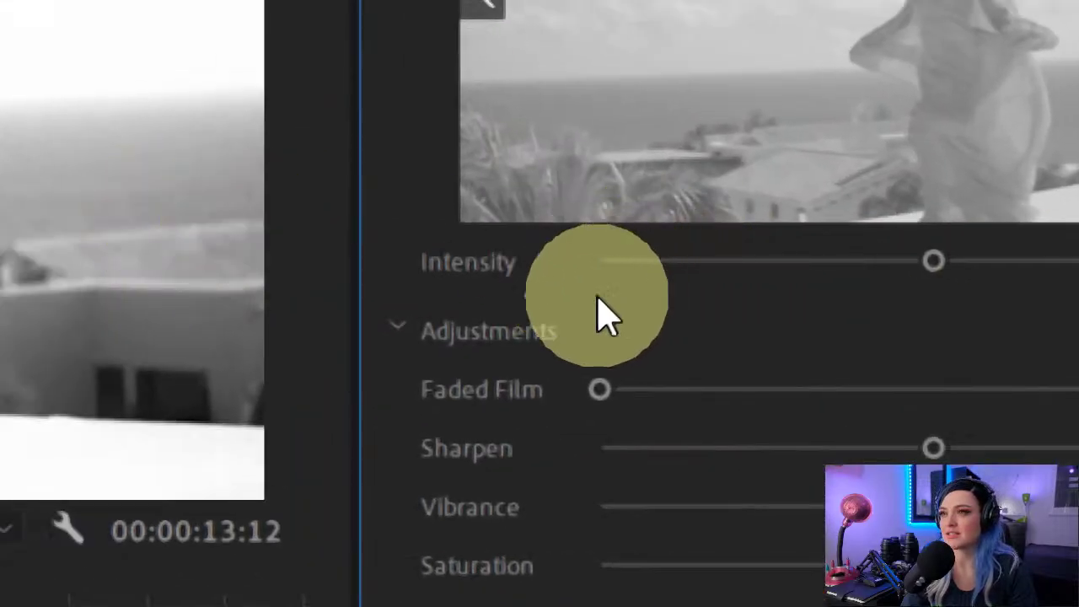
scroll(385, 299, down, 3)
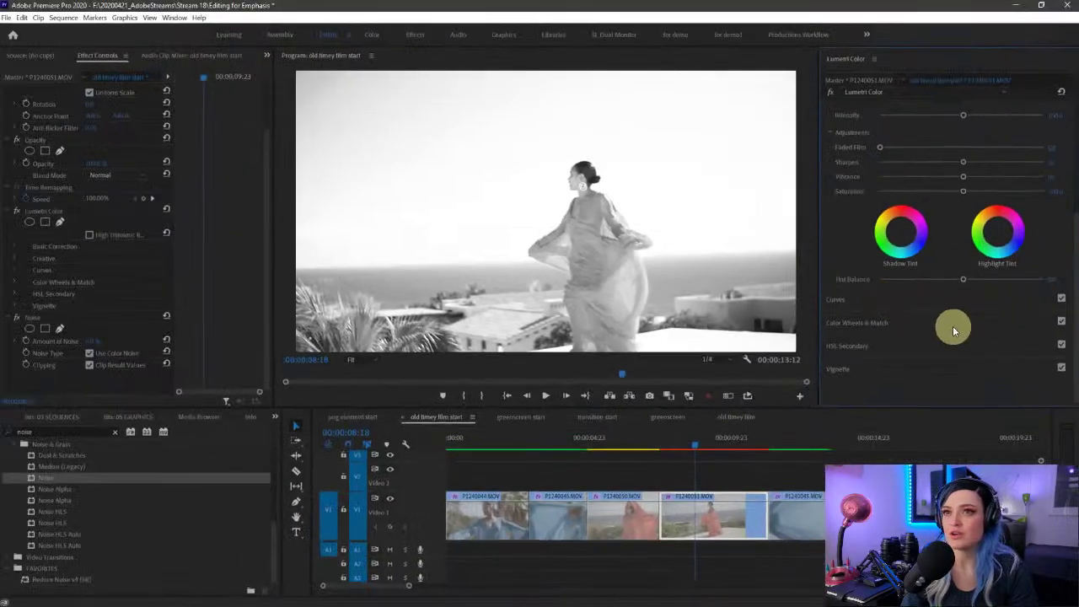
scroll(953, 330, up, 1)
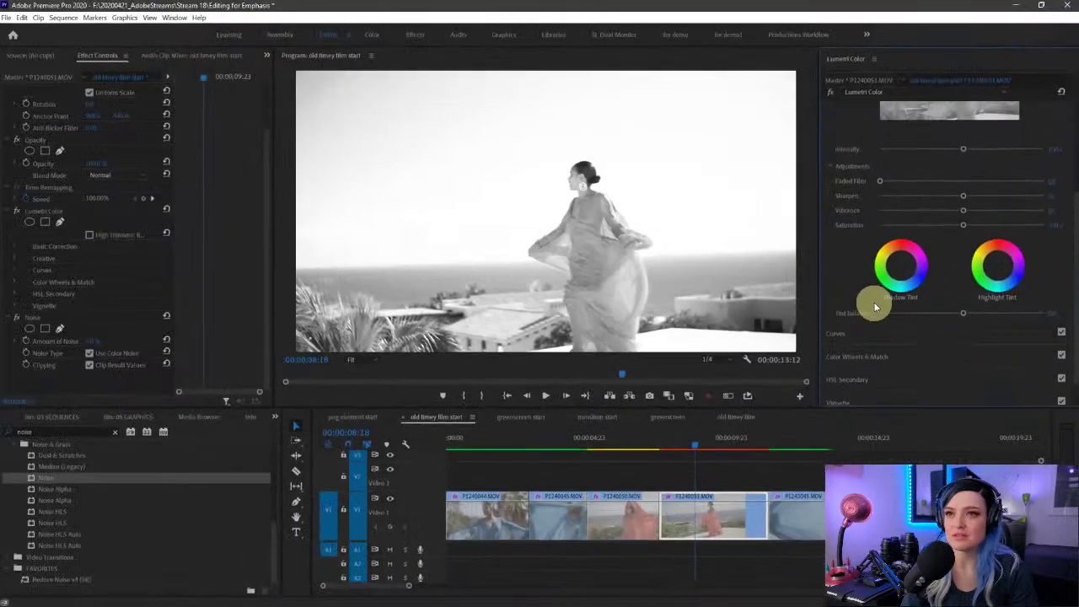
scroll(860, 295, up, 4)
mouse_move(962, 292)
mouse_down()
mouse_move(910, 297)
mouse_move(949, 299)
mouse_up()
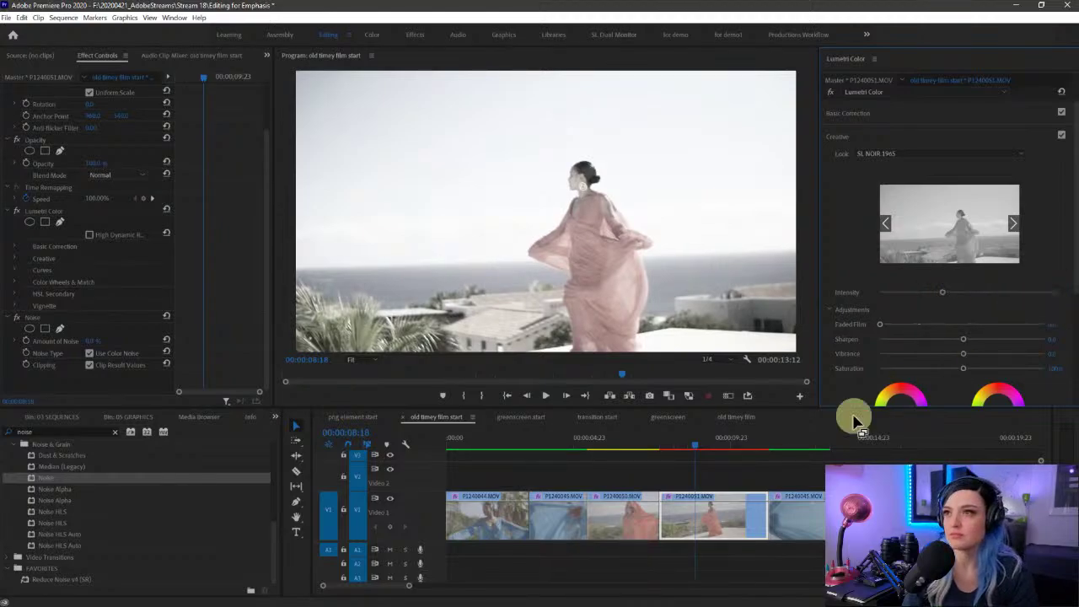
Step: Set the creative look's intensity on the first red-dress clip to 75 and close the Lumetri Color controls
click(637, 441)
click(638, 515)
click(1056, 292)
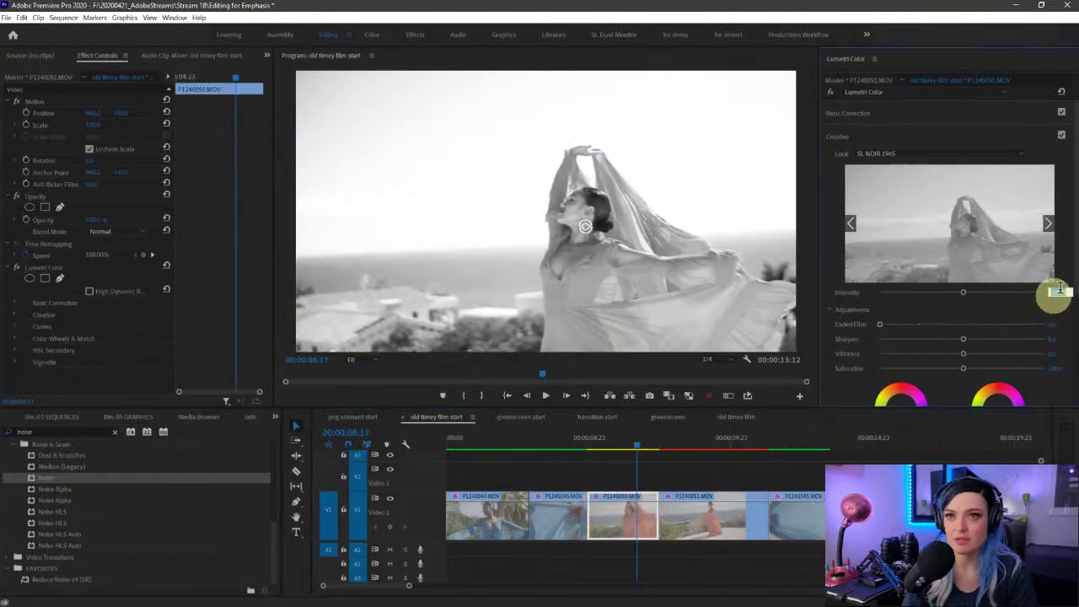
text(75)
key(Return)
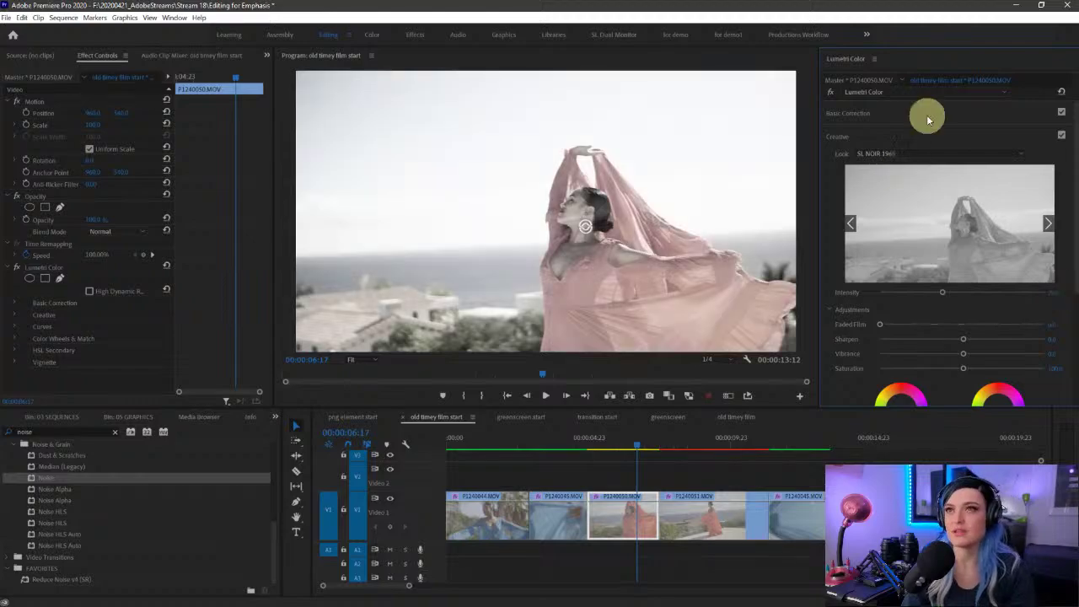
click(874, 58)
click(910, 61)
Step: Turn off color noise for the Noise effect on P1240051.MOV and set the amount of noise to about 19%
click(694, 445)
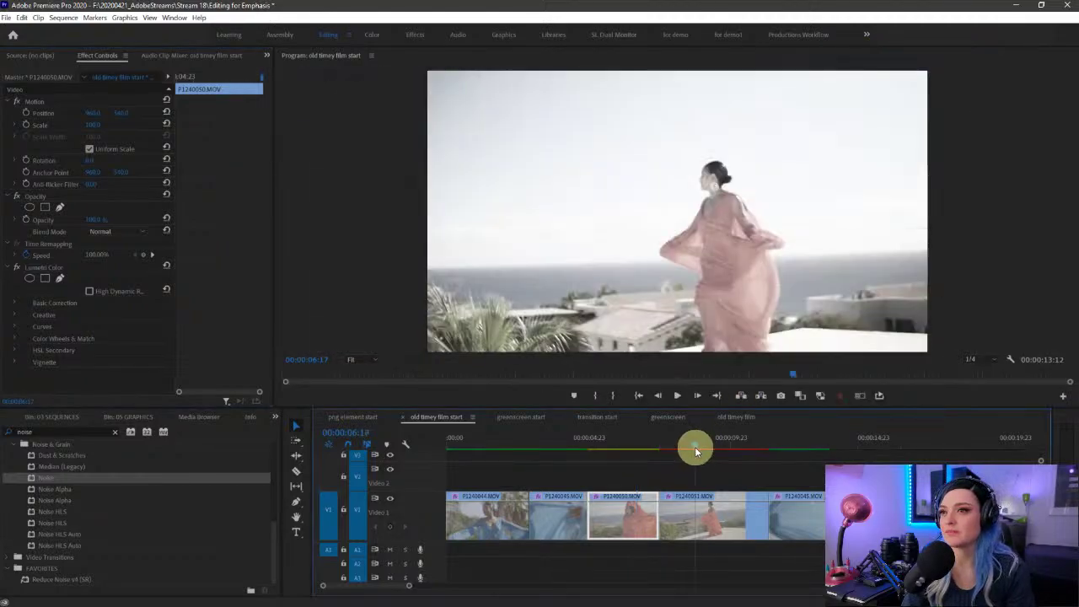
click(720, 527)
scroll(76, 337, down, 3)
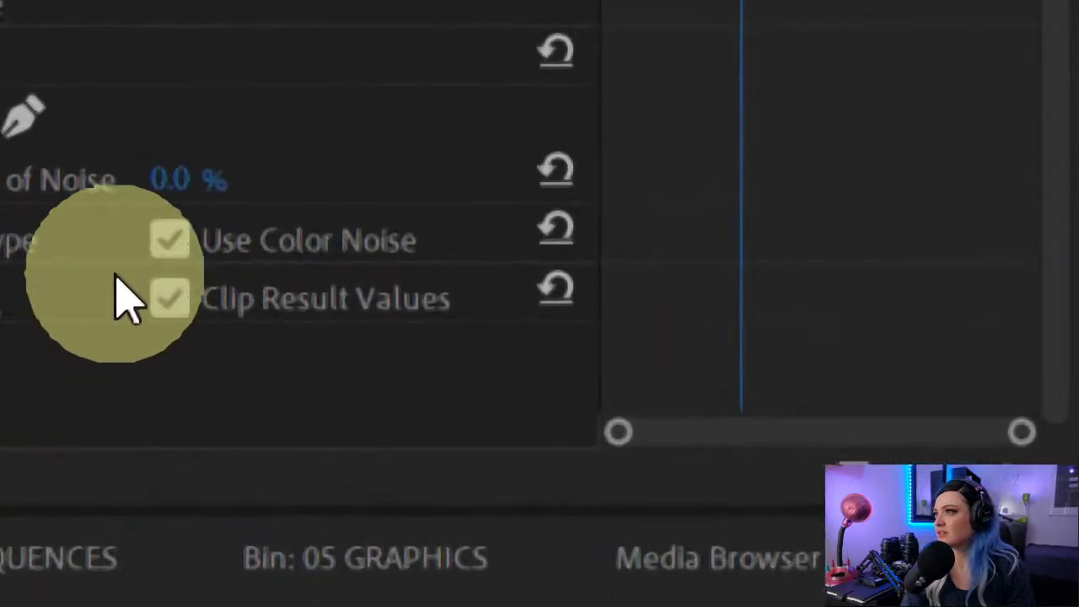
click(171, 244)
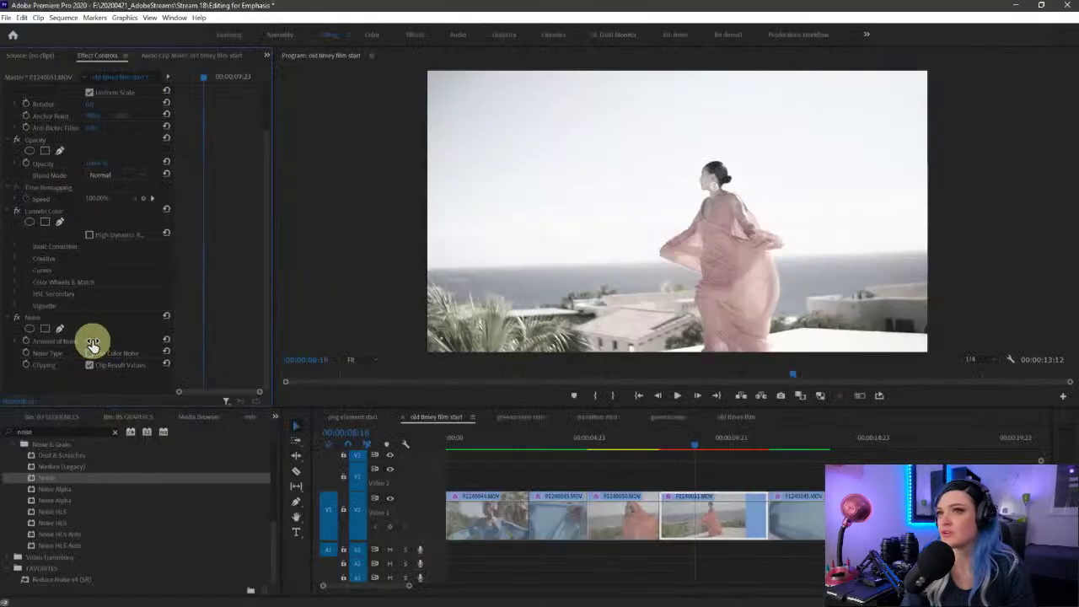
drag(93, 344, 385, 309)
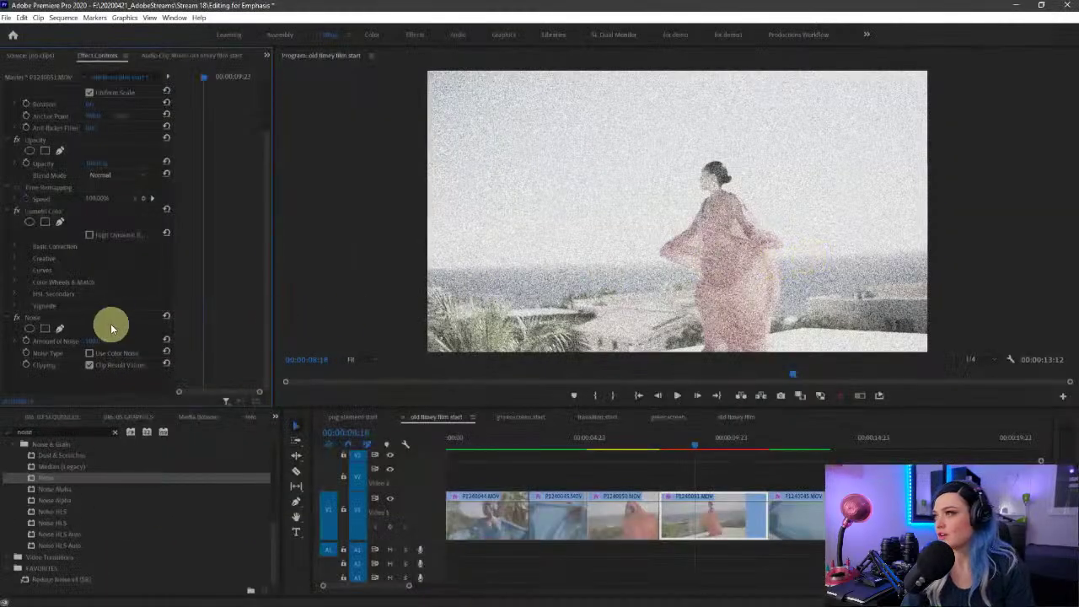
drag(98, 341, 34, 354)
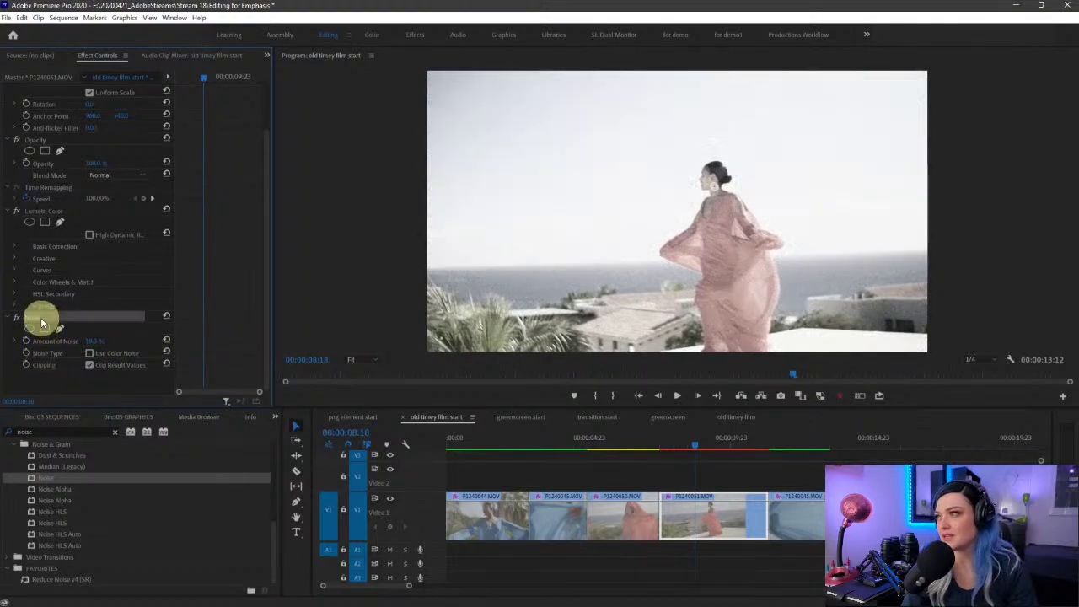
Step: Copy the Noise effect from P1240051.MOV to the first red-dress clip
drag(633, 456, 623, 453)
click(622, 508)
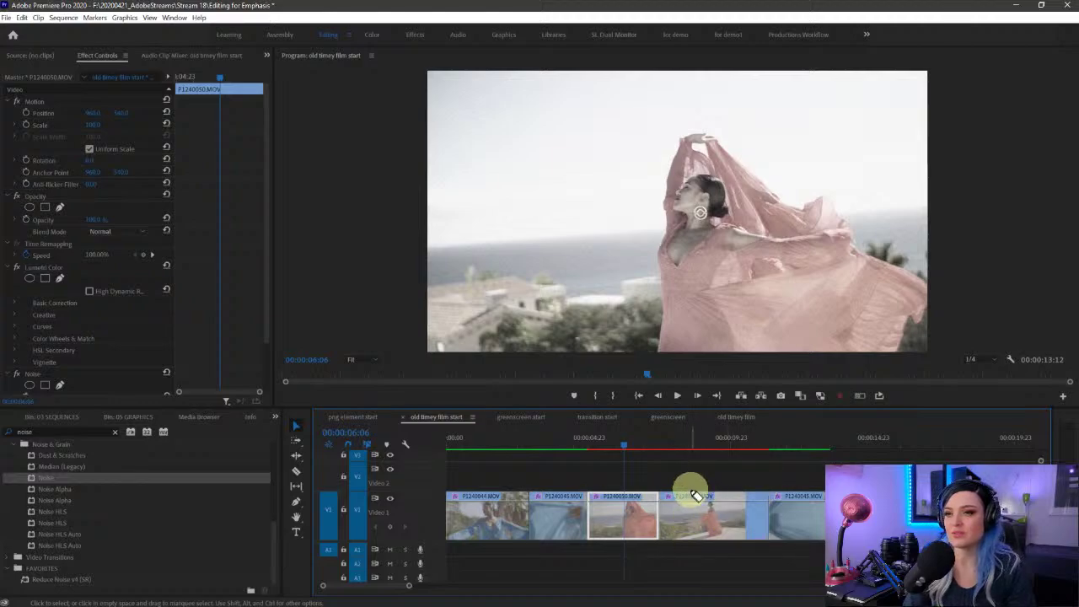
mouse_move(582, 462)
mouse_down()
mouse_move(585, 498)
mouse_move(784, 511)
mouse_move(785, 461)
mouse_move(581, 456)
mouse_up()
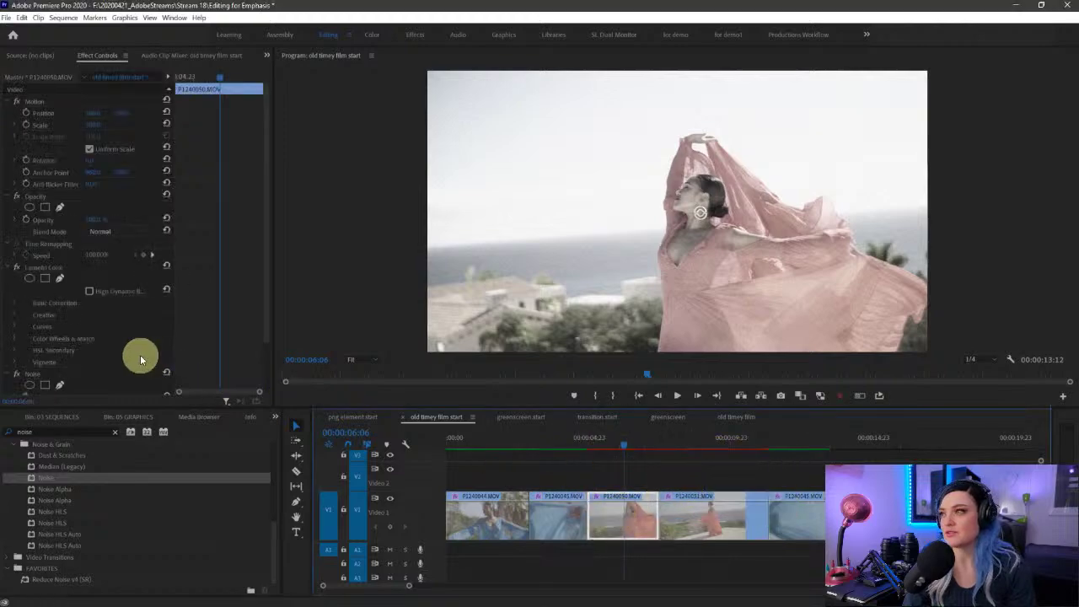
Step: Remove the Noise effect from both red-dress clips
click(691, 519)
click(30, 373)
key(Delete)
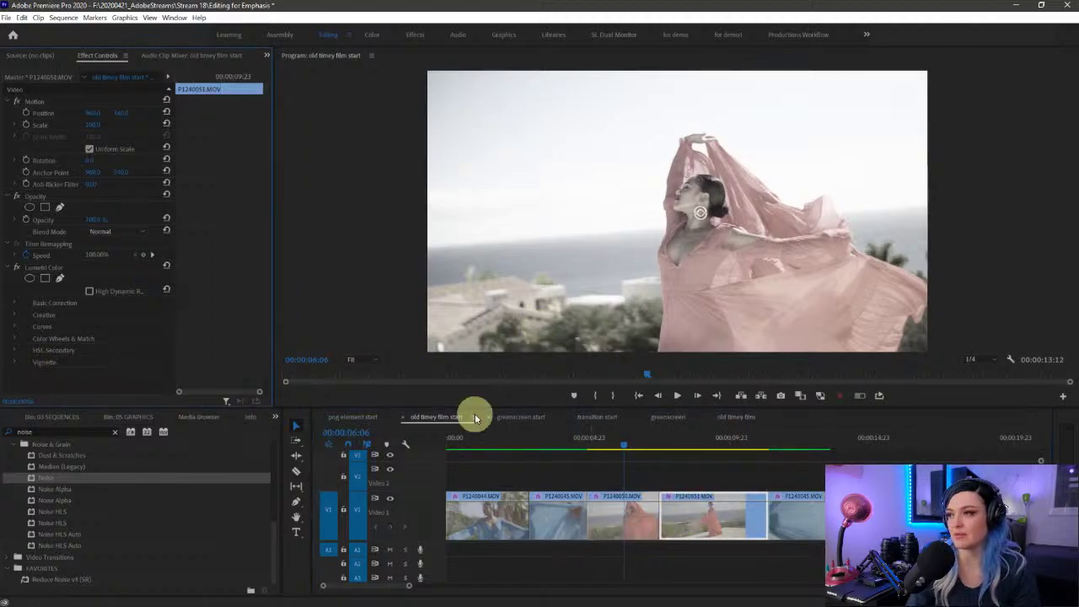
Step: Open the 05 GRAPHICS bin and display its items as a list
click(27, 416)
click(126, 416)
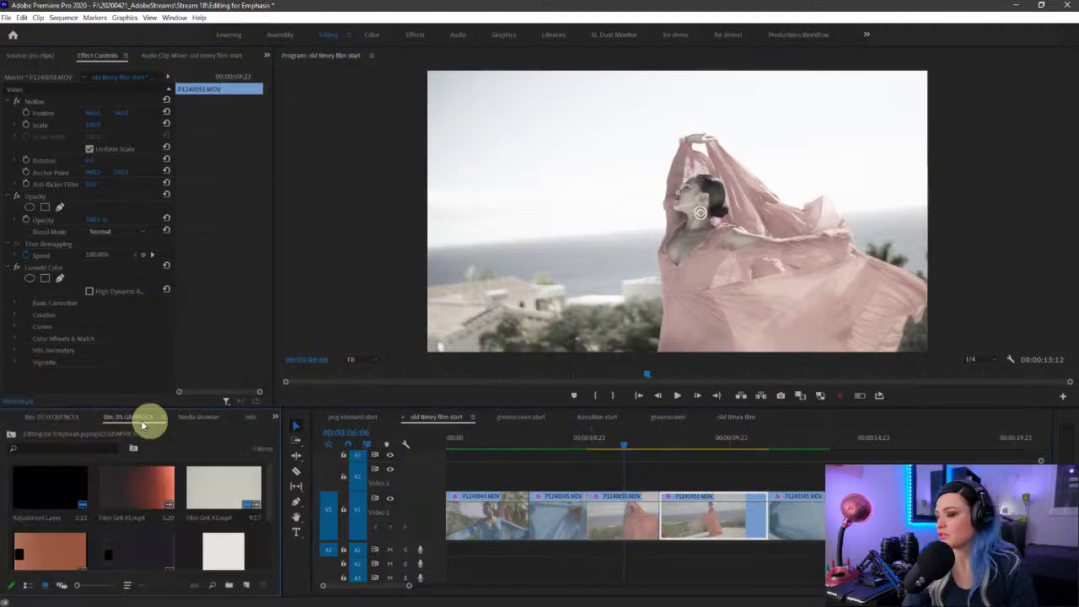
click(26, 584)
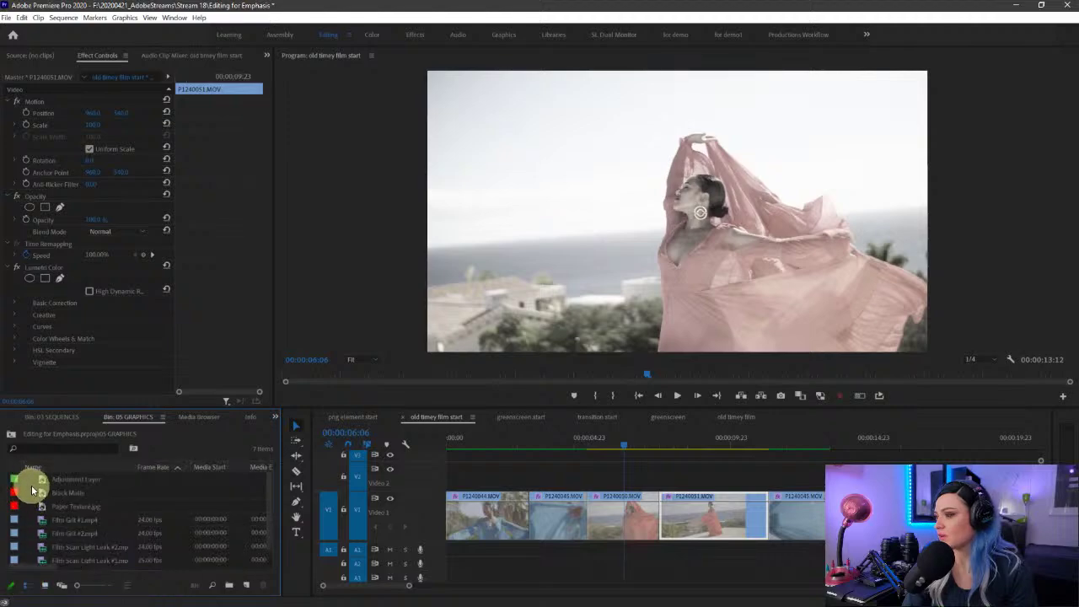
Step: Create a 1920 x 1080 adjustment layer with a 23.976 fps timebase in the 05 GRAPHICS bin
scroll(31, 484, down, 1)
click(12, 418)
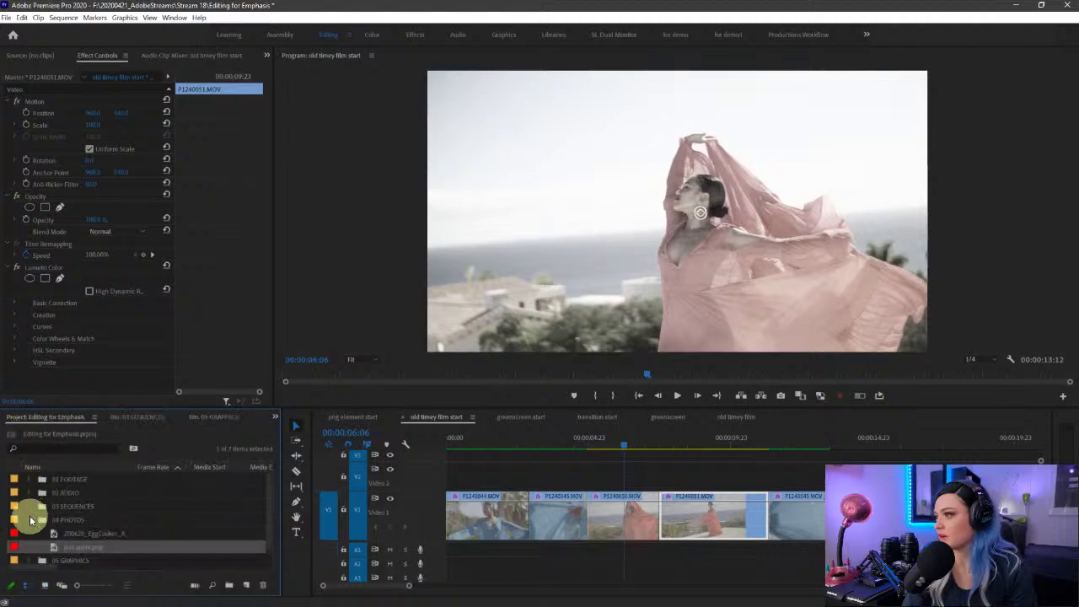
click(29, 519)
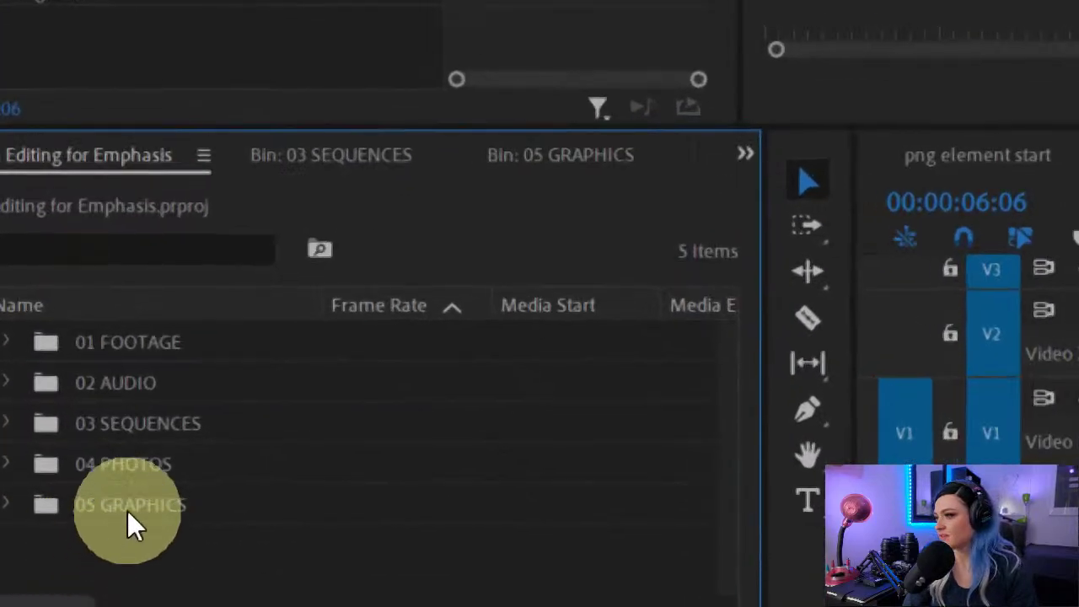
click(85, 531)
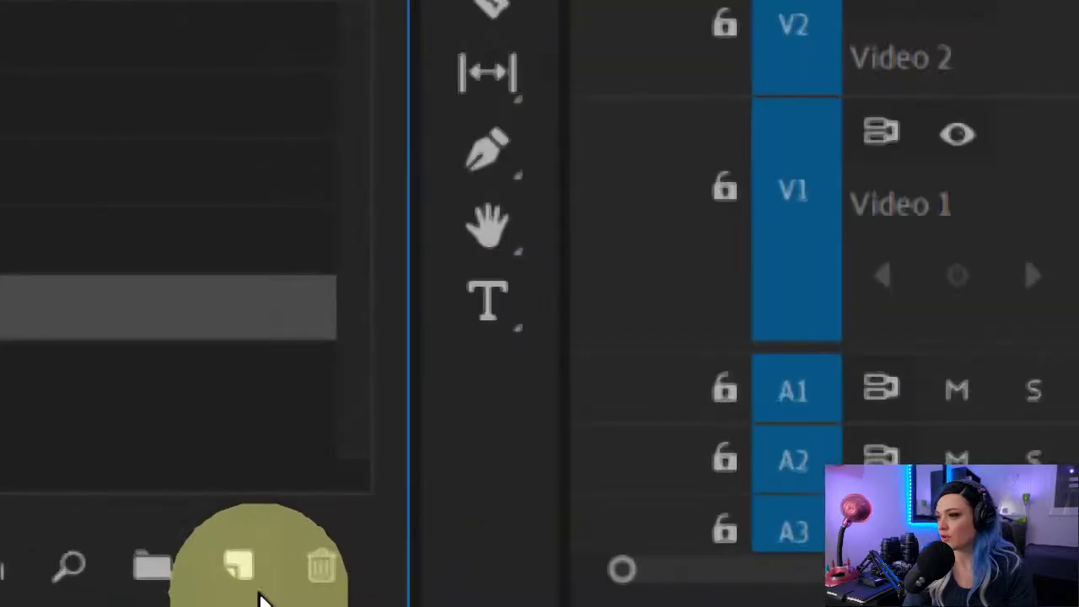
click(236, 581)
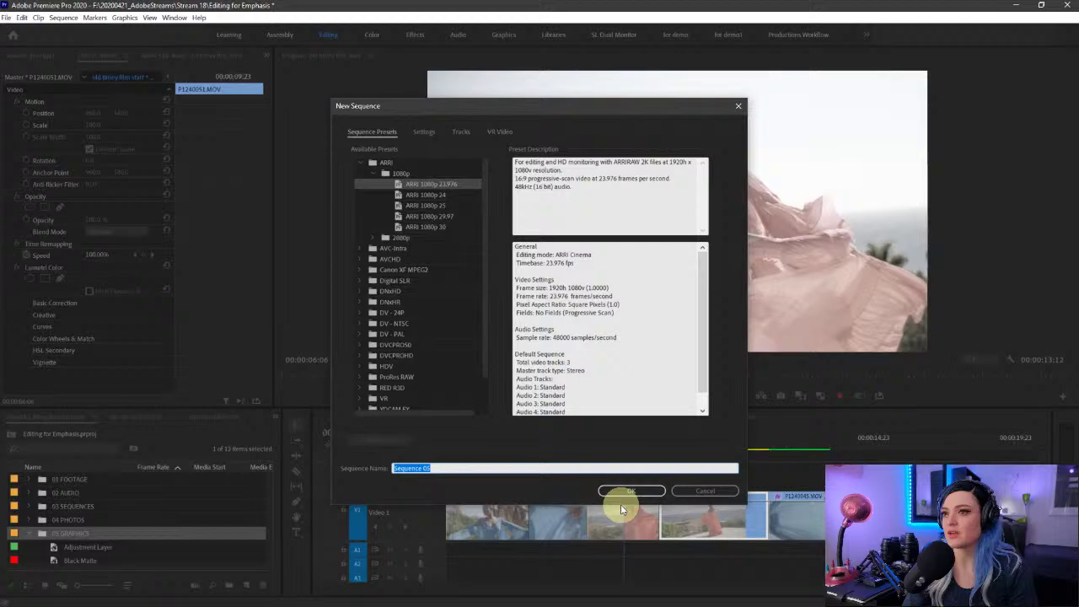
click(701, 490)
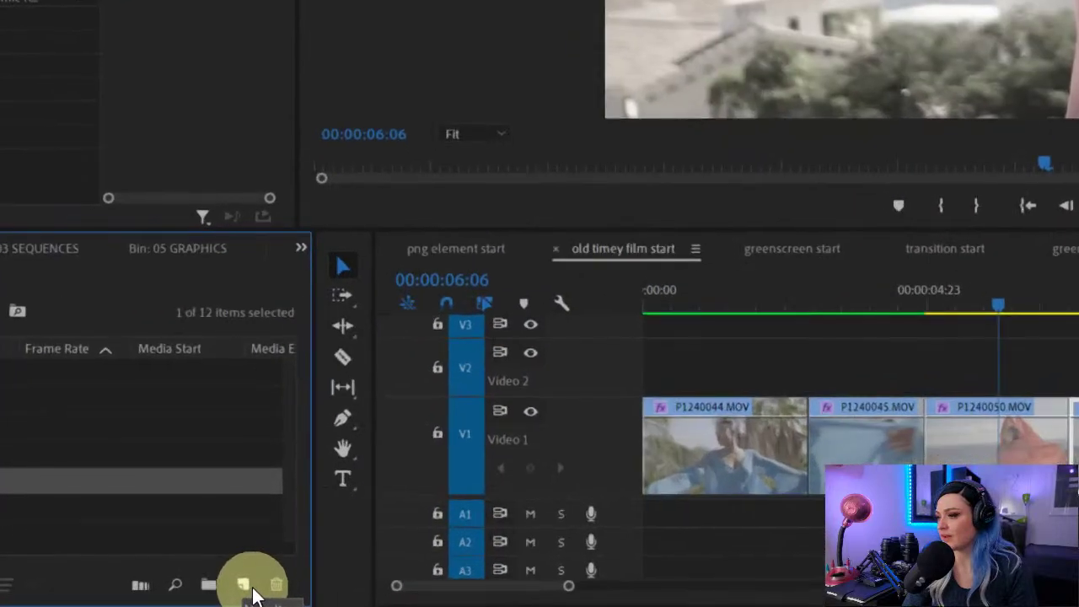
click(246, 584)
click(376, 386)
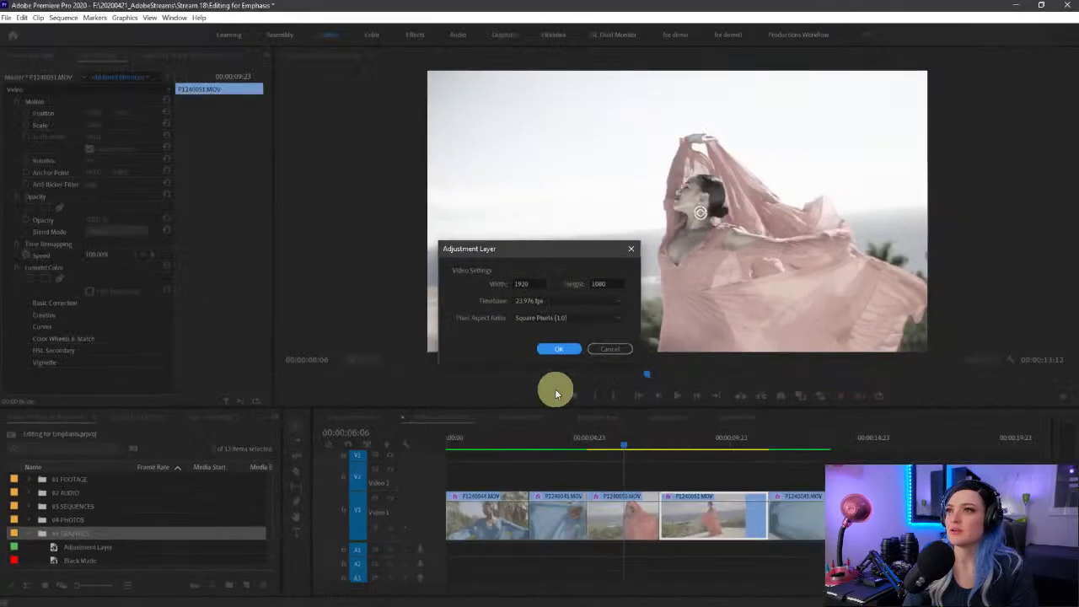
click(556, 352)
Step: Place the new adjustment layer on Video 2 across both red-dress clips and paste the copied Noise effect onto it
drag(81, 546, 747, 476)
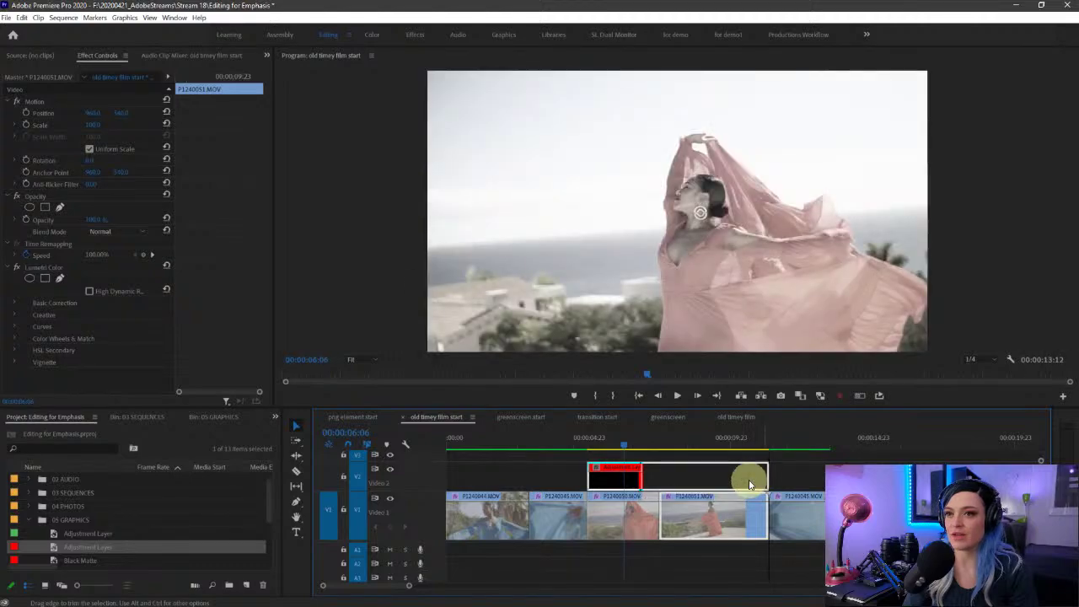
click(705, 477)
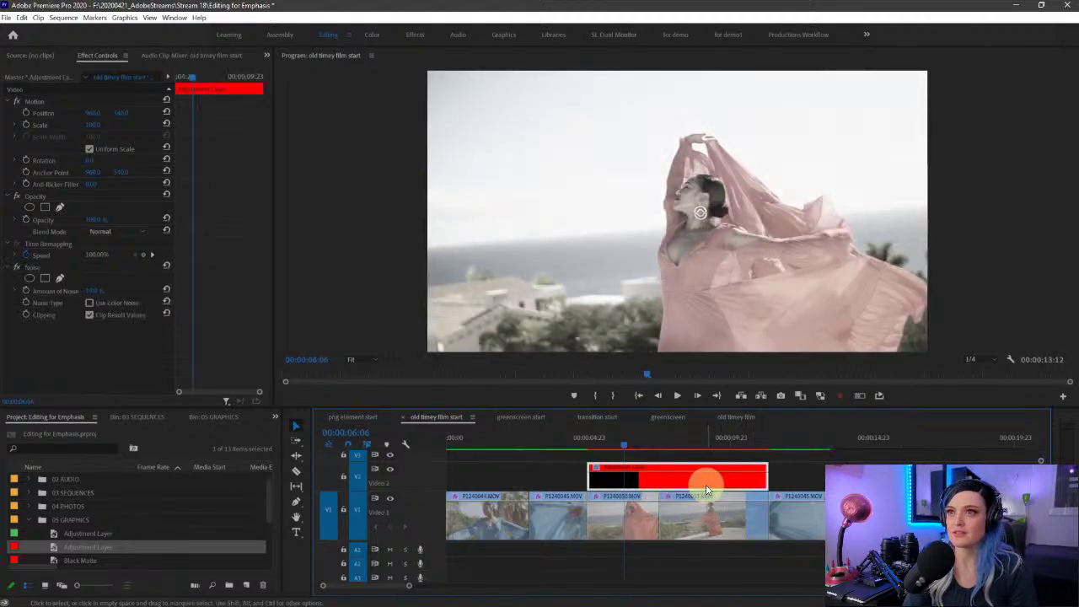
drag(615, 485, 628, 497)
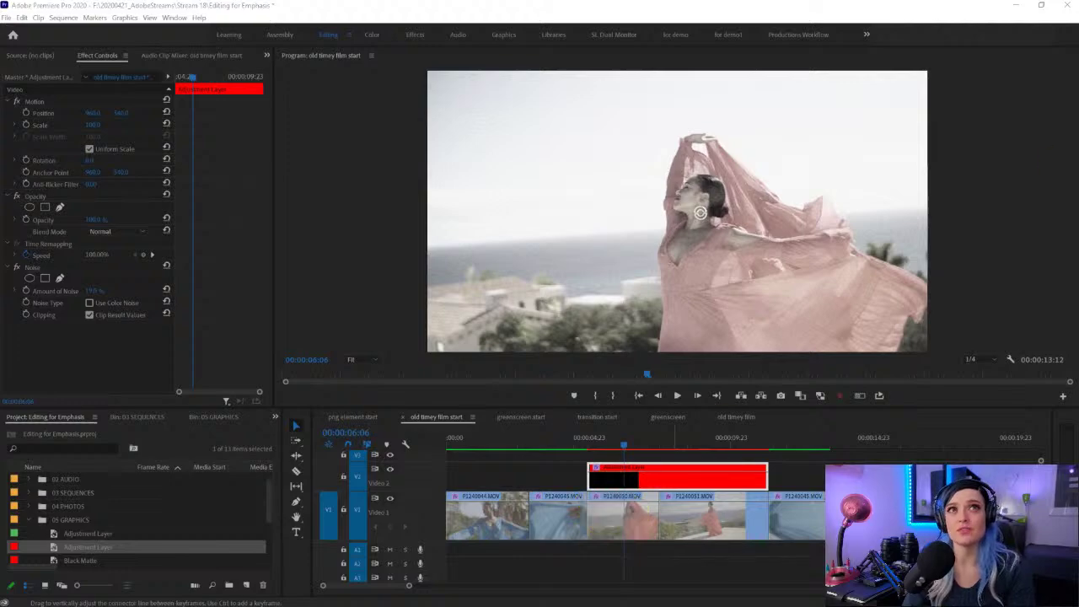
mouse_move(628, 475)
mouse_down()
mouse_move(628, 508)
mouse_move(722, 516)
mouse_up()
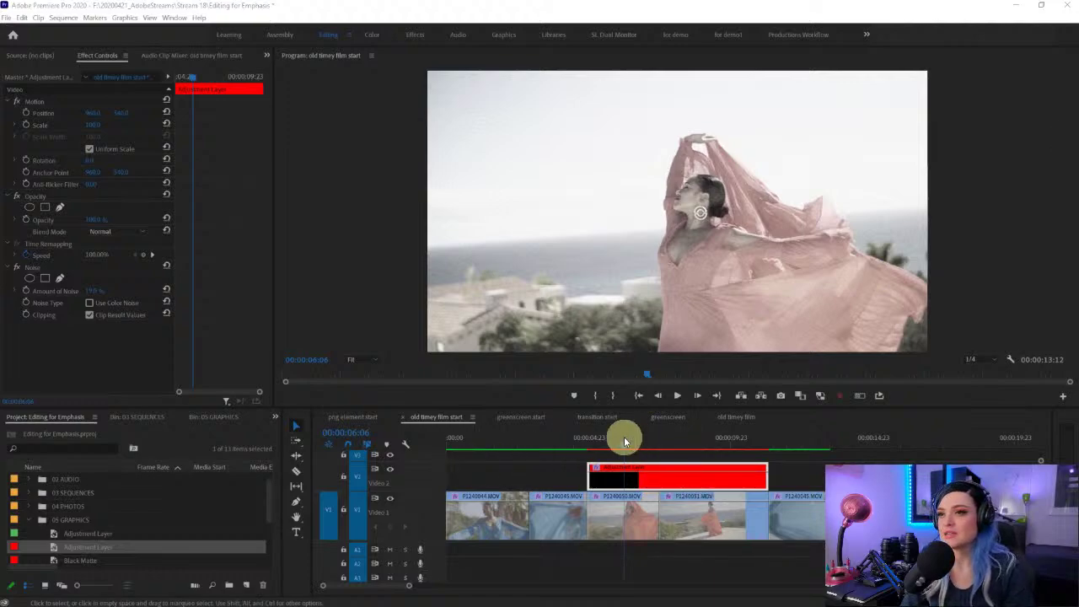
Step: Enlarge the timeline area and increase the height of the Video 3 track
drag(620, 411, 628, 340)
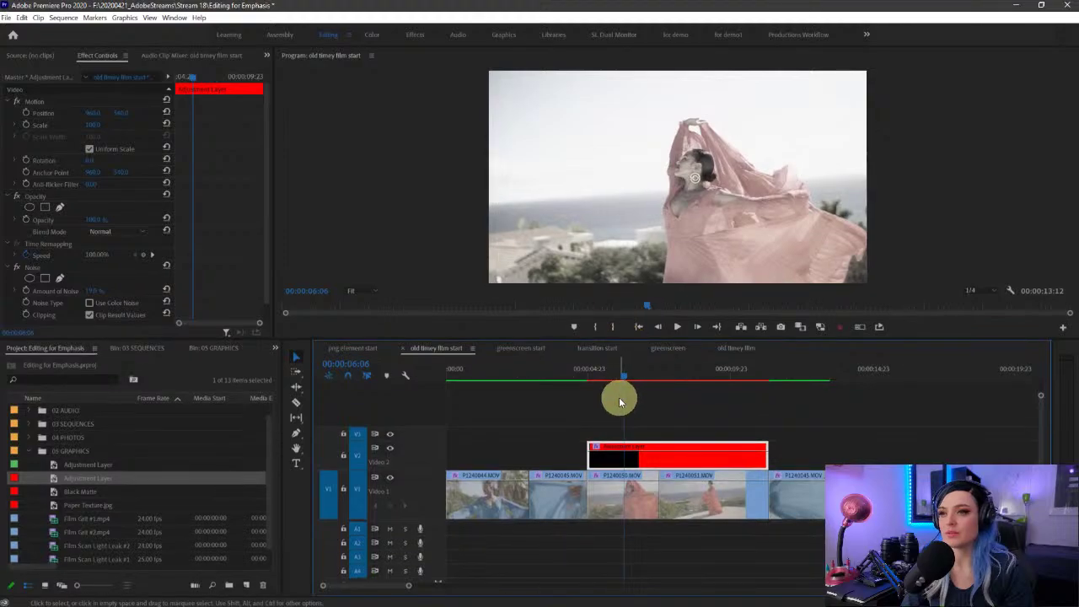
drag(434, 427, 436, 404)
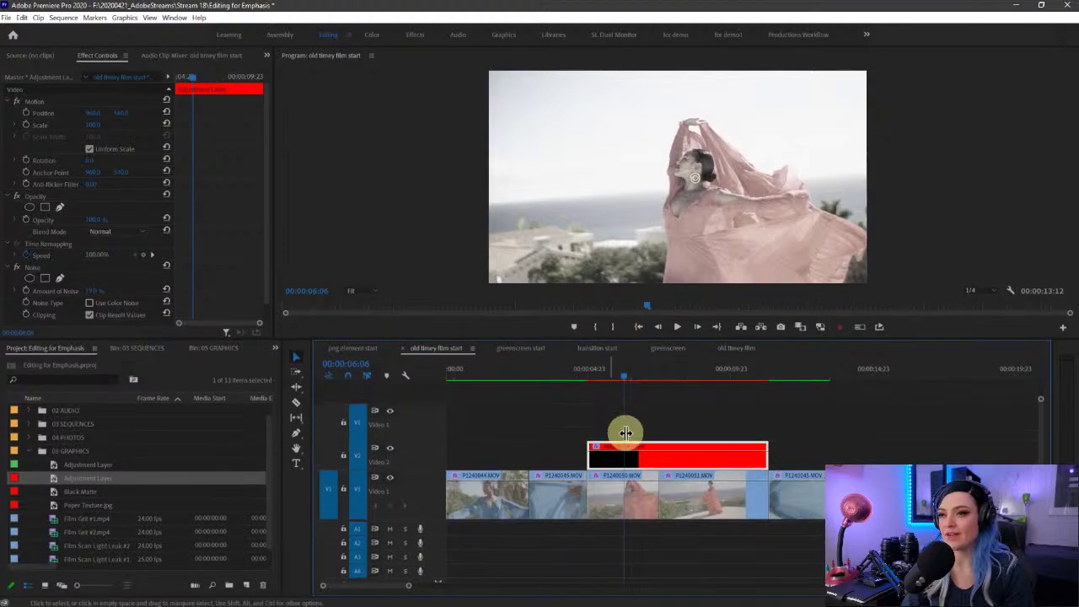
click(664, 424)
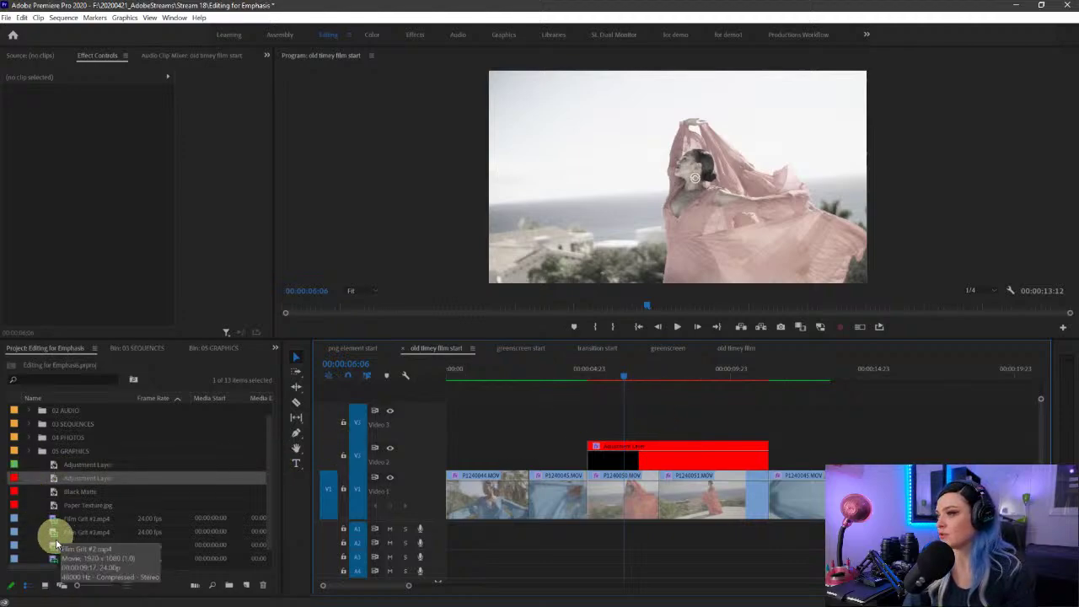
Step: Preview Film Grit #1.mp4 and Film Grit #2.mp4 in a widened Source Monitor
double_click(43, 517)
click(90, 309)
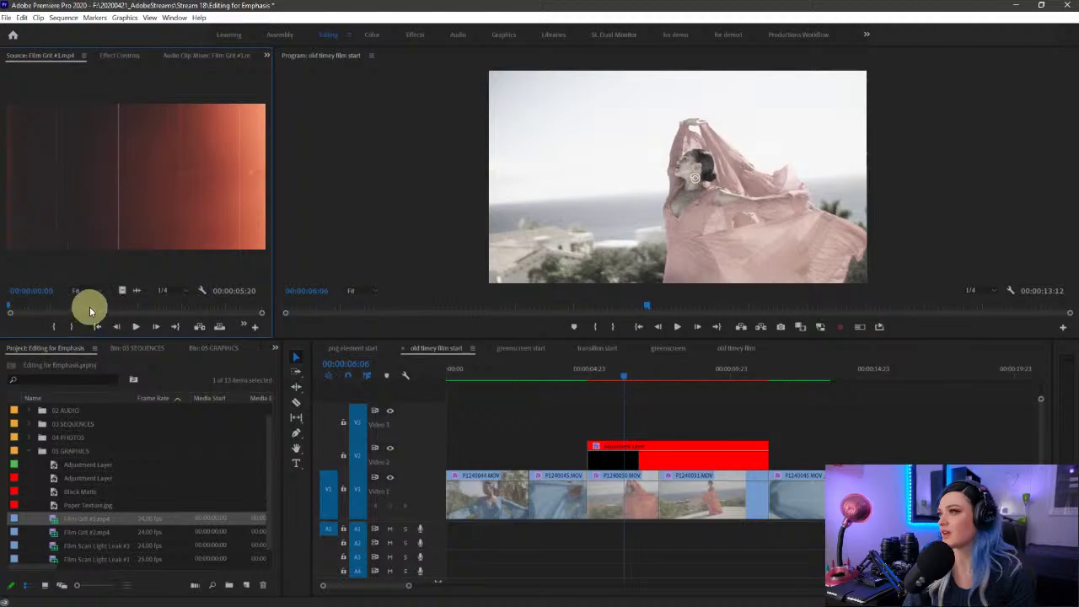
key(space)
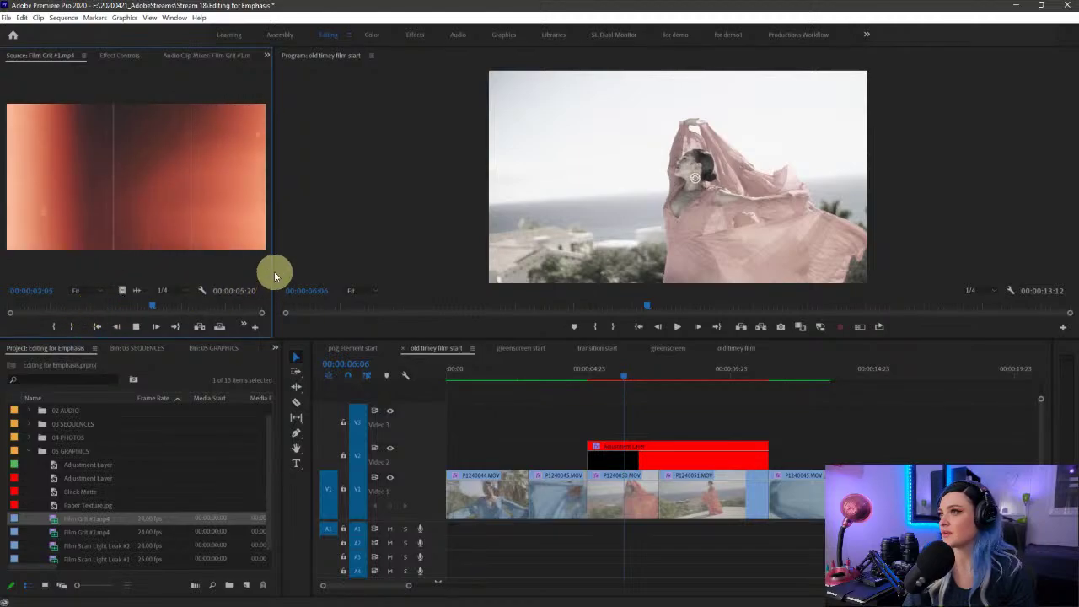
drag(272, 277, 410, 272)
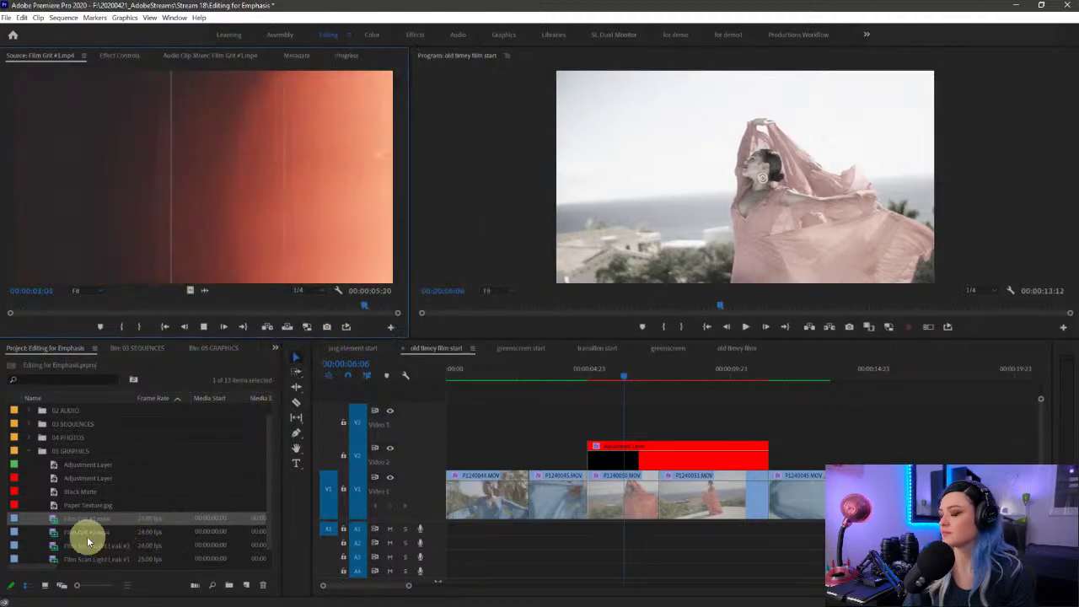
double_click(53, 531)
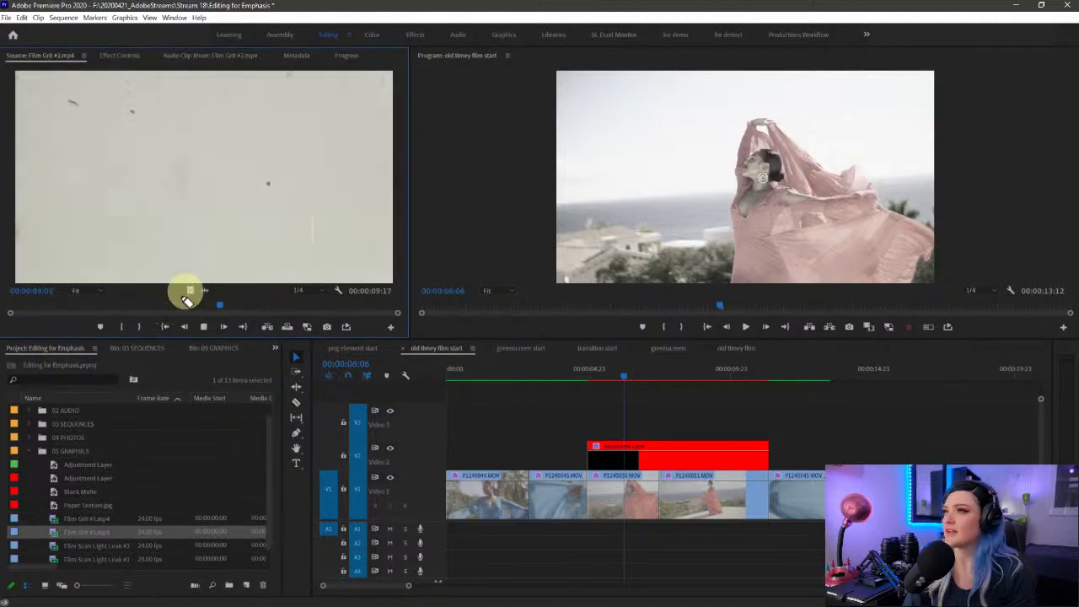
mouse_move(439, 169)
mouse_down()
mouse_move(48, 144)
mouse_move(424, 238)
mouse_up()
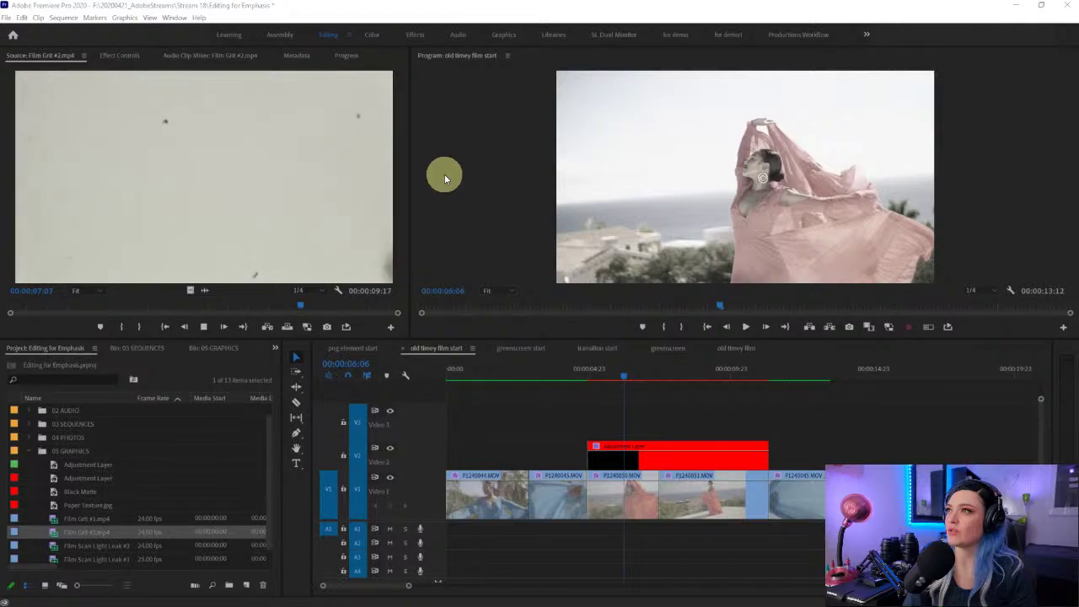
Step: Mark an In point at 00:00:03:23 in Film Grit #2.mp4 and place its video on Video 3 across both red-dress clips
mouse_move(271, 305)
mouse_down()
mouse_move(366, 306)
mouse_move(270, 308)
mouse_up()
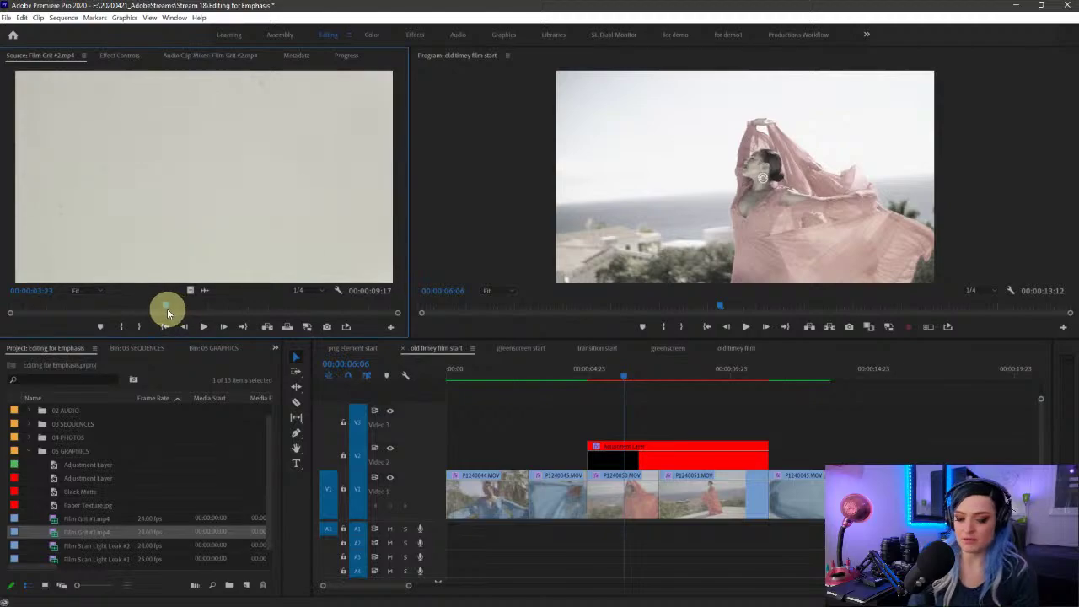
key(i)
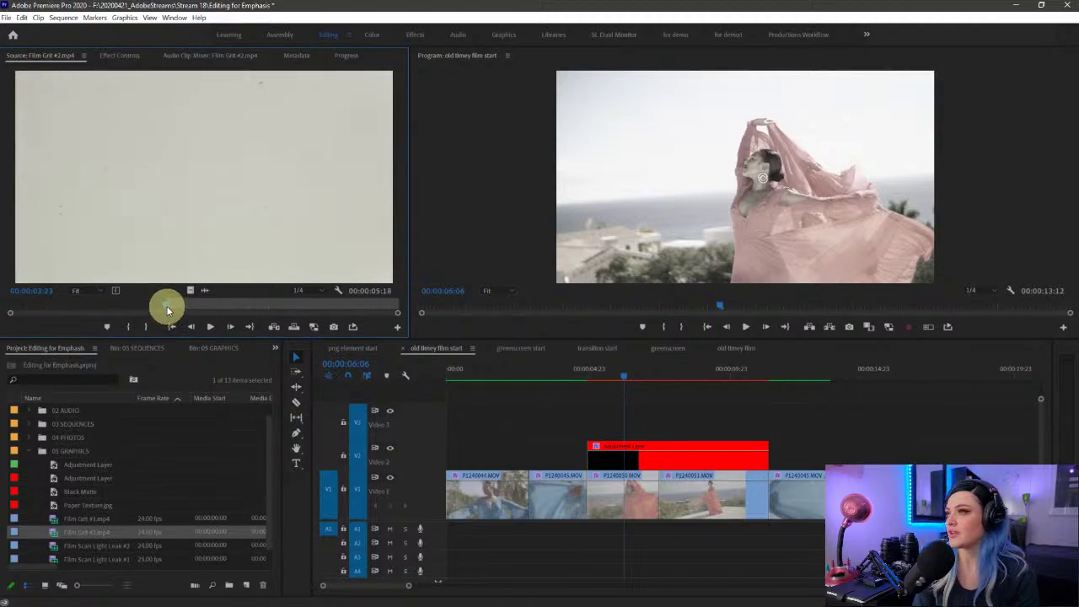
drag(188, 290, 590, 429)
mouse_move(747, 424)
mouse_down()
mouse_move(759, 424)
mouse_move(738, 424)
mouse_up()
drag(608, 427, 590, 426)
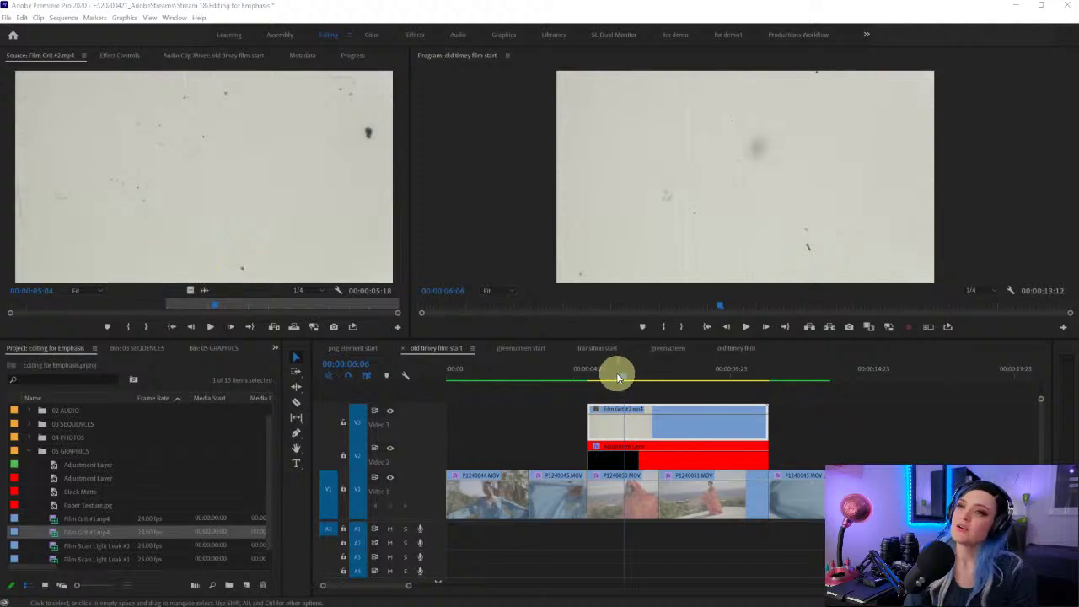
Step: Set the blend mode of the Film Grit #2.mp4 clip on Video 3 to Linear Burn
drag(617, 376, 687, 385)
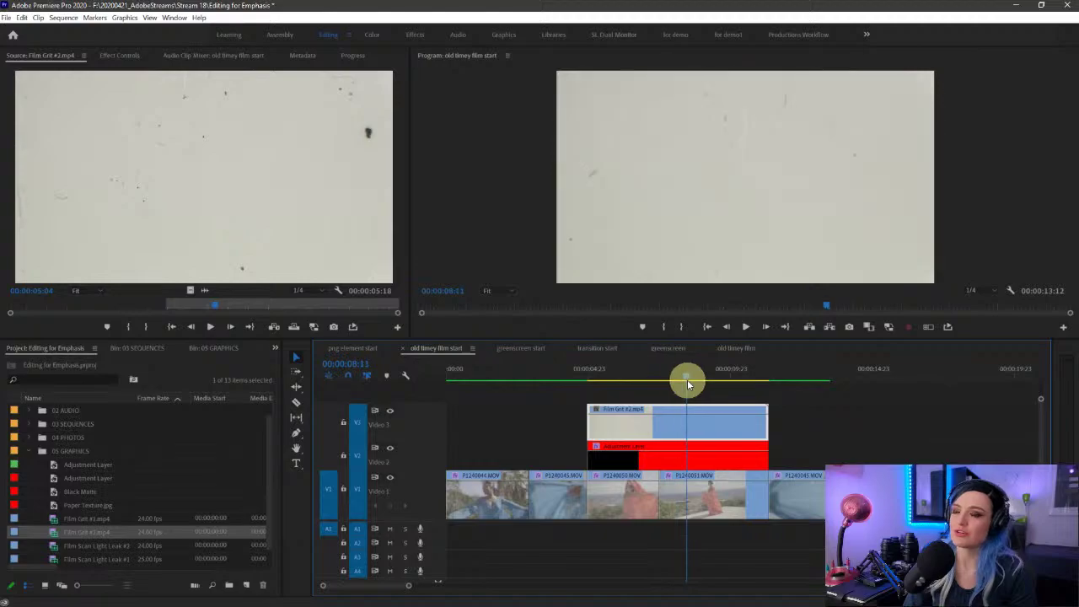
drag(433, 402, 433, 417)
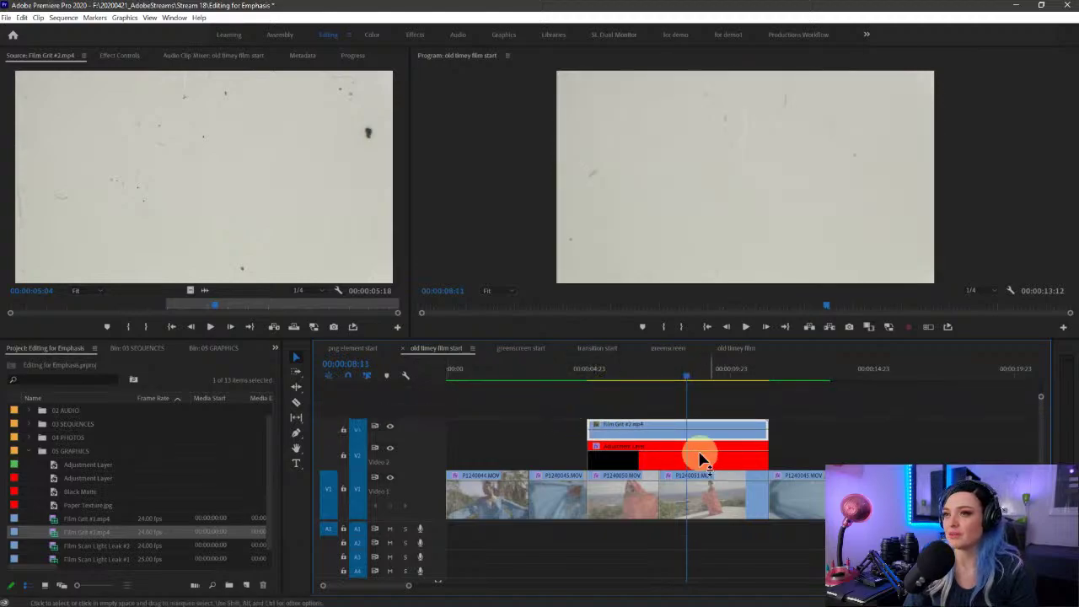
click(119, 55)
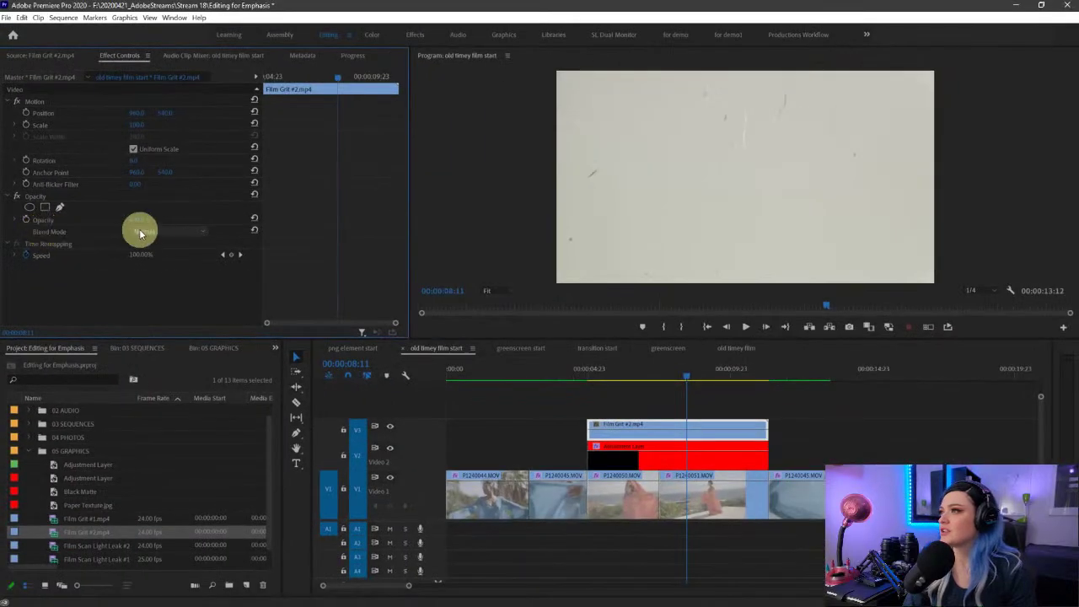
click(140, 233)
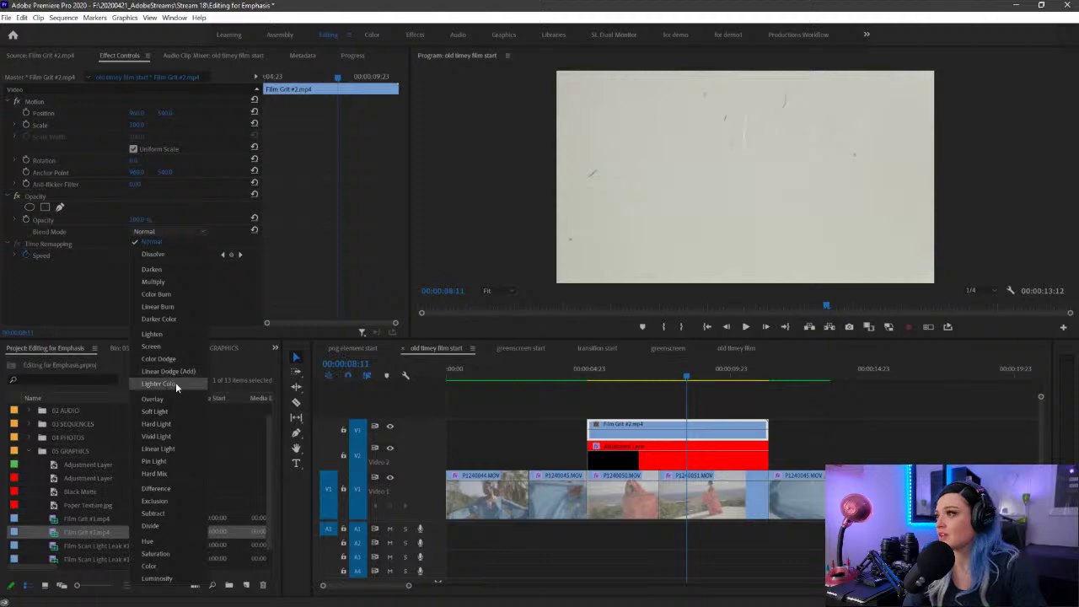
click(179, 305)
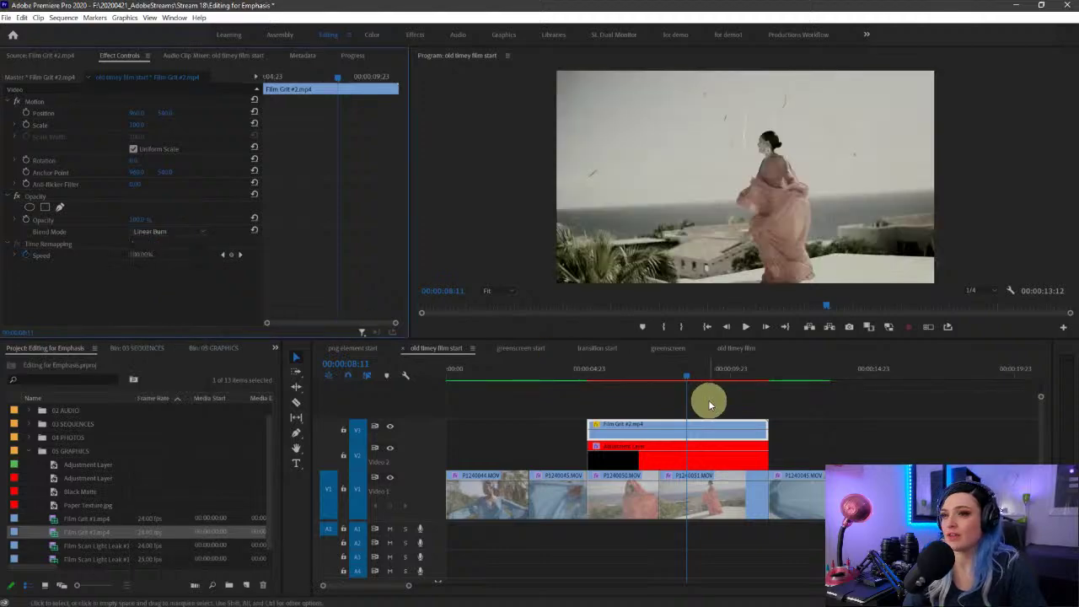
Step: Play back the red-dress clips from 00:00:05:06 to review the noise and film grit overlay
click(596, 375)
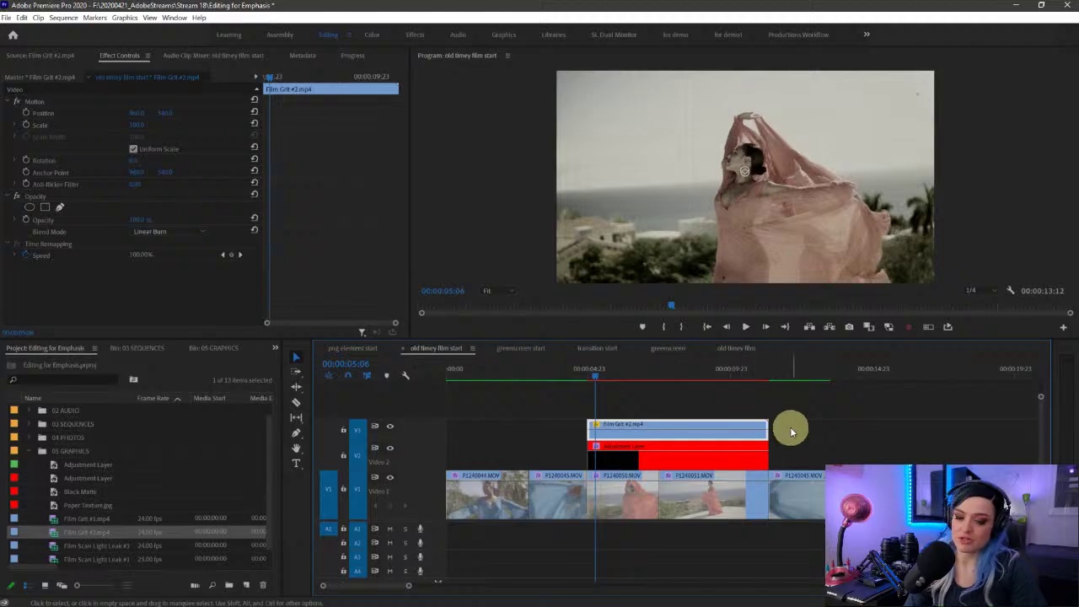
key(space)
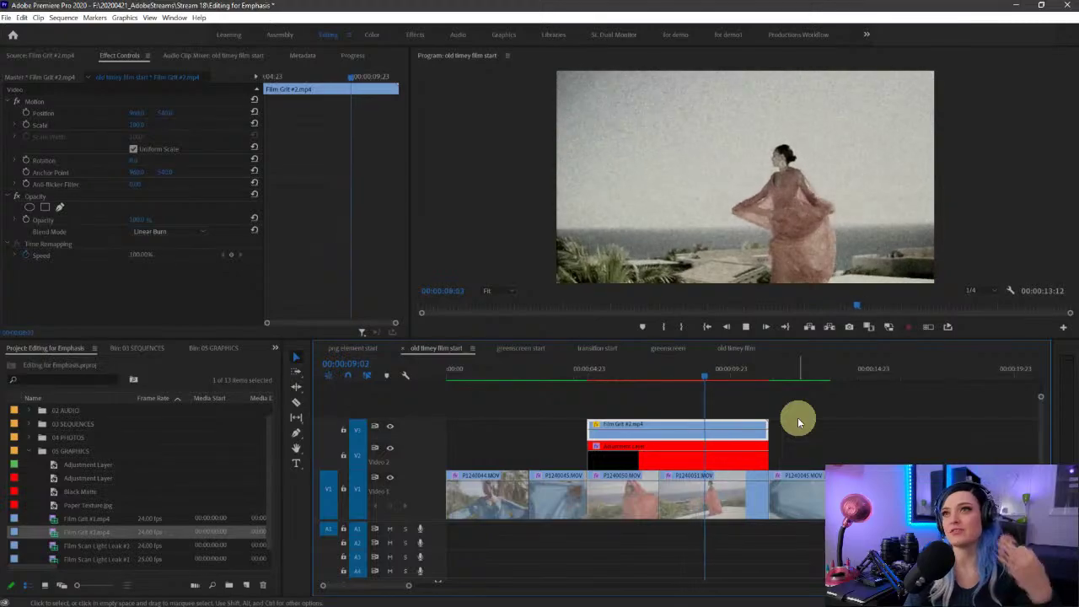
key(space)
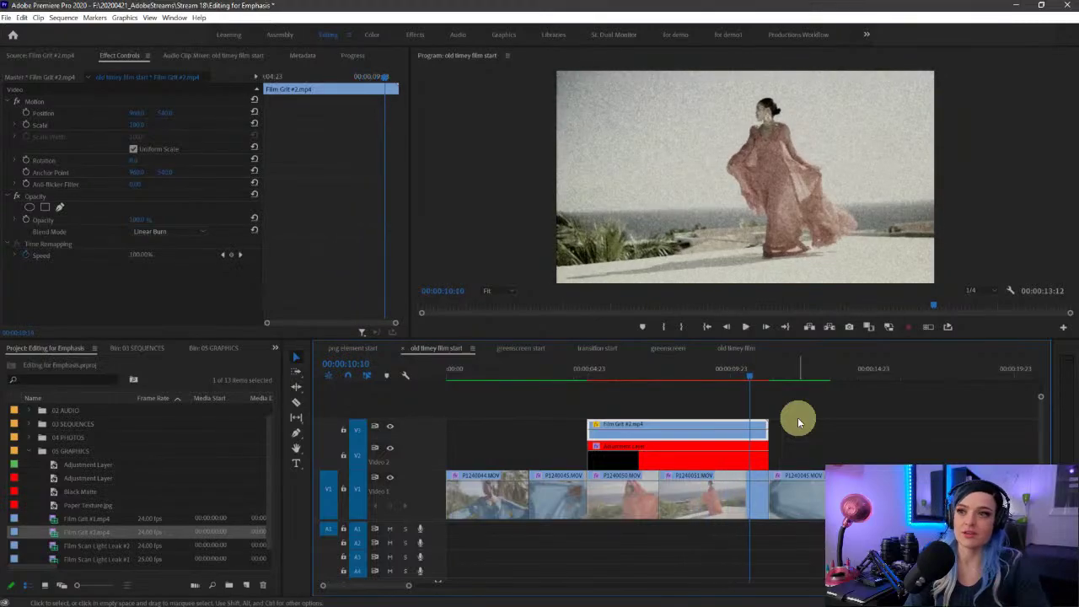
click(727, 393)
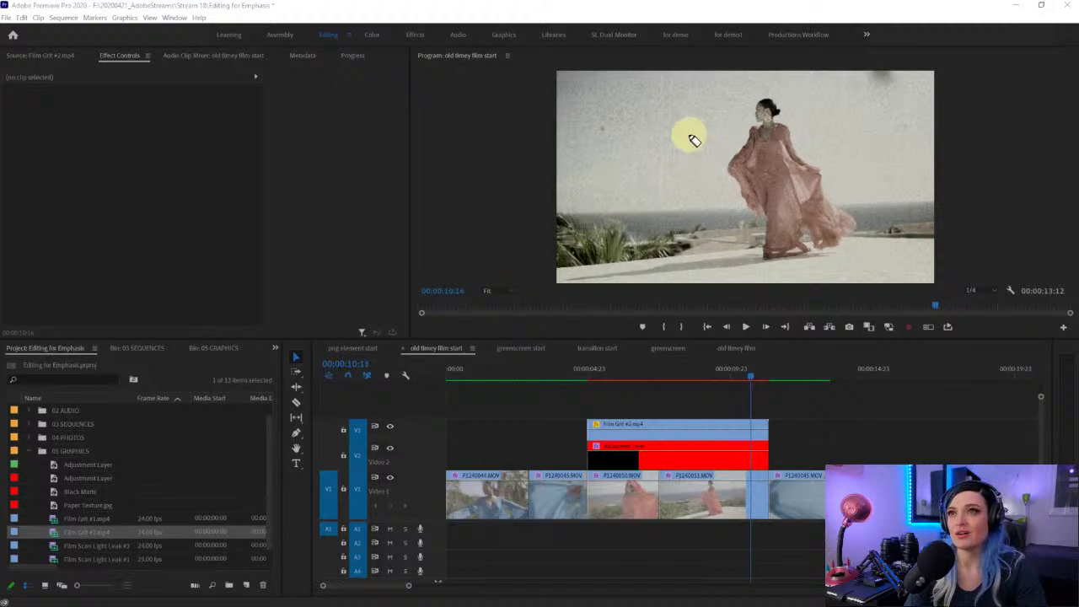
mouse_move(713, 78)
mouse_down()
mouse_move(664, 84)
mouse_move(639, 162)
mouse_move(640, 240)
mouse_move(662, 261)
mouse_move(786, 269)
mouse_move(862, 246)
mouse_move(864, 130)
mouse_move(818, 83)
mouse_move(703, 85)
mouse_up()
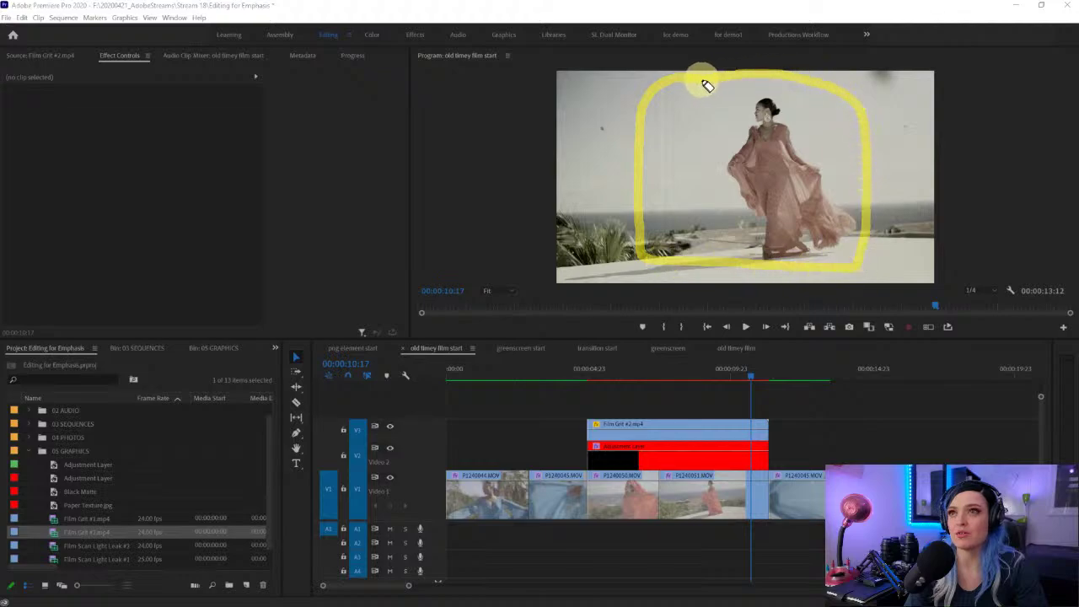
mouse_move(532, 67)
mouse_down()
mouse_move(535, 245)
mouse_move(565, 305)
mouse_move(994, 323)
mouse_move(985, 36)
mouse_move(554, 44)
mouse_move(572, 65)
mouse_up()
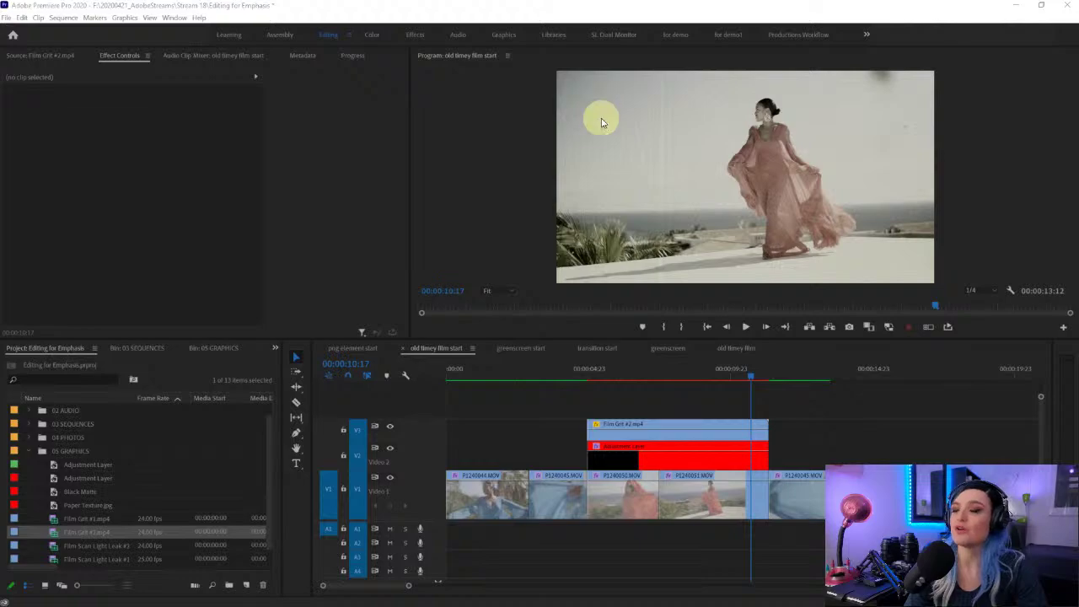
Step: Reduce the height of the Video 3 track and collapse the 05 GRAPHICS bin
drag(426, 422, 425, 432)
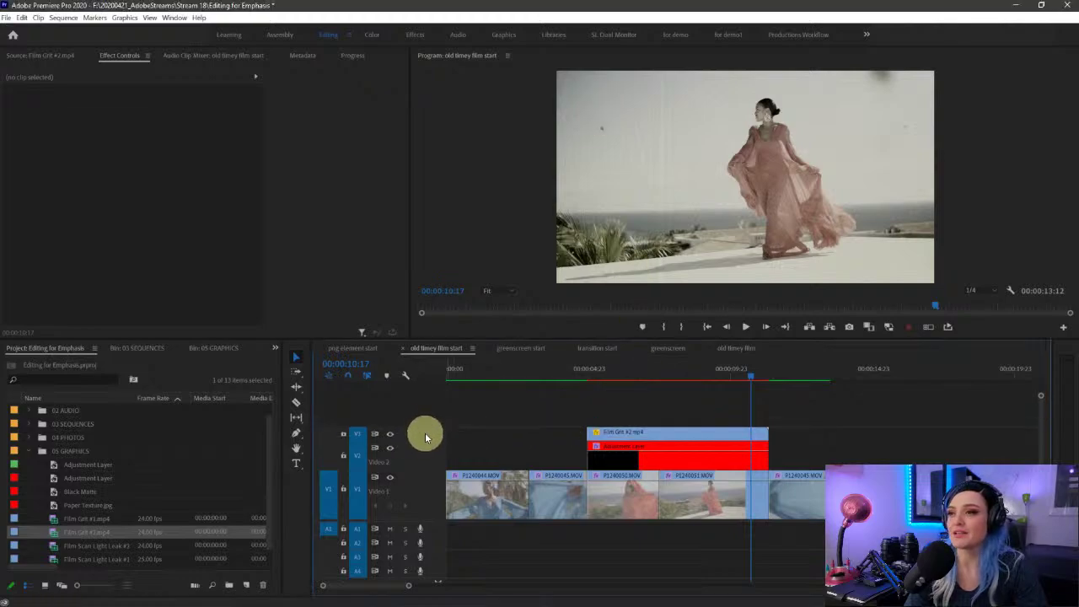
click(51, 452)
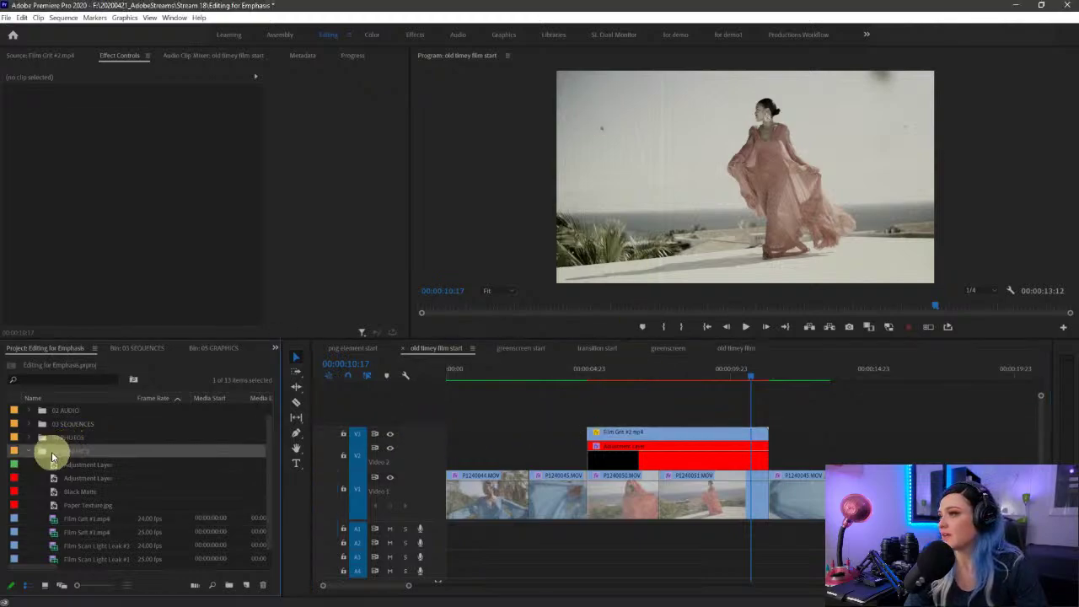
click(28, 452)
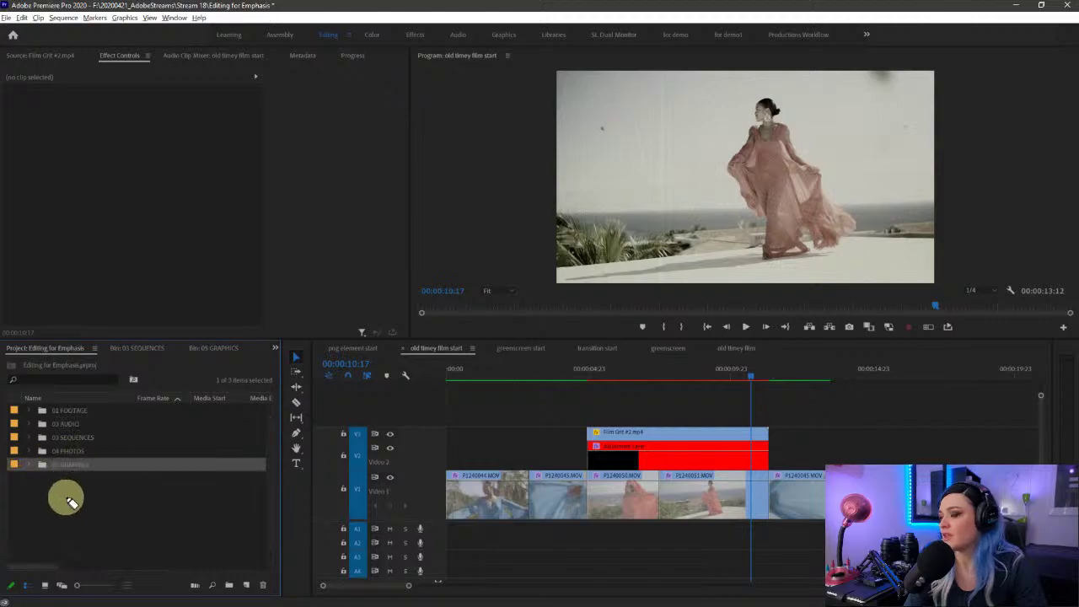
Step: Create a 1920 x 1080 color matte in pure black (000000) and name it pure black
mouse_move(71, 503)
mouse_down()
mouse_move(49, 459)
mouse_move(141, 446)
mouse_move(65, 488)
mouse_up()
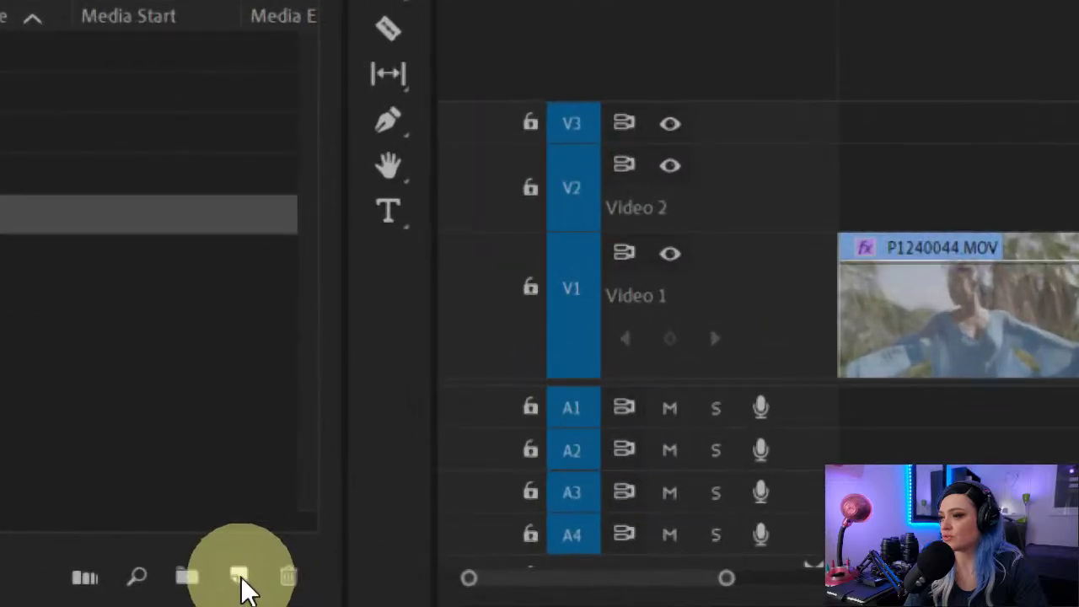
click(247, 588)
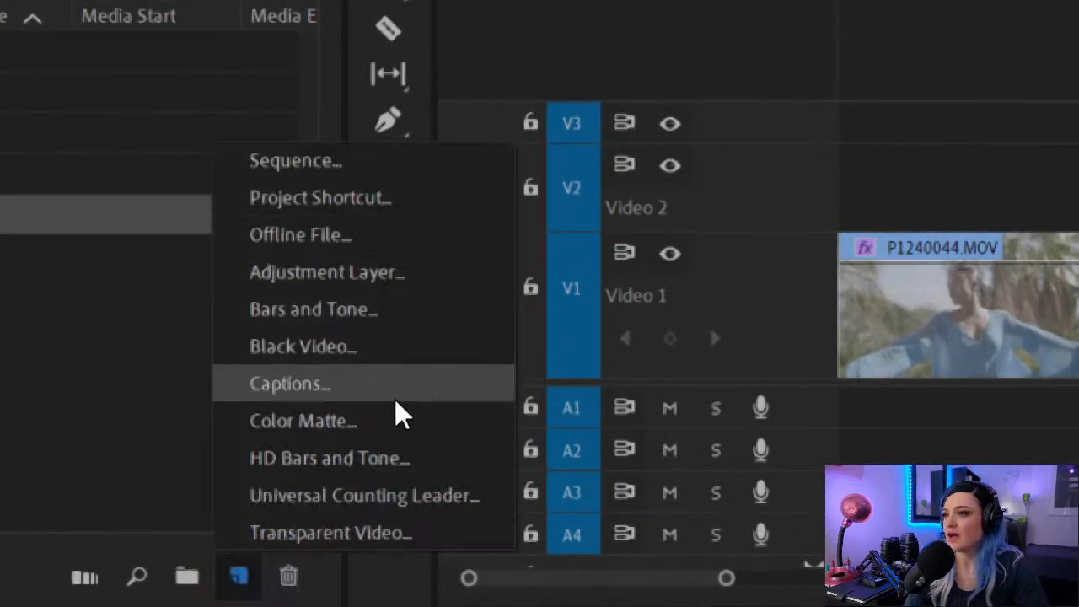
click(373, 424)
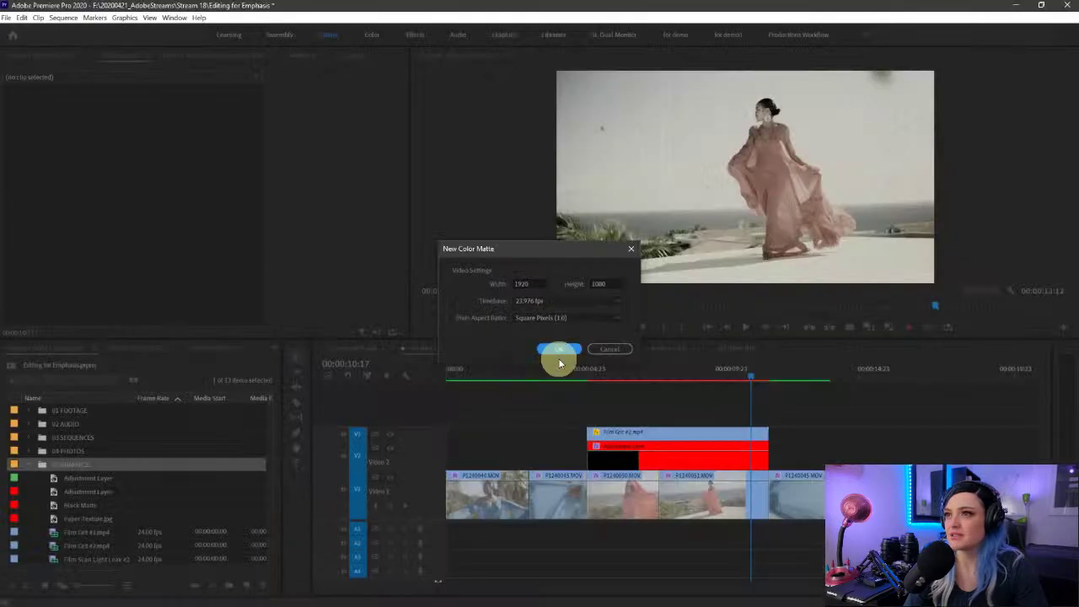
click(558, 360)
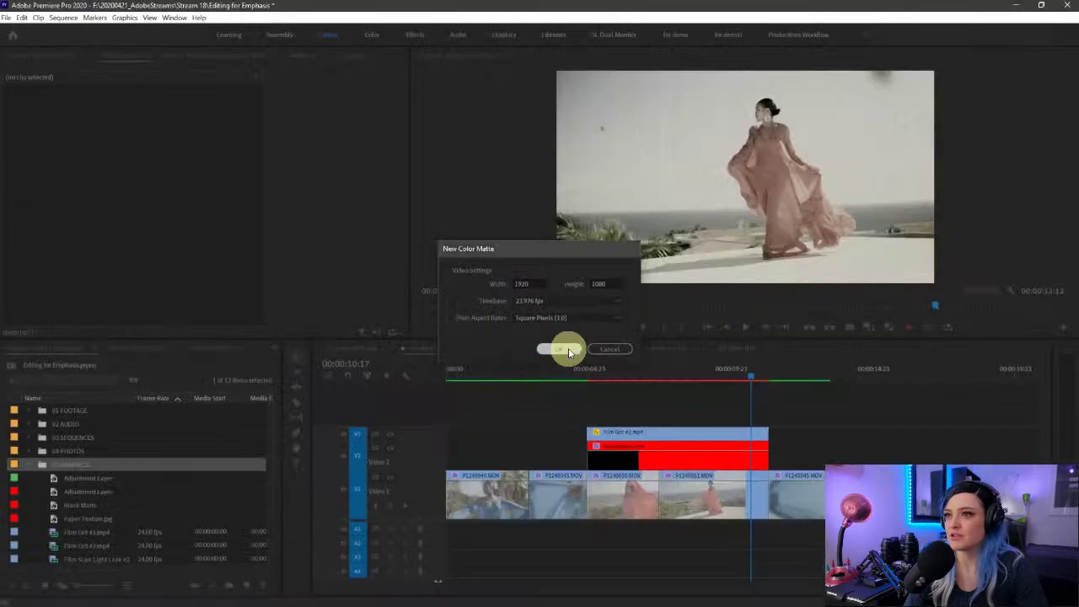
drag(659, 284, 402, 200)
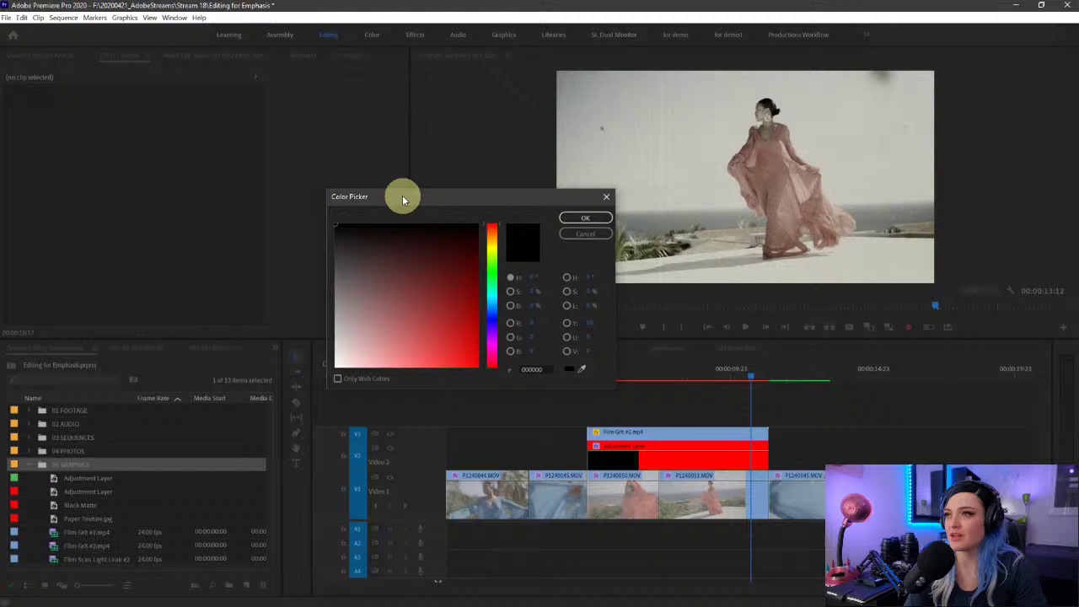
click(587, 219)
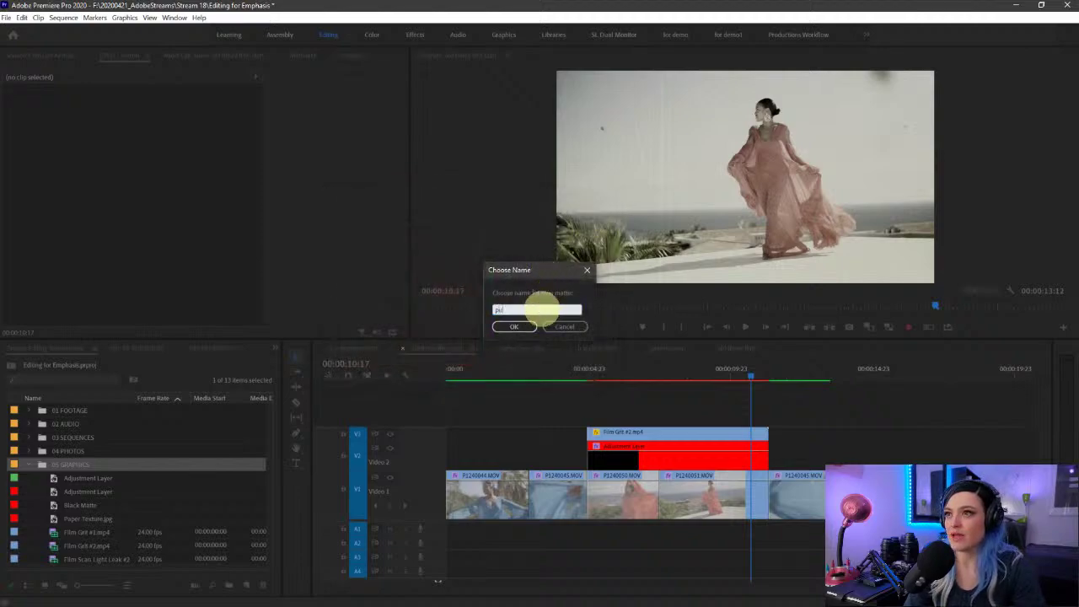
key(Return)
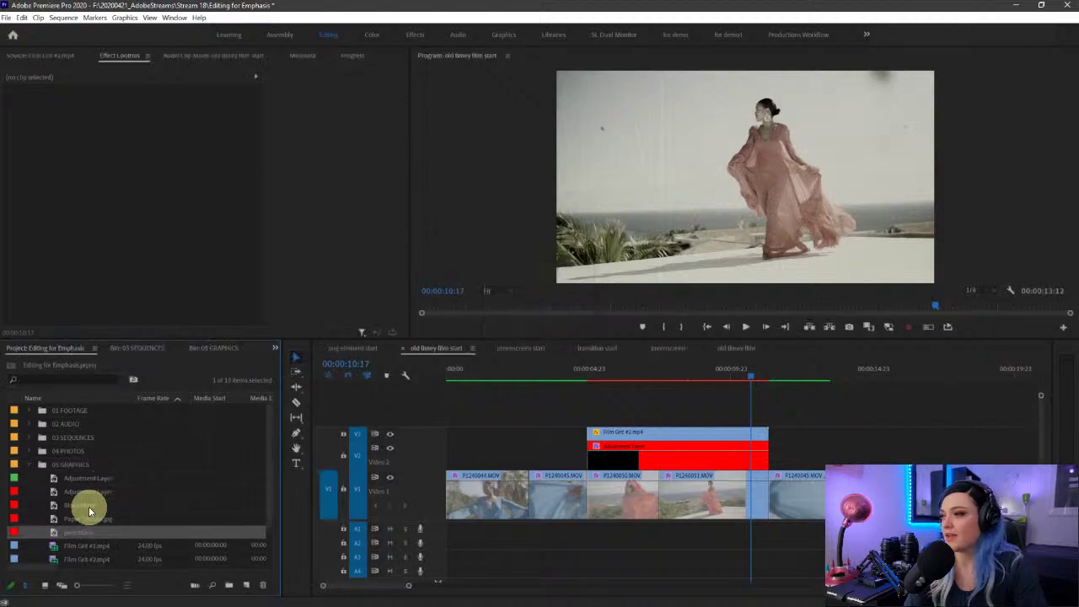
Step: Place the pure black matte on Video 4 across both red-dress clips and enlarge the Program monitor area
drag(66, 532, 633, 416)
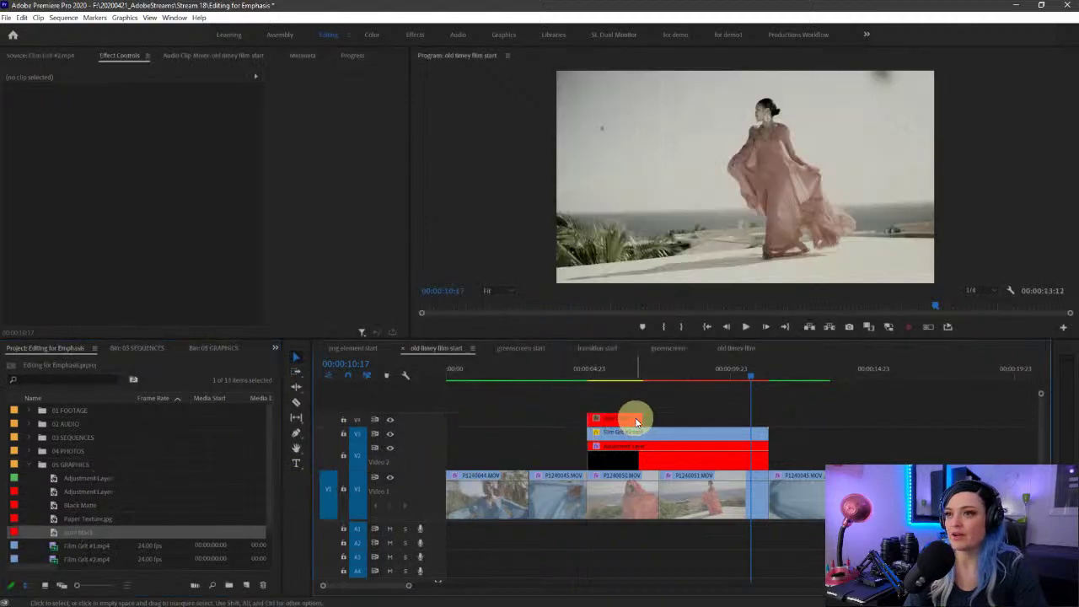
drag(719, 416, 764, 417)
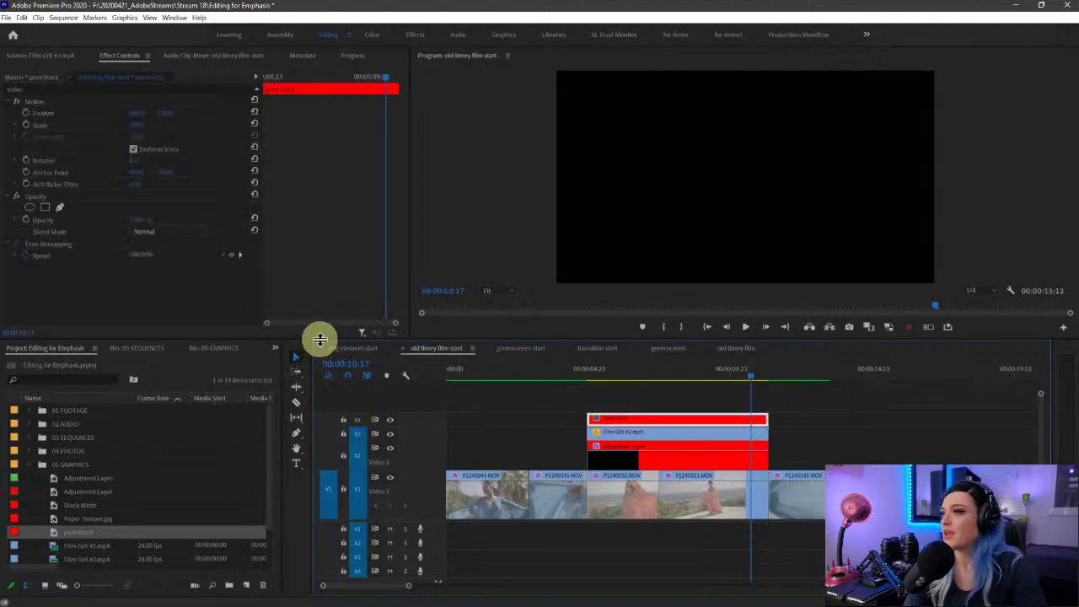
drag(320, 338, 321, 405)
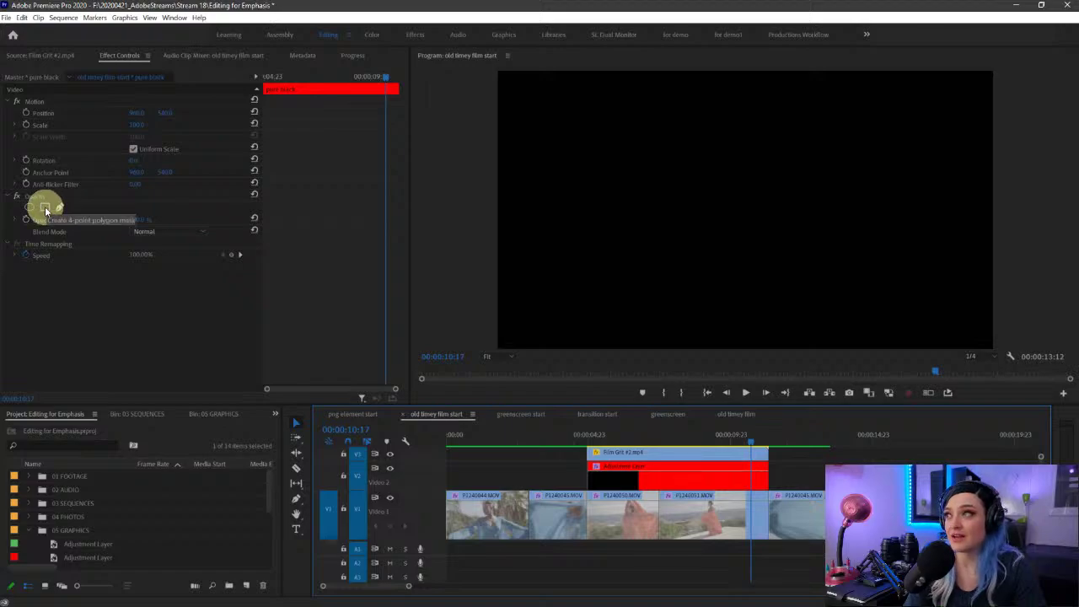
Step: Add a four-point polygon opacity mask to the pure black clip and stretch it to nearly the full frame height
click(45, 207)
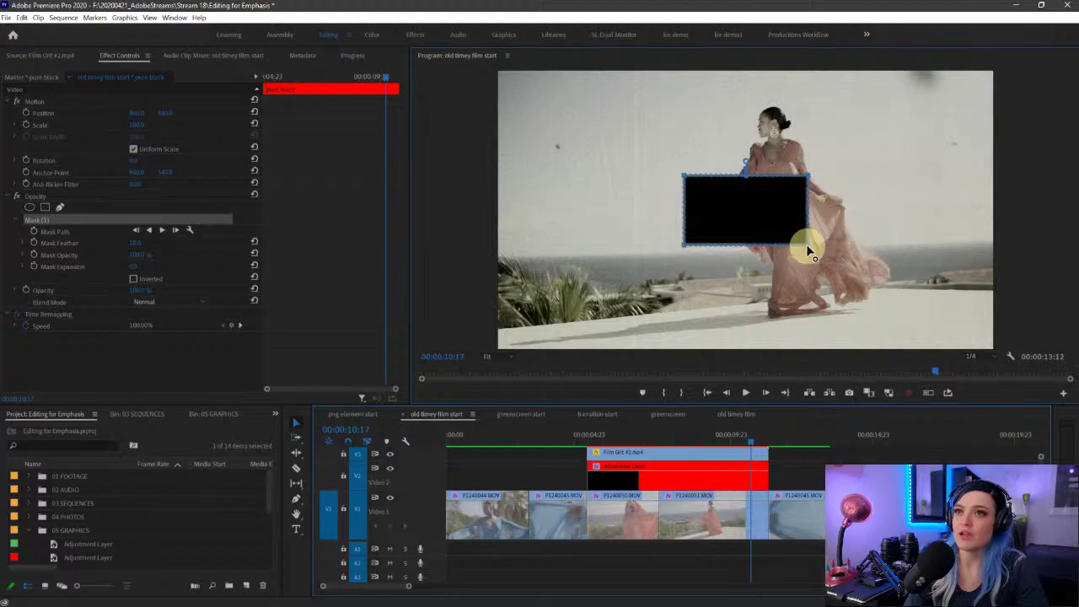
drag(808, 251, 864, 253)
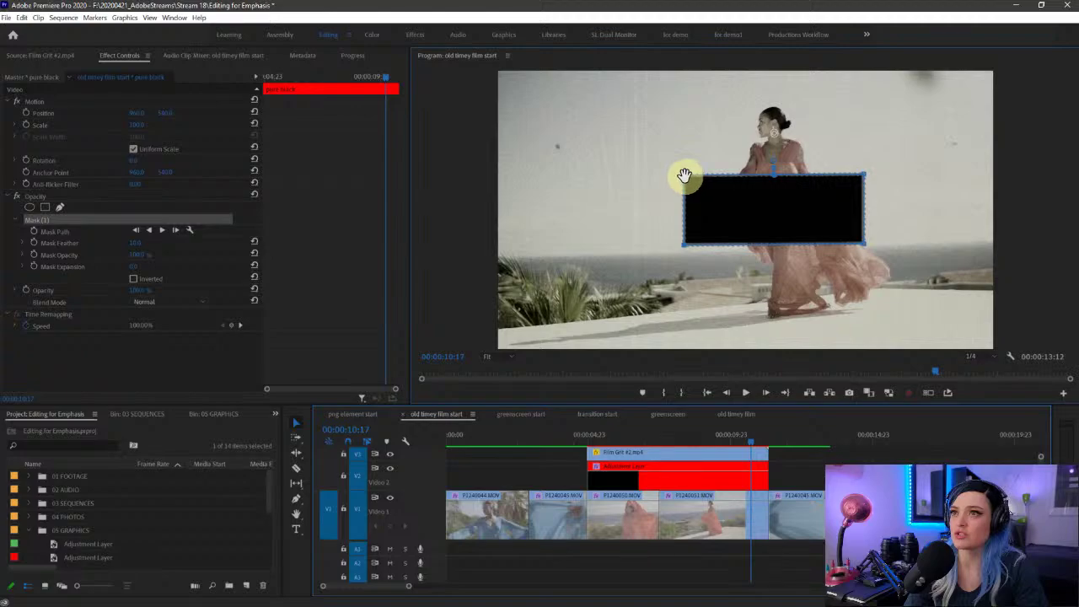
drag(685, 174, 625, 183)
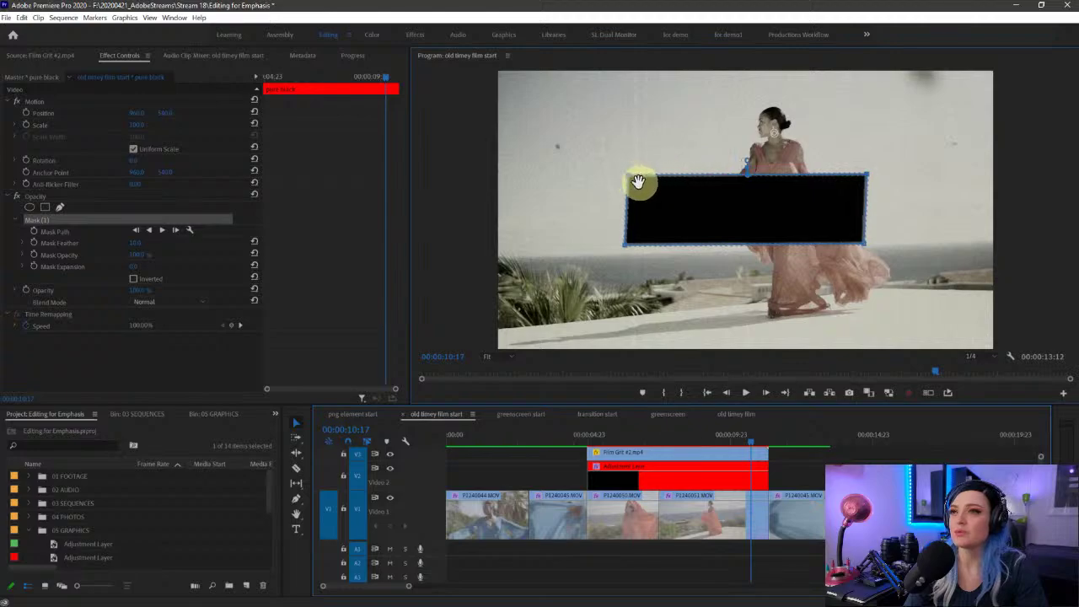
drag(624, 176, 621, 78)
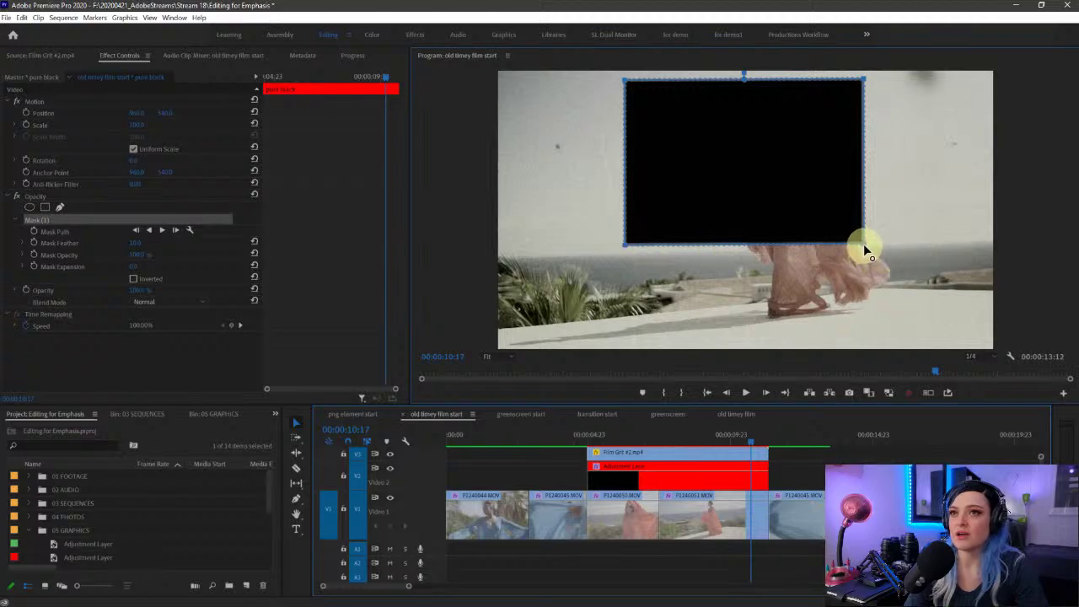
drag(863, 244, 866, 335)
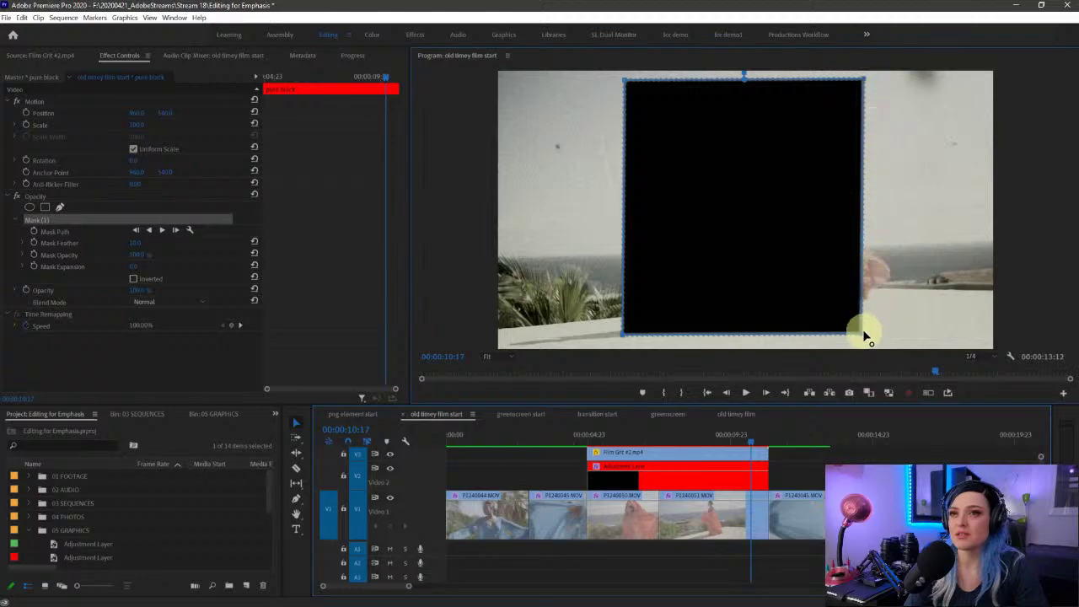
drag(861, 341, 872, 334)
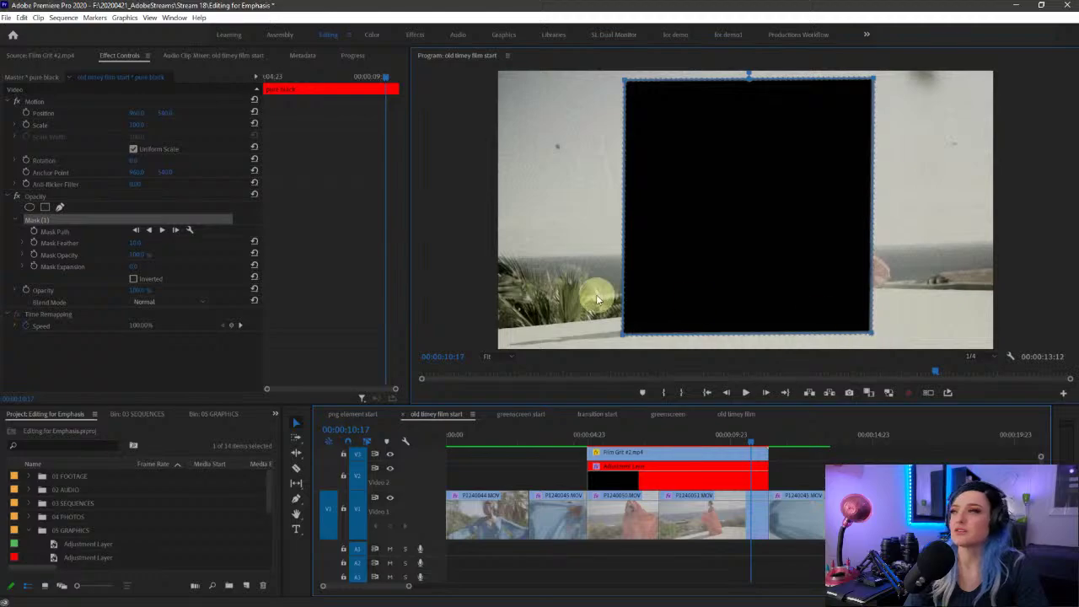
mouse_move(707, 82)
mouse_down()
mouse_move(679, 86)
mouse_move(628, 120)
mouse_move(628, 200)
mouse_up()
mouse_move(623, 250)
mouse_down()
mouse_move(629, 286)
mouse_move(712, 337)
mouse_up()
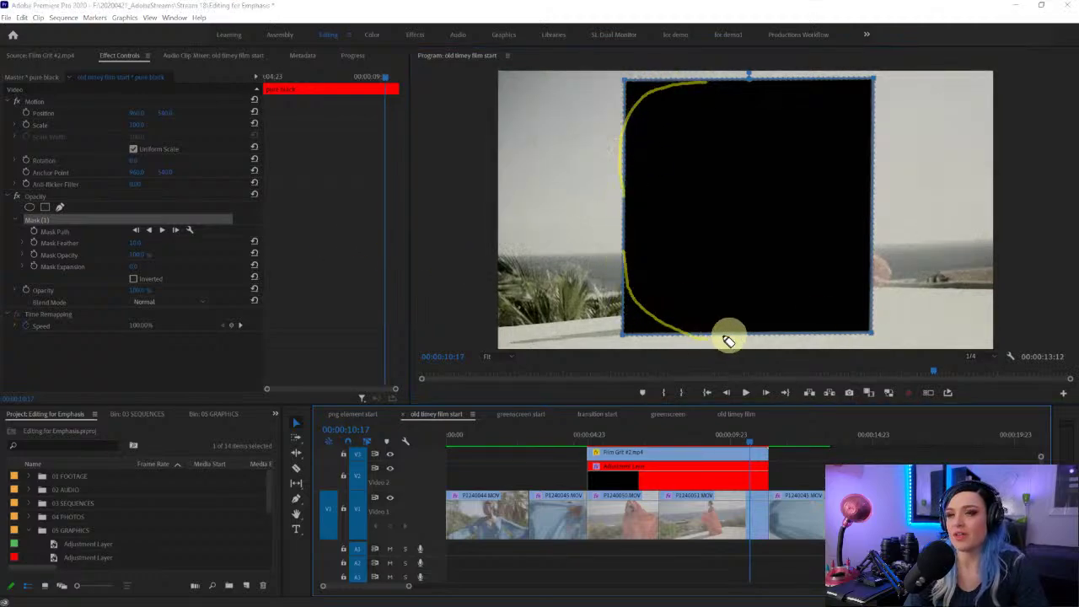
mouse_move(811, 340)
mouse_down()
mouse_move(859, 270)
mouse_move(797, 65)
mouse_up()
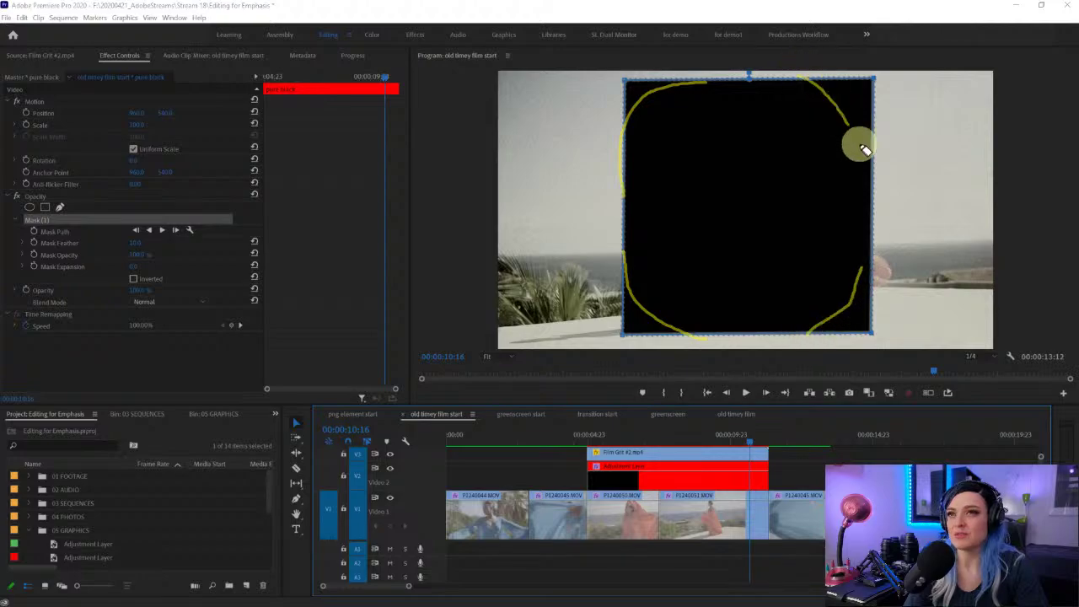
key(e)
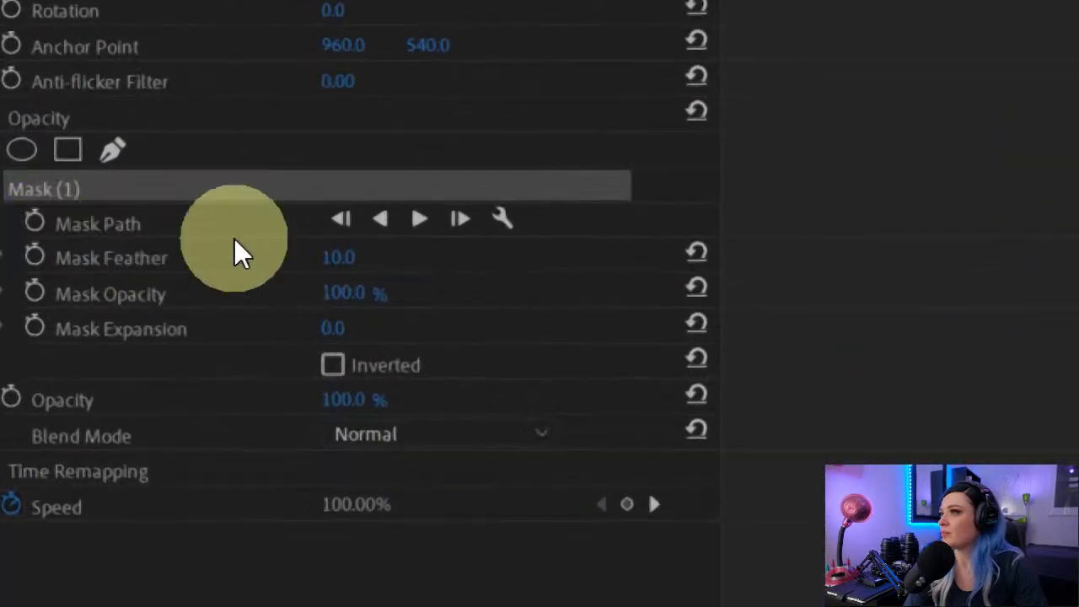
Step: Set the Mask Feather of the pure black clip's opacity mask to 0
click(337, 255)
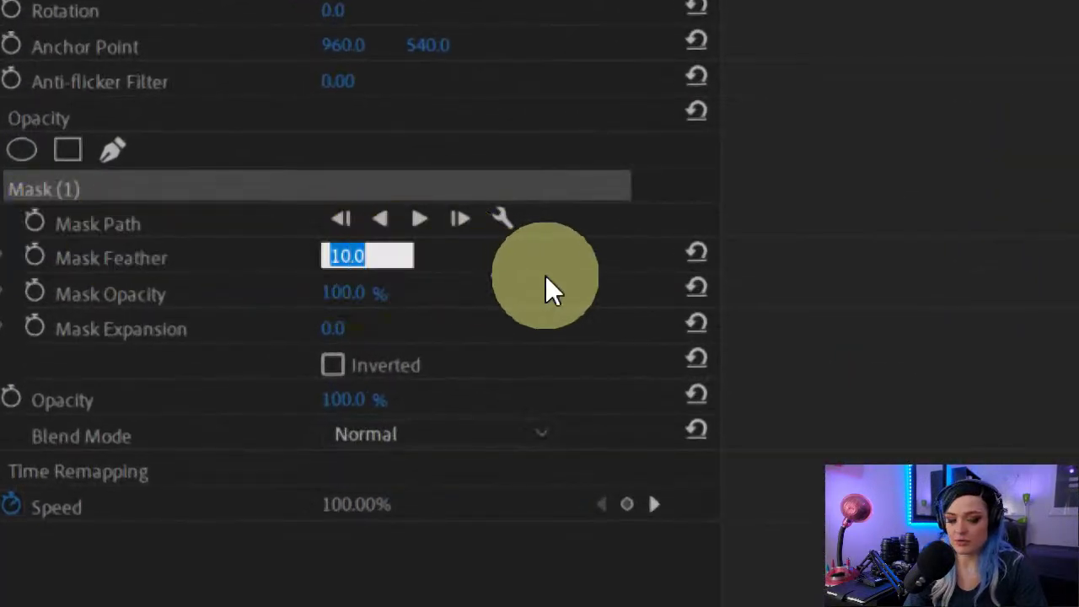
text(0)
key(Return)
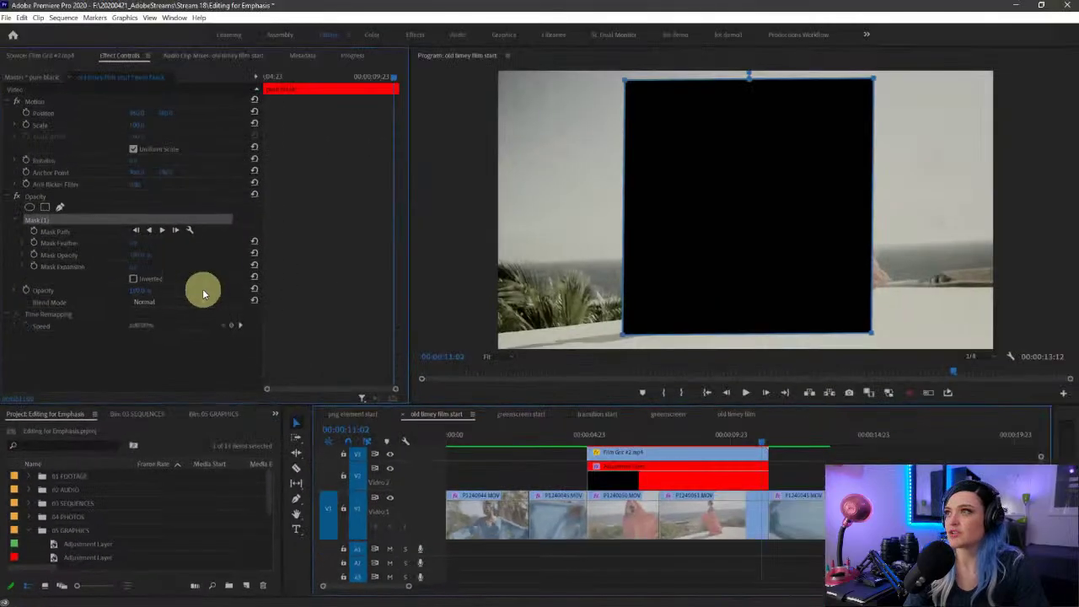
drag(135, 241, 19, 241)
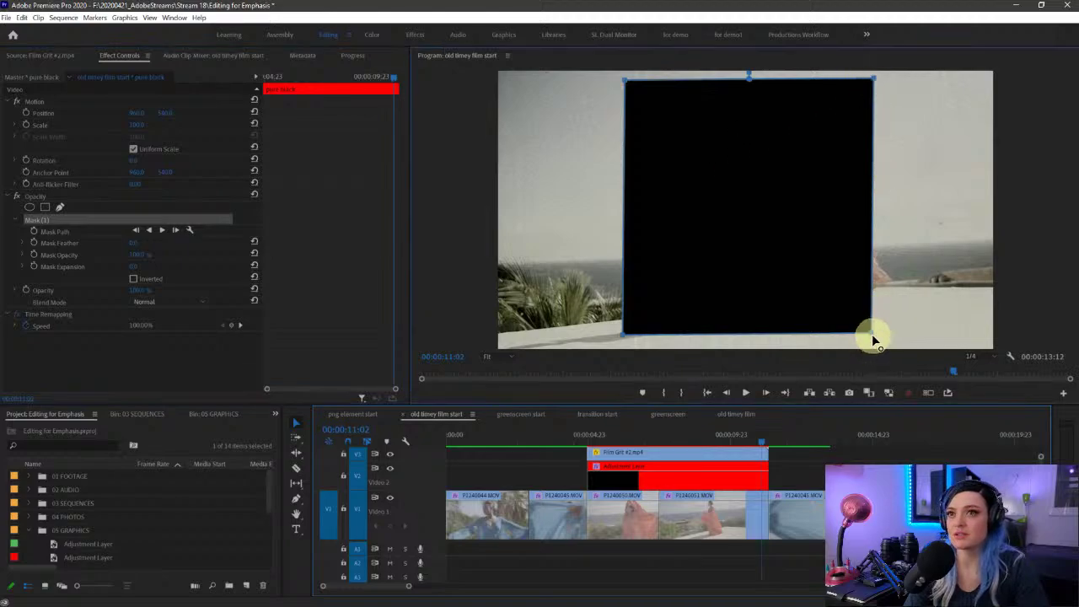
Step: Narrow the pure black clip's mask by moving its right edge inward over the woman
drag(871, 332, 816, 342)
key(ctrl+z)
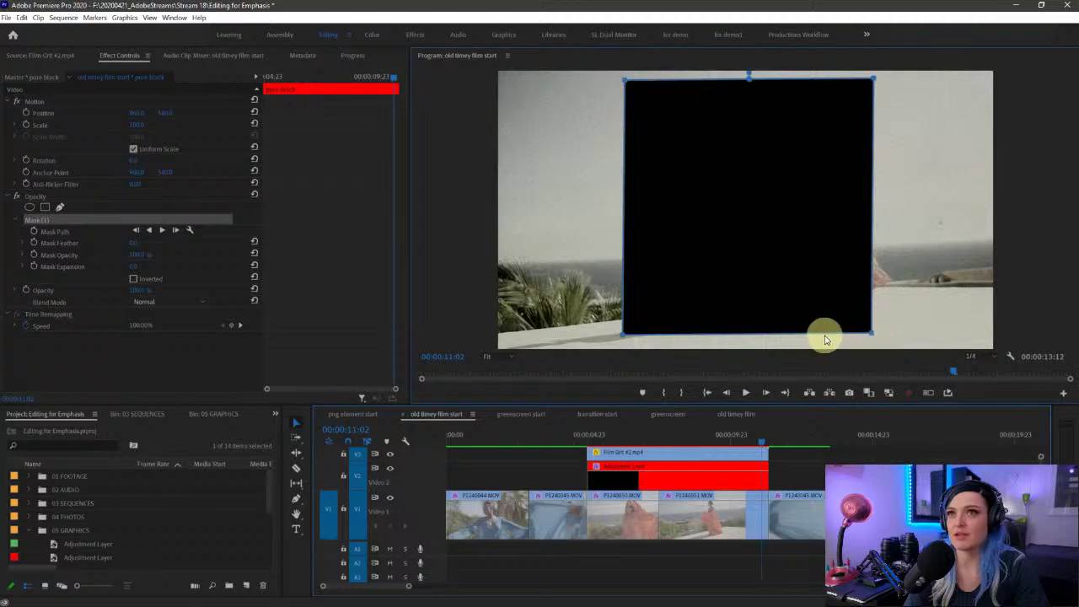
drag(870, 332, 792, 334)
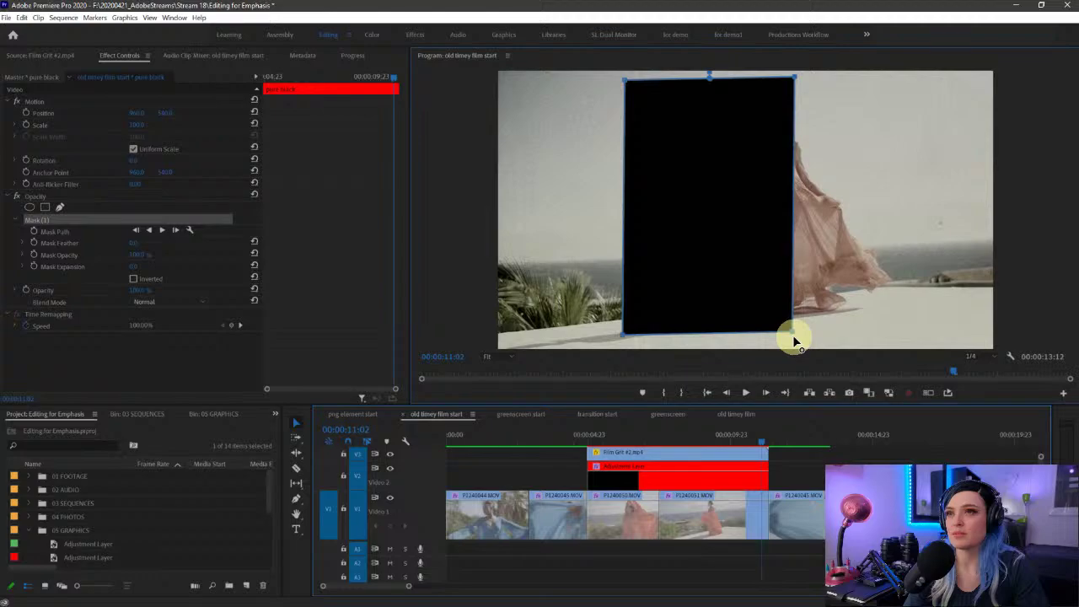
Step: Replace the masked pure black clip on Video 4 with a fresh copy of the matte spanning both red-dress clips
click(798, 487)
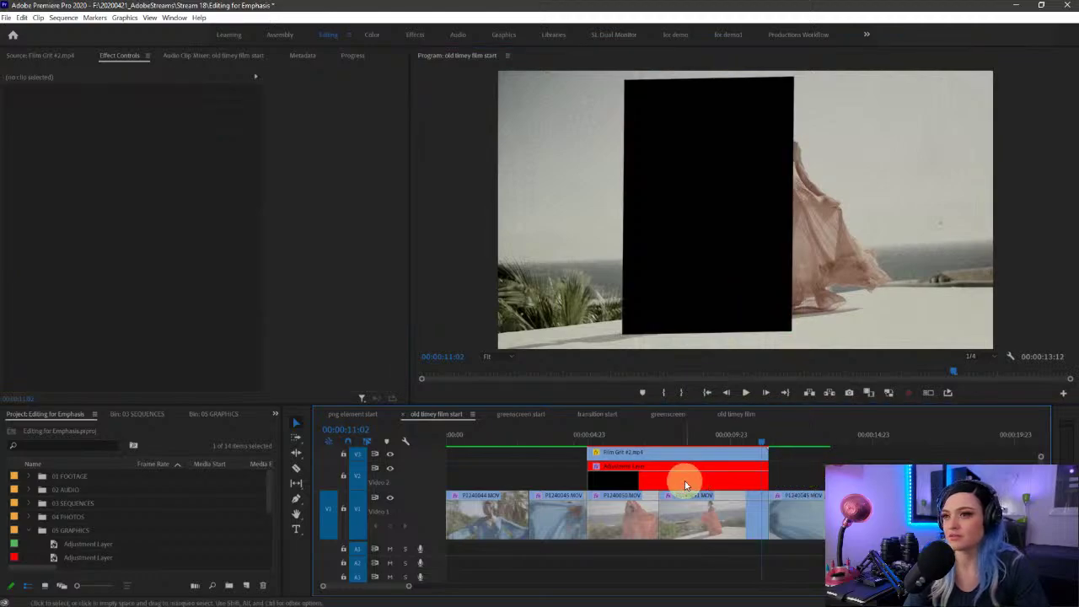
scroll(684, 479, up, 1)
click(681, 475)
click(681, 461)
key(Delete)
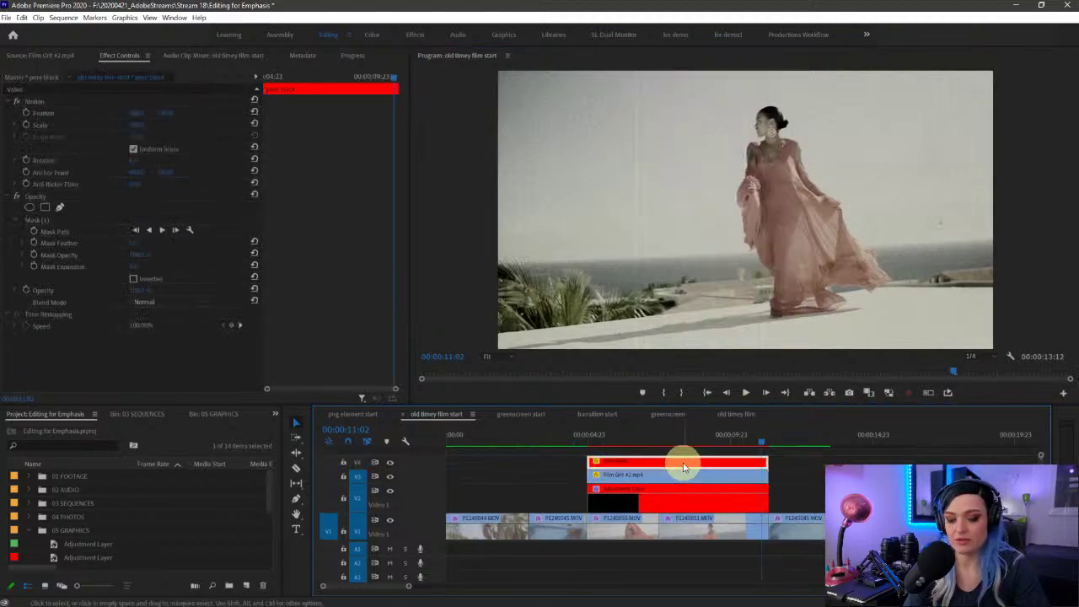
scroll(93, 534, down, 3)
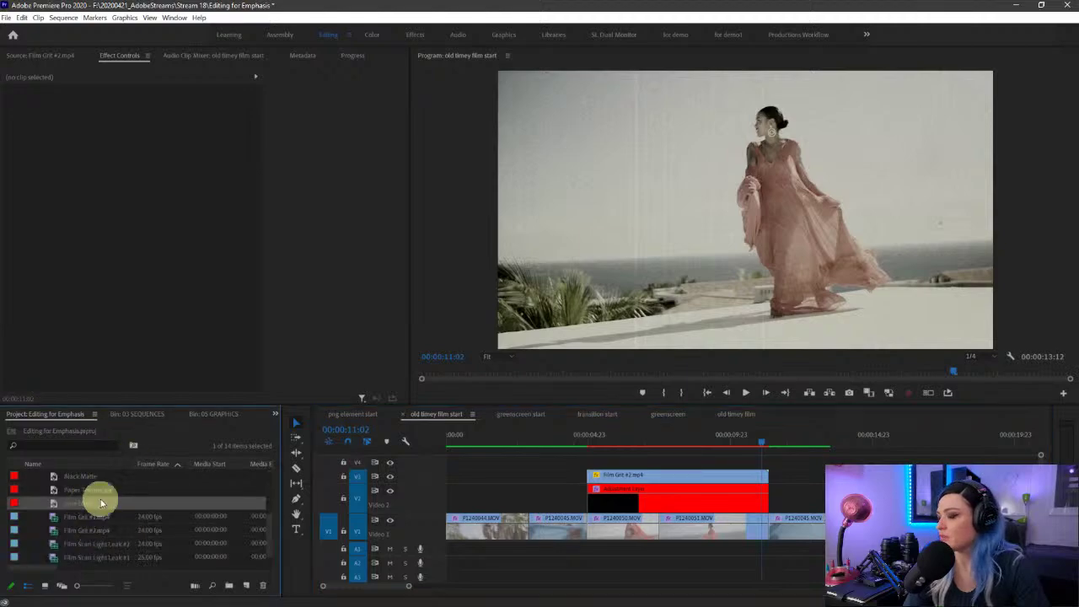
drag(99, 503, 766, 463)
click(732, 470)
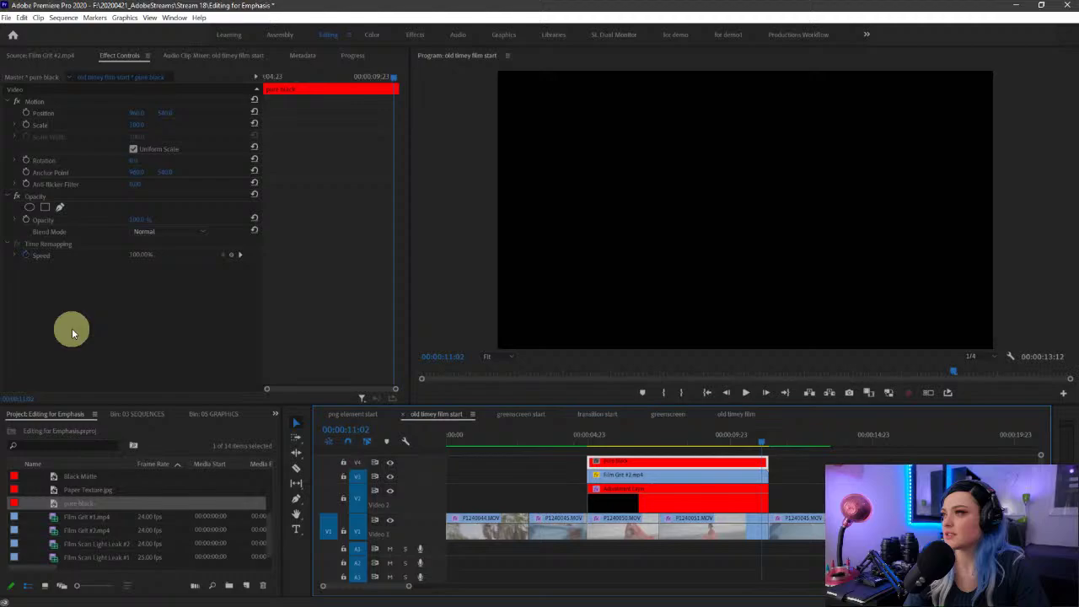
Step: Add a four-point polygon opacity mask to the new pure black clip with Mask Feather 0 and Mask Expansion about 111
click(45, 206)
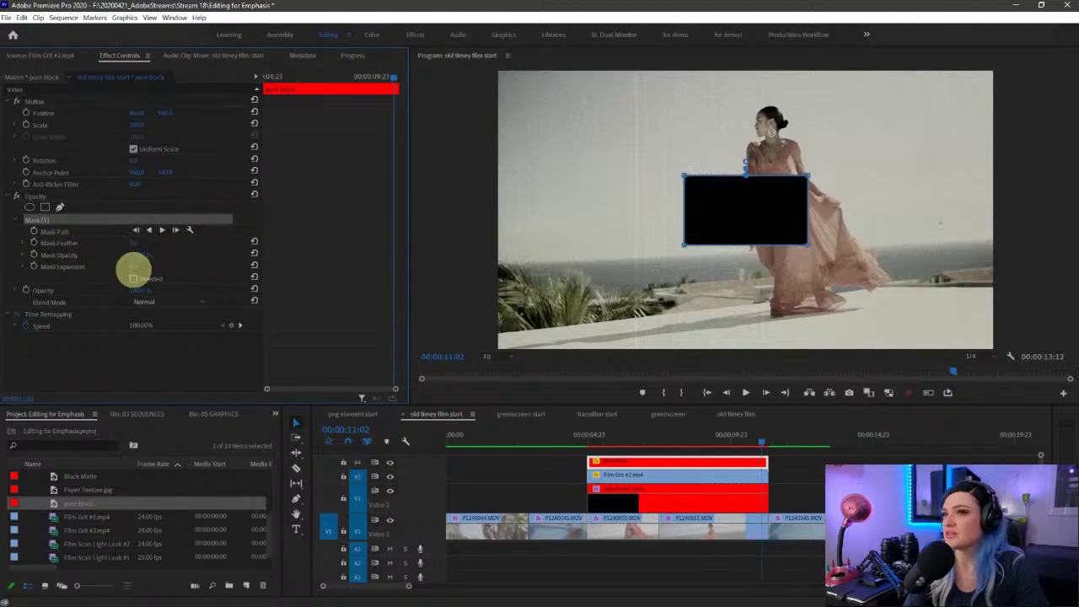
drag(133, 268, 197, 275)
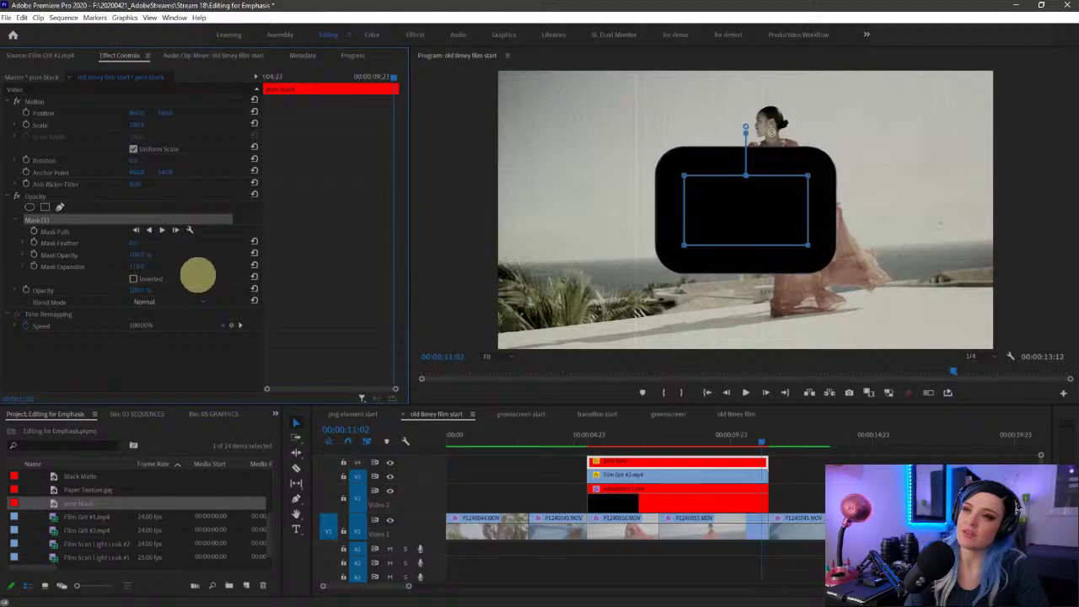
Step: Enlarge the pure black clip's opacity mask by moving its corner points outward into a wide rectangle nearly filling the frame's height
drag(808, 175, 811, 175)
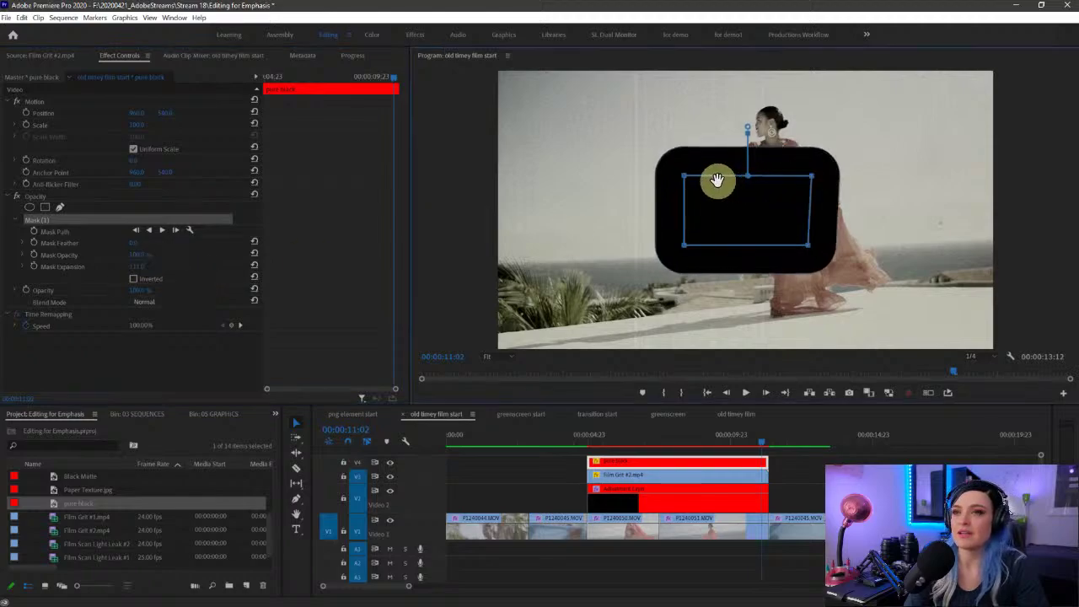
key(ctrl+z)
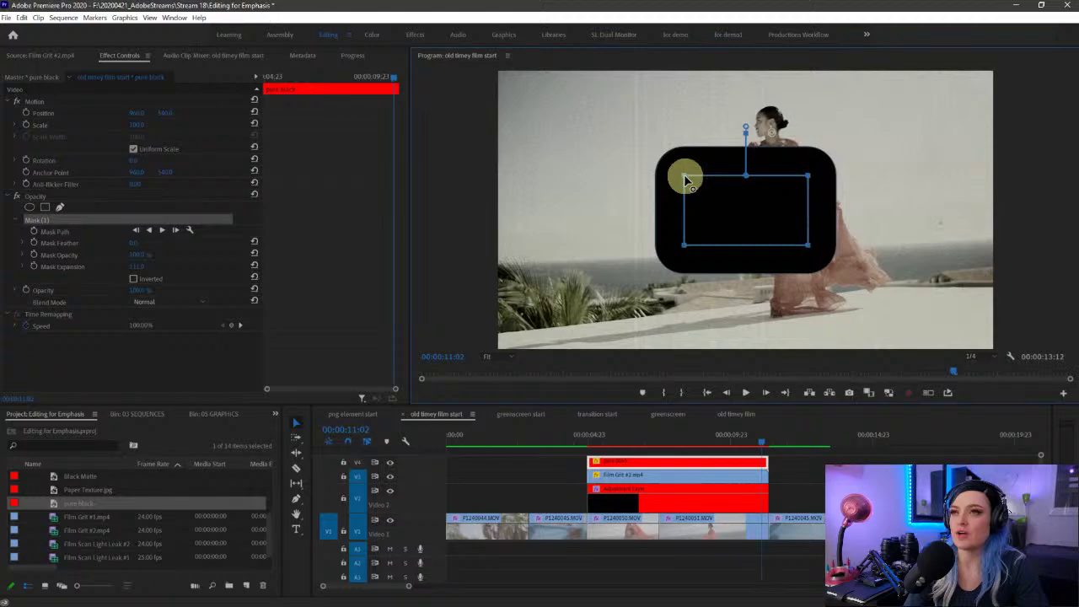
drag(685, 178, 693, 110)
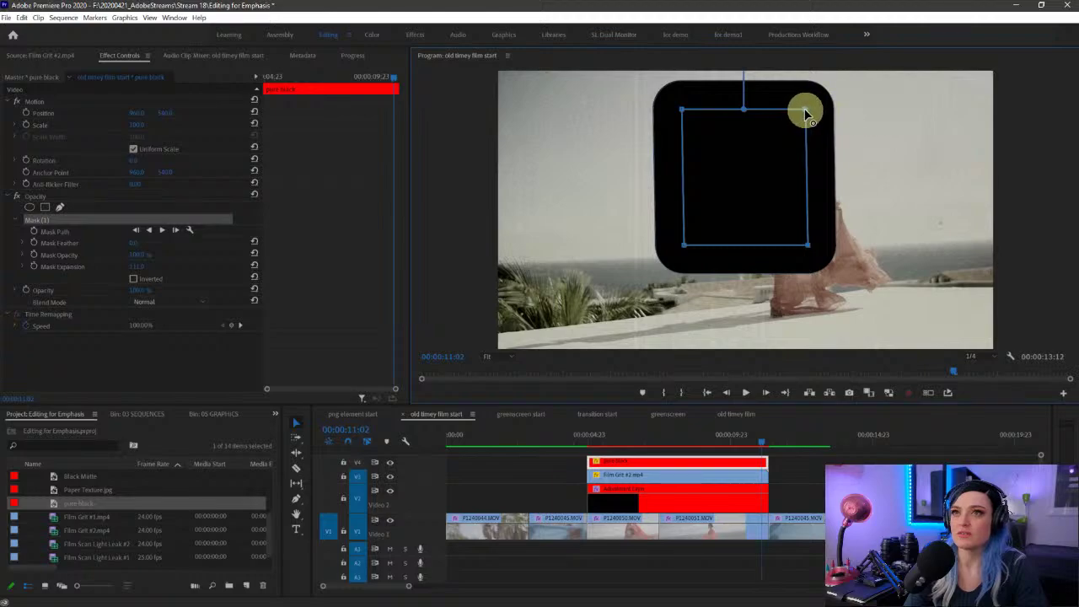
drag(804, 110, 878, 111)
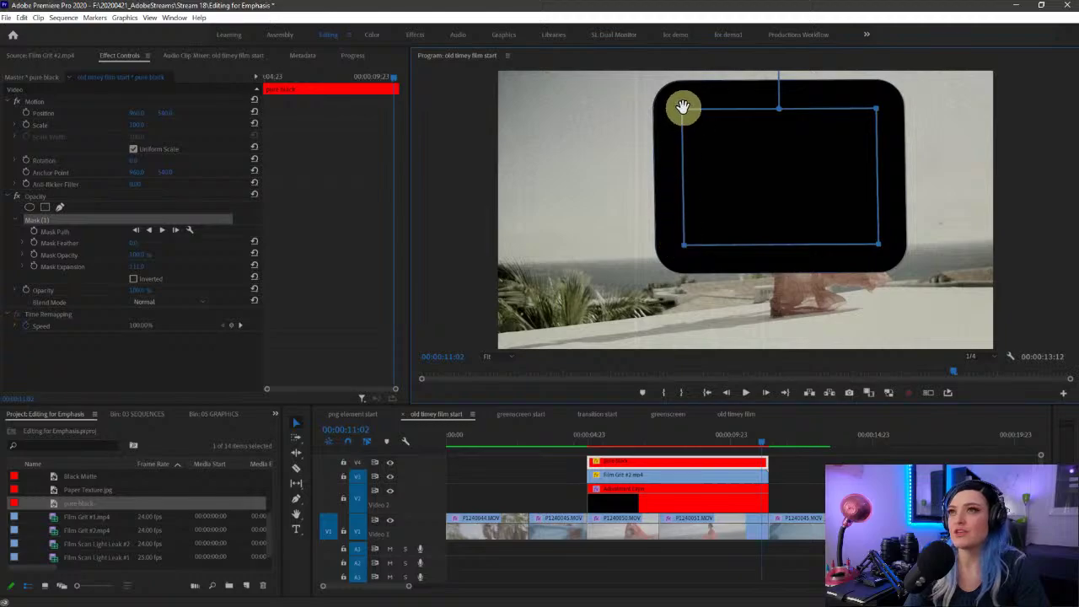
drag(682, 243, 616, 246)
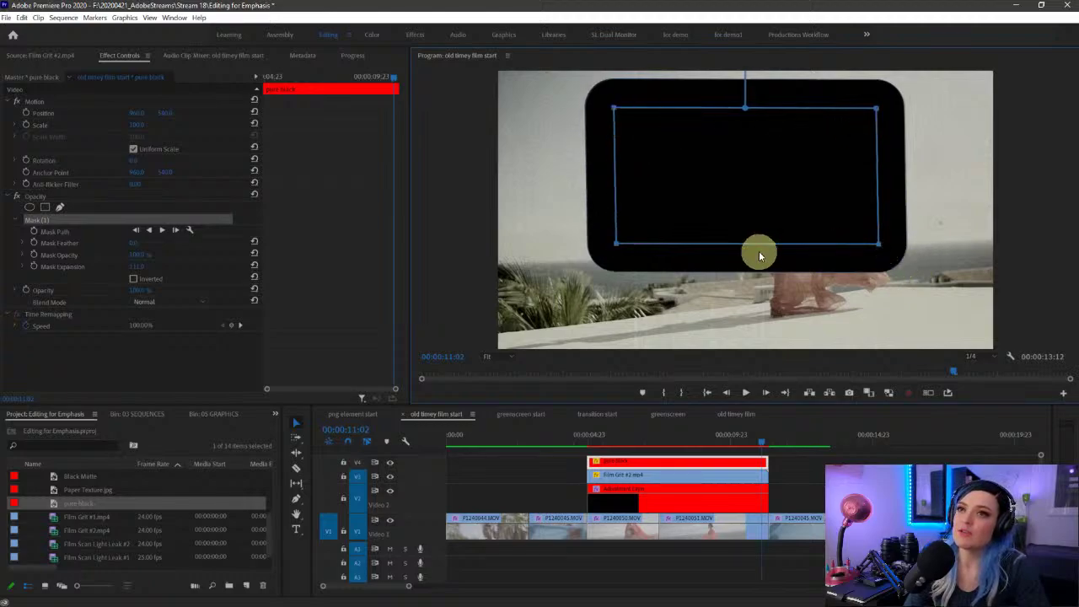
drag(616, 246, 617, 319)
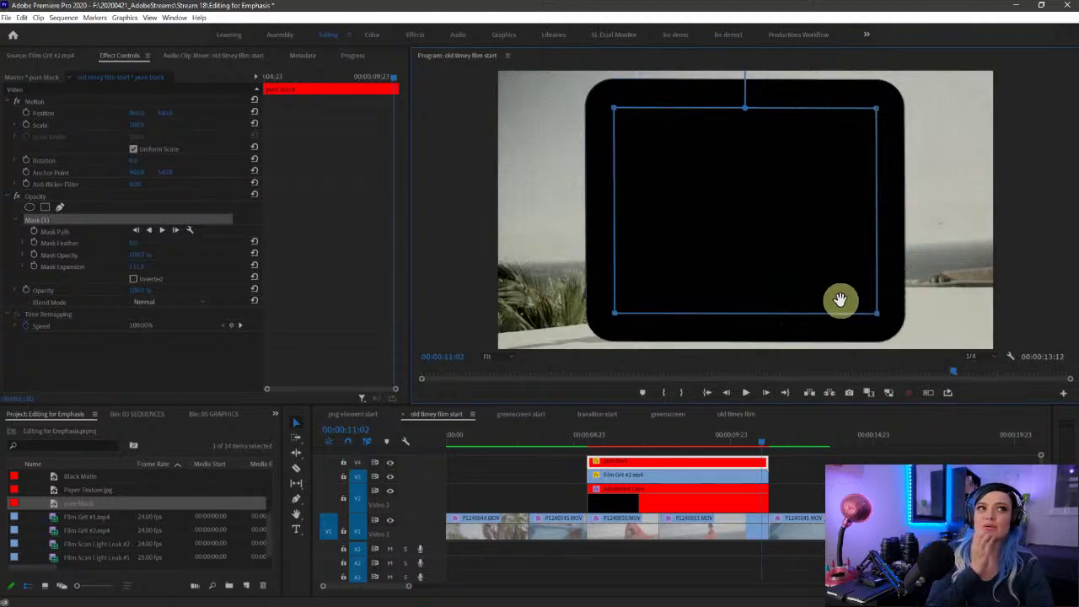
mouse_move(884, 106)
mouse_down()
mouse_move(674, 136)
mouse_move(979, 161)
mouse_move(677, 236)
mouse_up()
key(Escape)
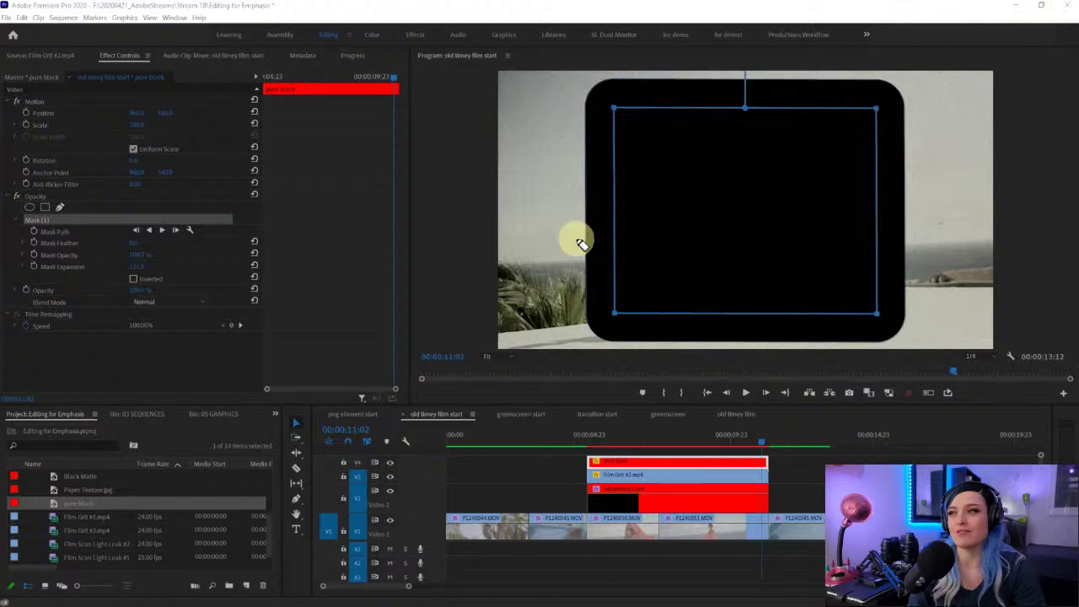
mouse_move(971, 73)
mouse_down()
mouse_move(971, 143)
mouse_move(937, 257)
mouse_move(1007, 344)
mouse_up()
mouse_move(624, 61)
mouse_down()
mouse_move(561, 95)
mouse_move(537, 340)
mouse_up()
mouse_move(885, 192)
mouse_down()
mouse_move(767, 42)
mouse_move(911, 264)
mouse_move(879, 140)
mouse_up()
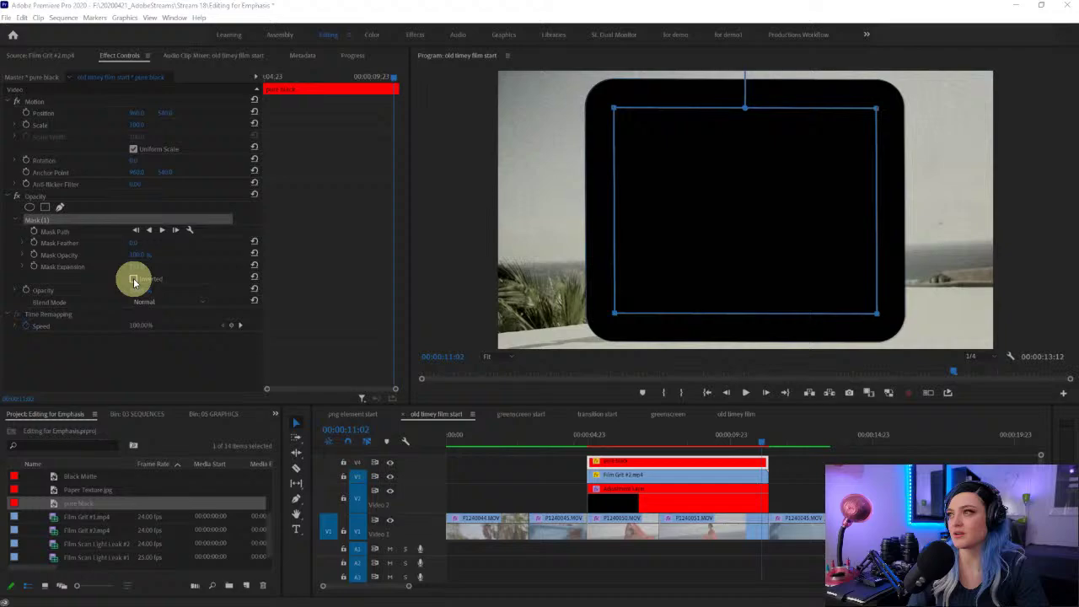
Step: Invert the pure black clip's opacity mask and play back the framed footage
click(199, 262)
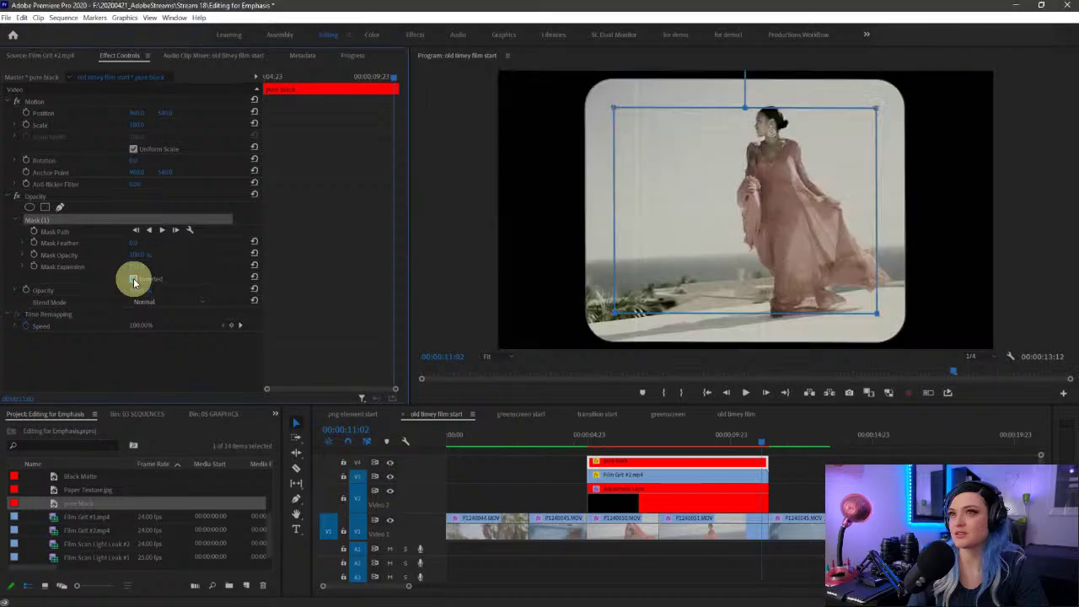
click(580, 440)
key(space)
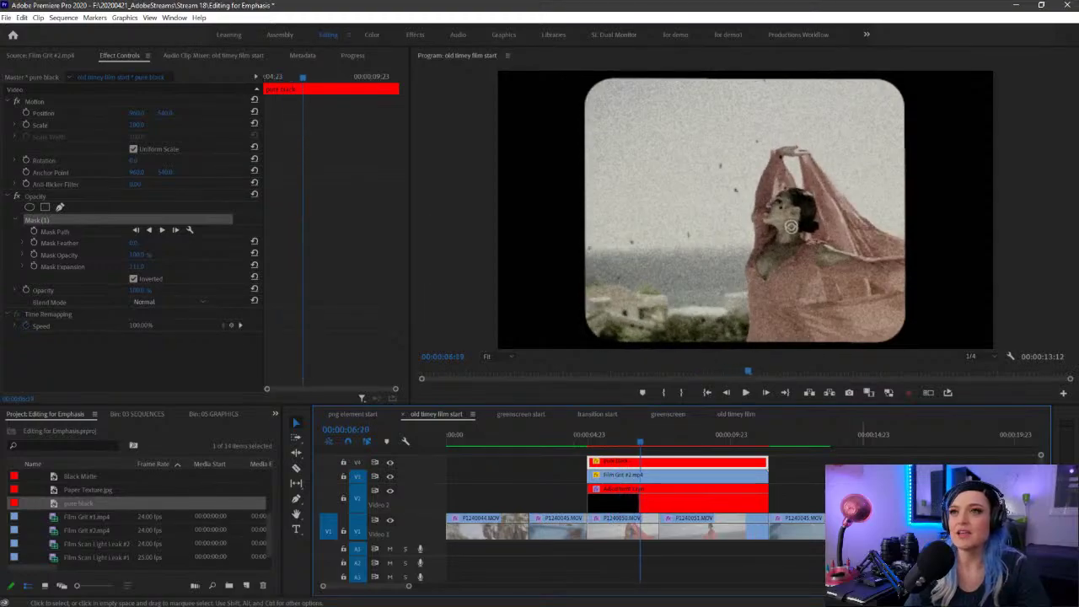
click(657, 352)
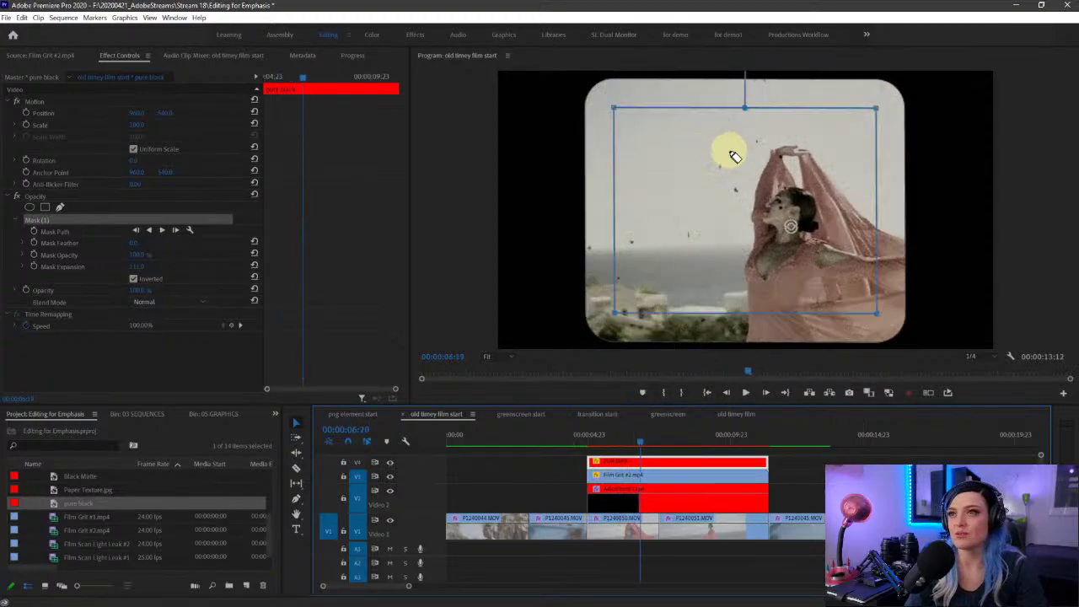
mouse_move(578, 93)
mouse_down()
mouse_move(494, 245)
mouse_move(691, 306)
mouse_up()
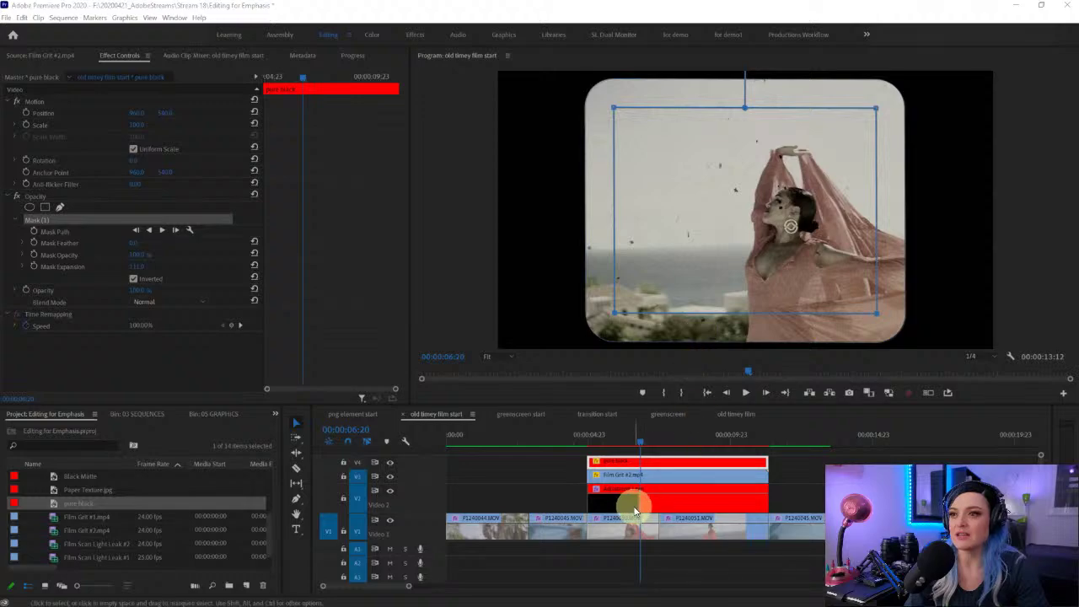
Step: Shift P1240050.MOV to a horizontal Position of 644 and move P1240051.MOV sideways to center the woman within the rounded frame
click(633, 535)
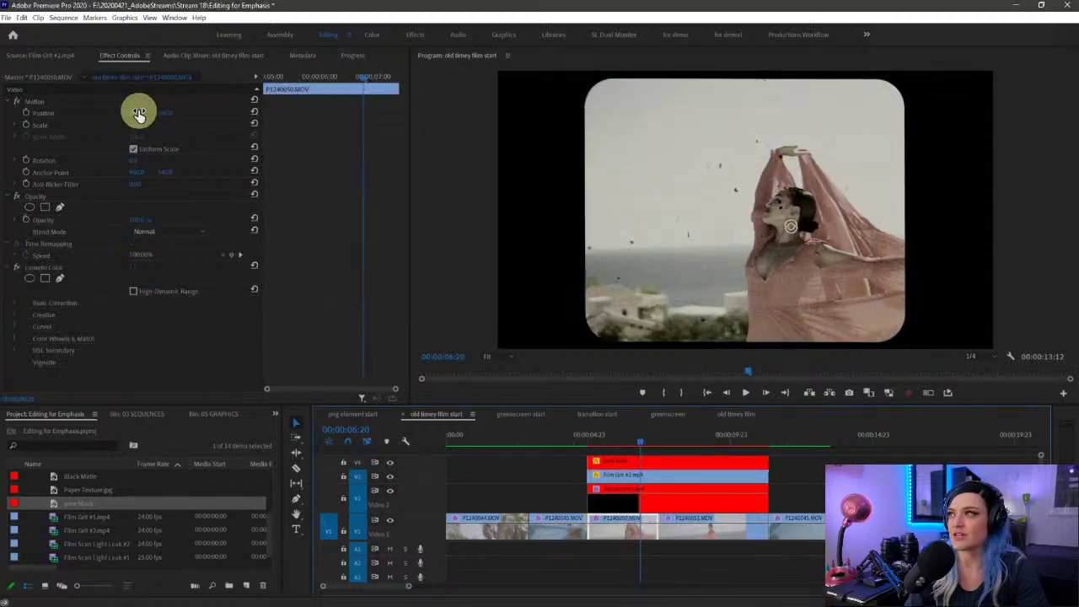
drag(139, 114, 162, 128)
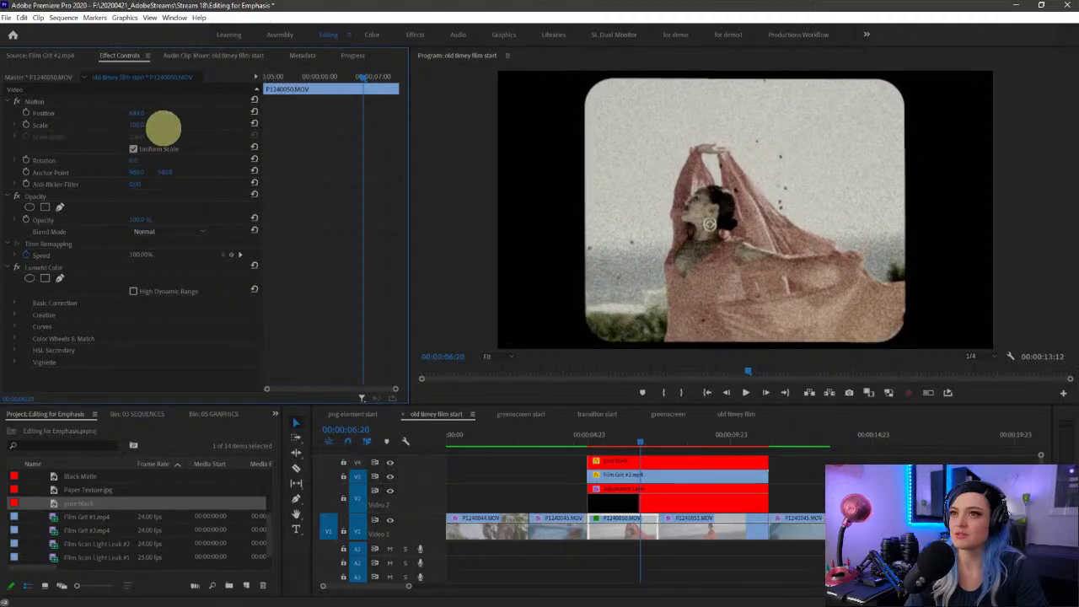
click(696, 432)
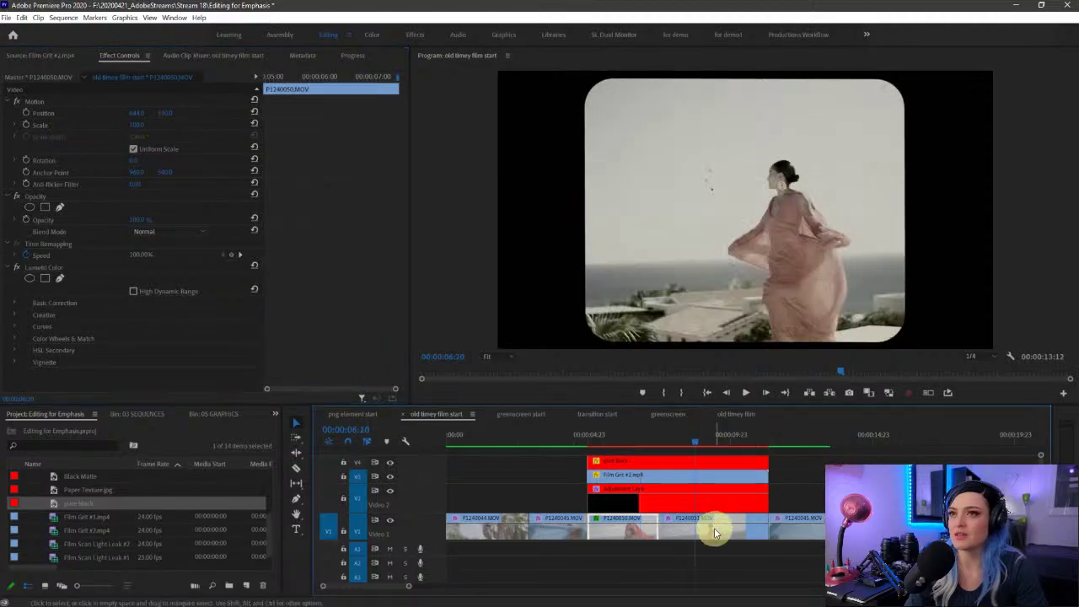
drag(135, 112, 201, 116)
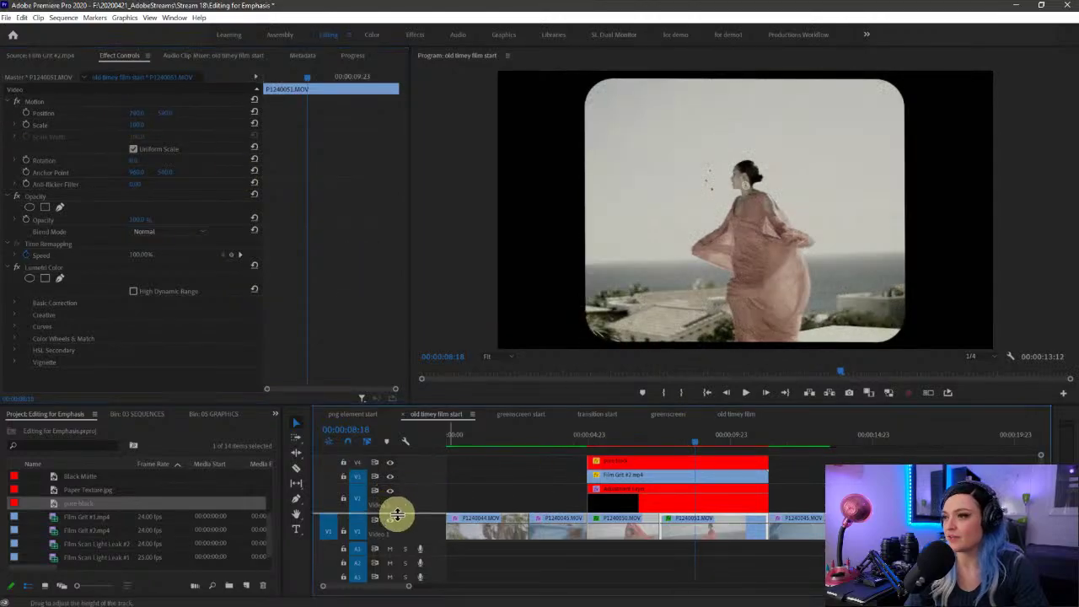
Step: Enlarge the timeline area and increase the height of the Video 1 track
drag(397, 512, 398, 497)
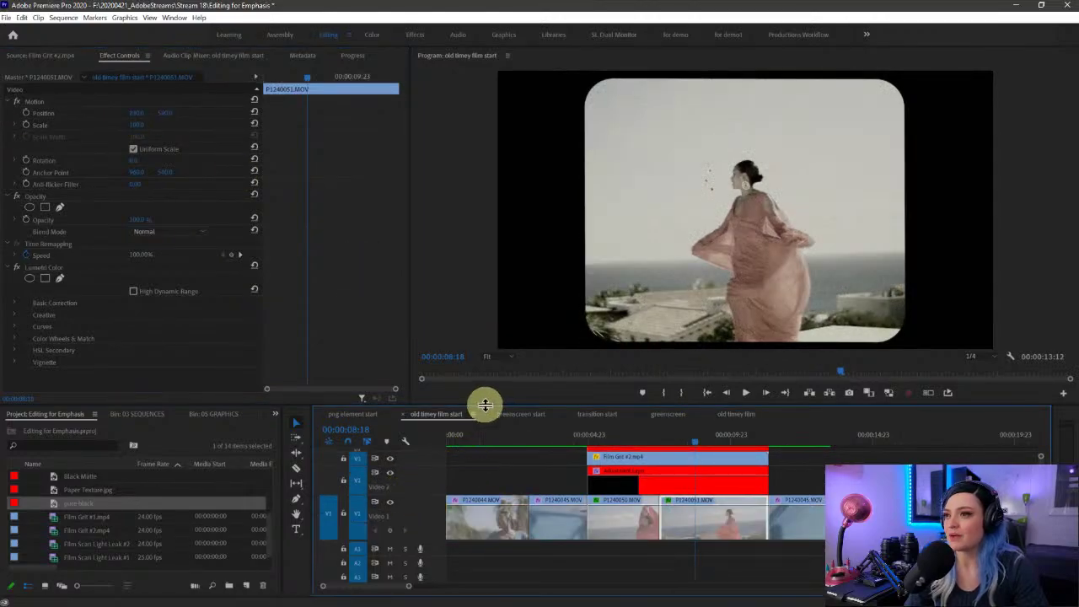
drag(485, 404, 498, 345)
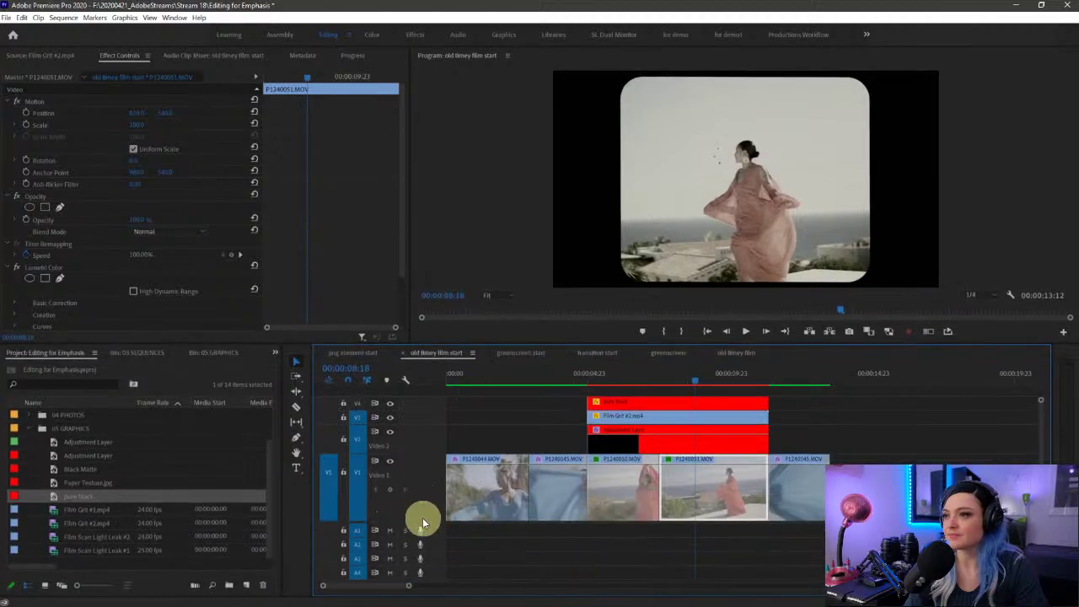
drag(422, 523, 421, 547)
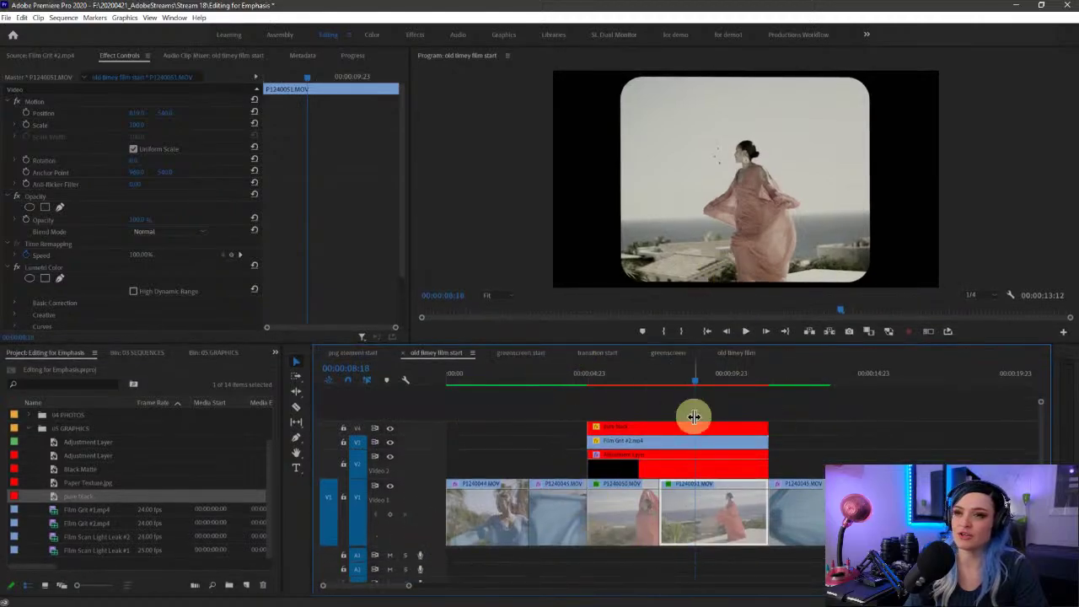
Step: Speed up P1240050.MOV and P1240051.MOV by rate stretching each to a shorter duration, and play back the result
click(635, 501)
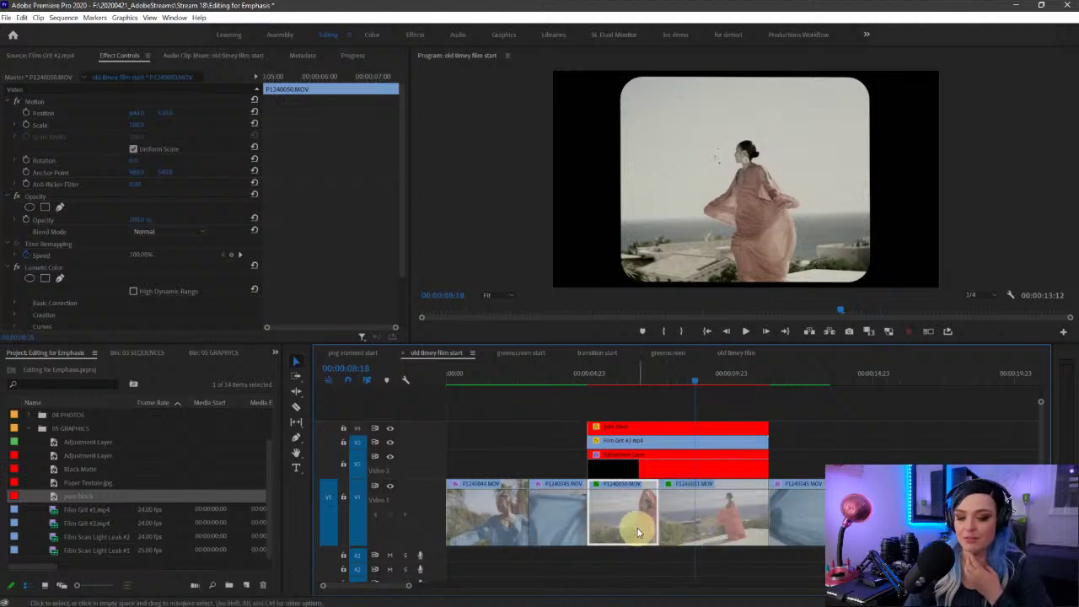
key(r)
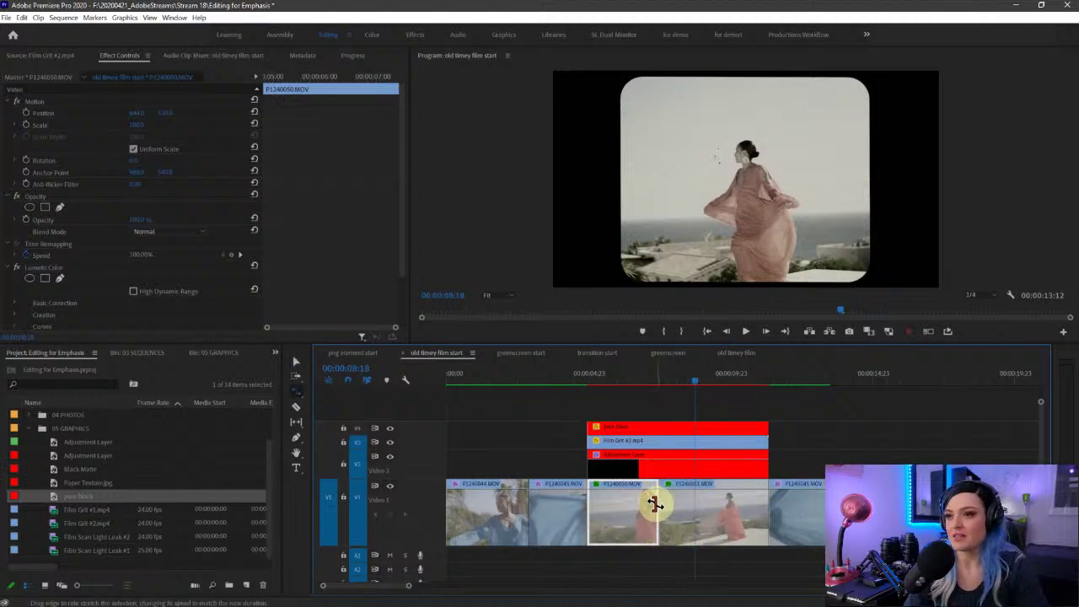
drag(655, 503, 629, 506)
drag(763, 508, 714, 510)
key(v)
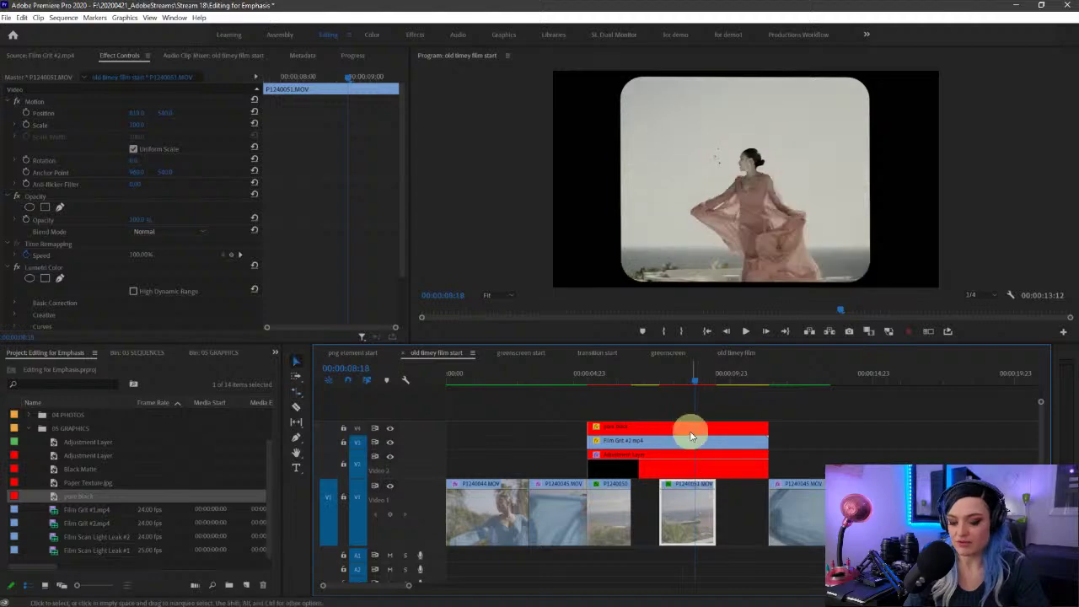
click(665, 380)
key(space)
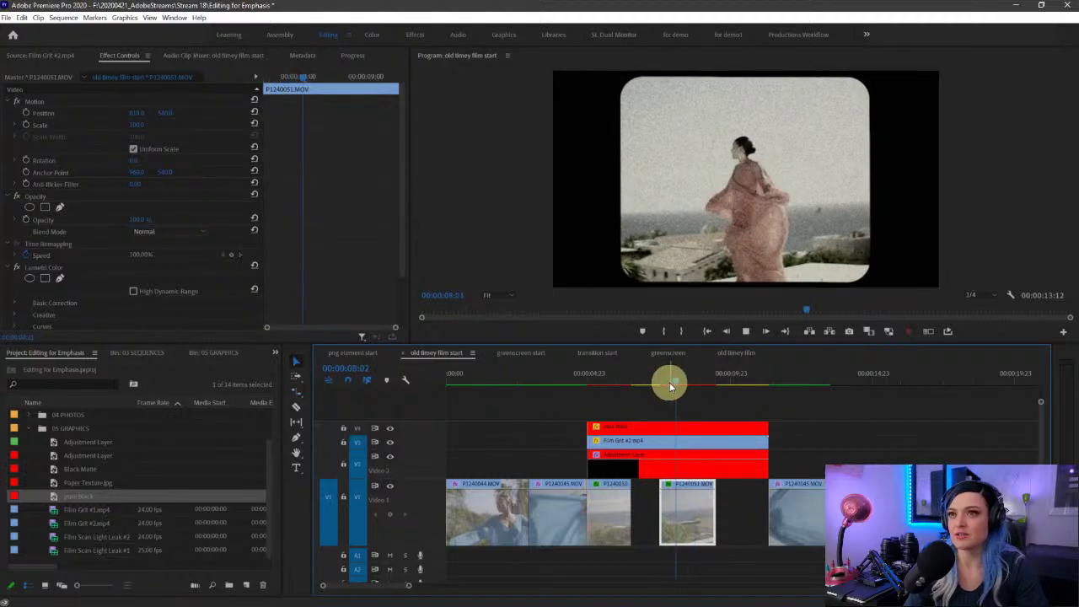
Step: Butt P1240051.MOV against P1240050.MOV, shorten the three overlay layers to its end, and ripple delete the gap before the final clip
mouse_move(674, 504)
mouse_down()
mouse_move(690, 510)
mouse_move(666, 510)
mouse_up()
drag(754, 406, 686, 440)
right_click(728, 529)
click(745, 534)
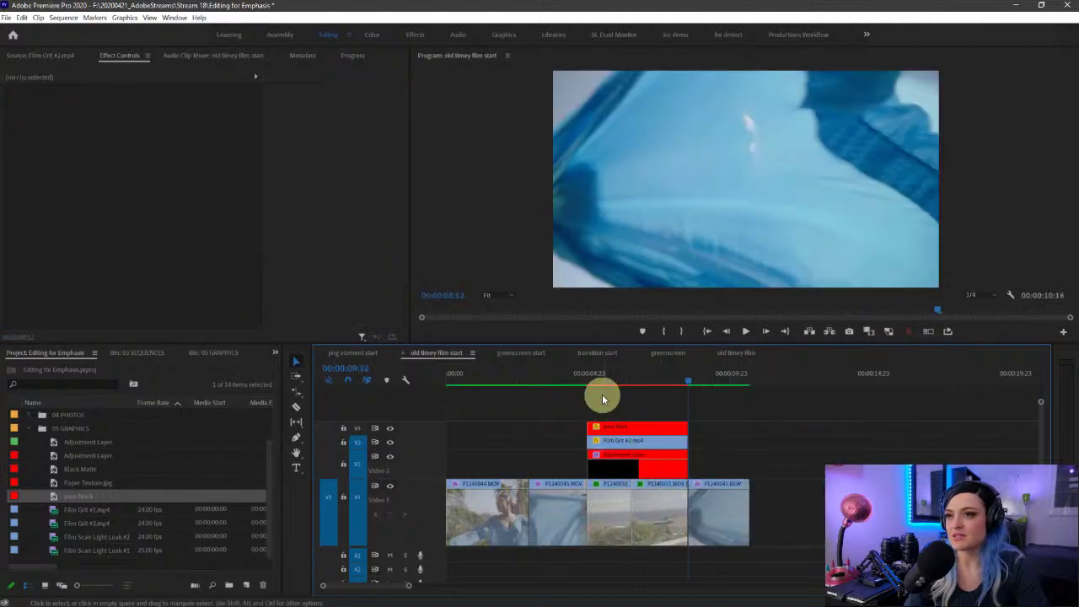
Step: Play back the two sped-up red-dress clips to review their motion within the film frame
key(space)
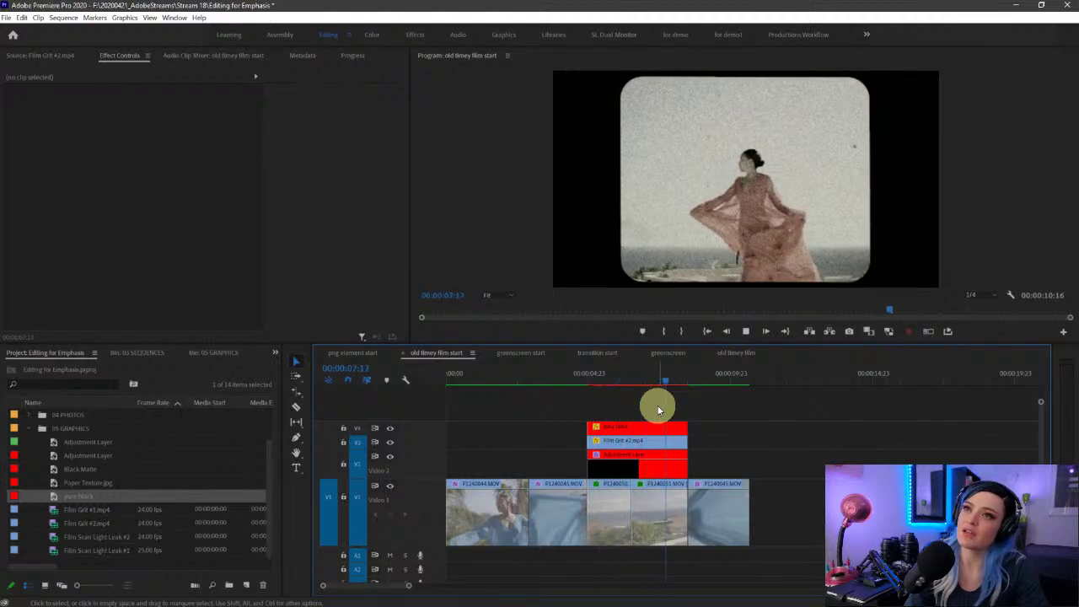
key(space)
key(space)
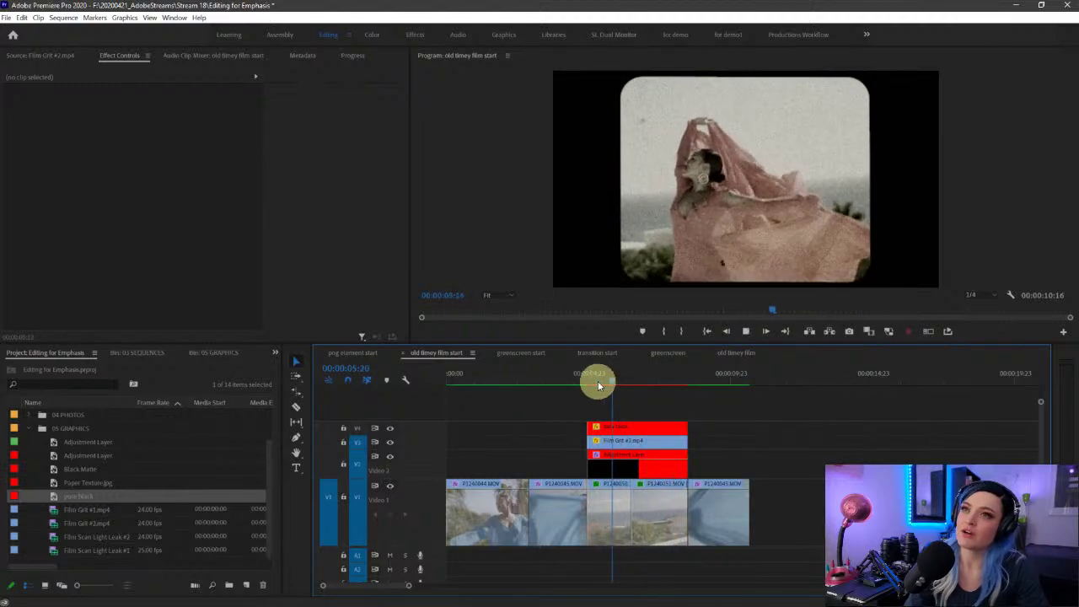
click(598, 380)
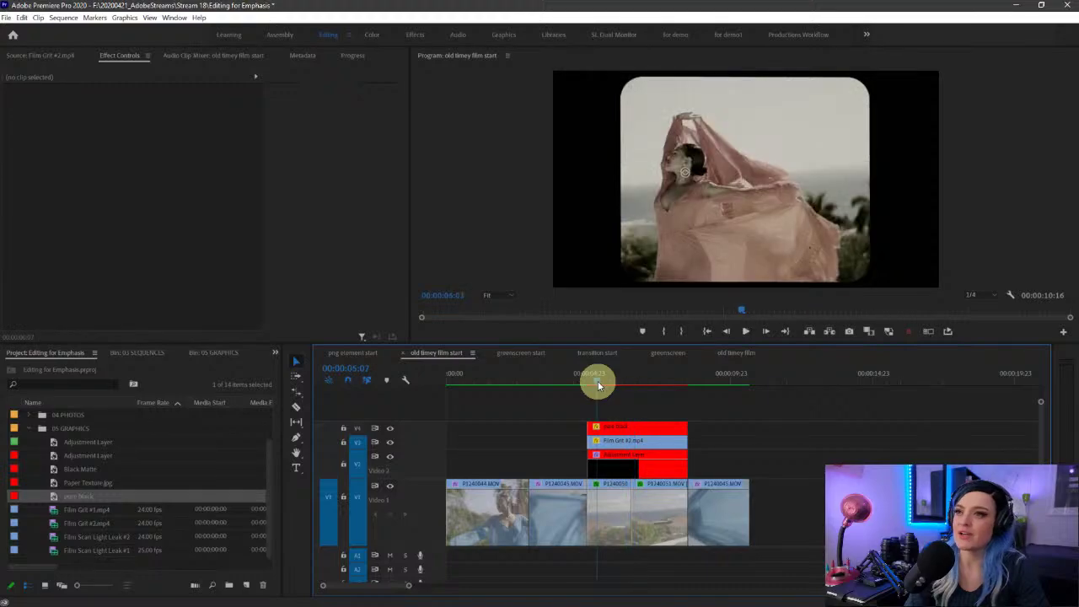
Step: Find the Posterize Time effect by searching for "time", apply it to P1240050.MOV and open its Frame Rate for editing
click(599, 485)
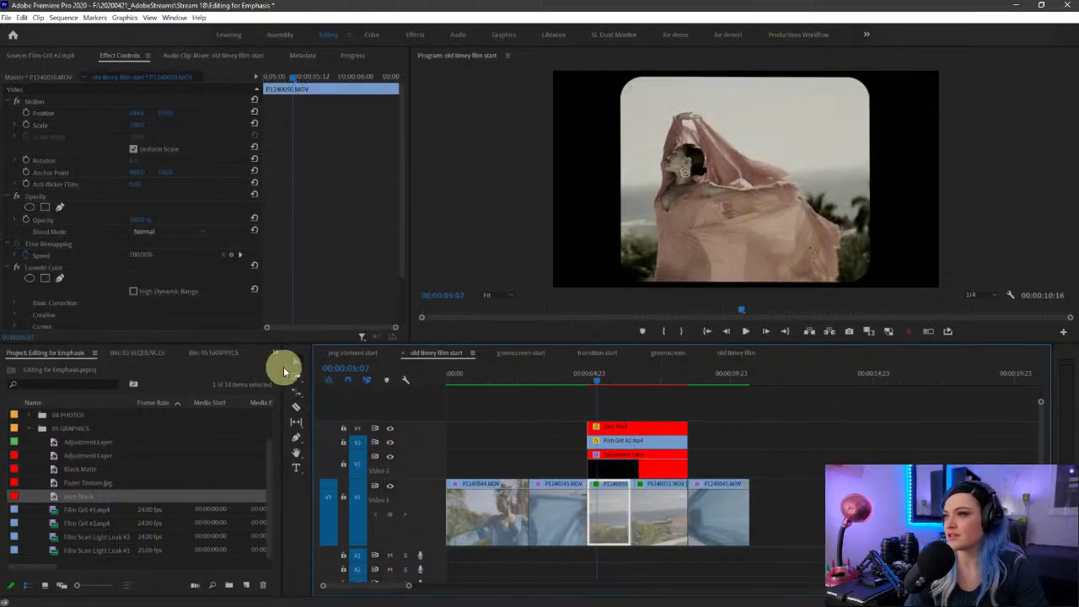
click(274, 352)
click(318, 415)
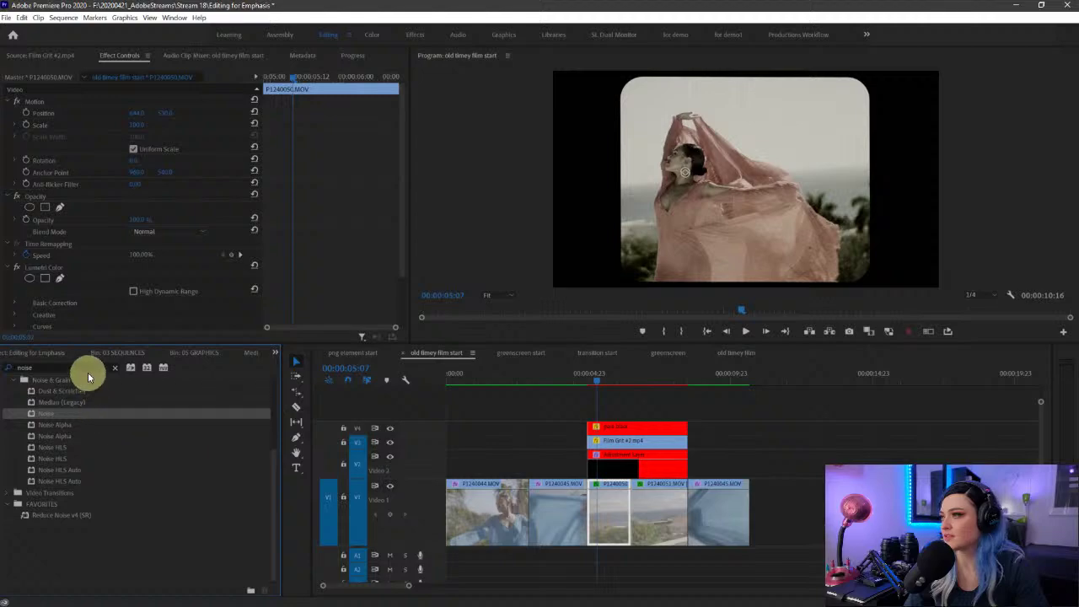
click(114, 368)
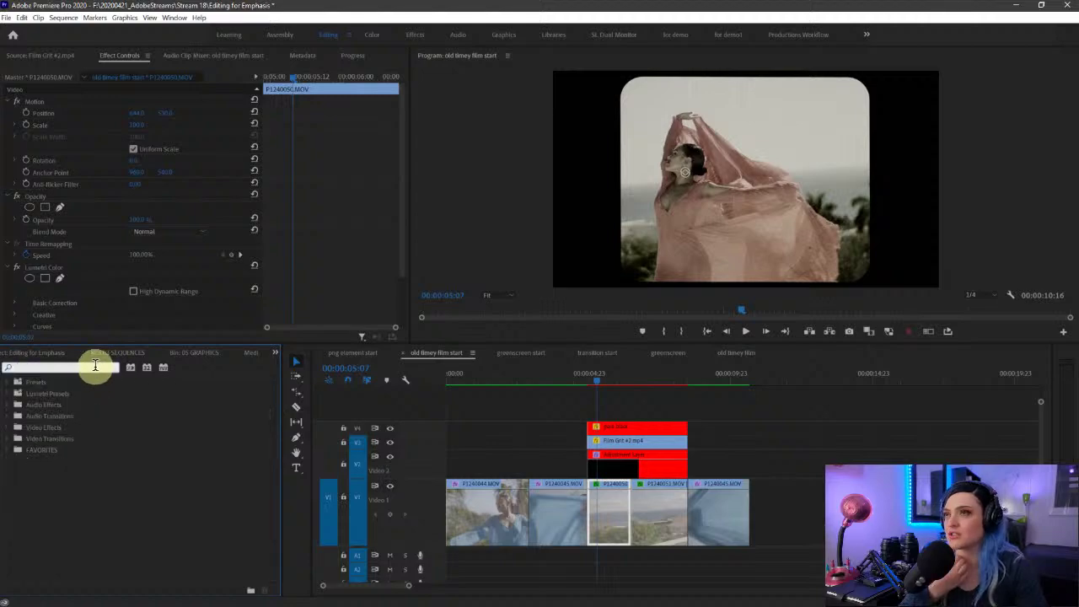
text(time)
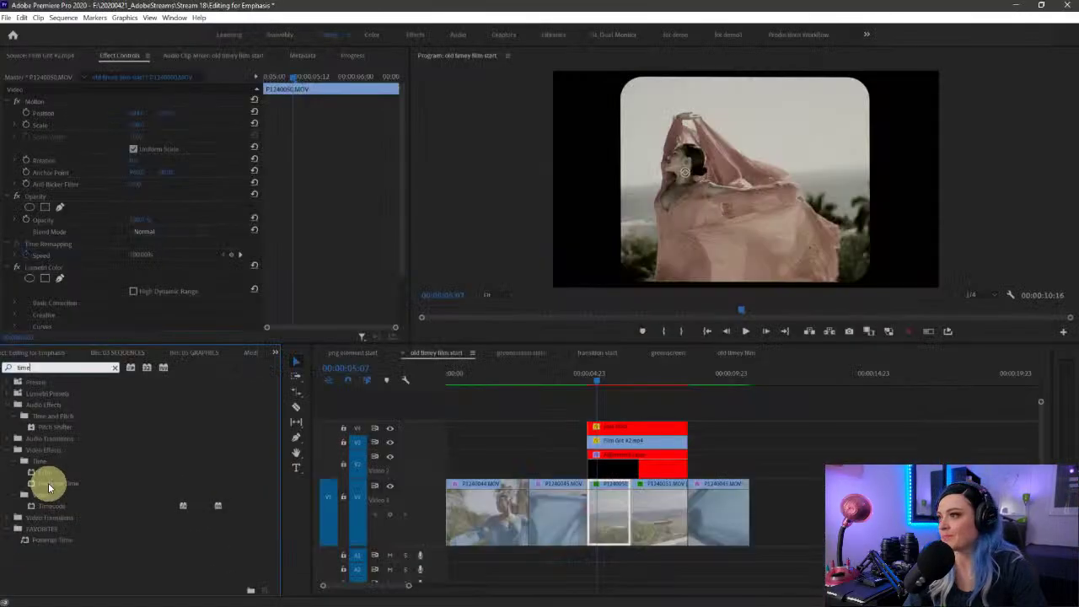
drag(56, 486, 621, 520)
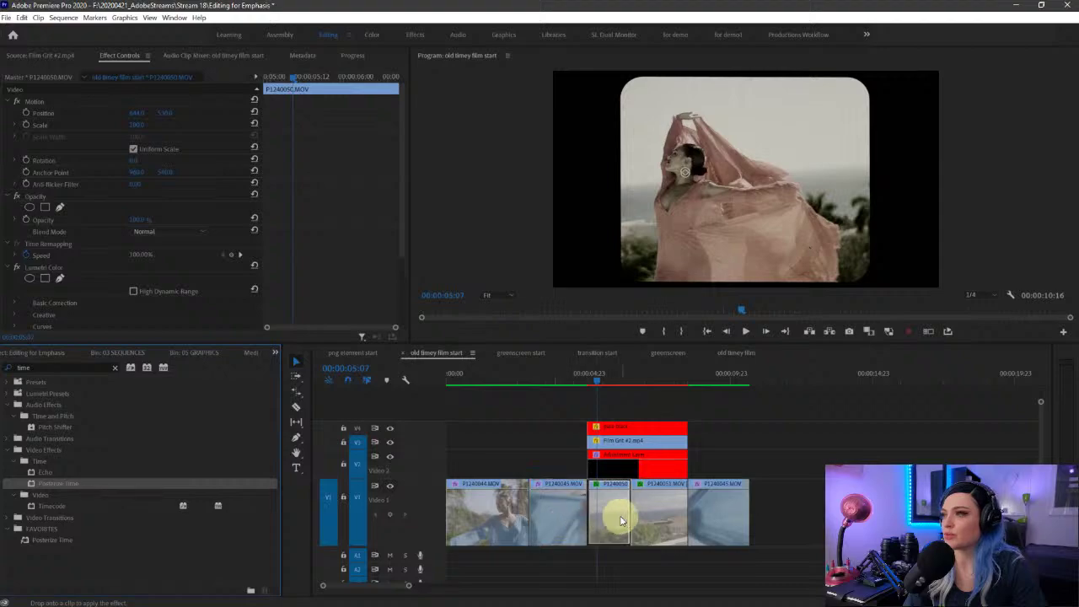
scroll(101, 275, down, 3)
click(139, 299)
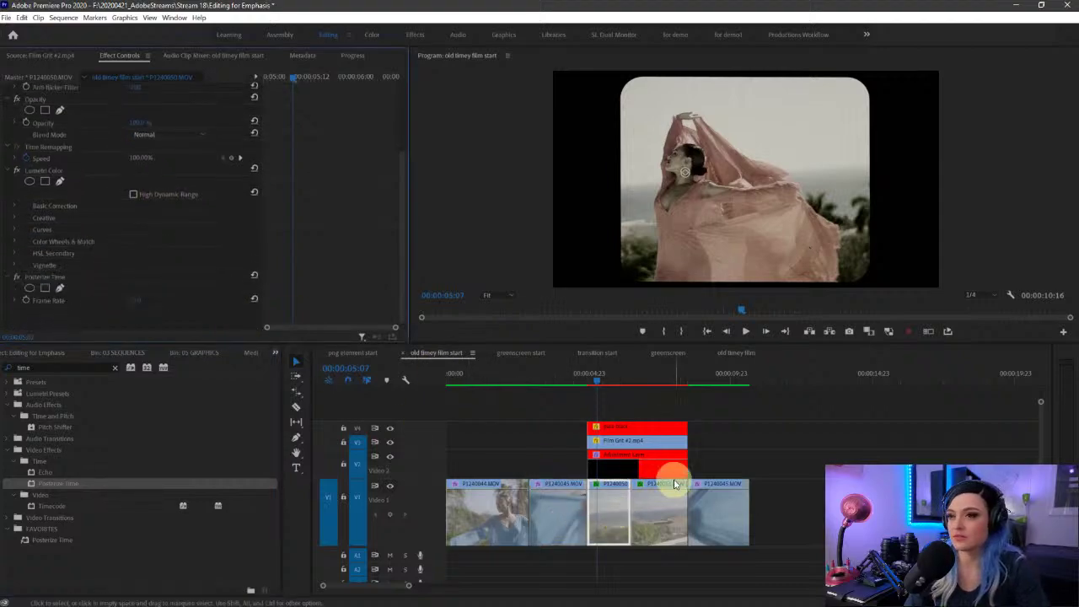
Step: Apply the Posterize Time effect to P1240051.MOV and enter a new Frame Rate for it
click(670, 506)
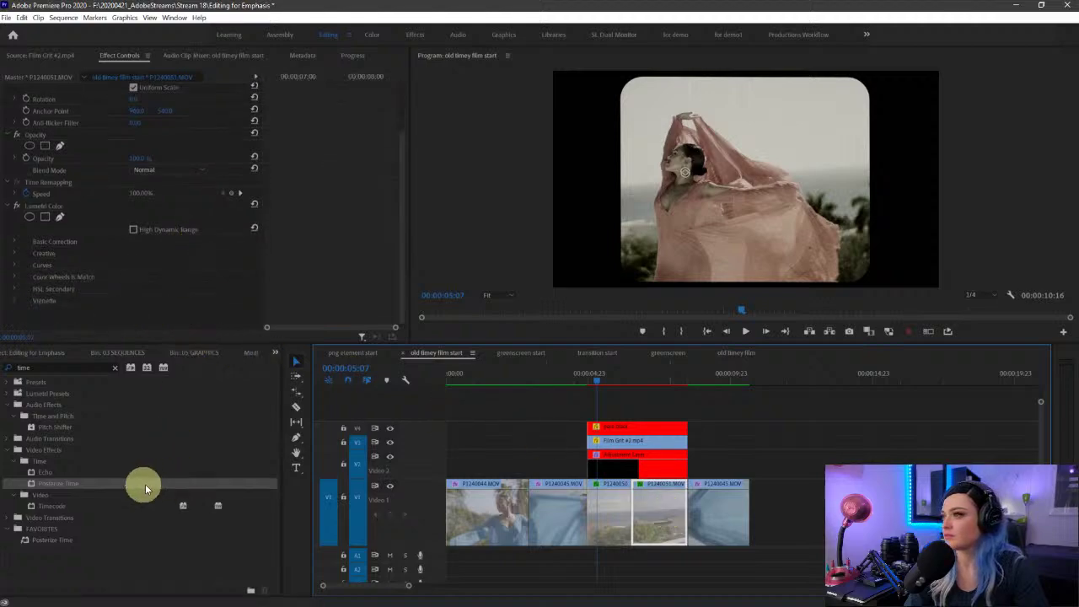
drag(145, 489, 665, 514)
scroll(127, 309, down, 2)
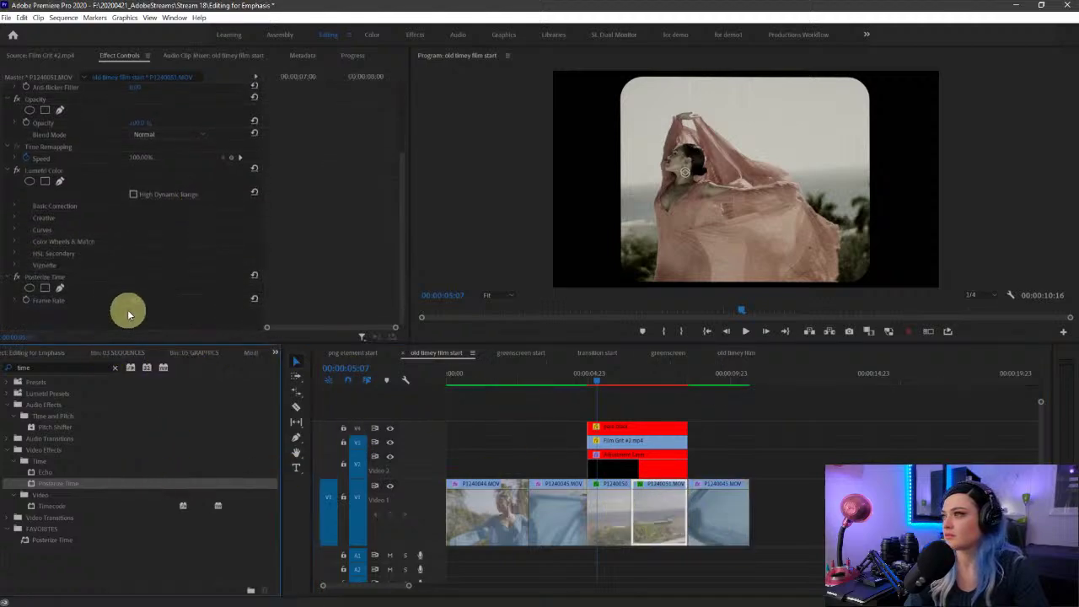
click(135, 310)
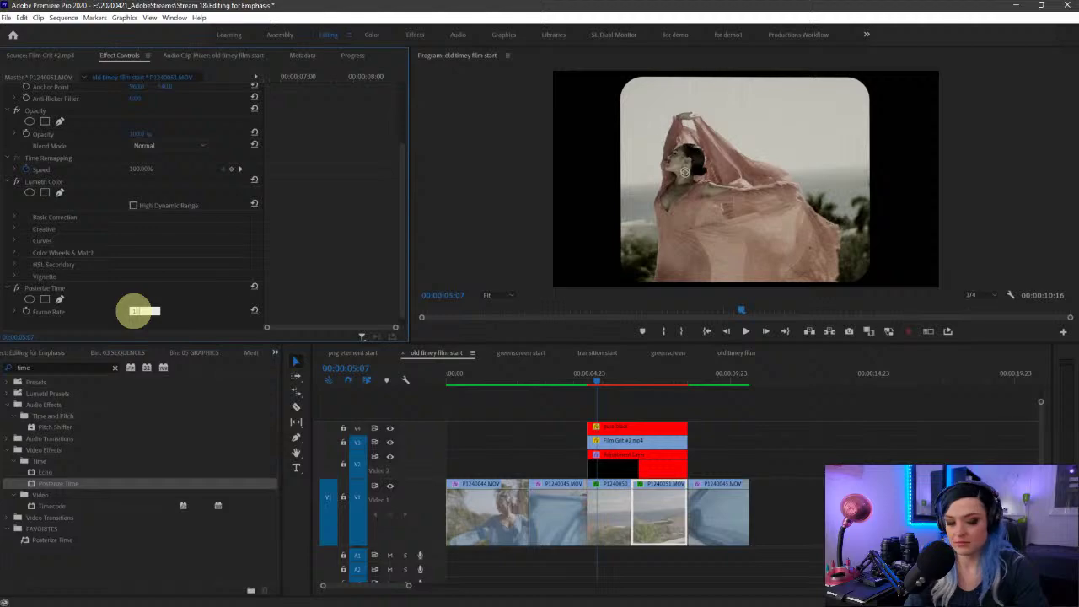
Step: Open the finished old timey film sequence and play it from just before the framed red-dress clips to review the effect
click(737, 351)
click(541, 375)
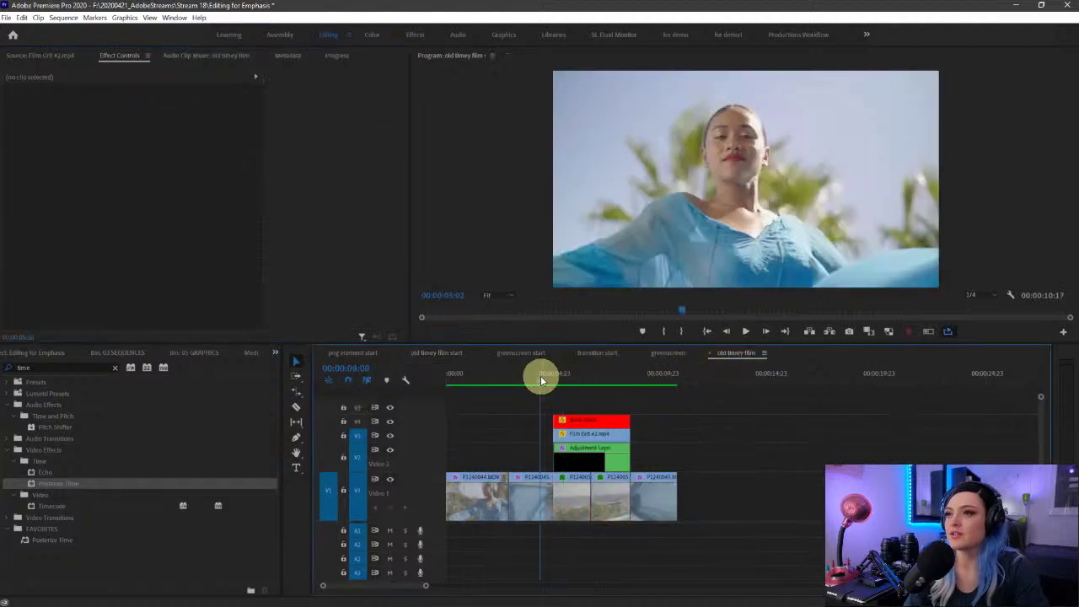
key(space)
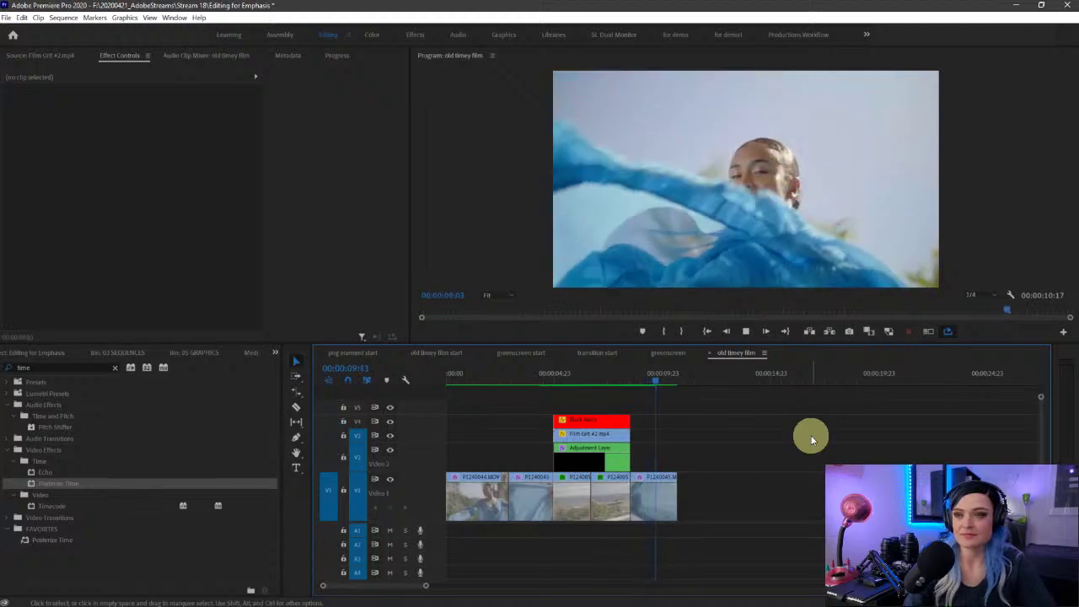
key(space)
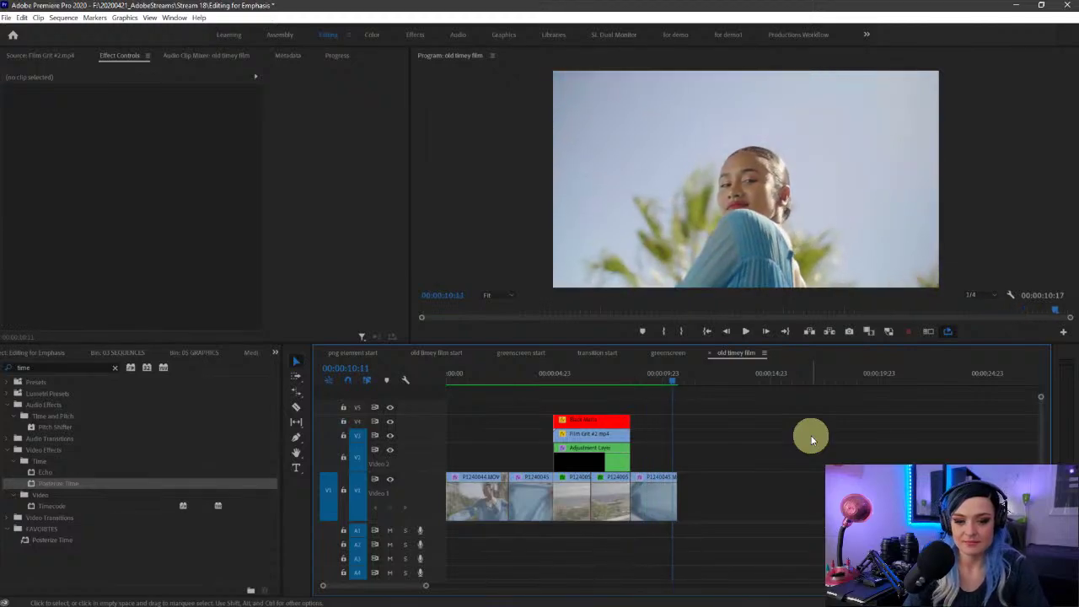
click(552, 383)
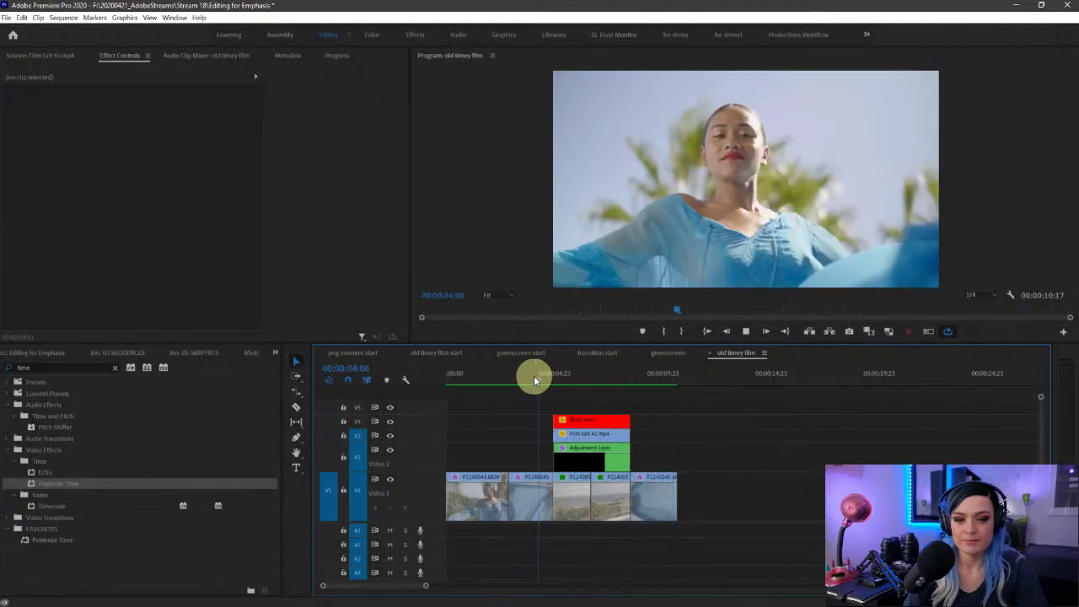
click(1030, 399)
key(space)
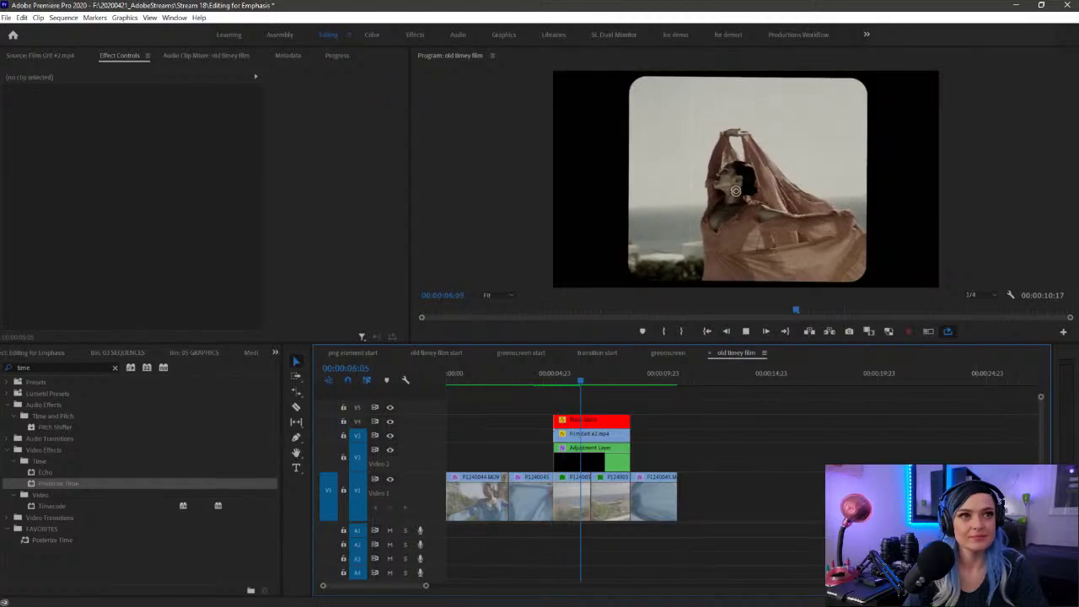
key(space)
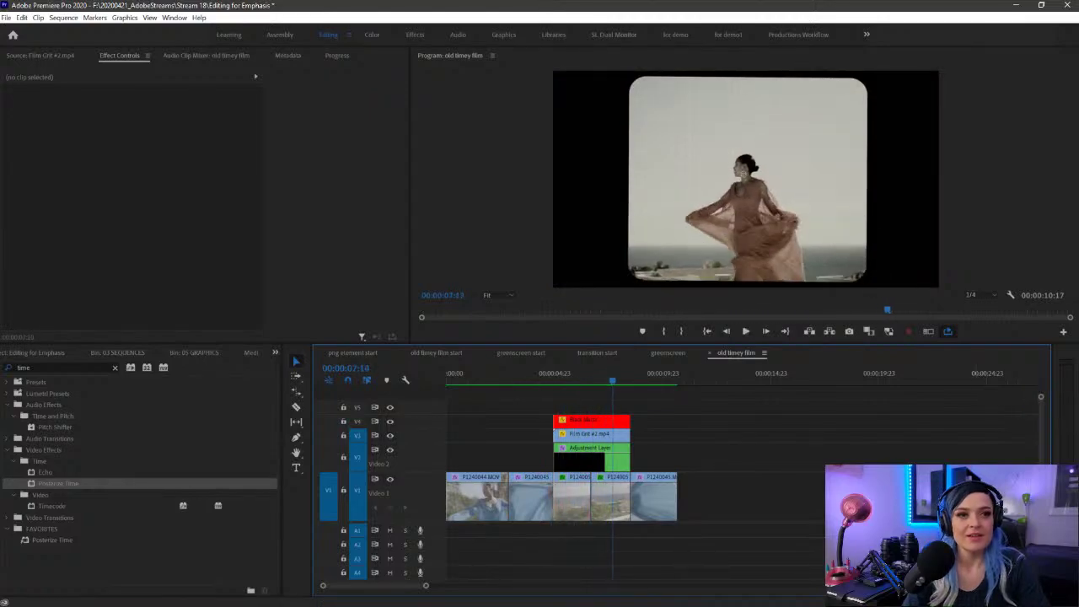